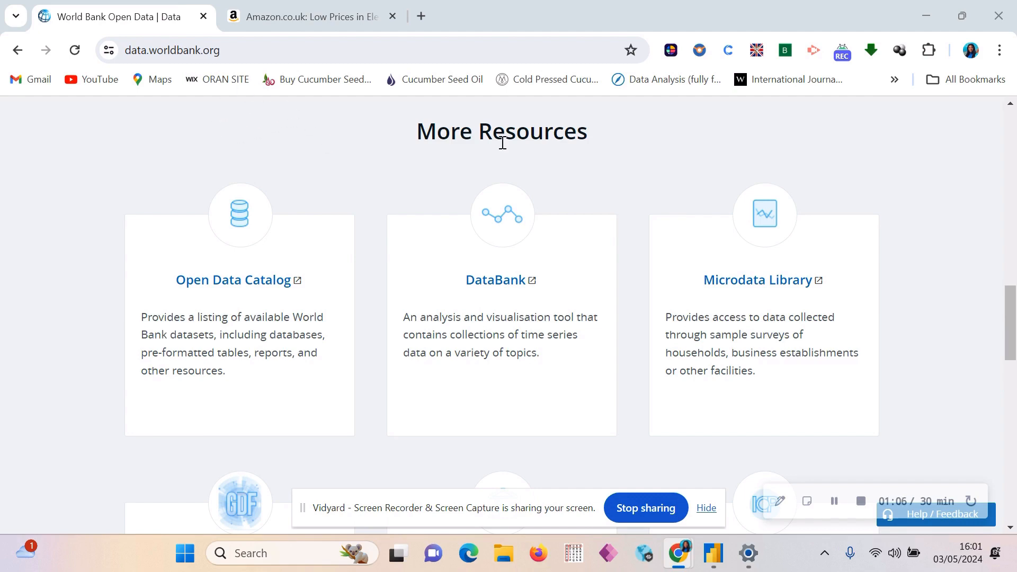
Open DataBank from the More Resources section of the World Bank Open Data homepage
{"action": "scroll", "coordinate": [503, 139], "scroll_direction": "up", "scroll_amount": 20}
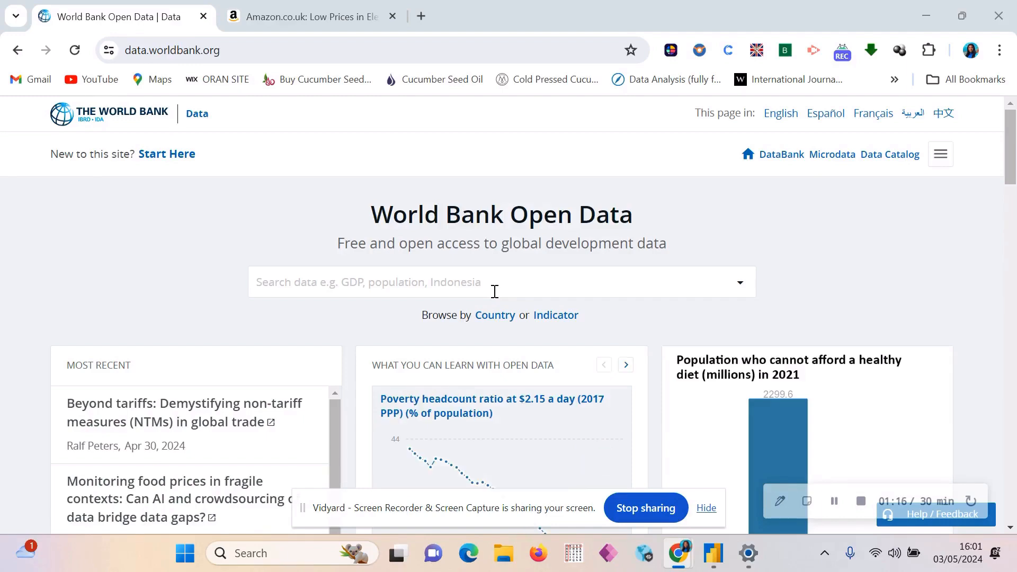
{"action": "scroll", "coordinate": [494, 291], "scroll_direction": "down", "scroll_amount": 5}
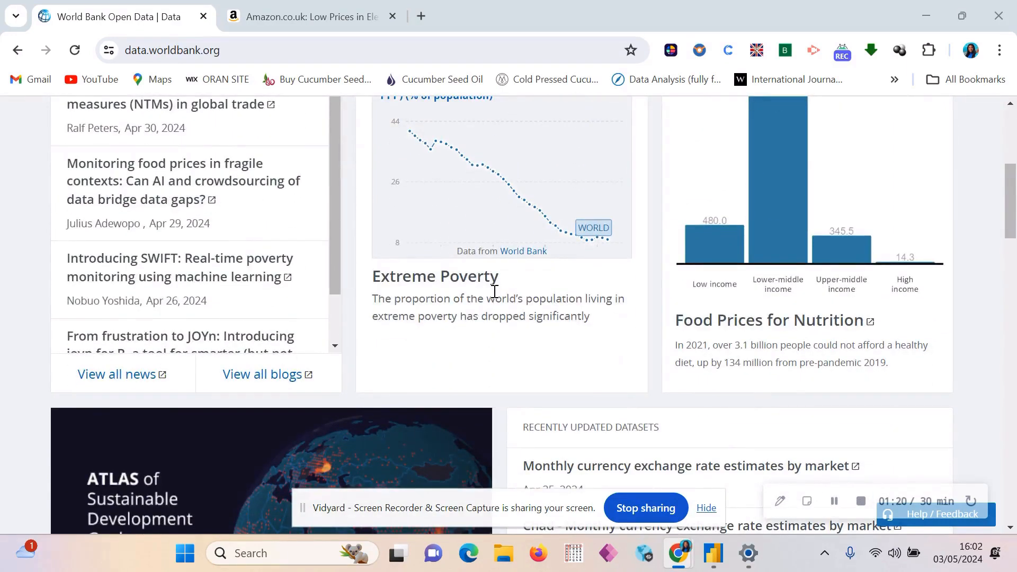
{"action": "scroll", "coordinate": [490, 299], "scroll_direction": "down", "scroll_amount": 8}
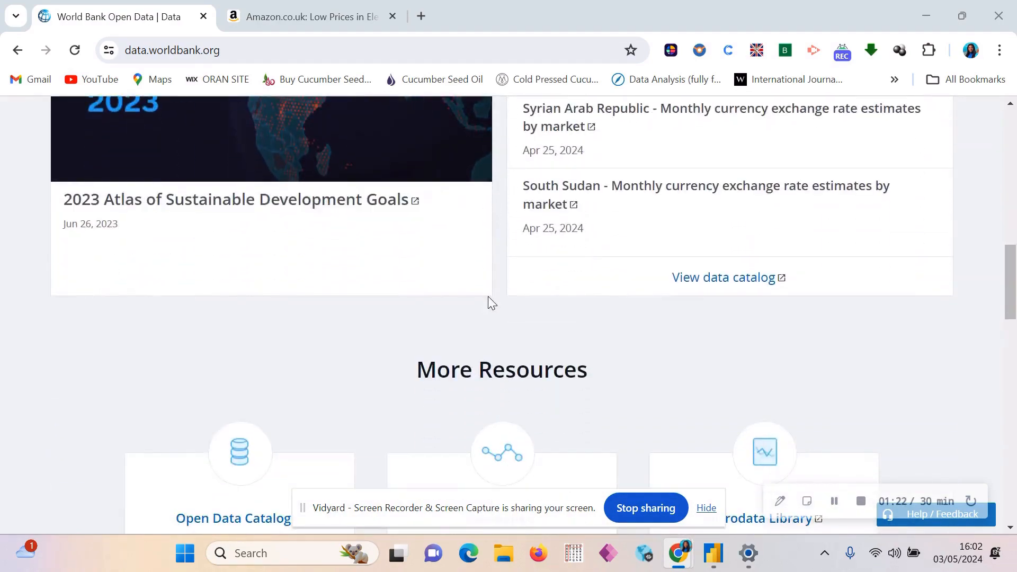
{"action": "scroll", "coordinate": [480, 291], "scroll_direction": "down", "scroll_amount": 3}
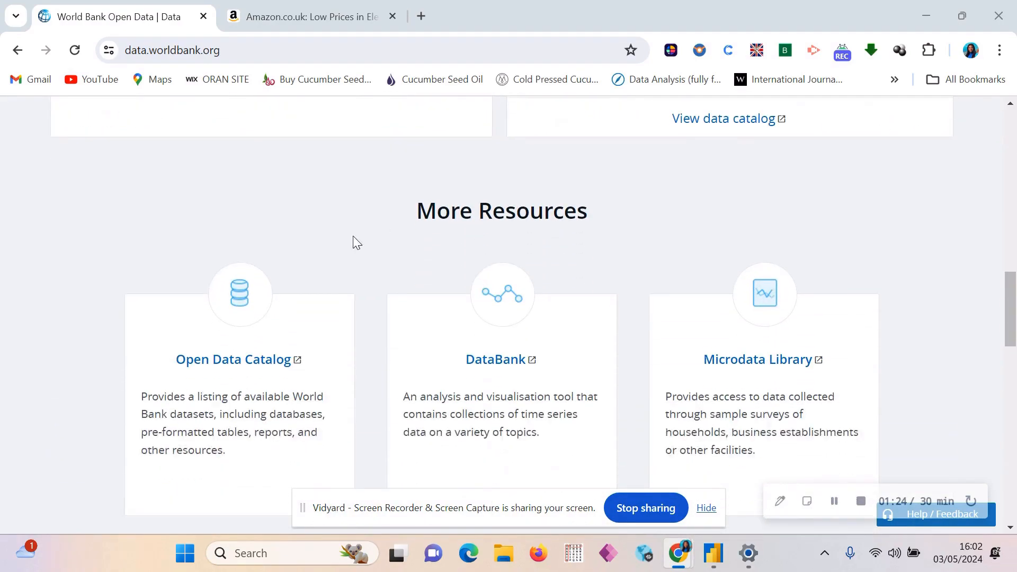
{"action": "scroll", "coordinate": [378, 214], "scroll_direction": "down", "scroll_amount": 2}
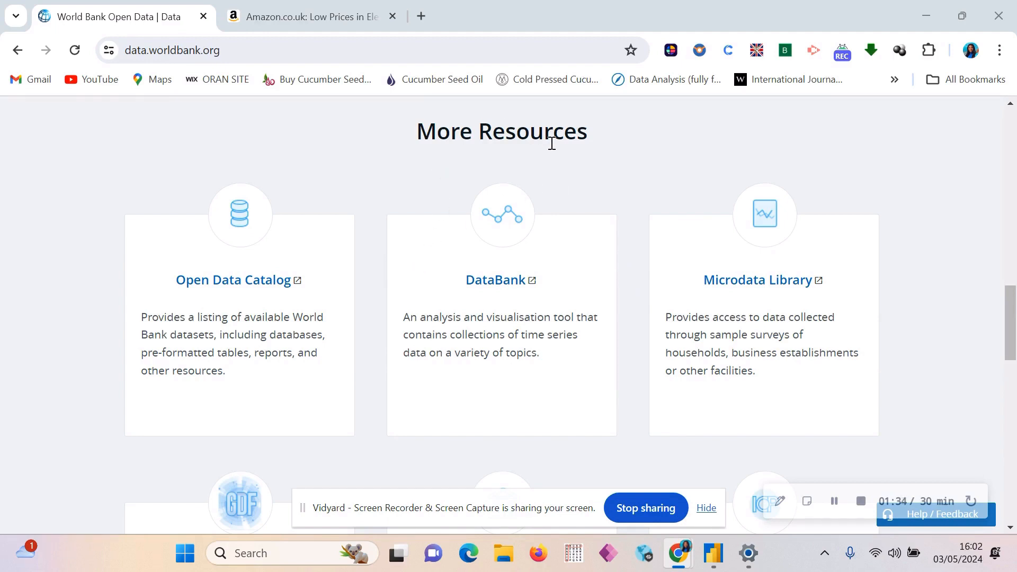
{"action": "left_click", "coordinate": [492, 283]}
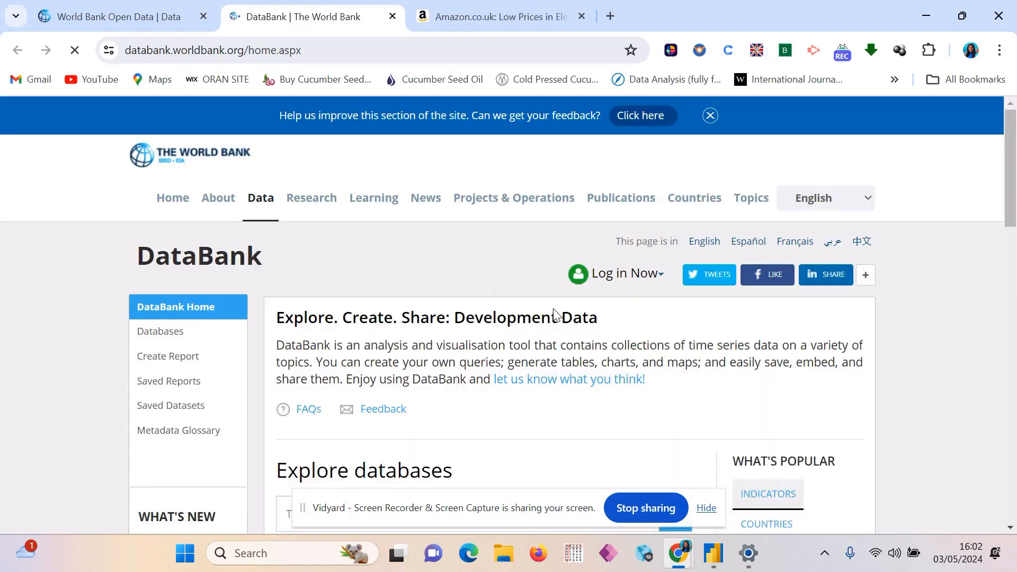
Open the "Life expectancy at birth, total (years)" indicator from DataBank's list of popular indicators
{"action": "scroll", "coordinate": [555, 314], "scroll_direction": "down", "scroll_amount": 4}
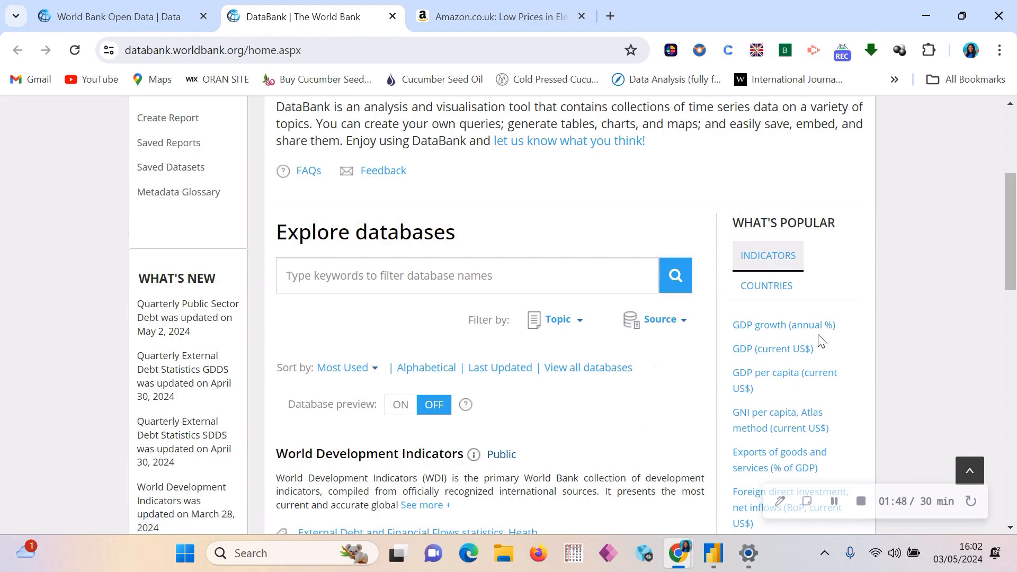
{"action": "scroll", "coordinate": [818, 339], "scroll_direction": "down", "scroll_amount": 1}
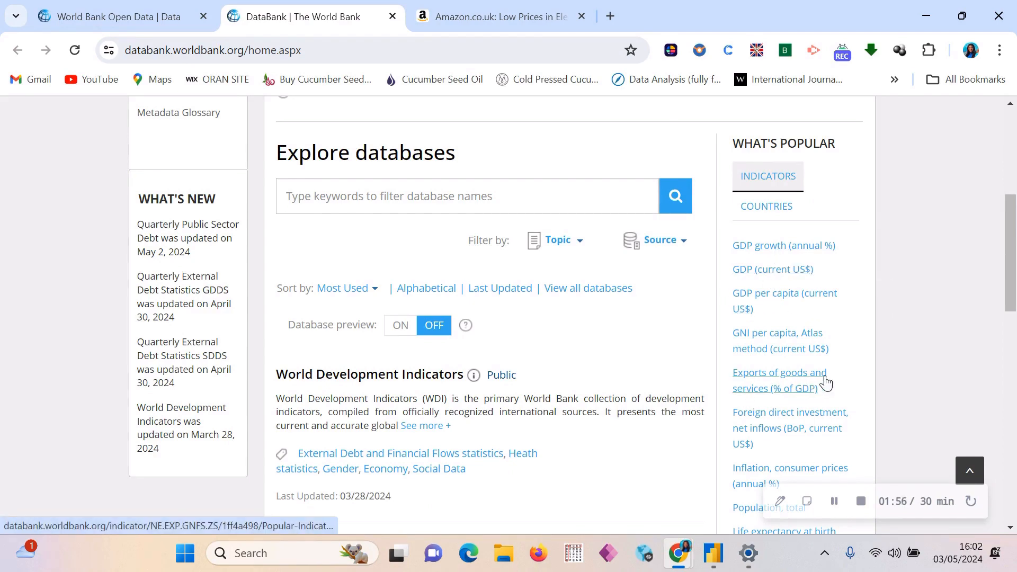
{"action": "scroll", "coordinate": [779, 381], "scroll_direction": "down", "scroll_amount": 1}
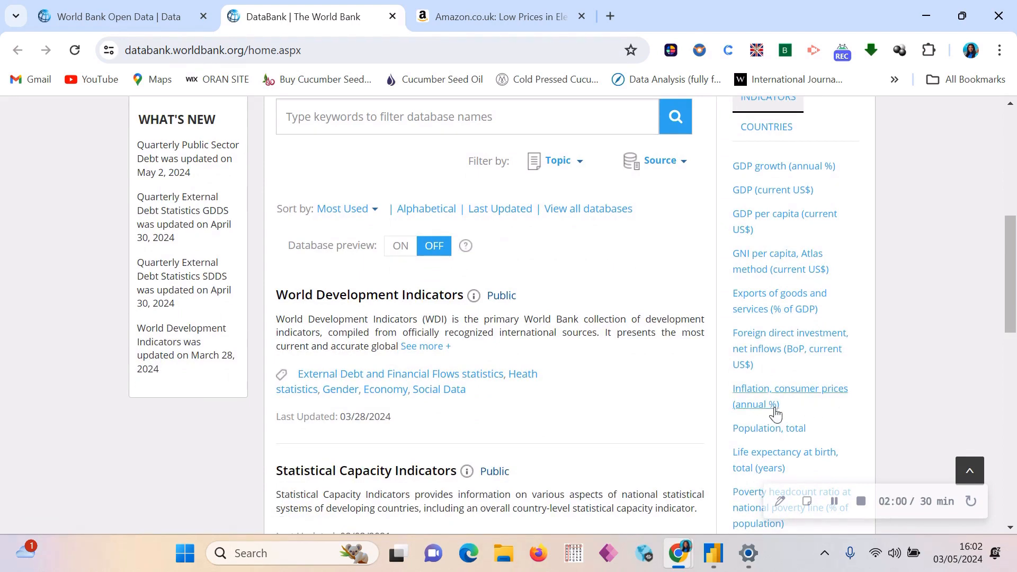
{"action": "scroll", "coordinate": [799, 380], "scroll_direction": "down", "scroll_amount": 1}
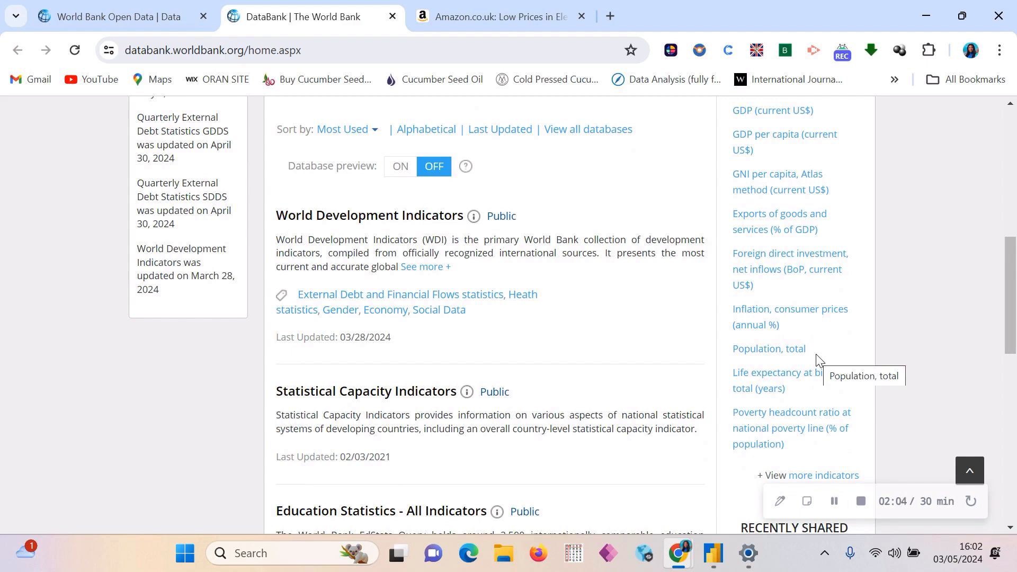
{"action": "scroll", "coordinate": [819, 360], "scroll_direction": "up", "scroll_amount": 4}
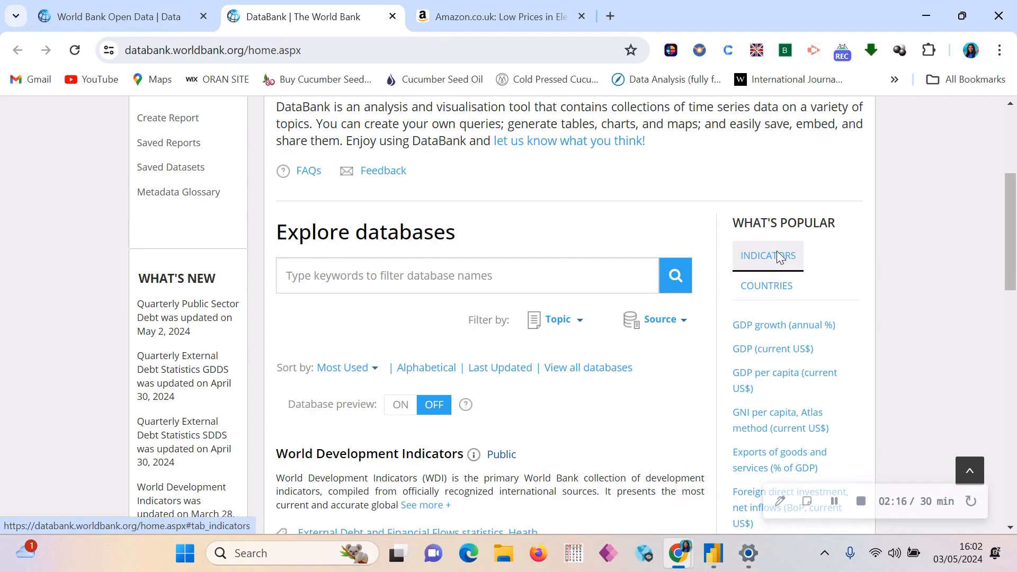
{"action": "scroll", "coordinate": [788, 316], "scroll_direction": "down", "scroll_amount": 6}
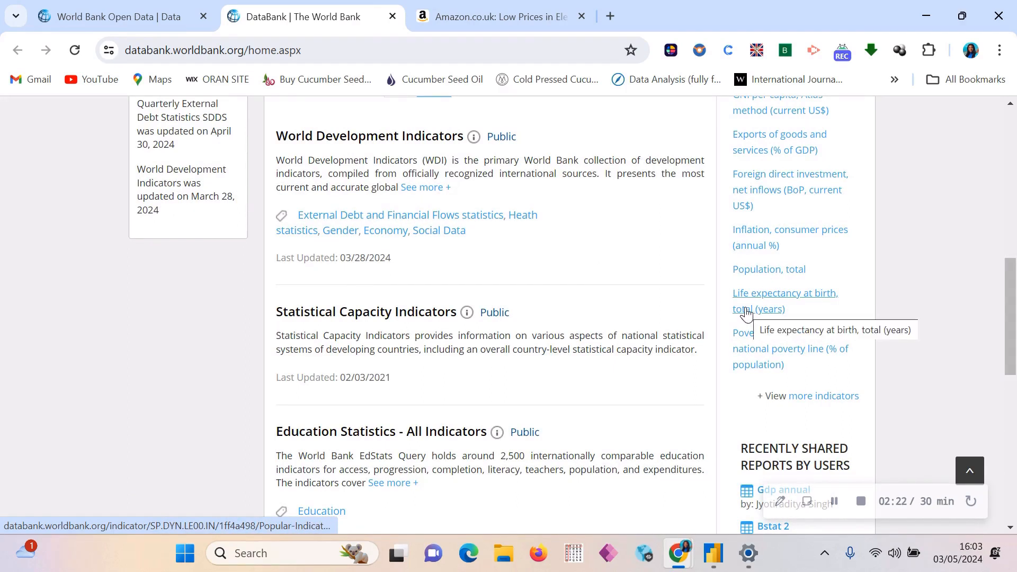
{"action": "left_click", "coordinate": [774, 300]}
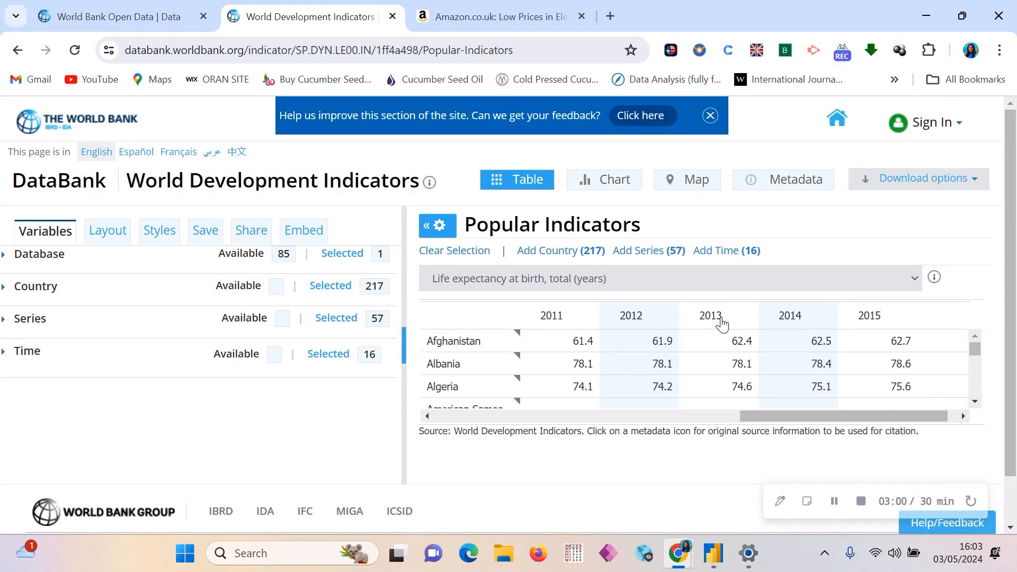
Limit the report's time selection to the 10 most recent years and apply the changes
{"action": "left_click", "coordinate": [722, 251]}
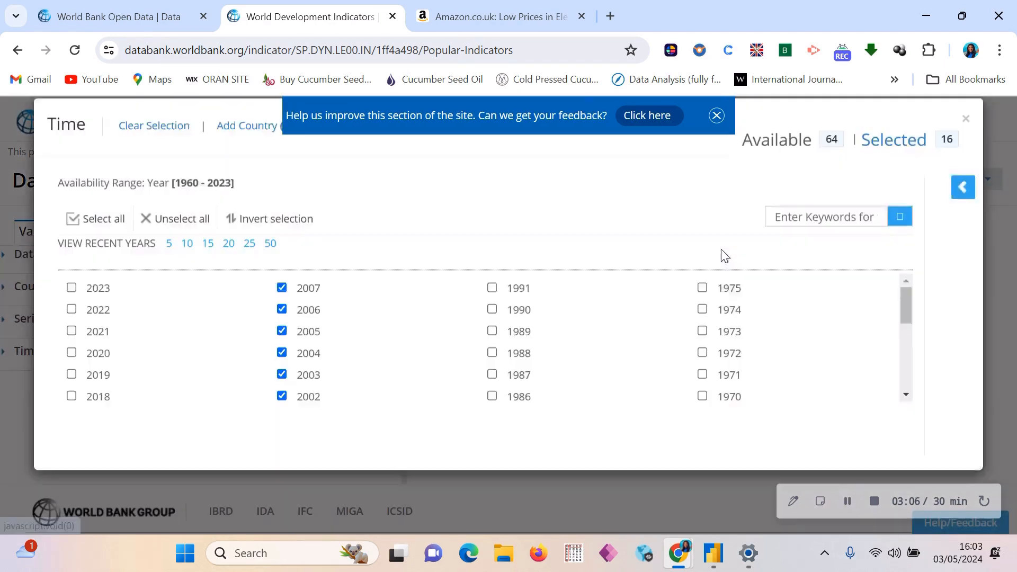
{"action": "scroll", "coordinate": [311, 420], "scroll_direction": "down", "scroll_amount": 4}
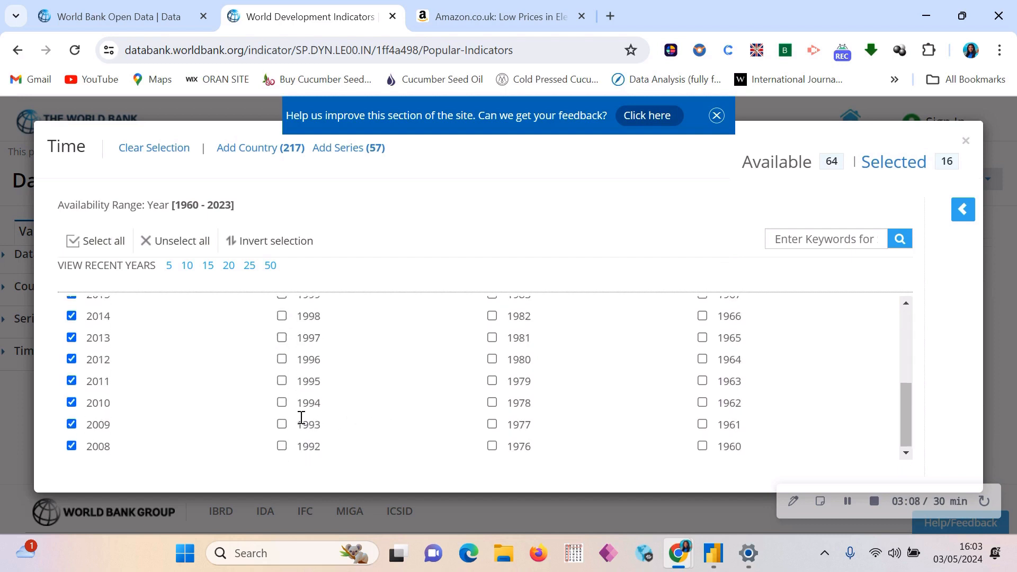
{"action": "scroll", "coordinate": [302, 420], "scroll_direction": "up", "scroll_amount": 2}
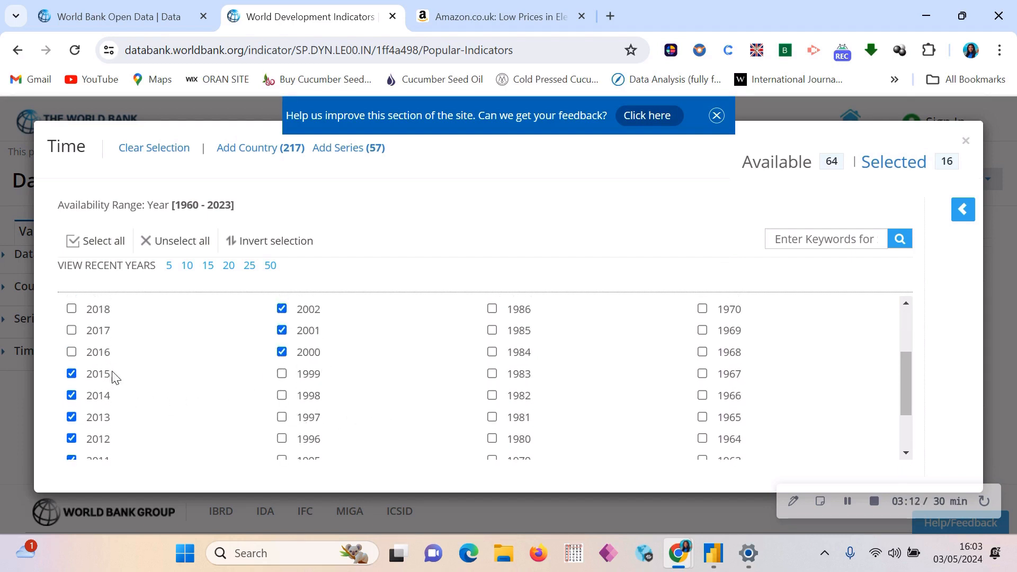
{"action": "scroll", "coordinate": [197, 369], "scroll_direction": "up", "scroll_amount": 3}
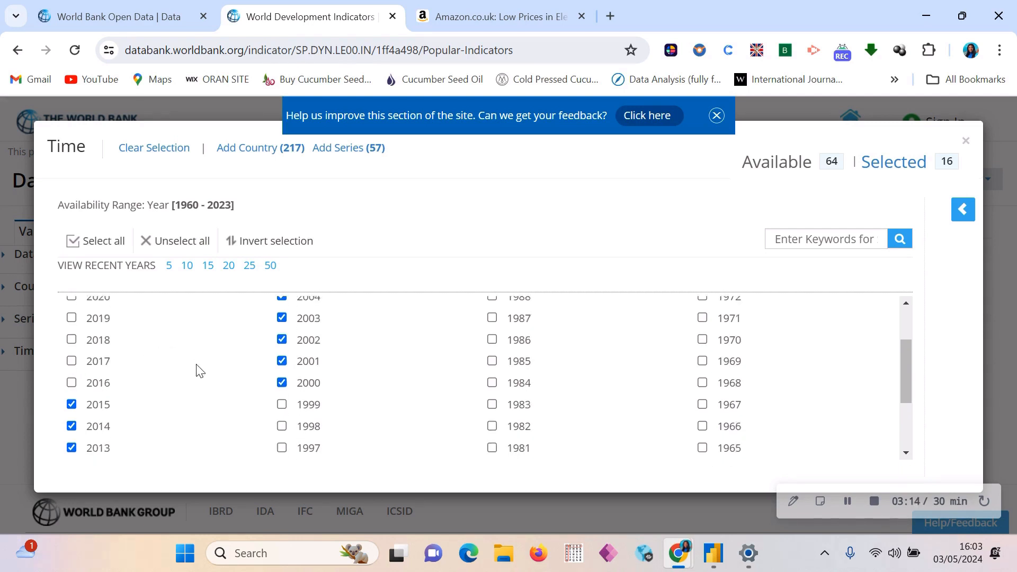
{"action": "left_click", "coordinate": [189, 267]}
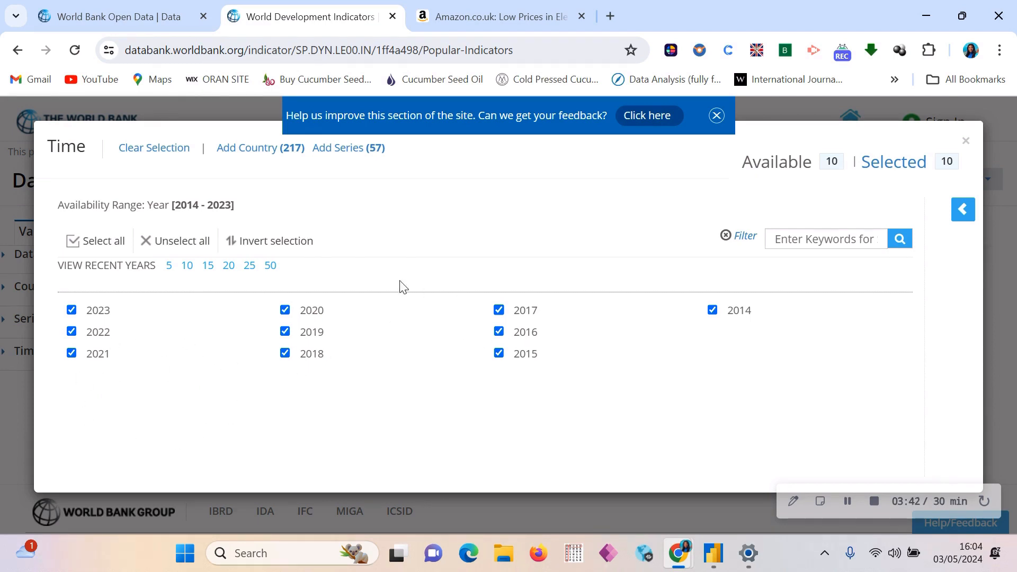
{"action": "left_click", "coordinate": [966, 141]}
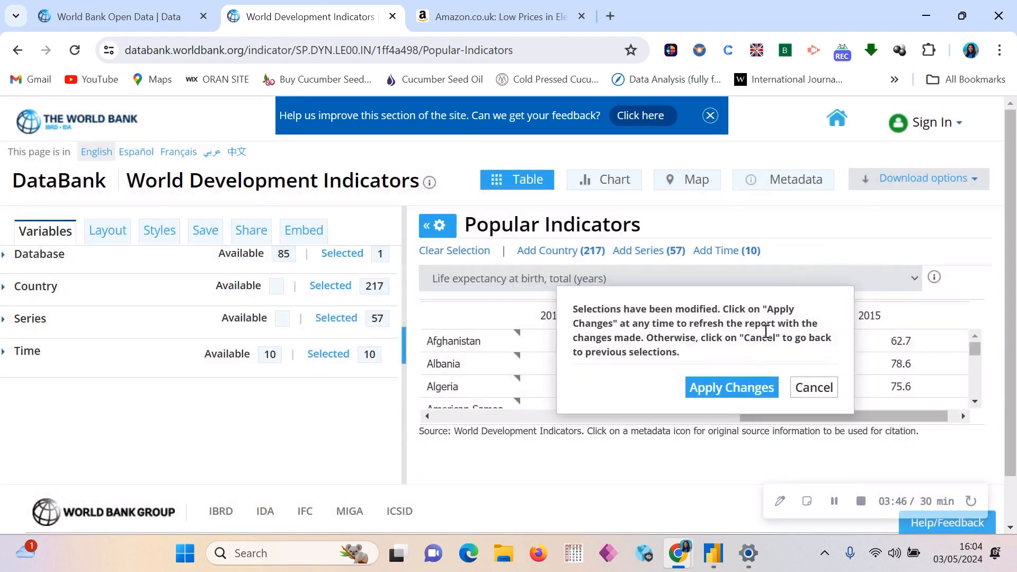
{"action": "left_click", "coordinate": [727, 391]}
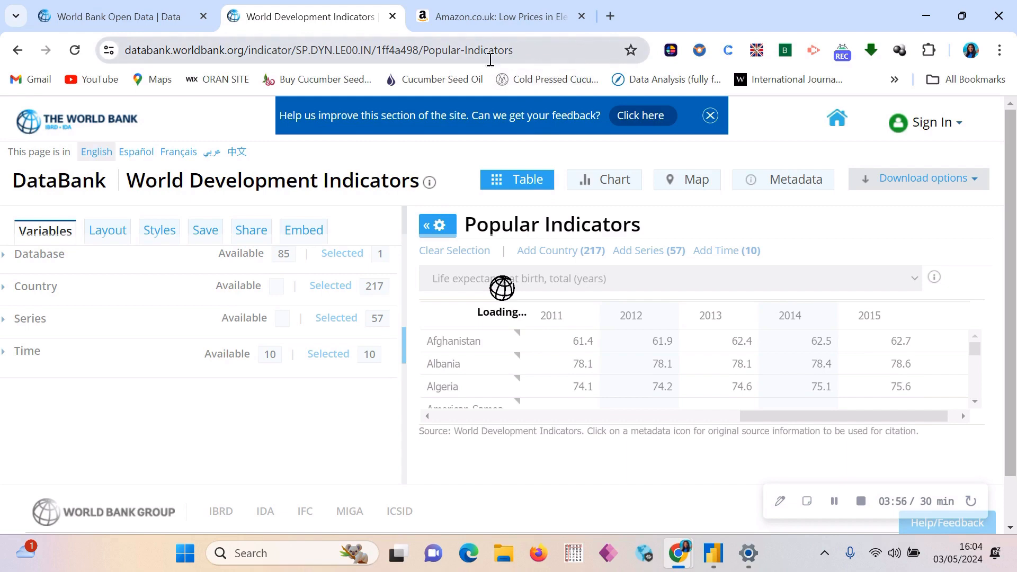
Copy the web address of the Popular Indicators report and switch to Power BI Desktop
{"action": "left_click", "coordinate": [533, 50]}
{"action": "key", "text": "ctrl+c"}
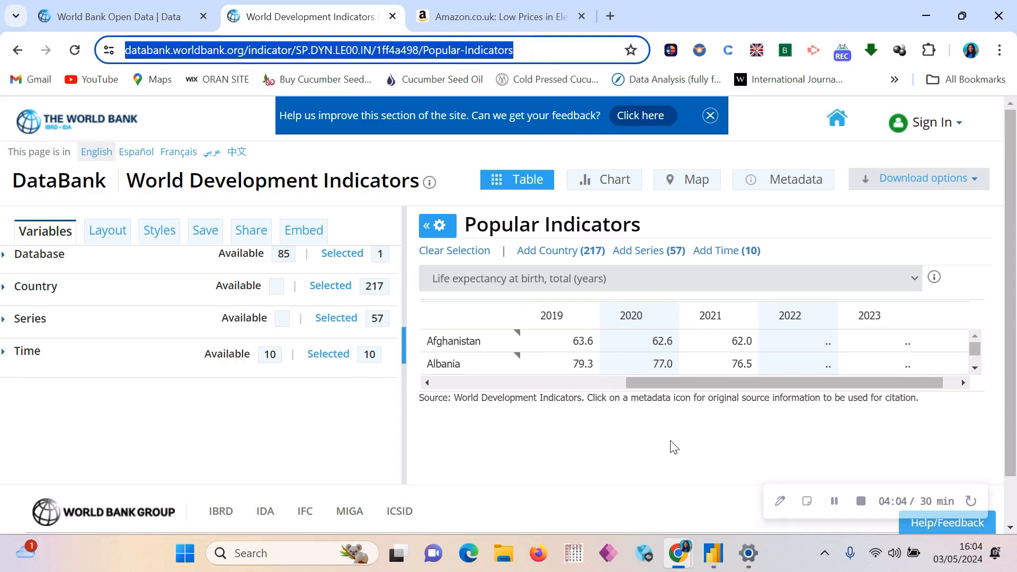
{"action": "mouse_move", "coordinate": [715, 563]}
{"action": "left_click", "coordinate": [726, 494]}
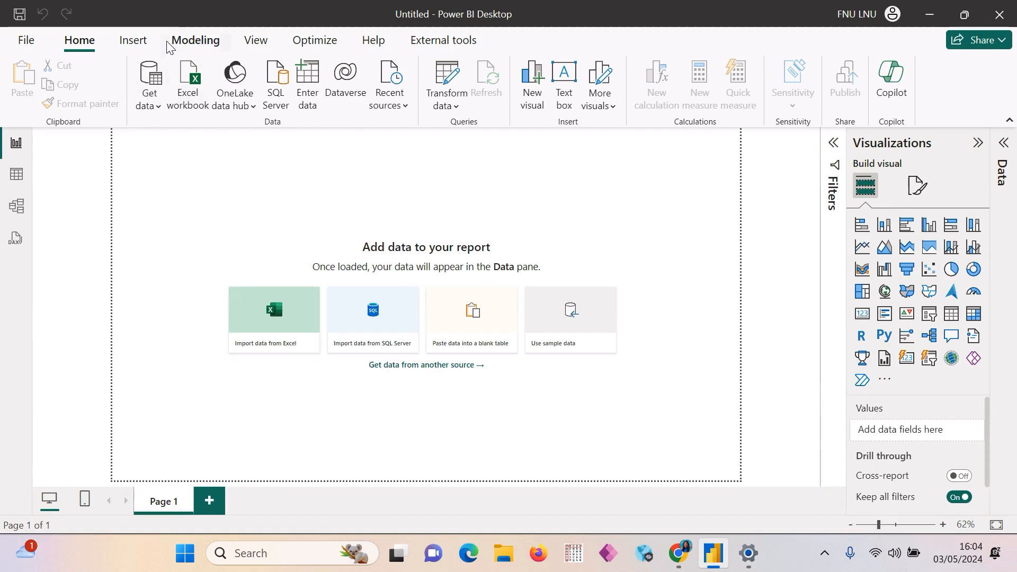
Connect to a Web data source using the copied databank.worldbank.org Popular-Indicators URL with the Basic option
{"action": "left_click", "coordinate": [158, 108]}
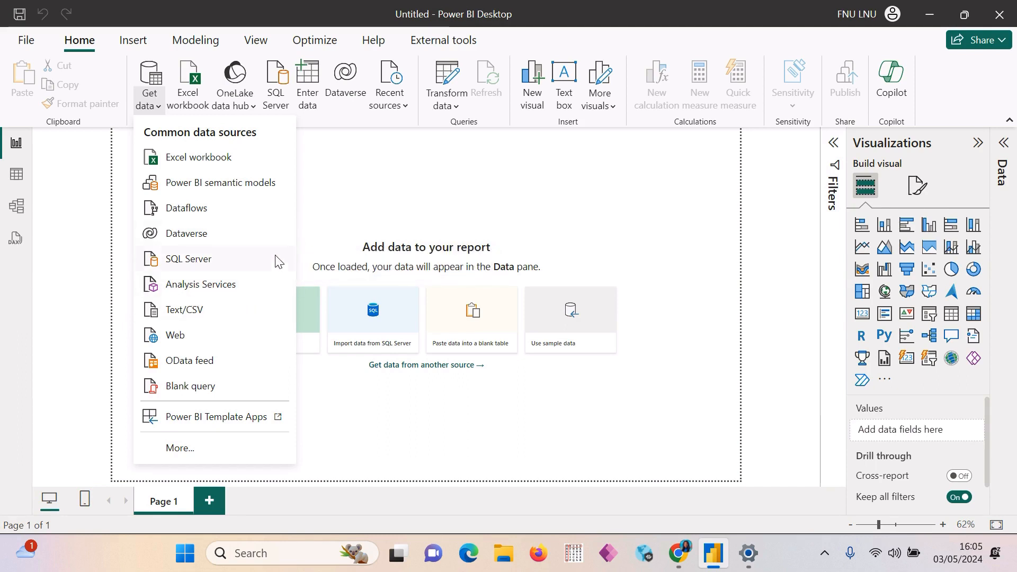
{"action": "left_click", "coordinate": [176, 336]}
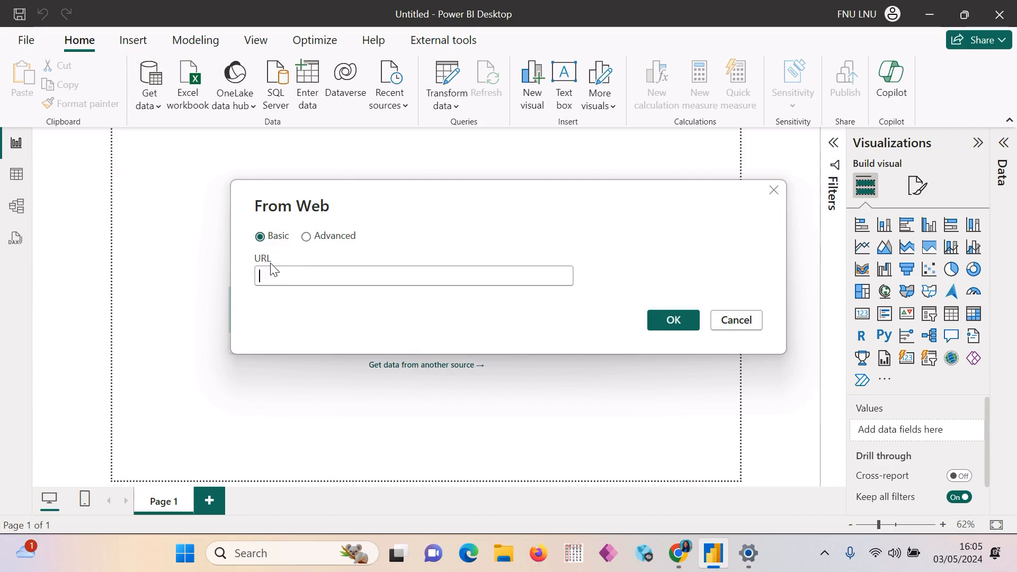
{"action": "key", "text": "ctrl+v"}
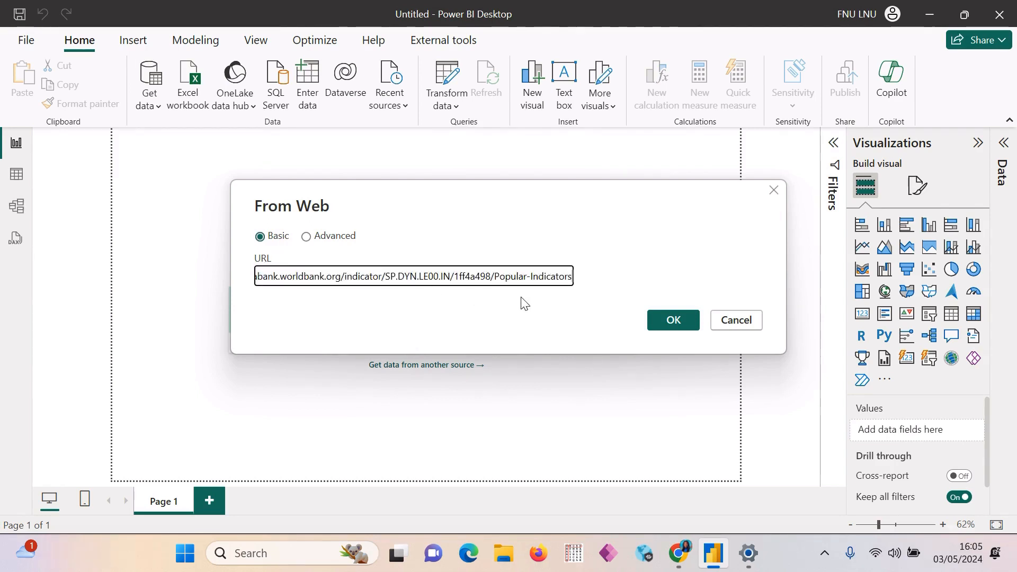
{"action": "left_click", "coordinate": [670, 320]}
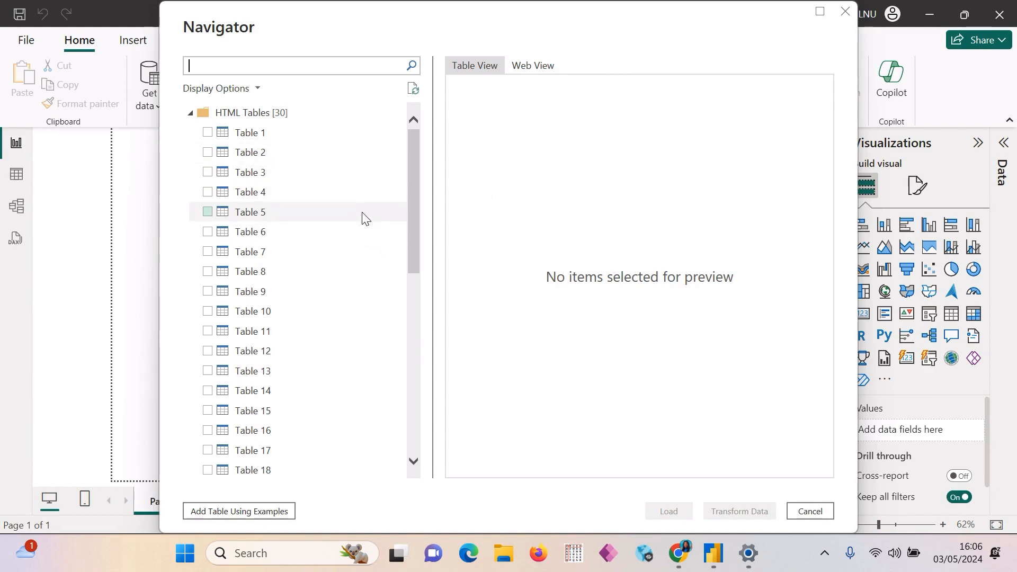
Look through the tables in the Navigator and collapse the HTML Tables, Suggested Tables and Text groups
{"action": "scroll", "coordinate": [365, 220], "scroll_direction": "down", "scroll_amount": 7}
{"action": "scroll", "coordinate": [368, 231], "scroll_direction": "up", "scroll_amount": 5}
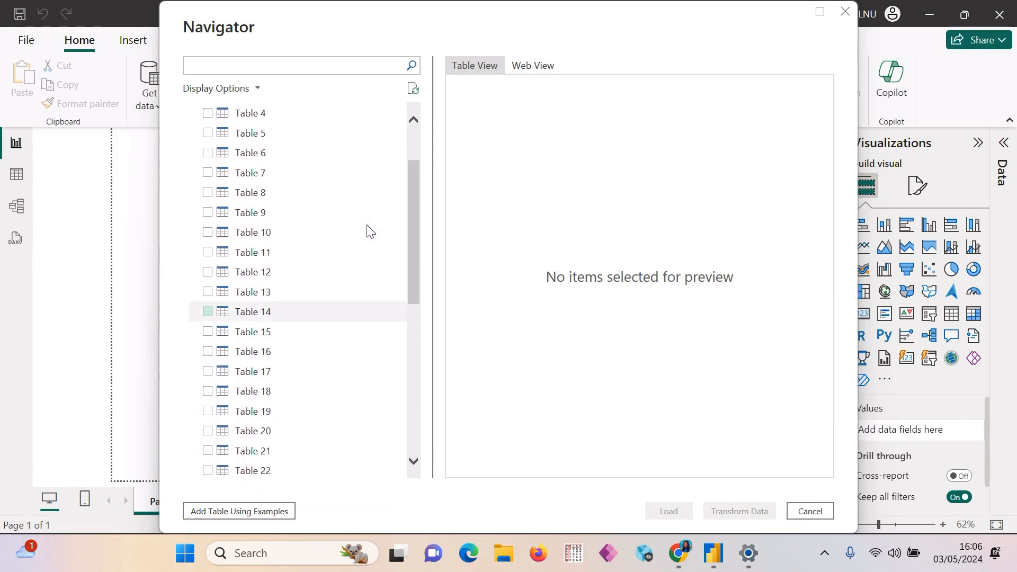
{"action": "scroll", "coordinate": [368, 226], "scroll_direction": "up", "scroll_amount": 2}
{"action": "scroll", "coordinate": [367, 220], "scroll_direction": "down", "scroll_amount": 8}
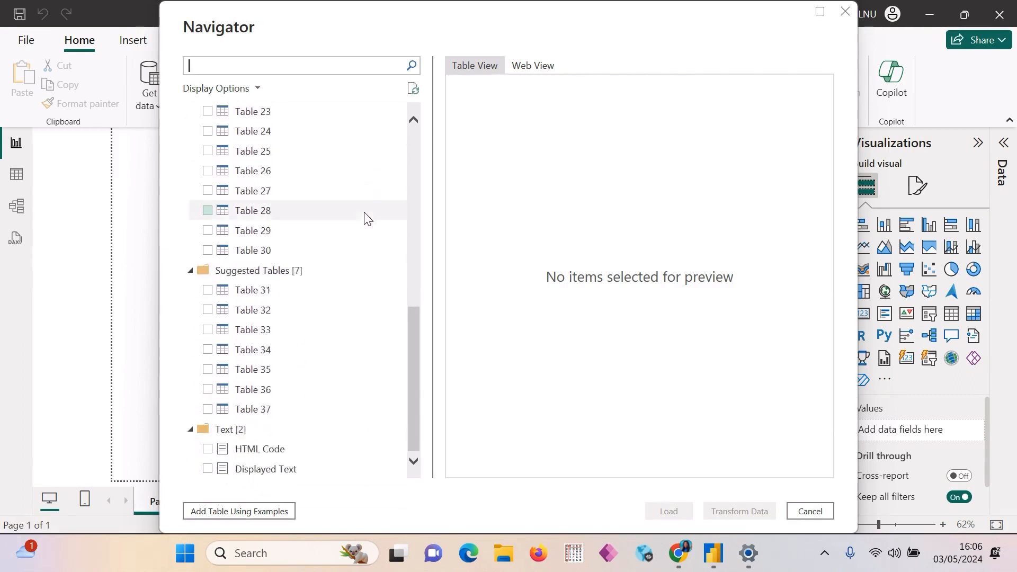
{"action": "scroll", "coordinate": [366, 217], "scroll_direction": "up", "scroll_amount": 8}
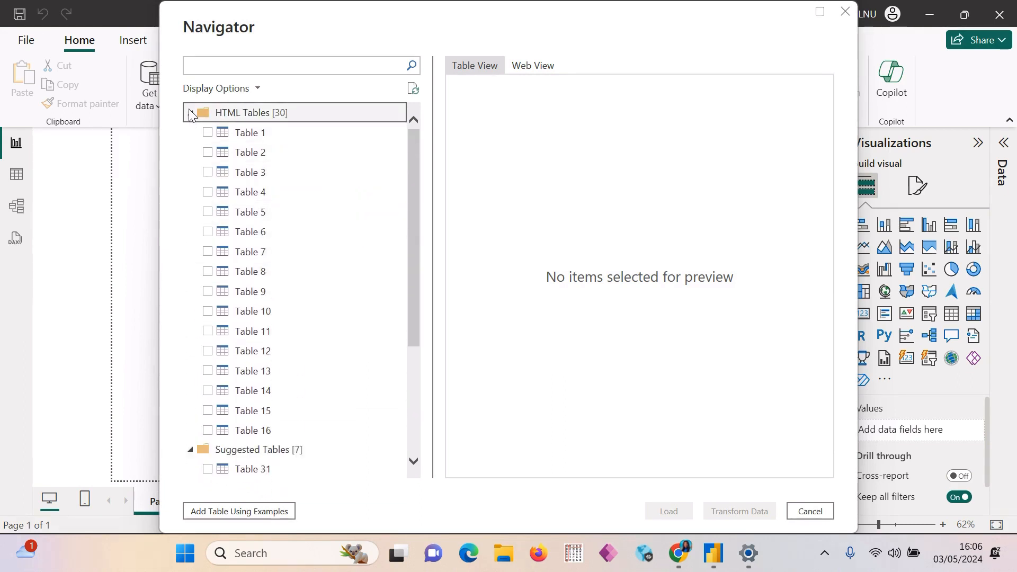
{"action": "left_click", "coordinate": [189, 110]}
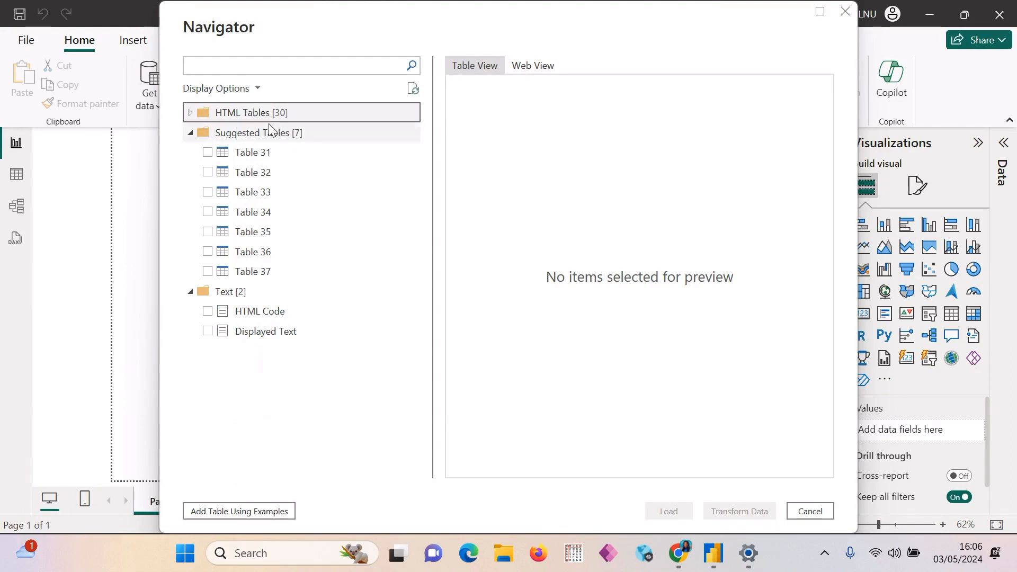
{"action": "left_click", "coordinate": [191, 134]}
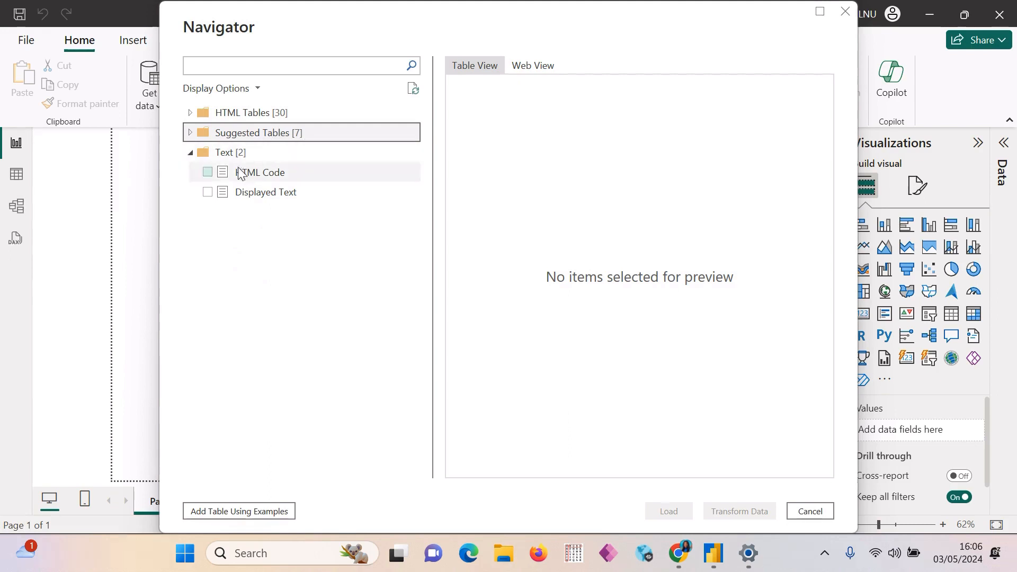
{"action": "left_click", "coordinate": [191, 154]}
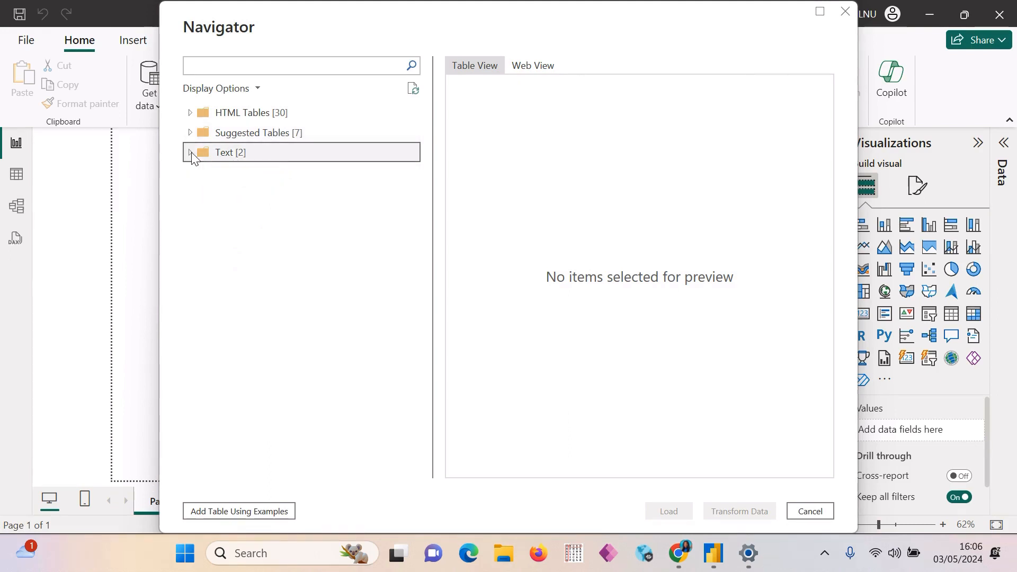
Review the HTML Tables group, collapse it again and expand the Suggested Tables group
{"action": "left_click", "coordinate": [191, 112]}
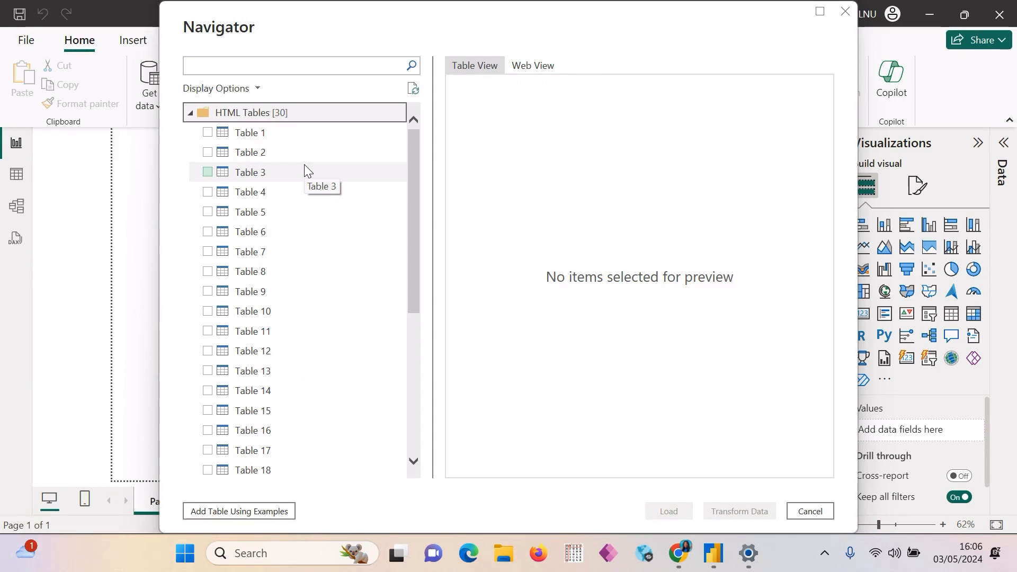
{"action": "left_click", "coordinate": [191, 112]}
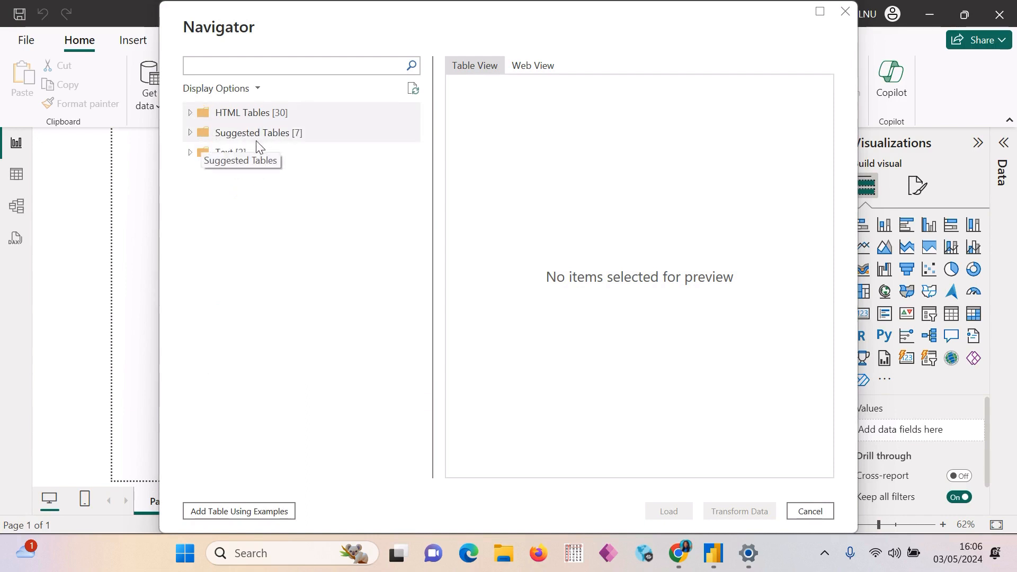
{"action": "left_click", "coordinate": [189, 133]}
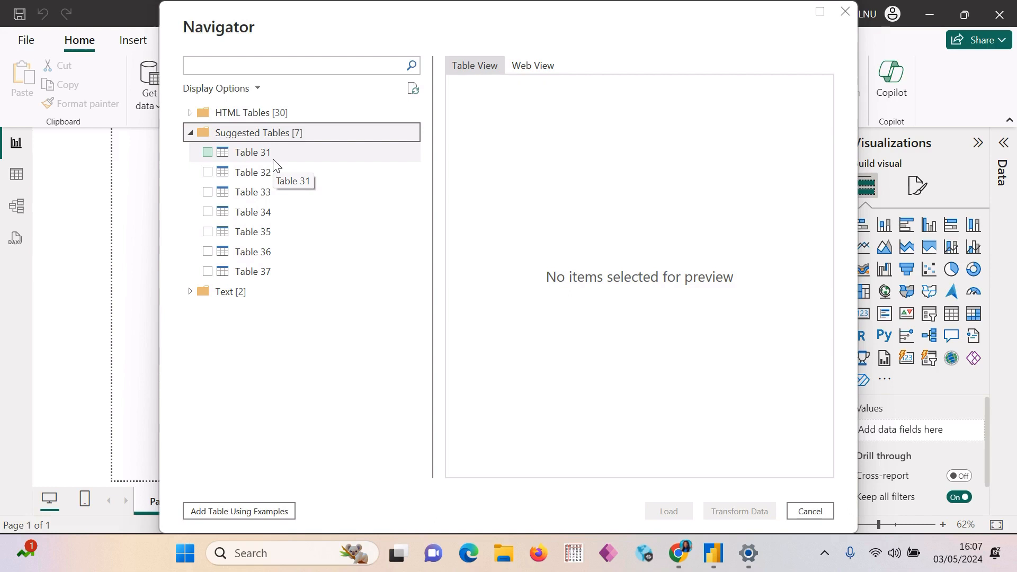
Collapse the Suggested Tables group, review the items in the Text group, and expand the HTML Tables group
{"action": "left_click", "coordinate": [191, 131]}
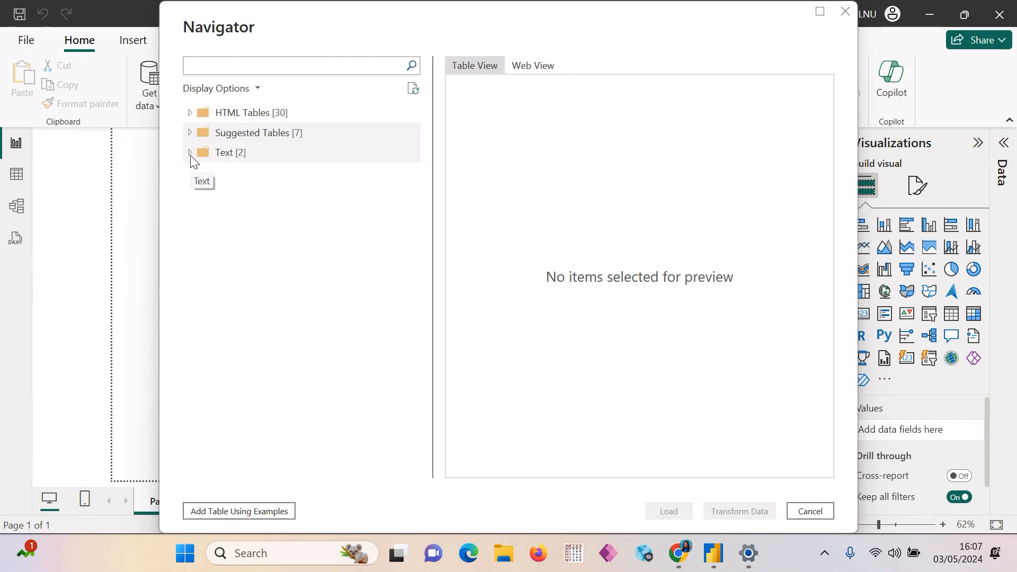
{"action": "left_click", "coordinate": [191, 153]}
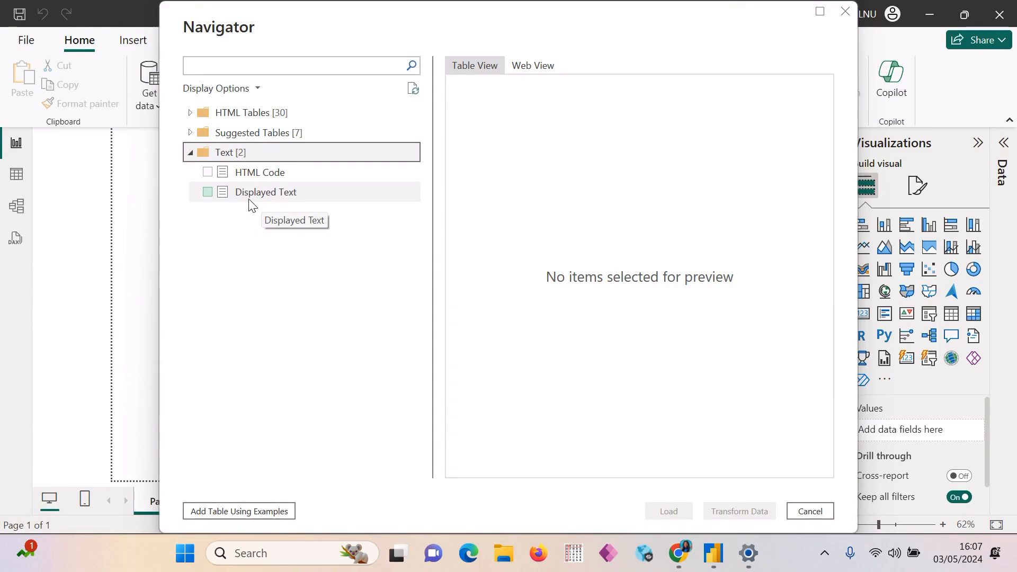
{"action": "left_click", "coordinate": [190, 152]}
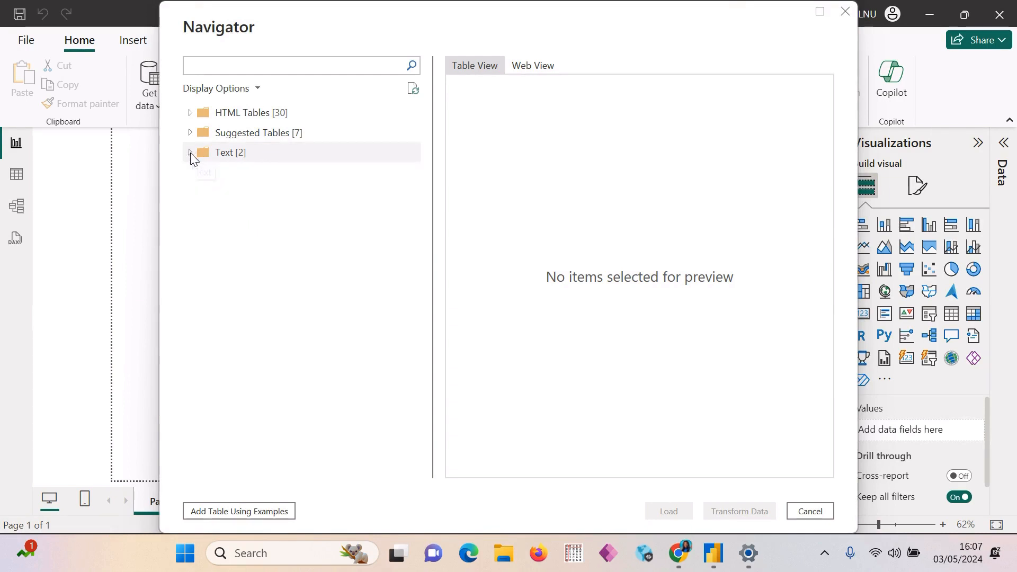
{"action": "left_click", "coordinate": [191, 113]}
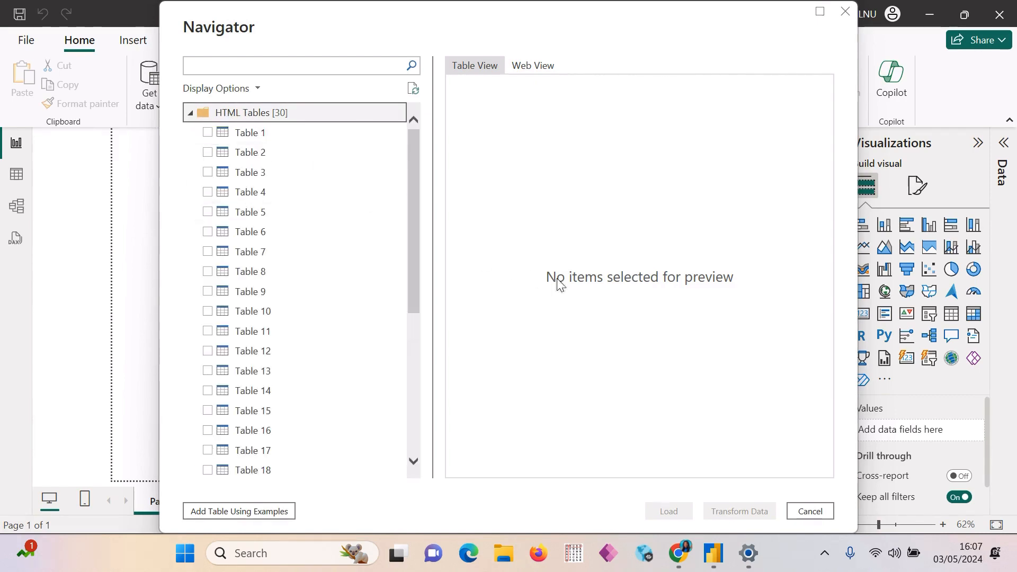
Switch to Chrome to check the World Bank Popular Indicators table, and return to the Navigator in Power BI Desktop
{"action": "mouse_move", "coordinate": [688, 557]}
{"action": "left_click", "coordinate": [740, 470]}
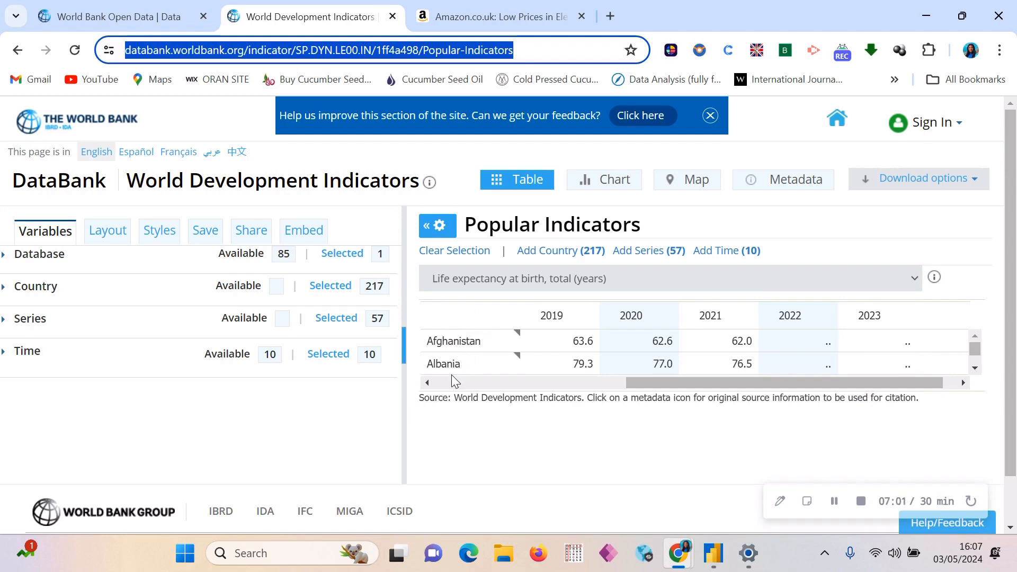
{"action": "left_click", "coordinate": [743, 500]}
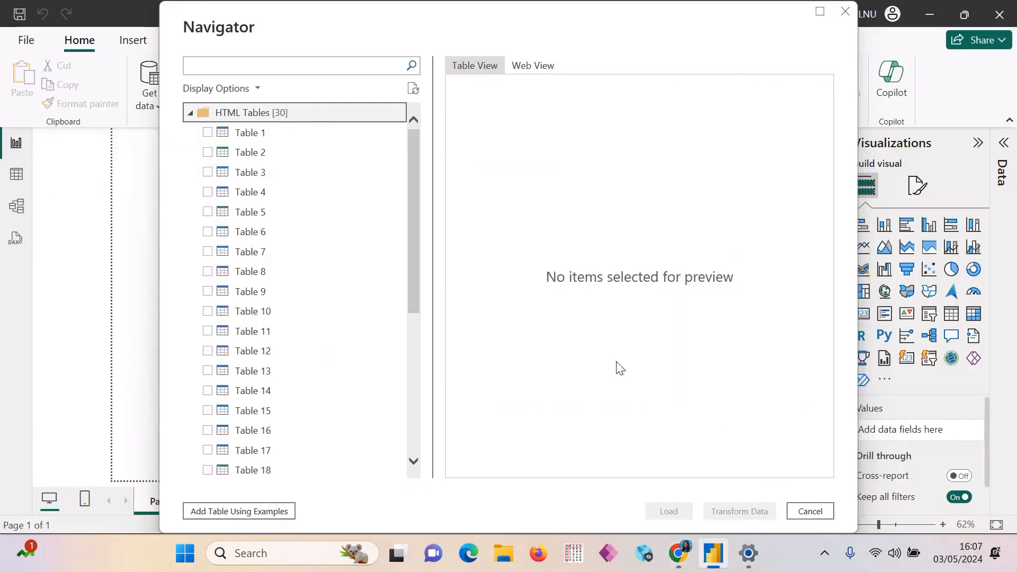
Preview a sample of the HTML tables from Table 1 through Table 25 to look for the life expectancy data
{"action": "left_click", "coordinate": [260, 137]}
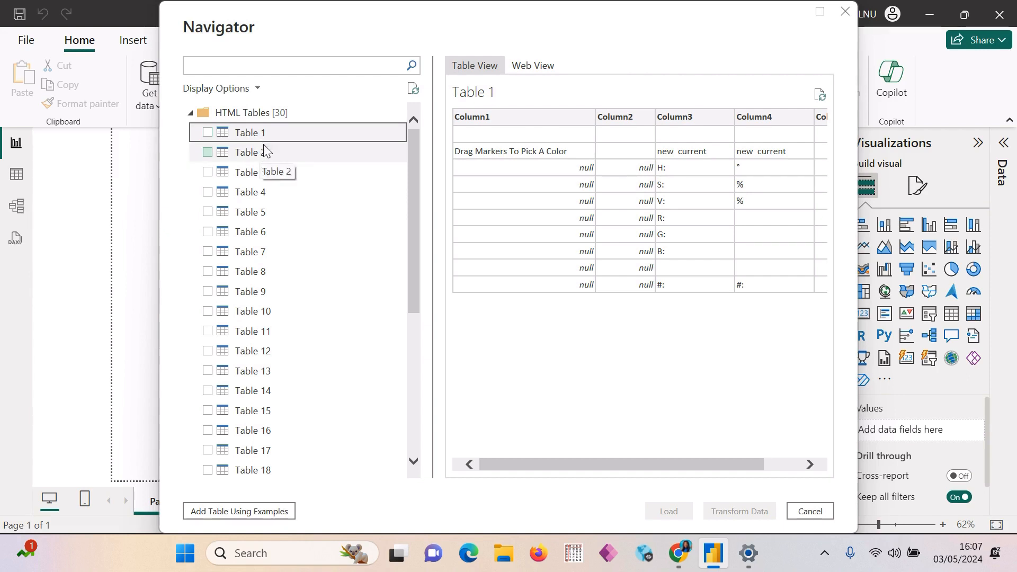
{"action": "left_click", "coordinate": [259, 177]}
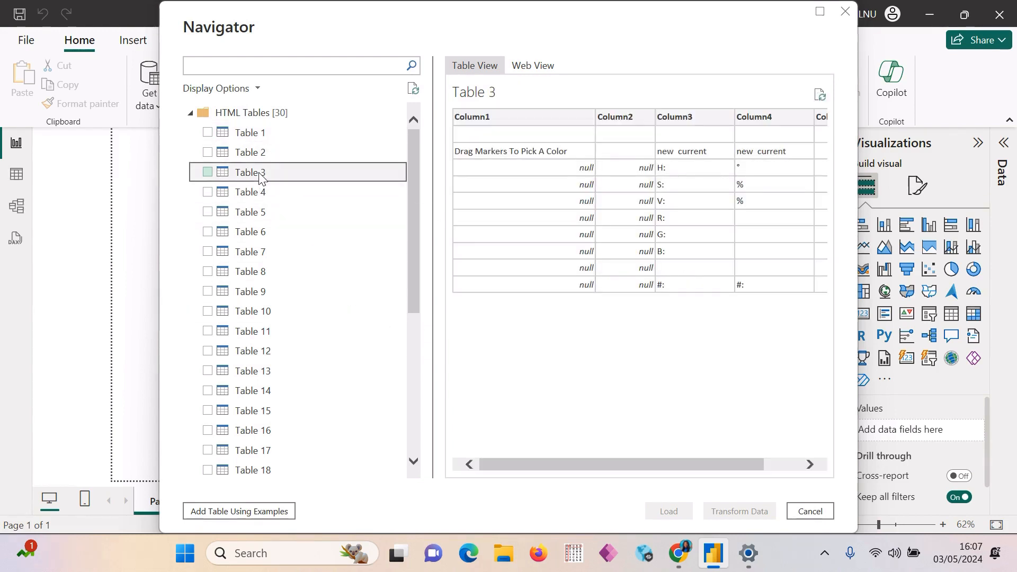
{"action": "left_click", "coordinate": [264, 235]}
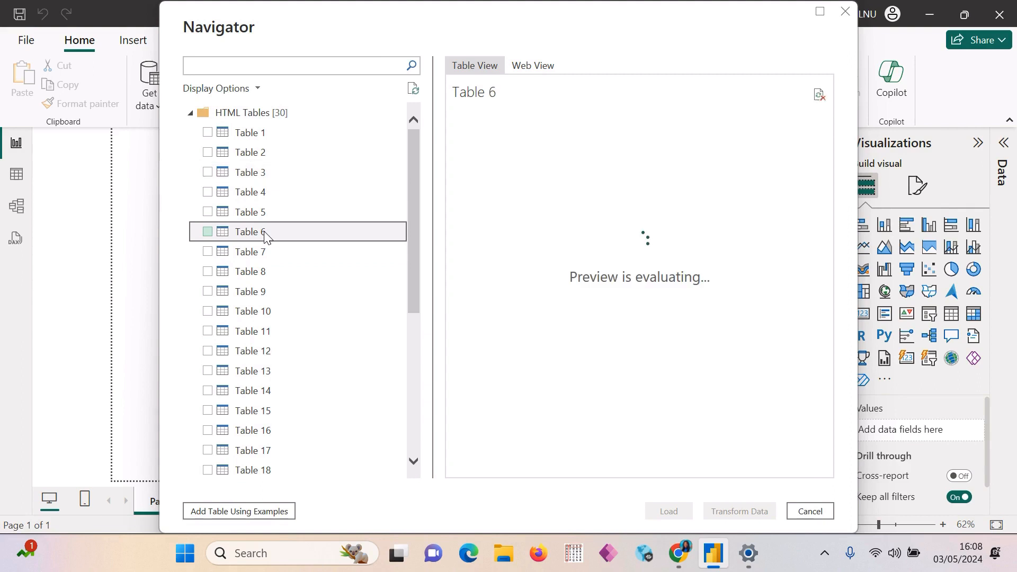
{"action": "left_click", "coordinate": [273, 310]}
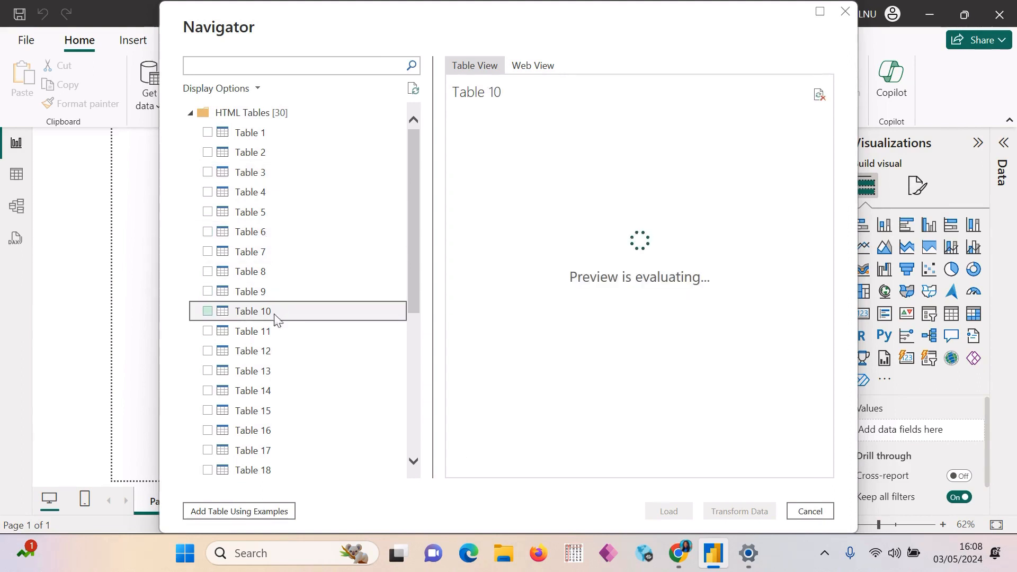
{"action": "left_click", "coordinate": [262, 372]}
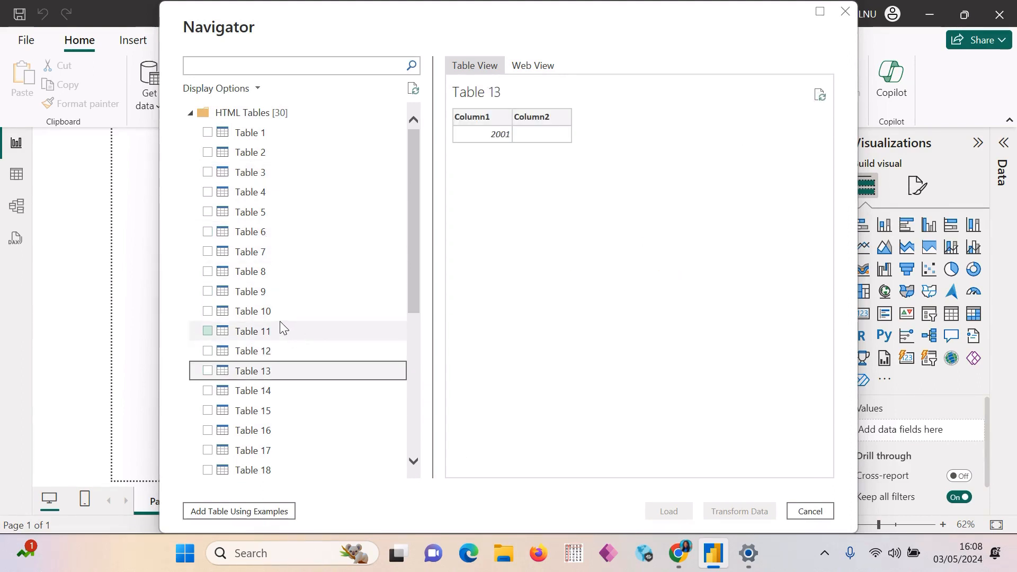
{"action": "scroll", "coordinate": [280, 321], "scroll_direction": "down", "scroll_amount": 3}
{"action": "left_click", "coordinate": [272, 302]}
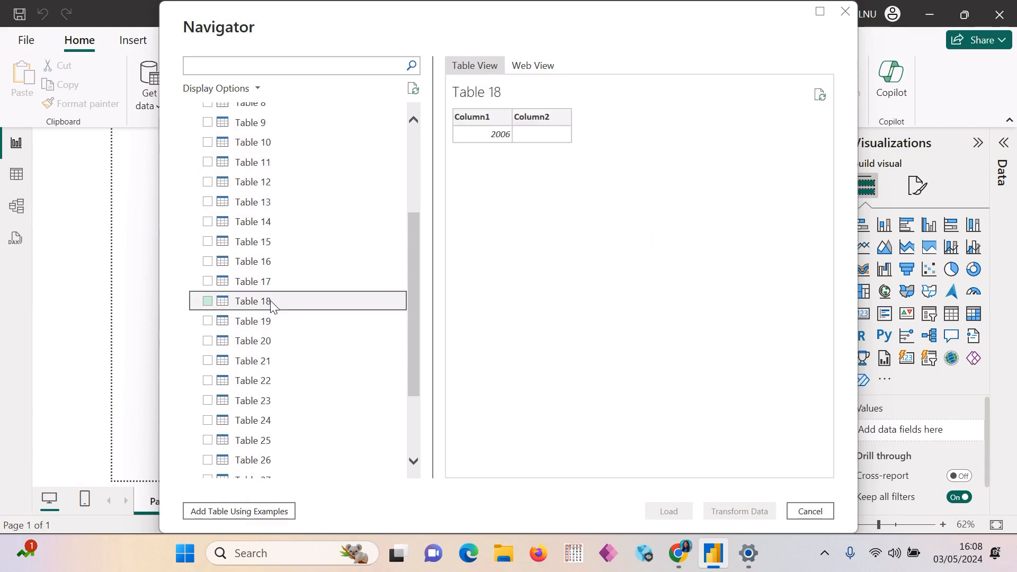
{"action": "left_click", "coordinate": [268, 382]}
{"action": "scroll", "coordinate": [286, 334], "scroll_direction": "down", "scroll_amount": 3}
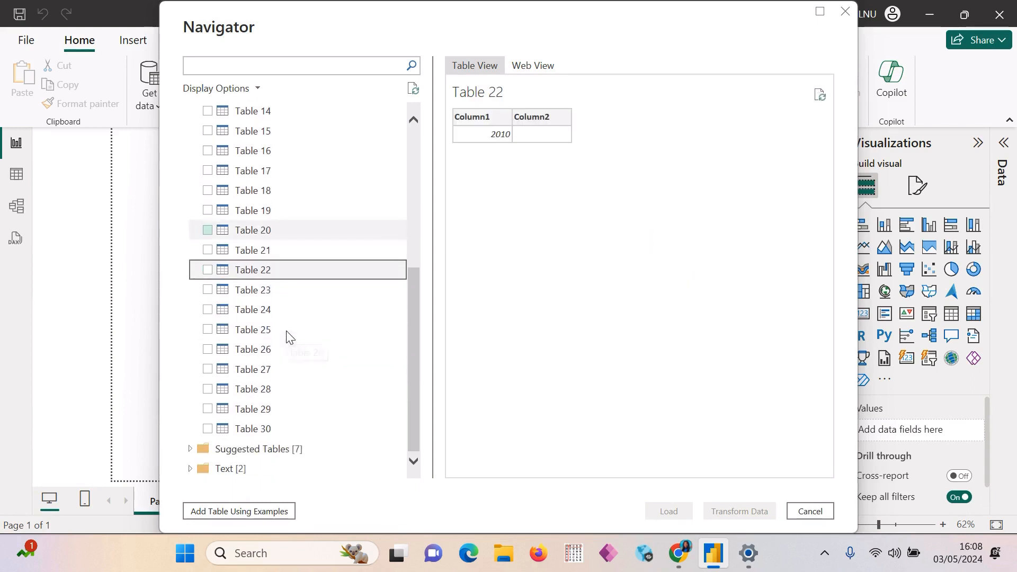
{"action": "left_click", "coordinate": [269, 328]}
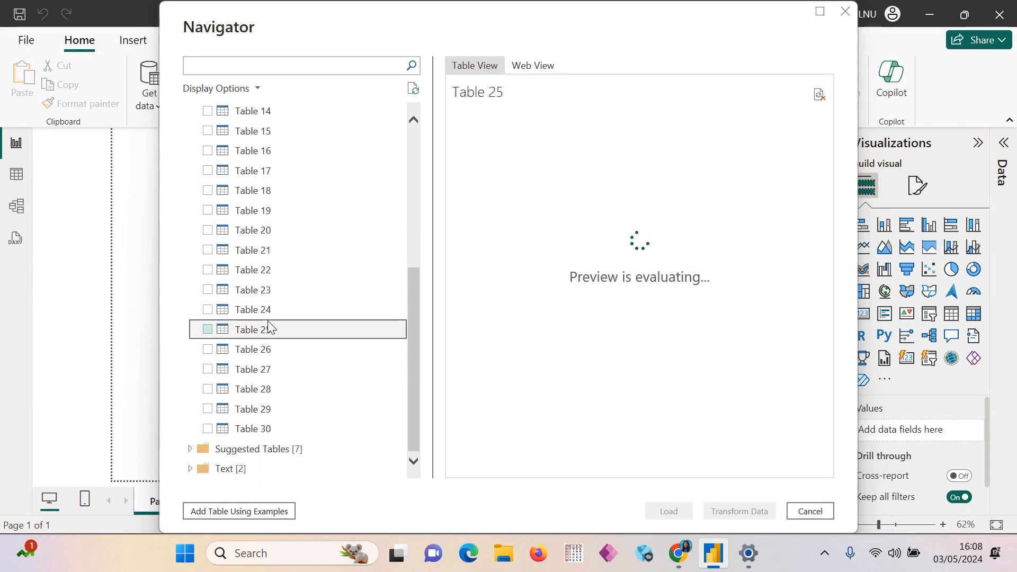
Preview Table 28, select it for import and open it in the Power Query Editor for transformation
{"action": "left_click", "coordinate": [270, 391]}
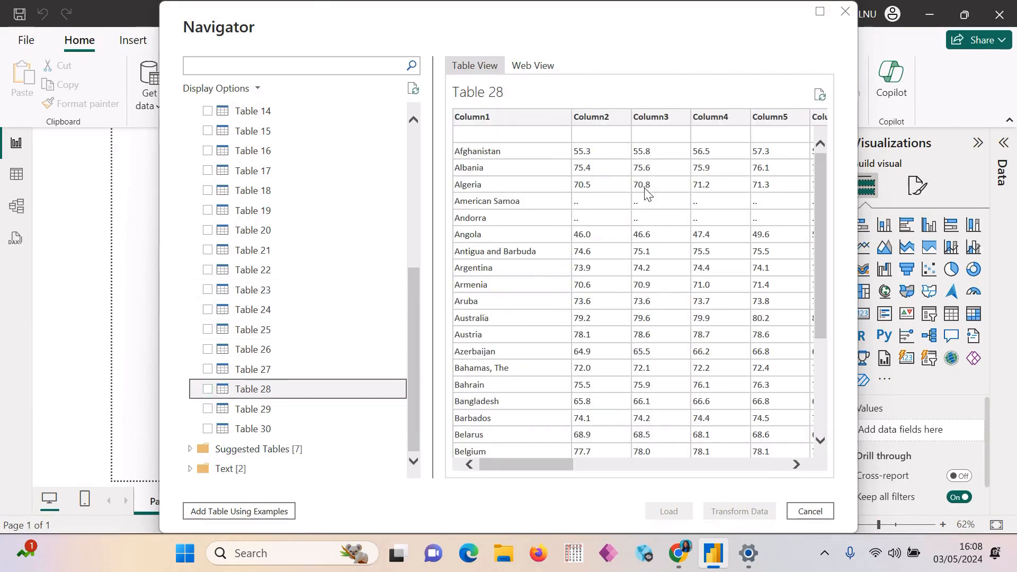
{"action": "left_click", "coordinate": [560, 464]}
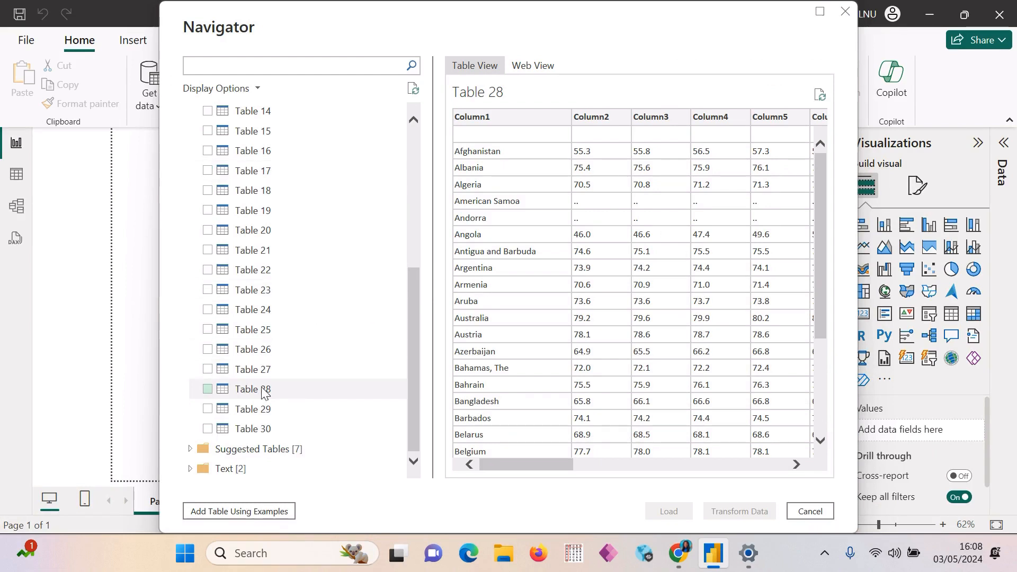
{"action": "left_click", "coordinate": [208, 390]}
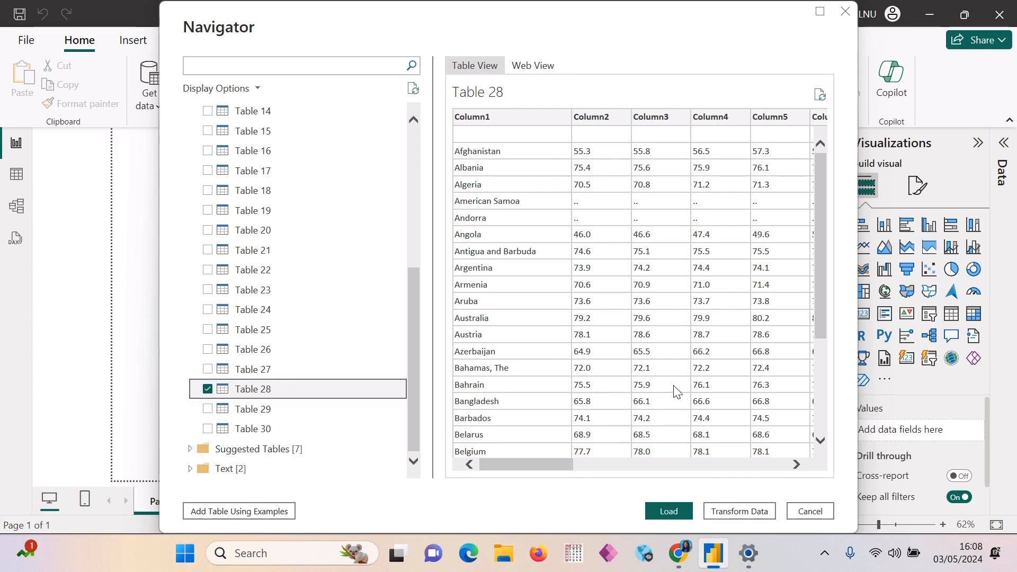
{"action": "left_click", "coordinate": [731, 513]}
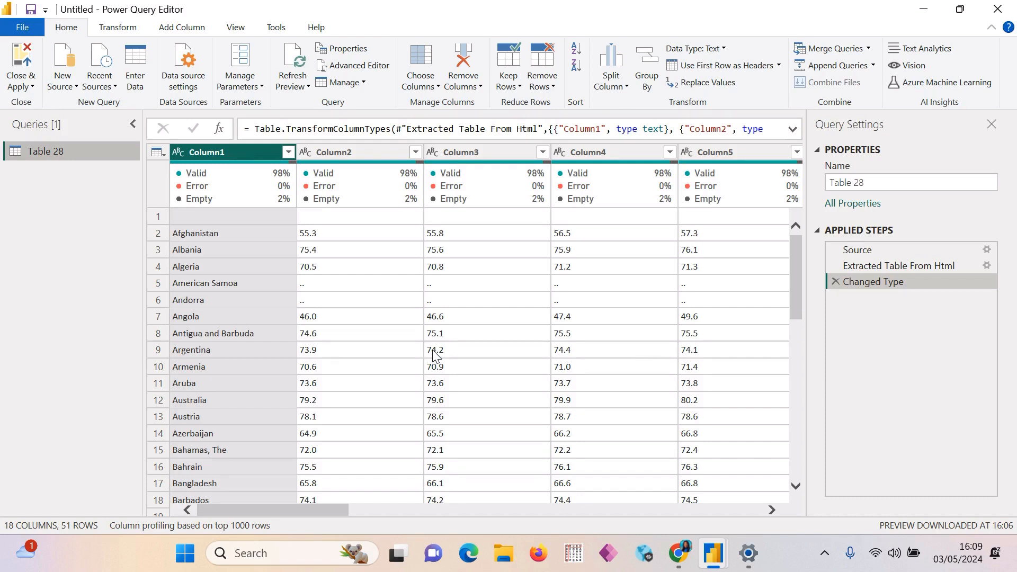
Close the Power Query Editor and apply the changes to load Table 28 into the data model
{"action": "mouse_move", "coordinate": [198, 190]}
{"action": "left_click", "coordinate": [25, 84]}
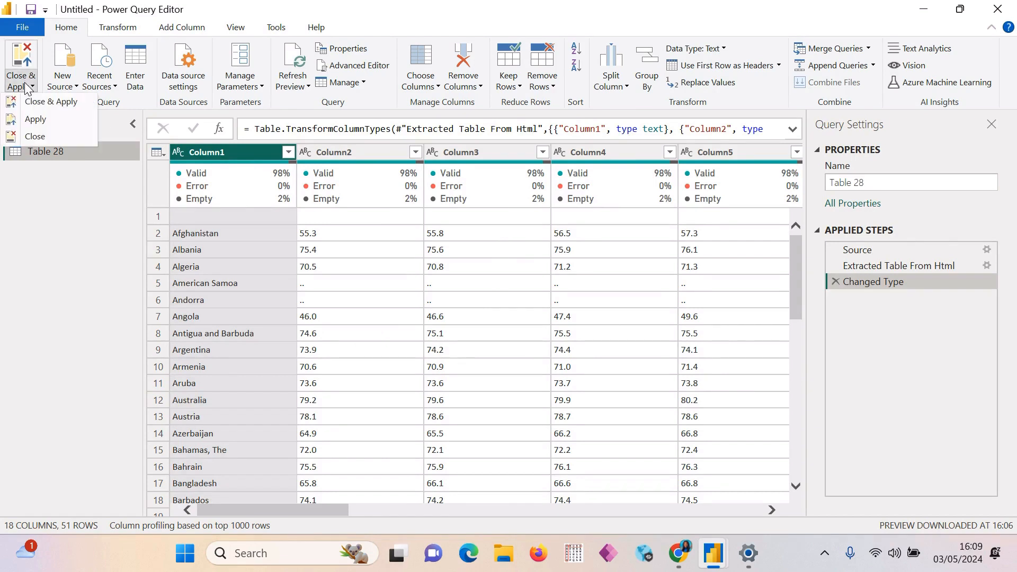
{"action": "left_click", "coordinate": [49, 108]}
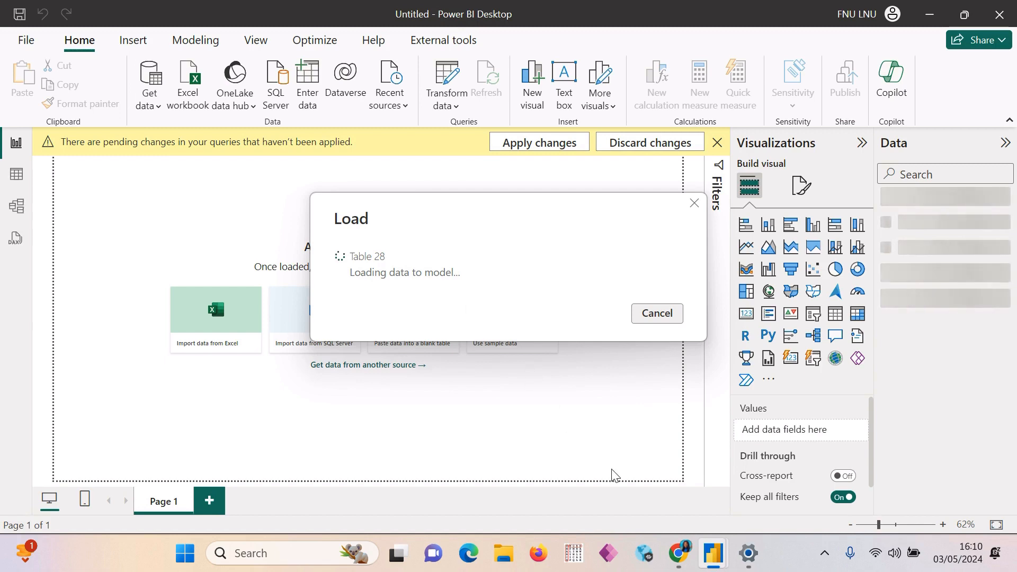
Switch to the World Bank page in Chrome and review the life expectancy table's year columns from 2014 to 2023
{"action": "mouse_move", "coordinate": [681, 563]}
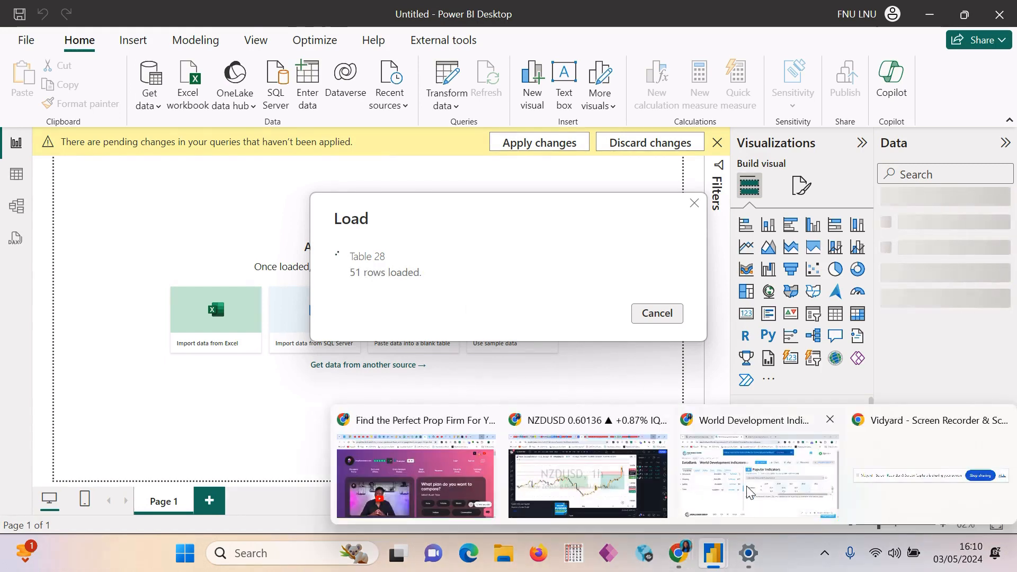
{"action": "left_click", "coordinate": [748, 472]}
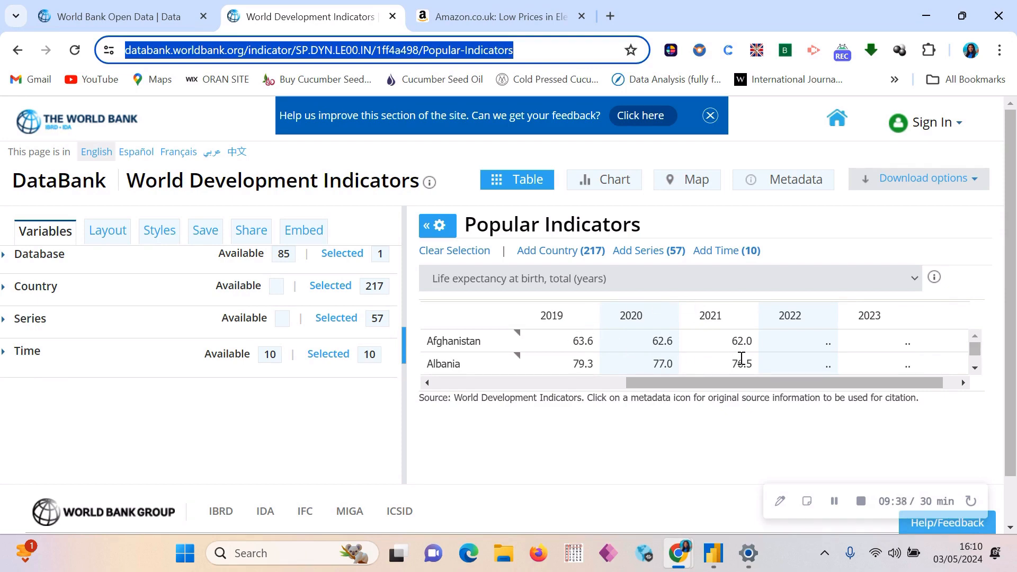
{"action": "left_click_drag", "start_coordinate": [697, 381], "coordinate": [466, 398]}
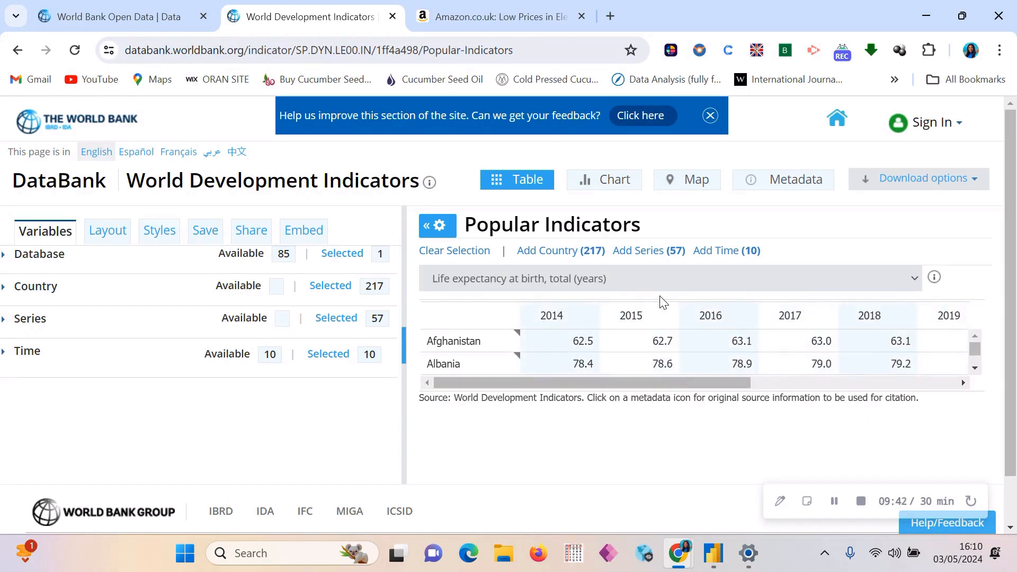
{"action": "left_click_drag", "start_coordinate": [656, 382], "coordinate": [901, 338]}
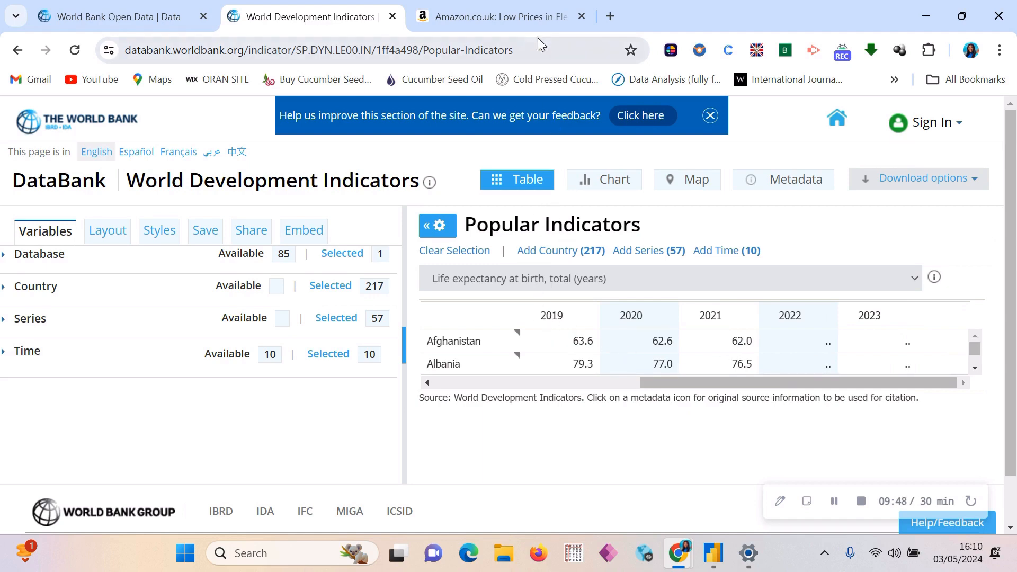
Switch to the Amazon page in the browser and go to the amazon.co.uk home page
{"action": "left_click", "coordinate": [483, 15]}
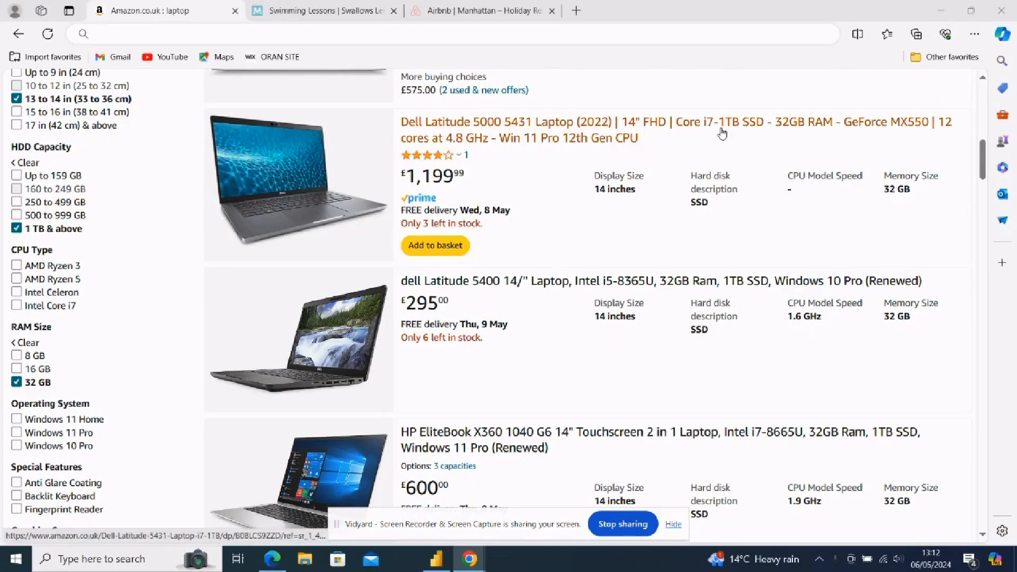
{"action": "scroll", "coordinate": [712, 173], "scroll_direction": "up", "scroll_amount": 15}
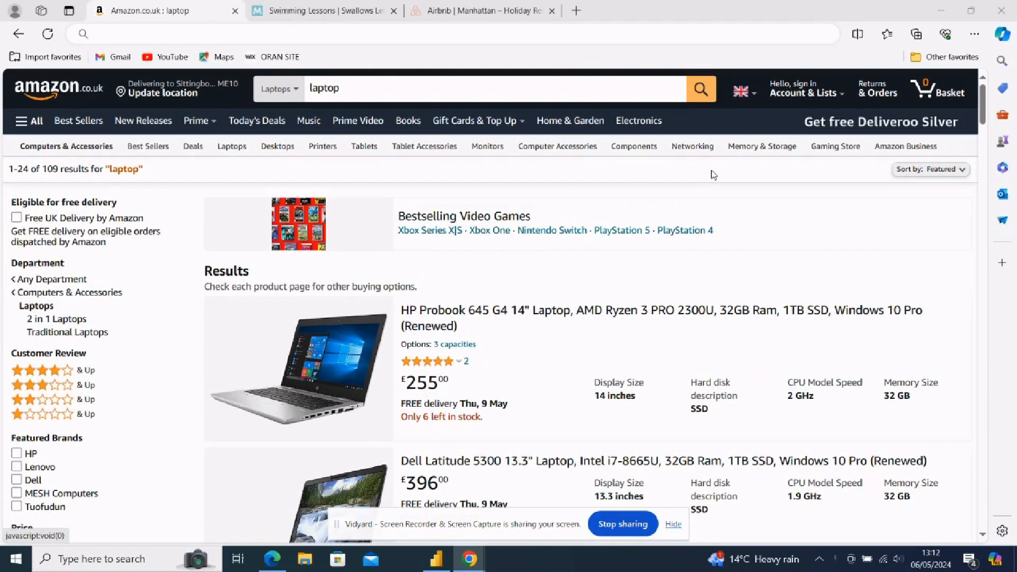
{"action": "left_click", "coordinate": [409, 34]}
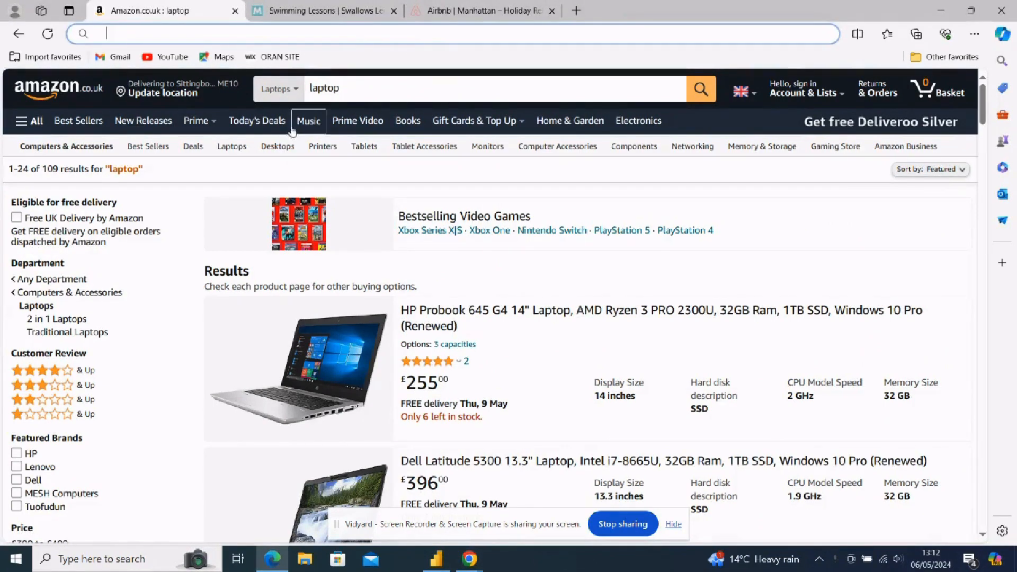
{"action": "type", "text": "amazon.co.uk"}
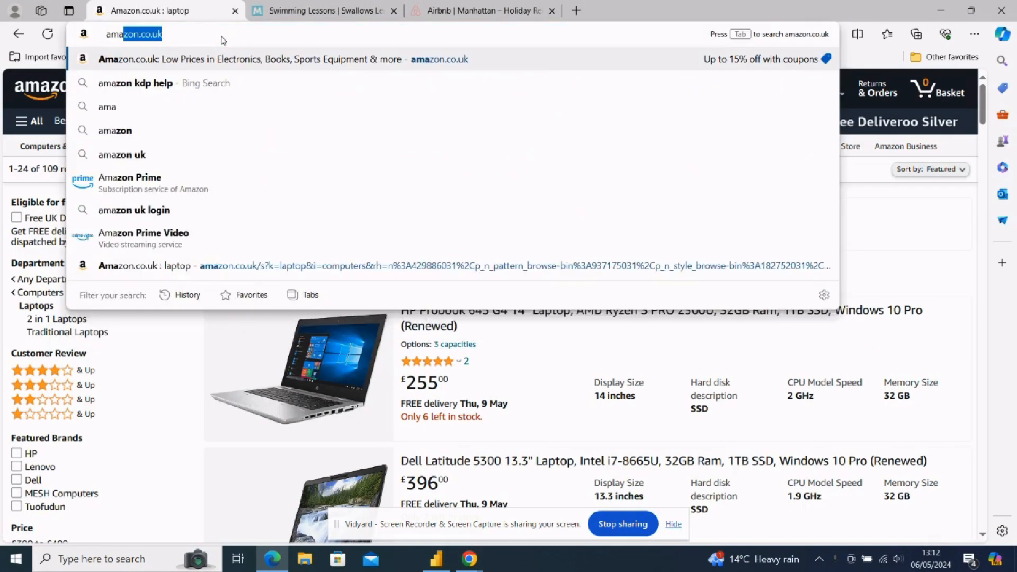
{"action": "key", "text": "Return"}
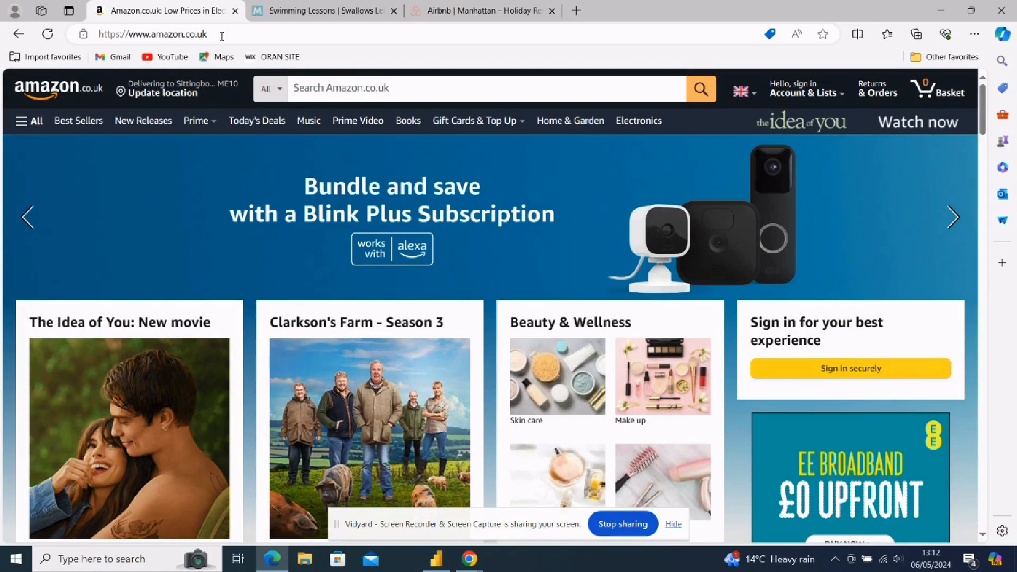
Search Amazon.co.uk for "laptop" using the suggested search term
{"action": "left_click", "coordinate": [387, 91]}
{"action": "type", "text": "la"}
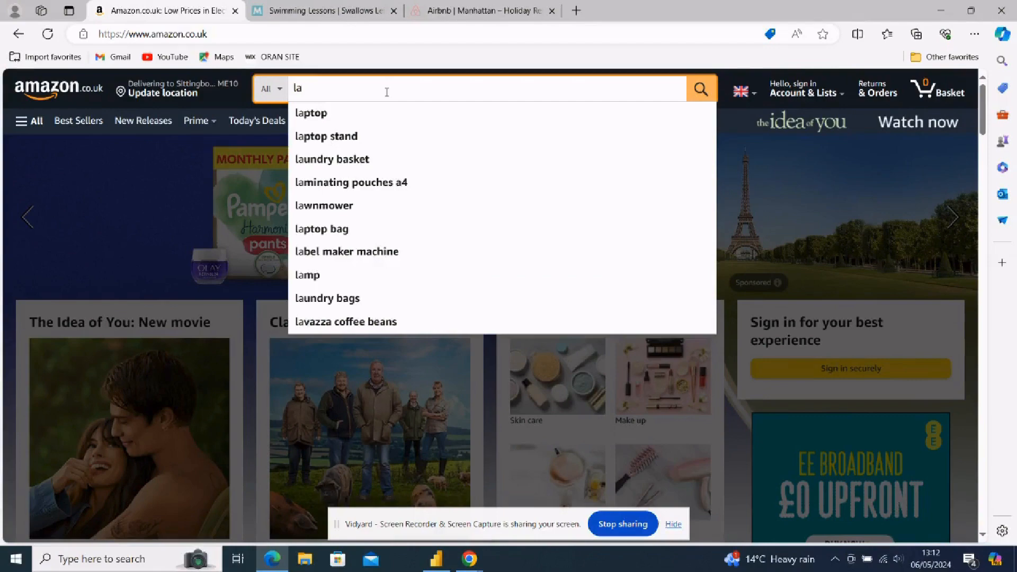
{"action": "left_click", "coordinate": [344, 114]}
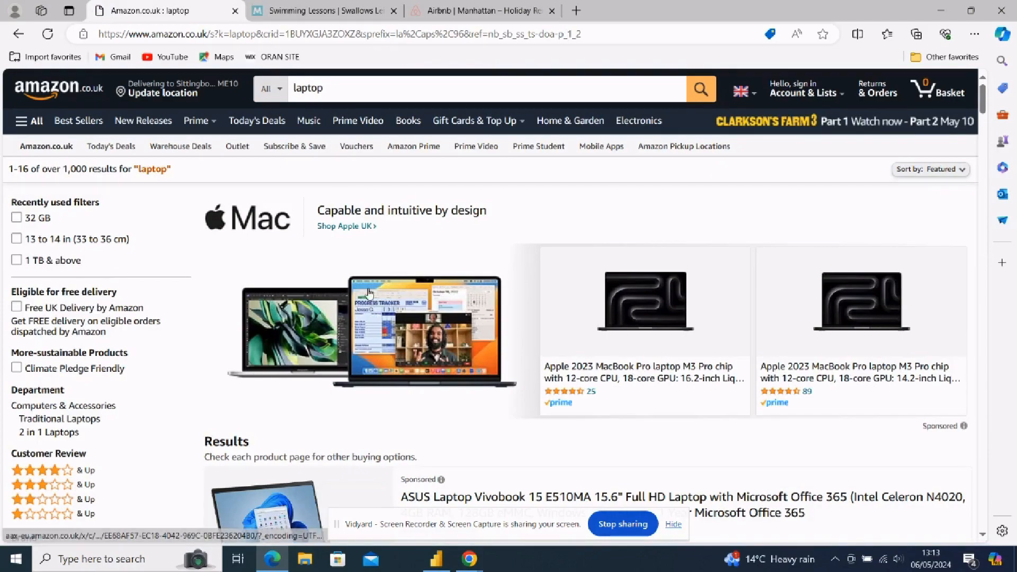
Examine the filter categories beside the laptop results, including display size, HDD capacity, CPU type, RAM, operating system and processor speed
{"action": "scroll", "coordinate": [132, 313], "scroll_direction": "down", "scroll_amount": 8}
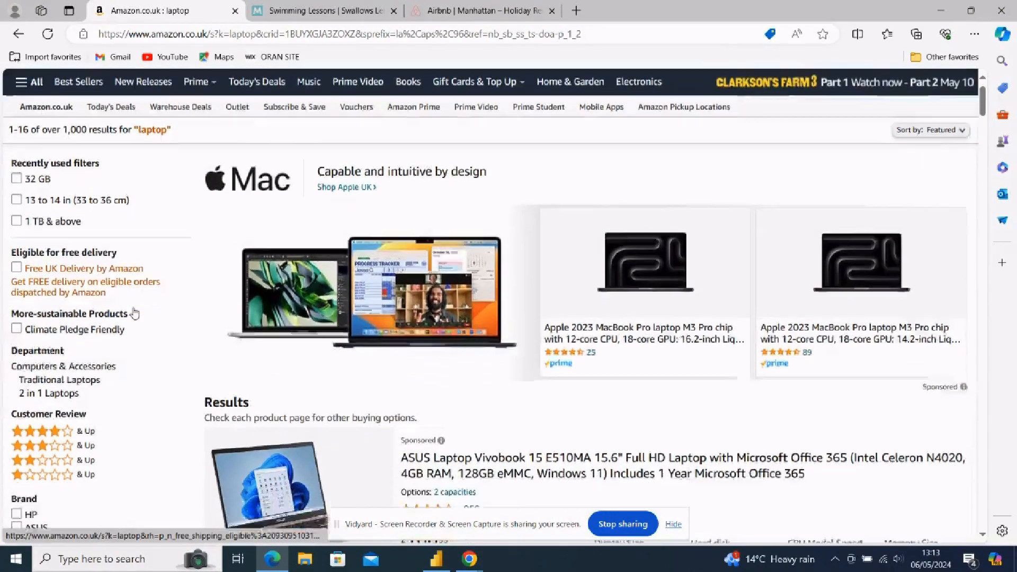
{"action": "scroll", "coordinate": [136, 312], "scroll_direction": "up", "scroll_amount": 1}
{"action": "scroll", "coordinate": [136, 313], "scroll_direction": "down", "scroll_amount": 6}
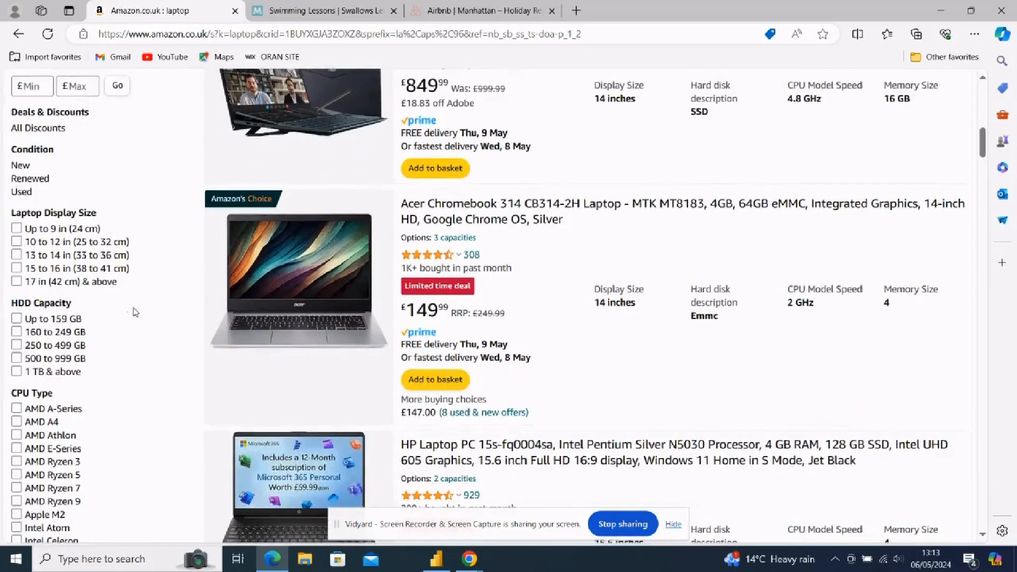
{"action": "scroll", "coordinate": [59, 390], "scroll_direction": "down", "scroll_amount": 8}
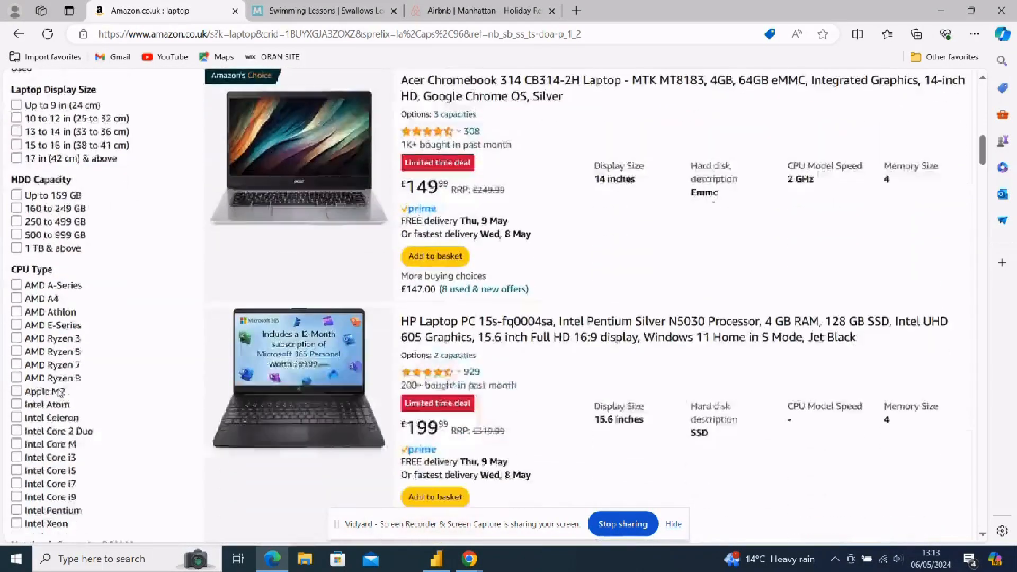
{"action": "scroll", "coordinate": [59, 389], "scroll_direction": "up", "scroll_amount": 5}
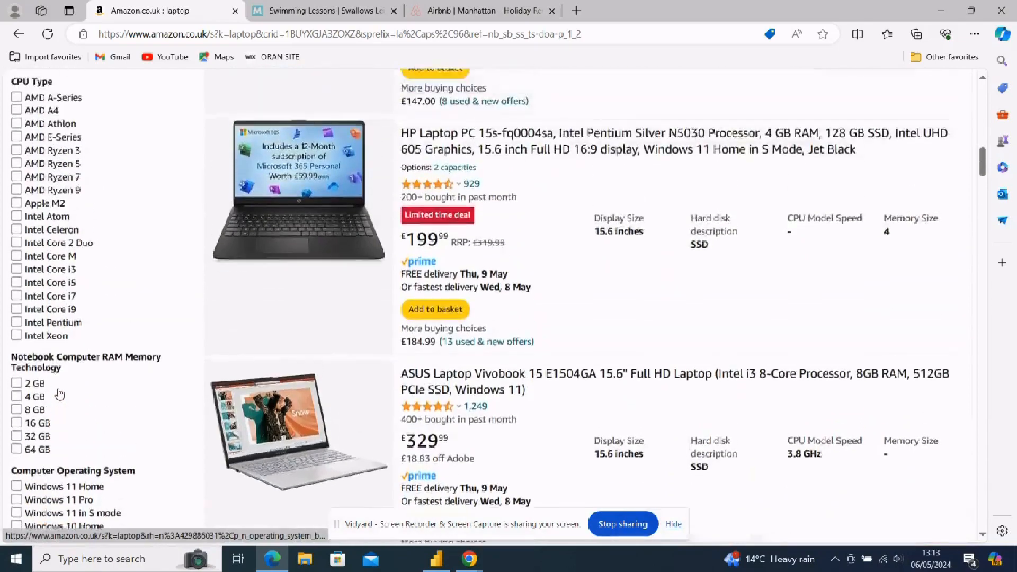
{"action": "scroll", "coordinate": [58, 392], "scroll_direction": "down", "scroll_amount": 2}
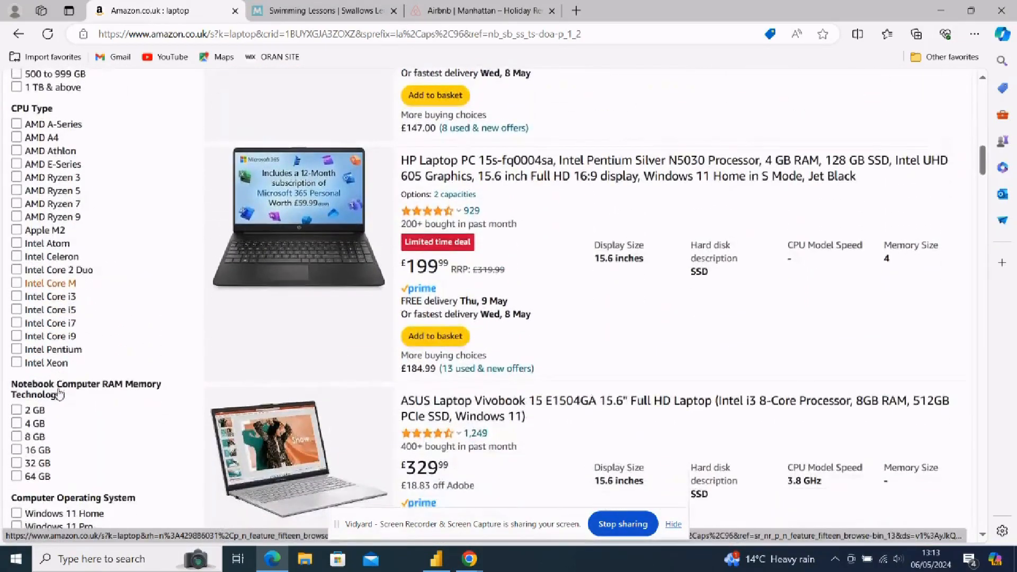
{"action": "scroll", "coordinate": [59, 392], "scroll_direction": "down", "scroll_amount": 2}
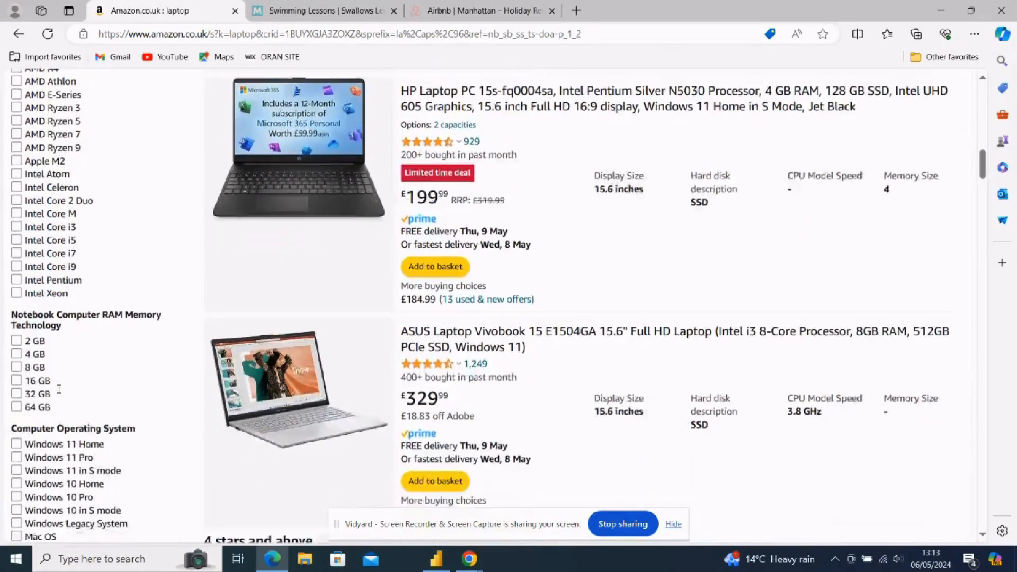
{"action": "scroll", "coordinate": [59, 390], "scroll_direction": "up", "scroll_amount": 7}
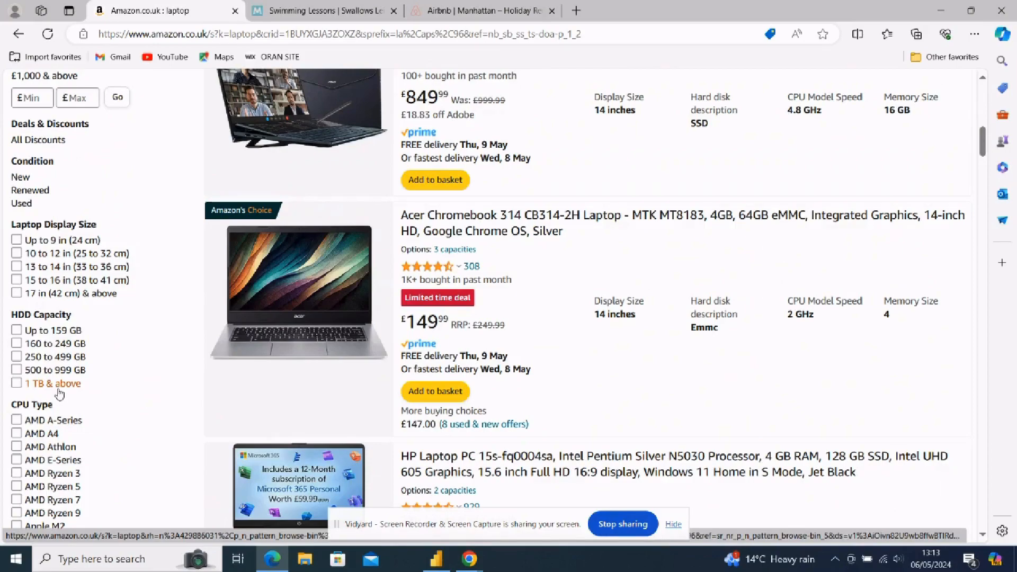
{"action": "scroll", "coordinate": [58, 394], "scroll_direction": "down", "scroll_amount": 10}
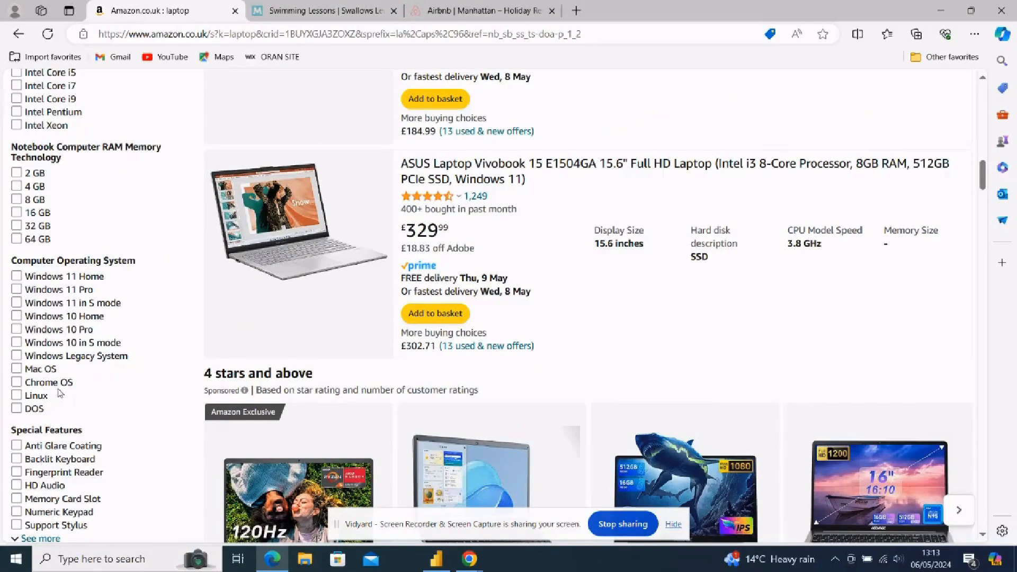
{"action": "scroll", "coordinate": [59, 393], "scroll_direction": "down", "scroll_amount": 8}
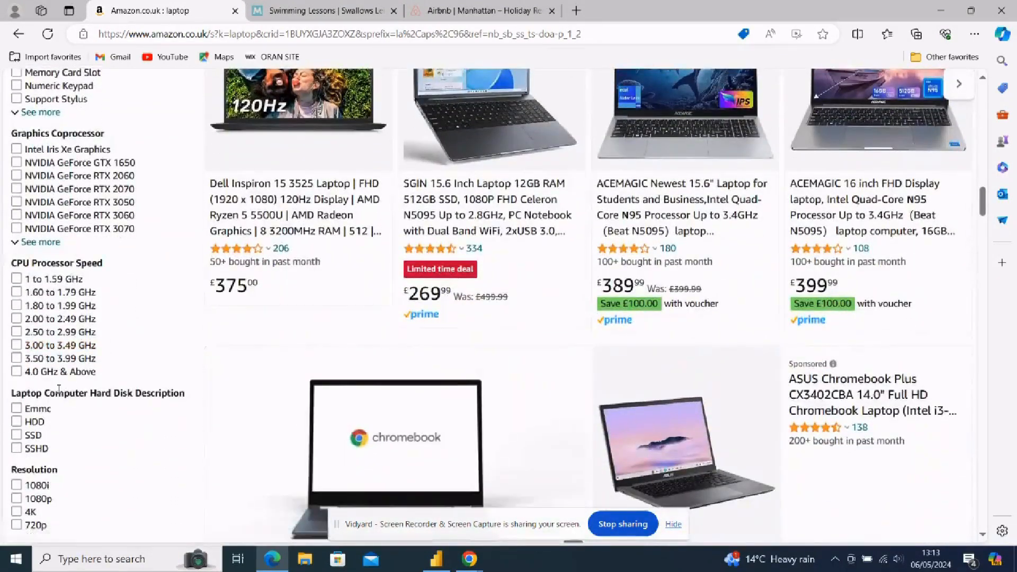
{"action": "scroll", "coordinate": [58, 391], "scroll_direction": "down", "scroll_amount": 2}
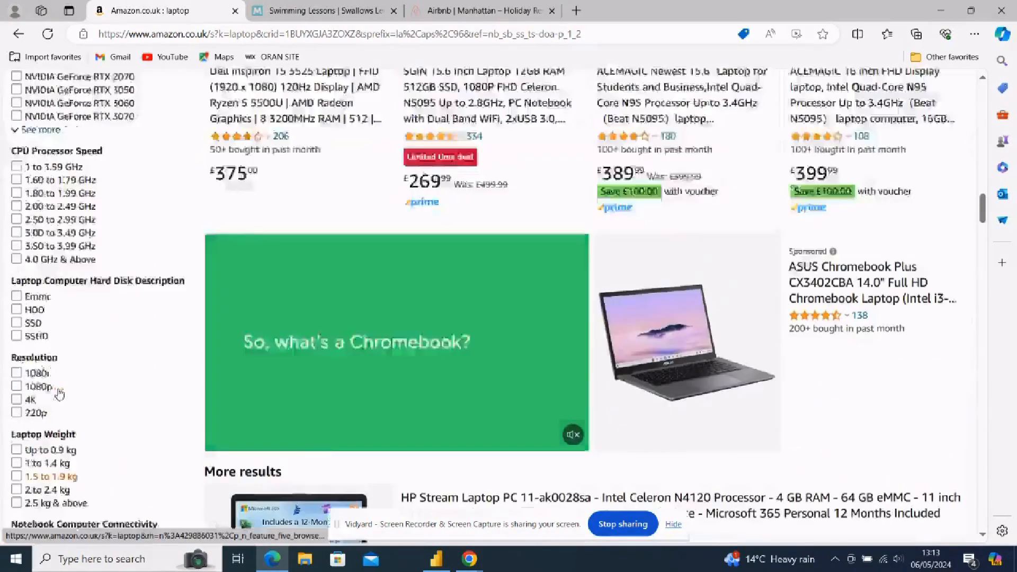
Filter the laptop results by a display size of 13 to 14 in and an HDD capacity of 1 TB & above
{"action": "scroll", "coordinate": [59, 393], "scroll_direction": "up", "scroll_amount": 15}
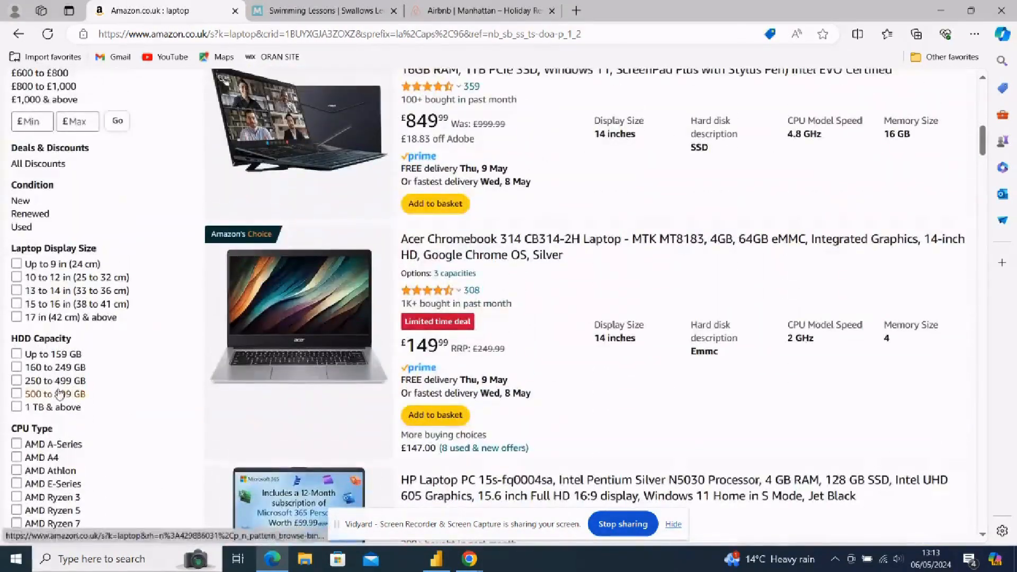
{"action": "left_click", "coordinate": [16, 292]}
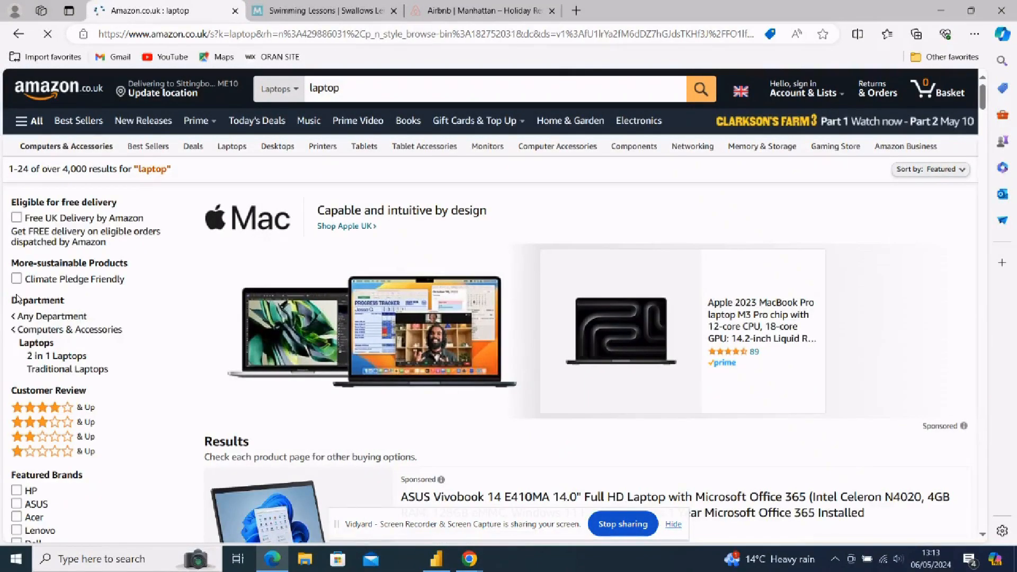
{"action": "scroll", "coordinate": [62, 369], "scroll_direction": "down", "scroll_amount": 7}
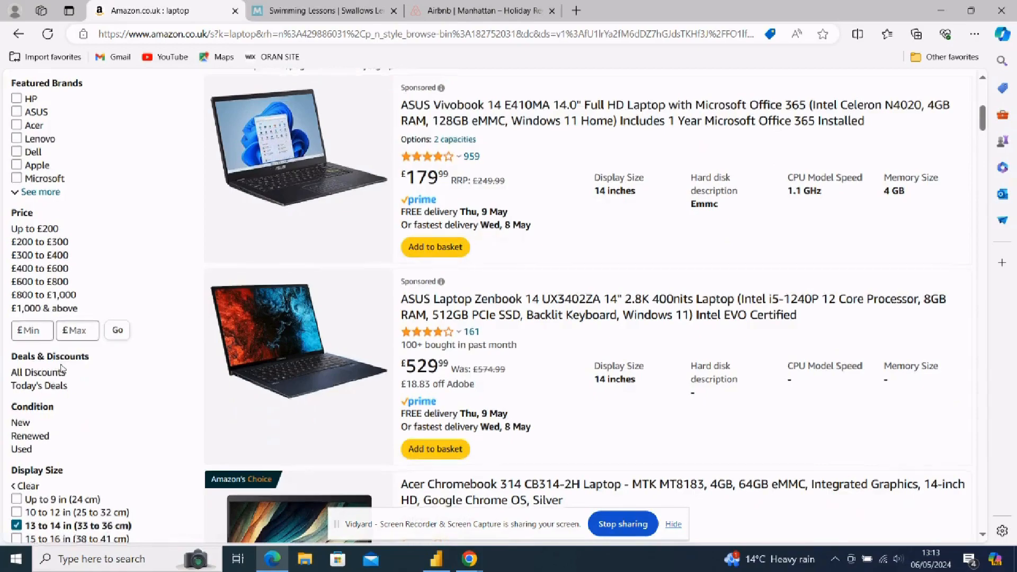
{"action": "scroll", "coordinate": [62, 369], "scroll_direction": "down", "scroll_amount": 6}
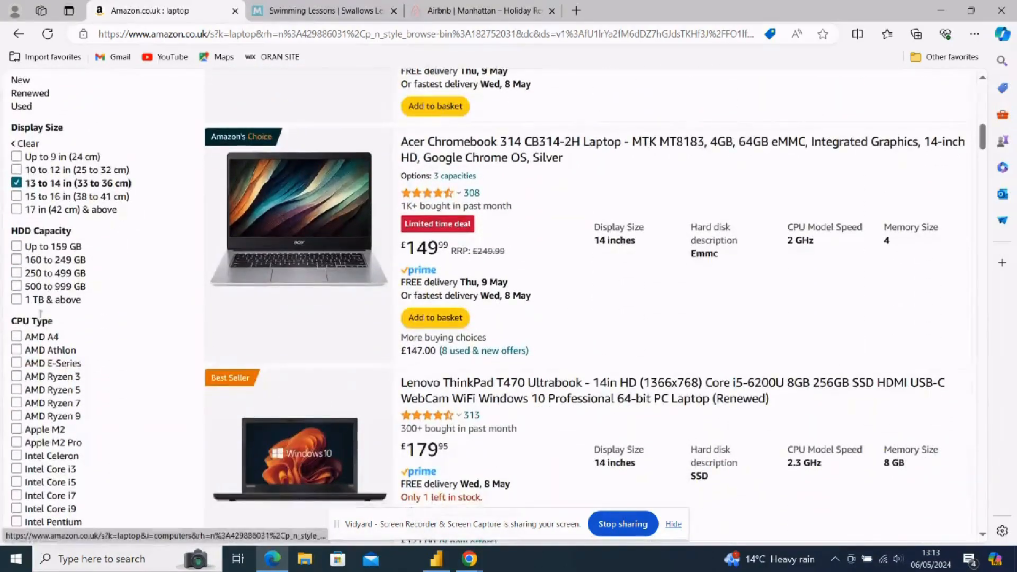
{"action": "left_click", "coordinate": [16, 300]}
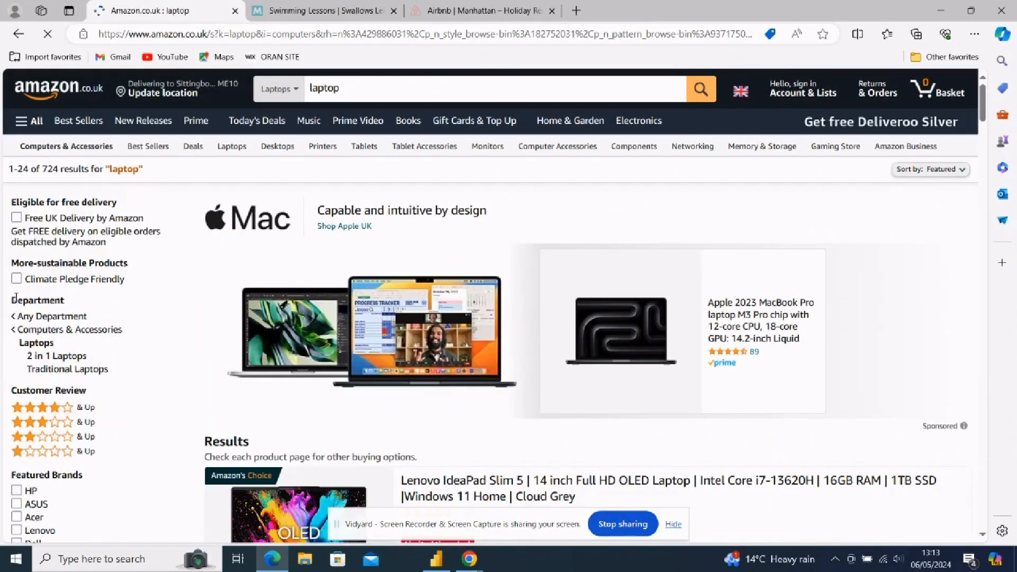
Narrow the laptop results further to a RAM size of 32 GB
{"action": "scroll", "coordinate": [101, 365], "scroll_direction": "down", "scroll_amount": 7}
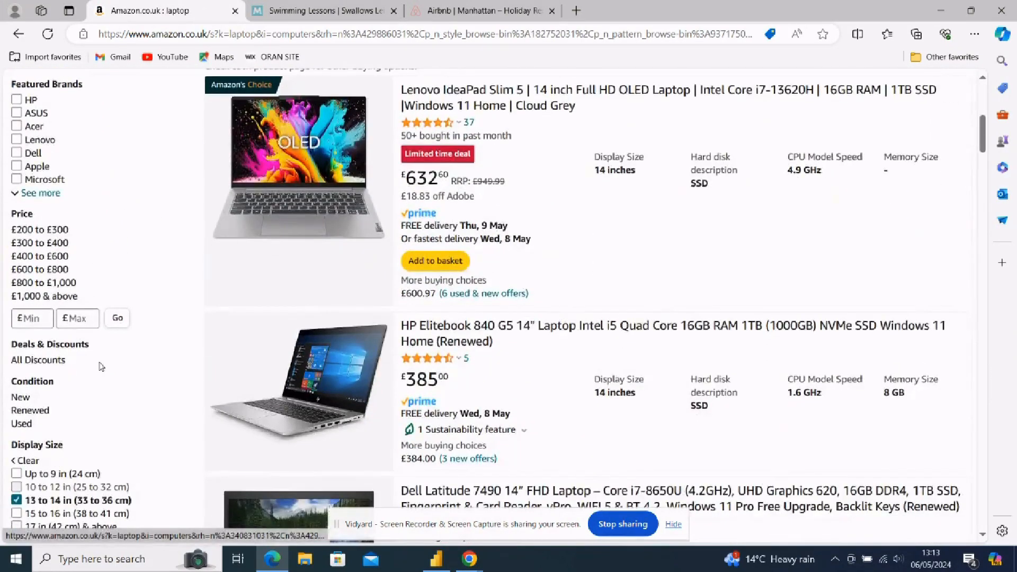
{"action": "scroll", "coordinate": [101, 367], "scroll_direction": "down", "scroll_amount": 7}
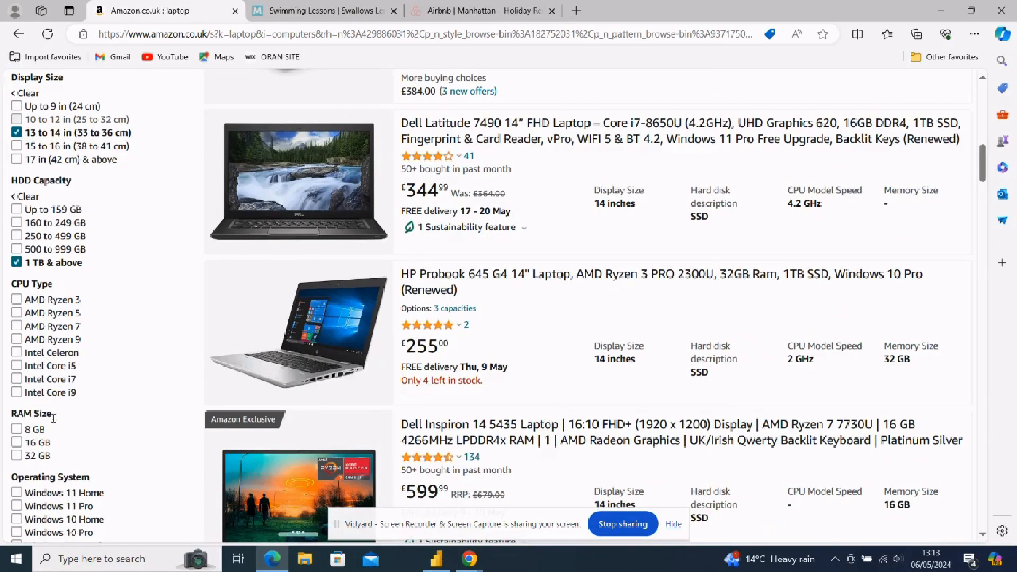
{"action": "left_click", "coordinate": [17, 457]}
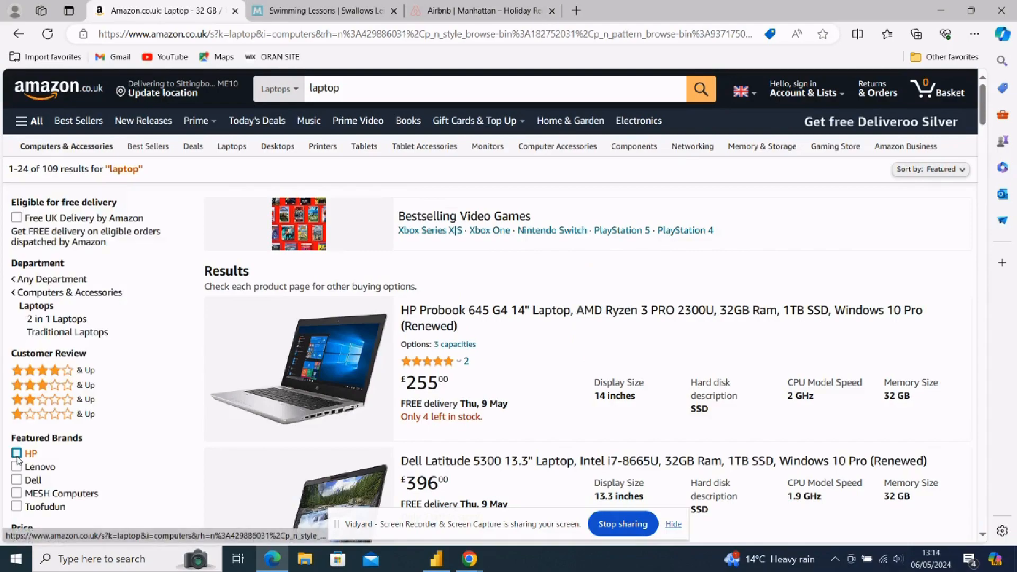
Review the filtered laptop listings and the display size and HDD capacity filters applied to them
{"action": "scroll", "coordinate": [141, 433], "scroll_direction": "down", "scroll_amount": 1}
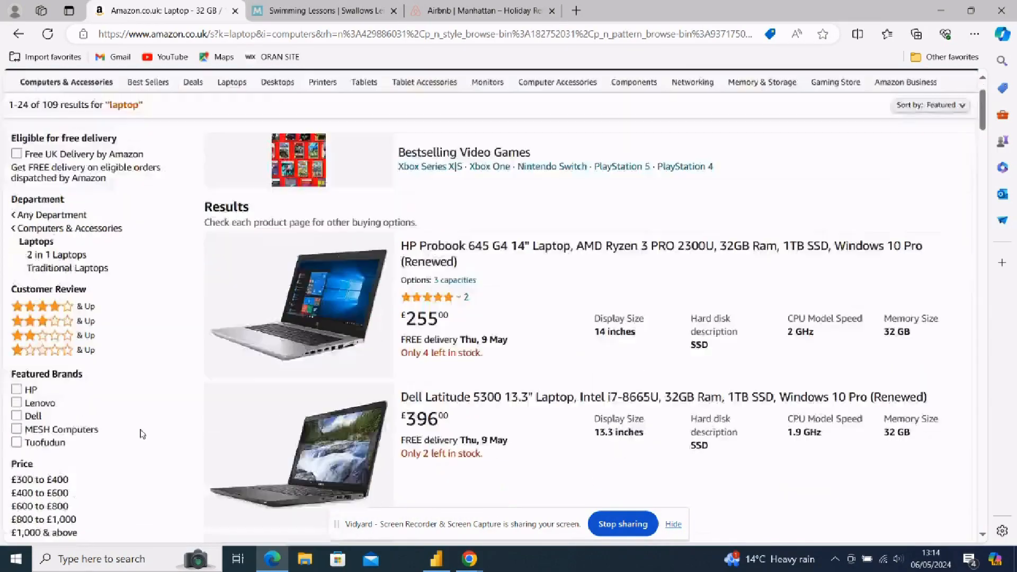
{"action": "scroll", "coordinate": [140, 434], "scroll_direction": "down", "scroll_amount": 10}
{"action": "scroll", "coordinate": [142, 434], "scroll_direction": "up", "scroll_amount": 4}
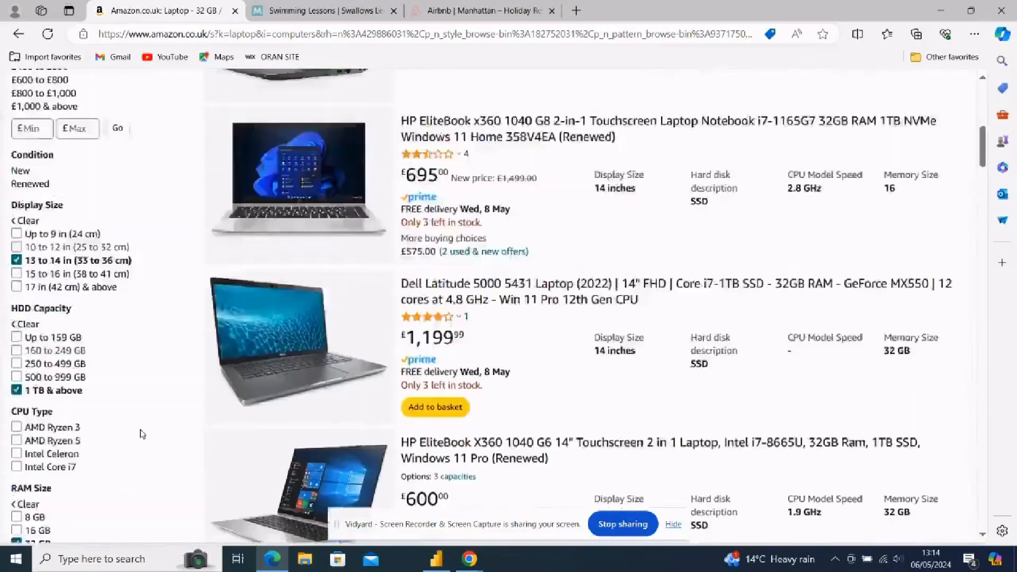
{"action": "scroll", "coordinate": [141, 433], "scroll_direction": "up", "scroll_amount": 8}
{"action": "scroll", "coordinate": [142, 434], "scroll_direction": "down", "scroll_amount": 2}
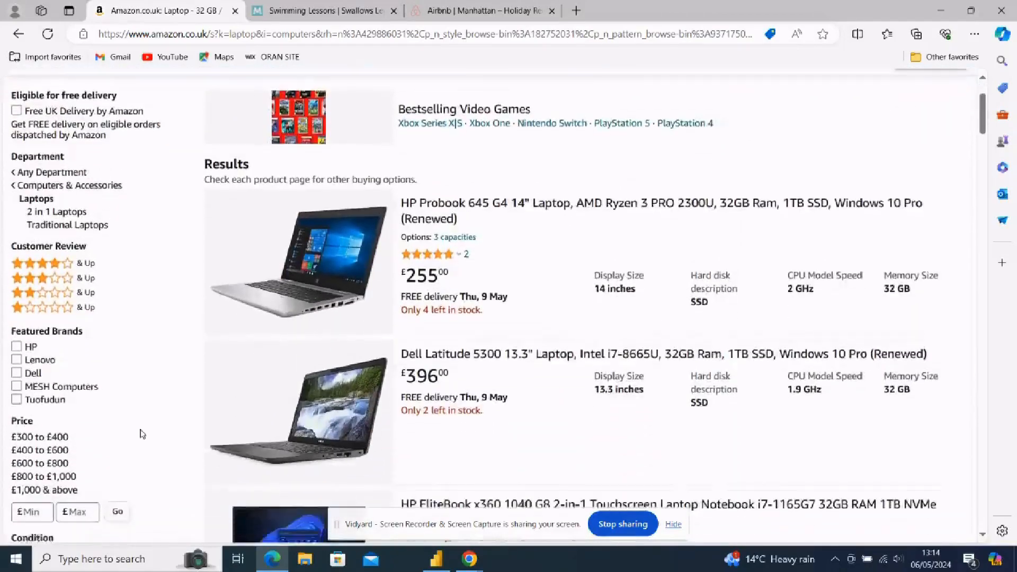
{"action": "scroll", "coordinate": [142, 434], "scroll_direction": "down", "scroll_amount": 1}
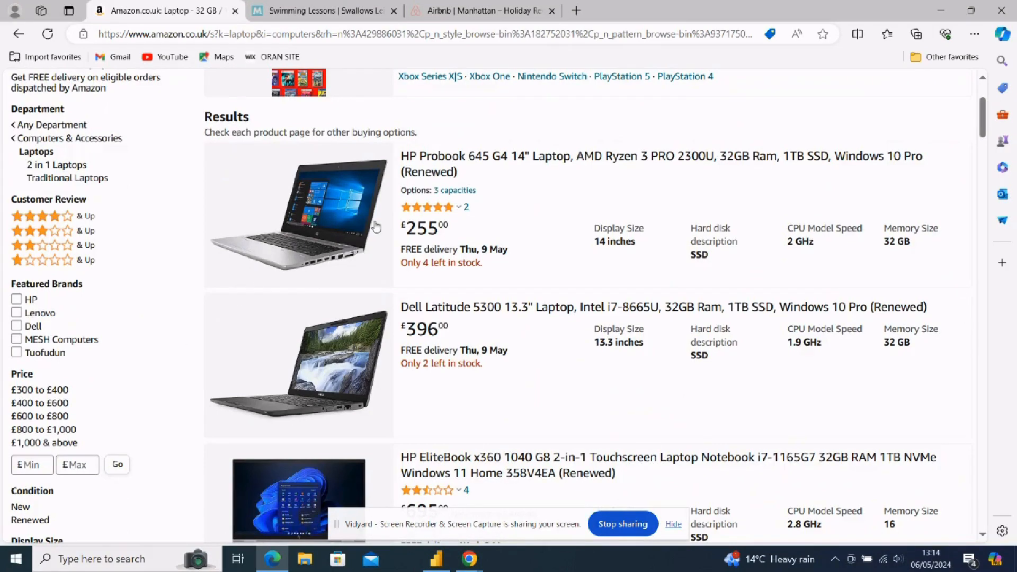
Copy the filtered results page's URL and connect to it as a Web data source in Power BI Desktop
{"action": "left_click", "coordinate": [521, 31]}
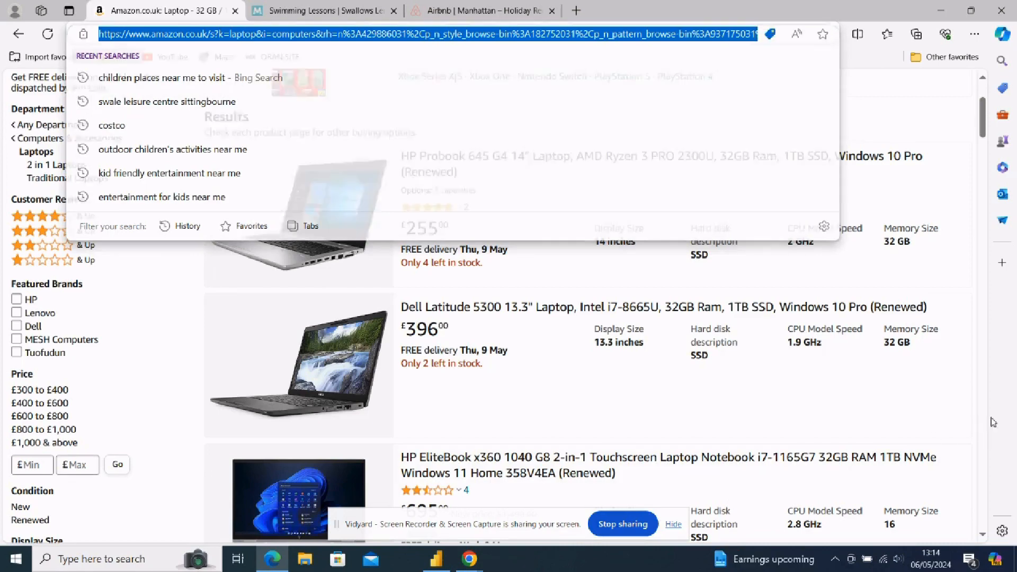
{"action": "left_click", "coordinate": [436, 565]}
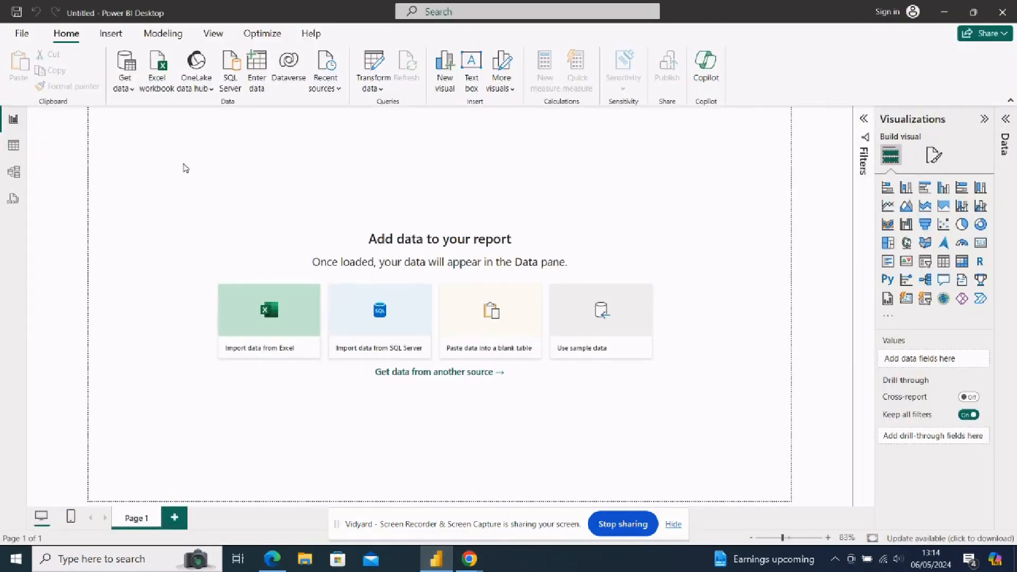
{"action": "left_click", "coordinate": [130, 91]}
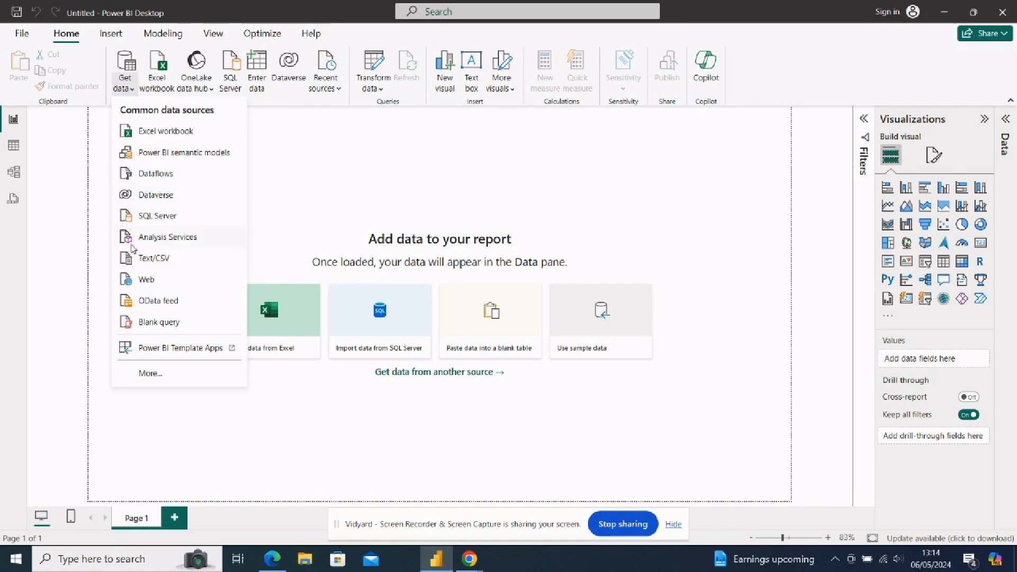
{"action": "left_click", "coordinate": [155, 286]}
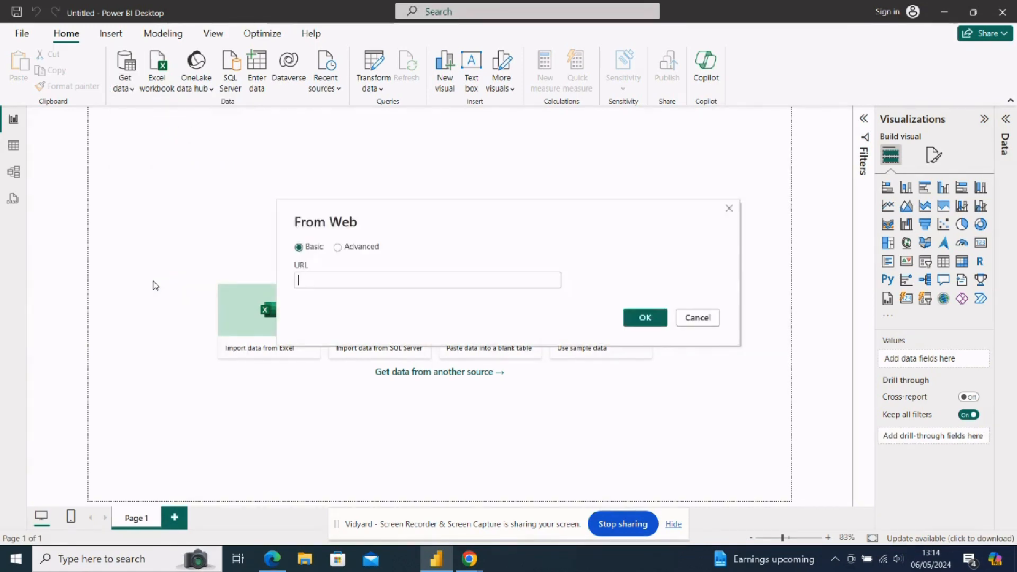
{"action": "key", "text": "ctrl+v"}
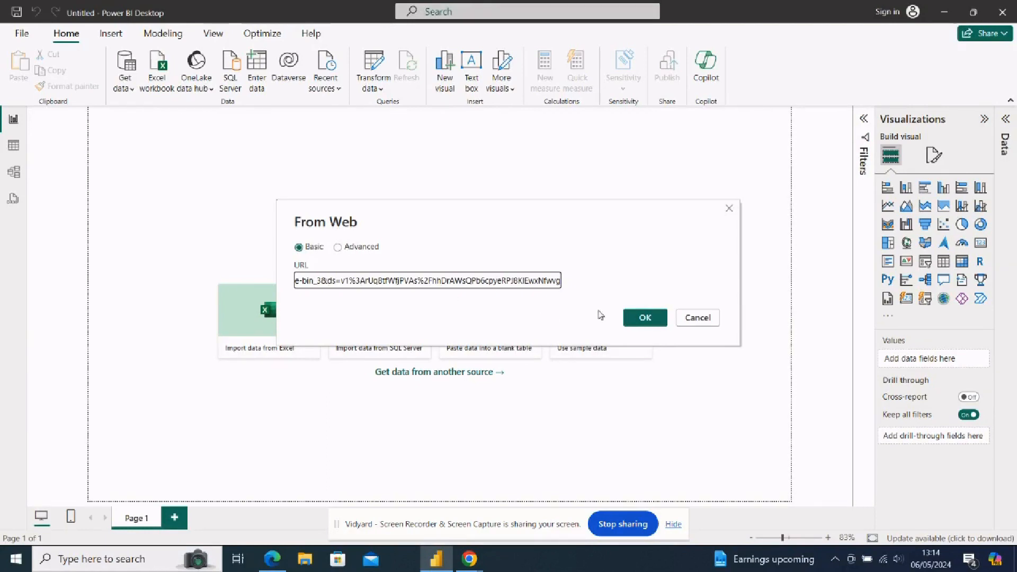
{"action": "left_click", "coordinate": [645, 319]}
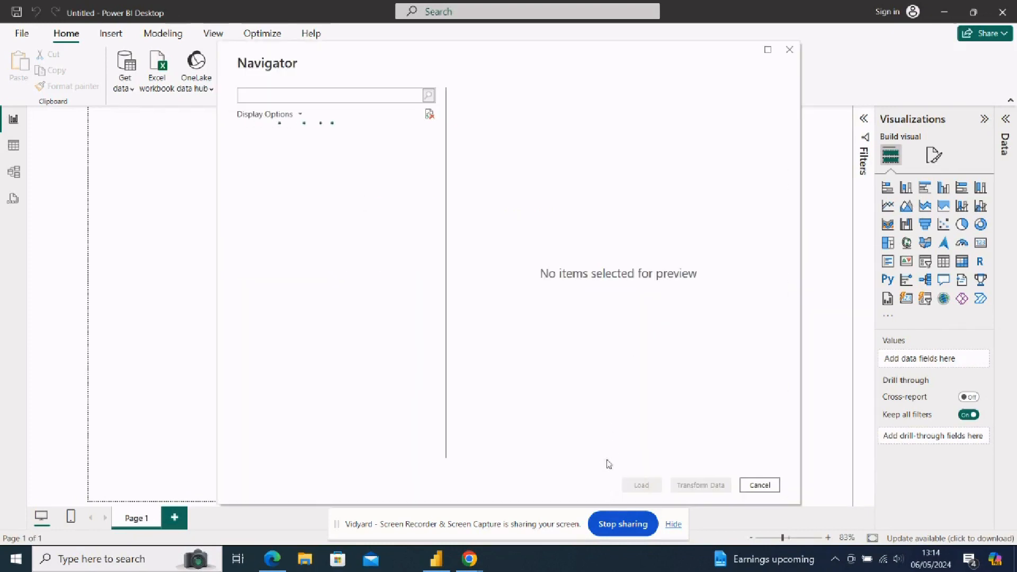
Switch to the Amazon page to review the laptops' names, prices and specifications, and return to the Navigator in Power BI Desktop
{"action": "mouse_move", "coordinate": [466, 569]}
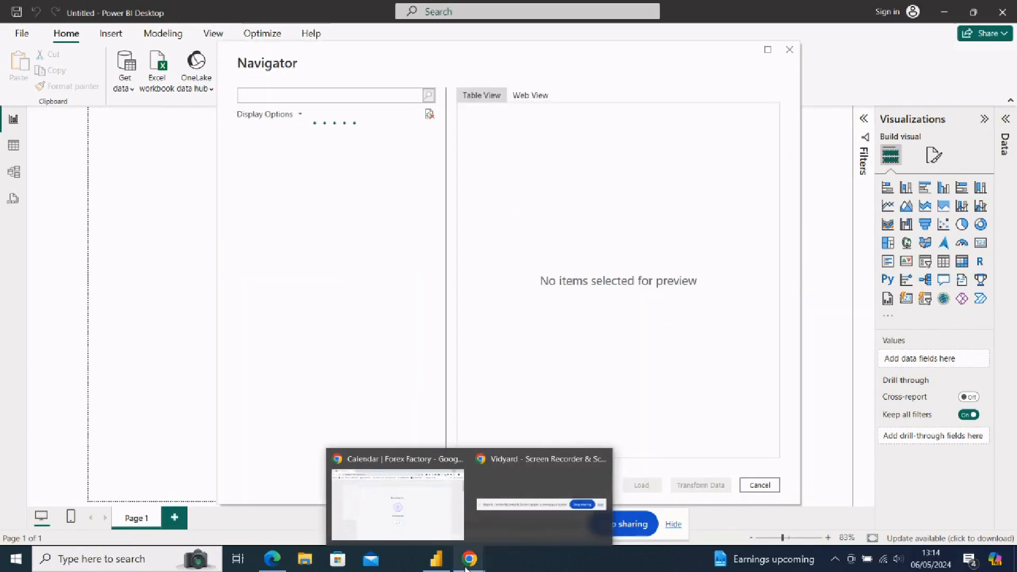
{"action": "mouse_move", "coordinate": [402, 509]}
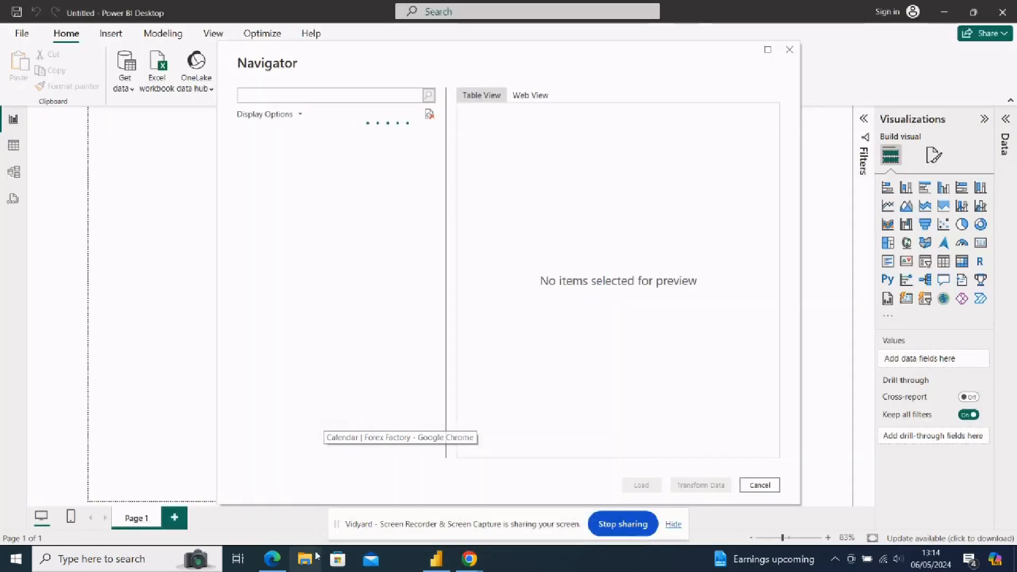
{"action": "left_click", "coordinate": [272, 560]}
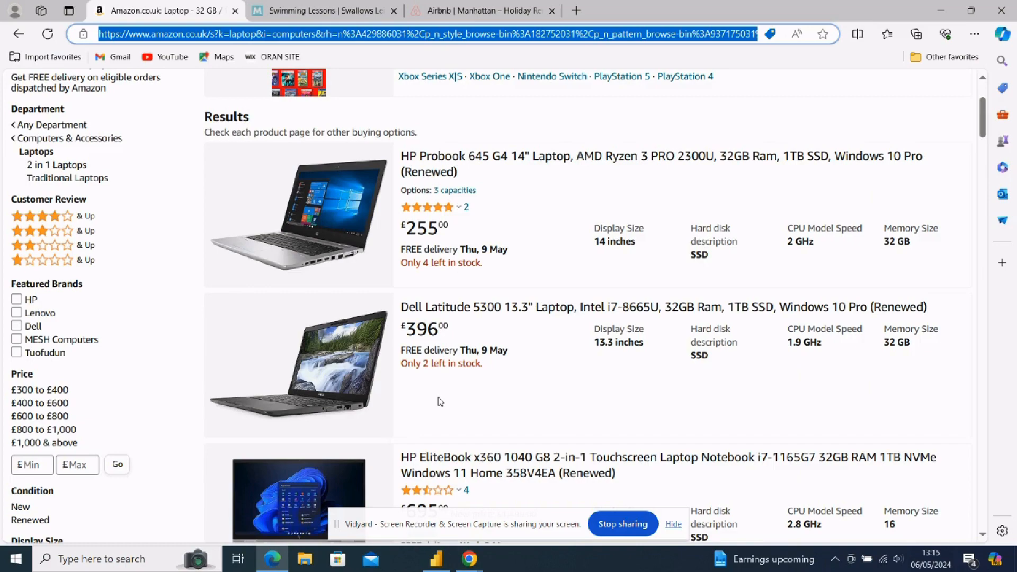
{"action": "scroll", "coordinate": [440, 402], "scroll_direction": "down", "scroll_amount": 2}
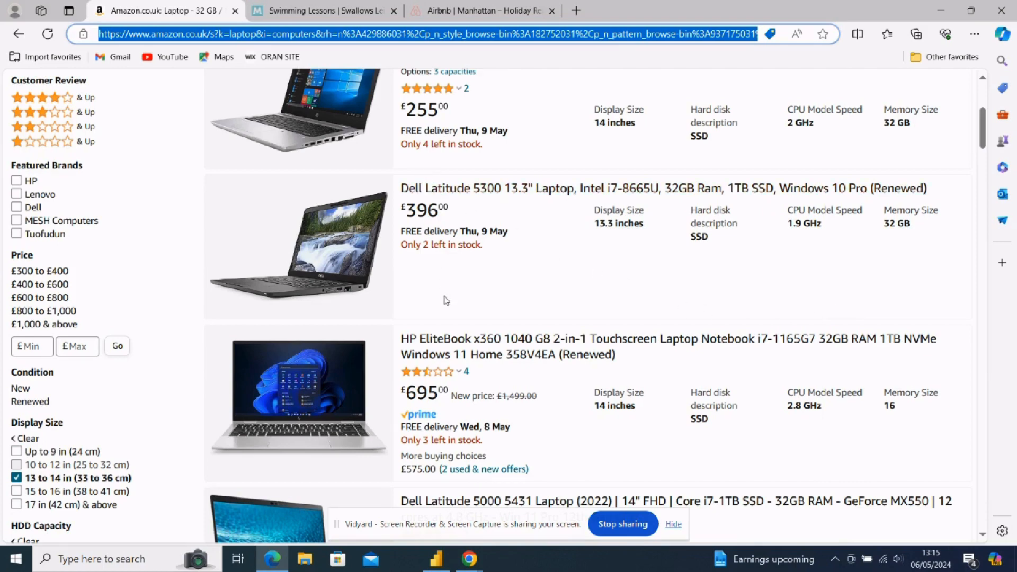
{"action": "mouse_move", "coordinate": [420, 376]}
{"action": "scroll", "coordinate": [538, 291], "scroll_direction": "up", "scroll_amount": 5}
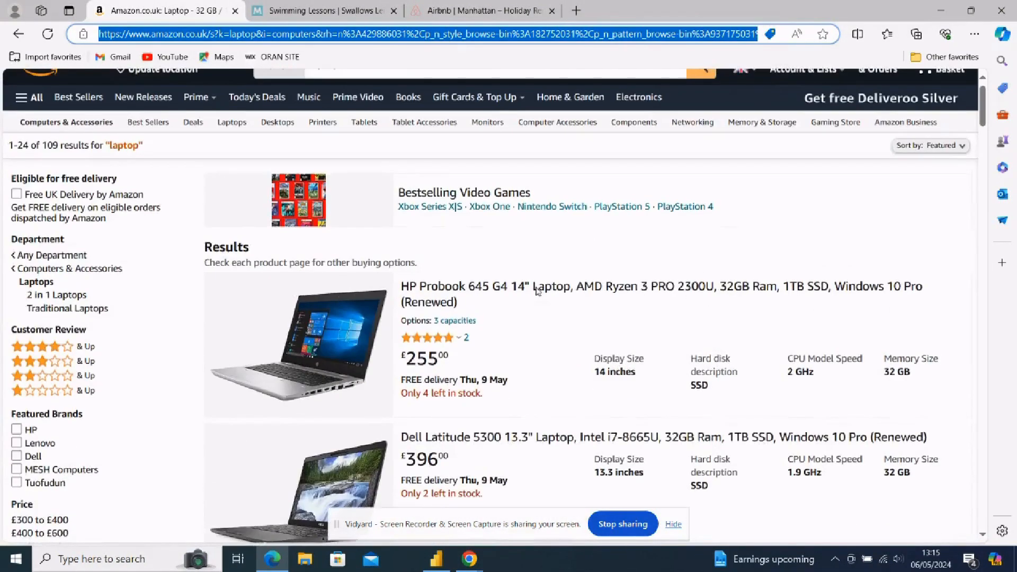
{"action": "scroll", "coordinate": [538, 291], "scroll_direction": "down", "scroll_amount": 1}
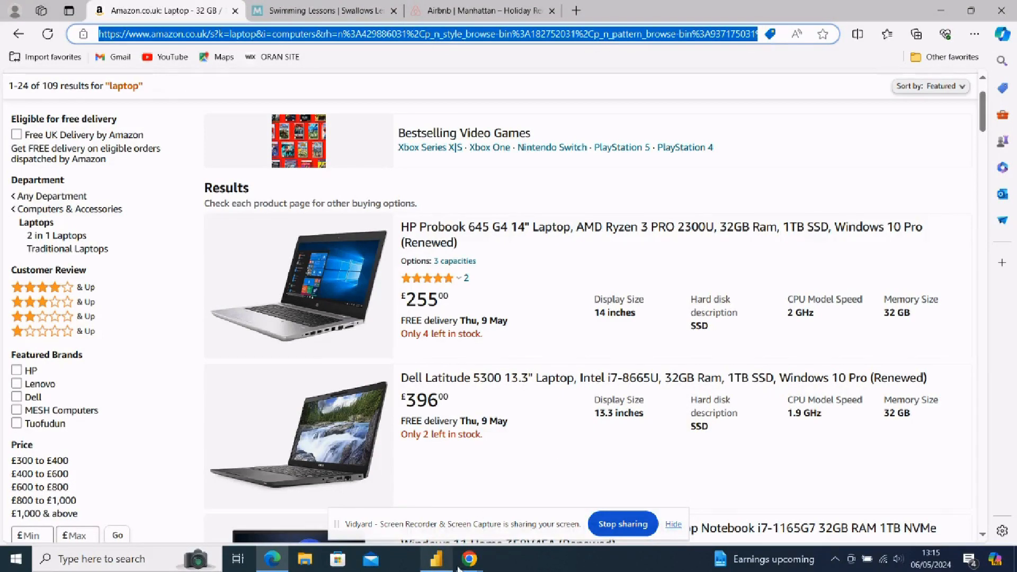
{"action": "mouse_move", "coordinate": [445, 563]}
{"action": "left_click", "coordinate": [413, 470]}
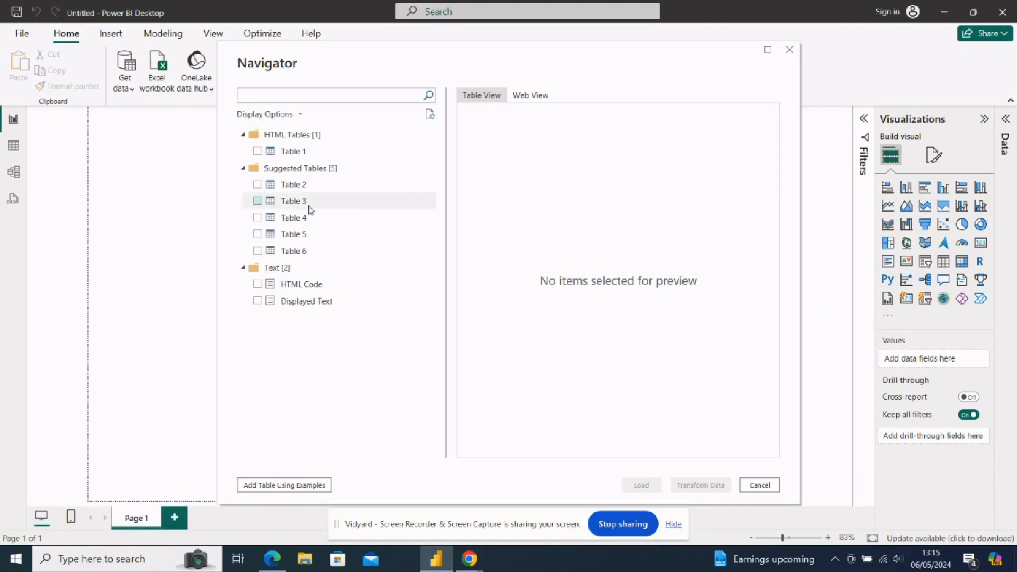
Preview Table 1 and the suggested Table 2 in the Navigator, examining Table 2's columns through the memory size data
{"action": "left_click", "coordinate": [261, 156]}
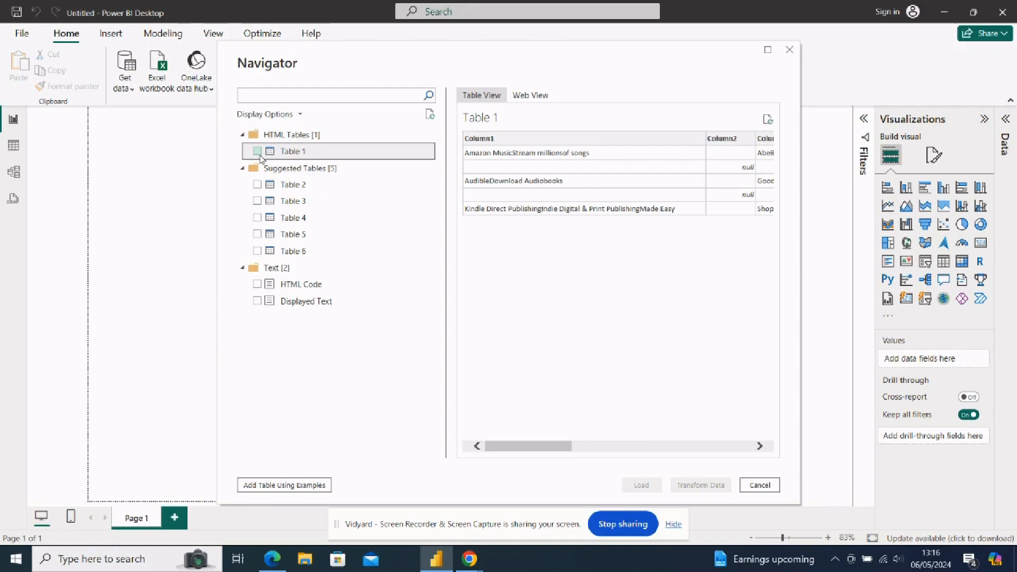
{"action": "left_click", "coordinate": [291, 190]}
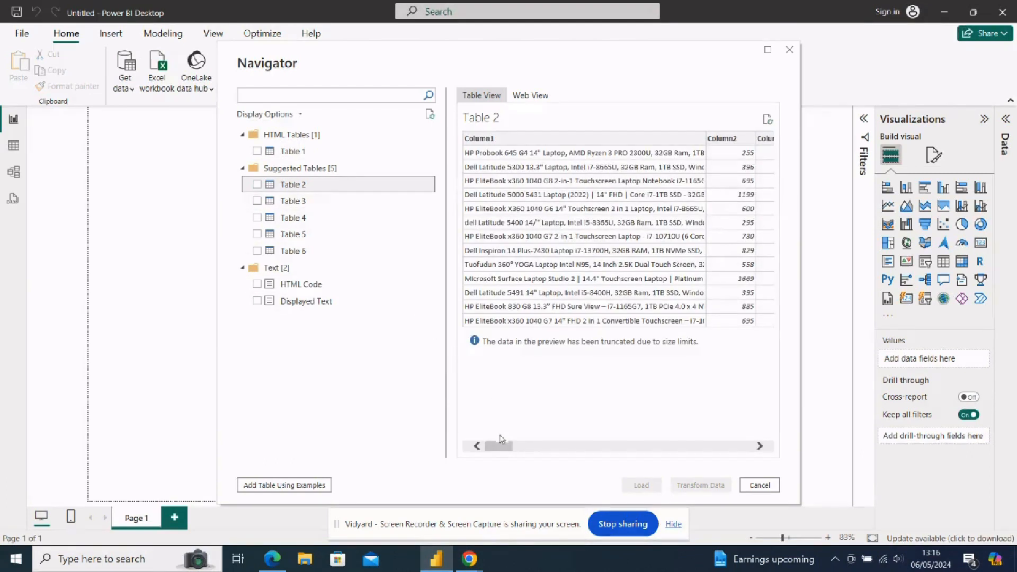
{"action": "left_click_drag", "start_coordinate": [503, 450], "coordinate": [525, 449]}
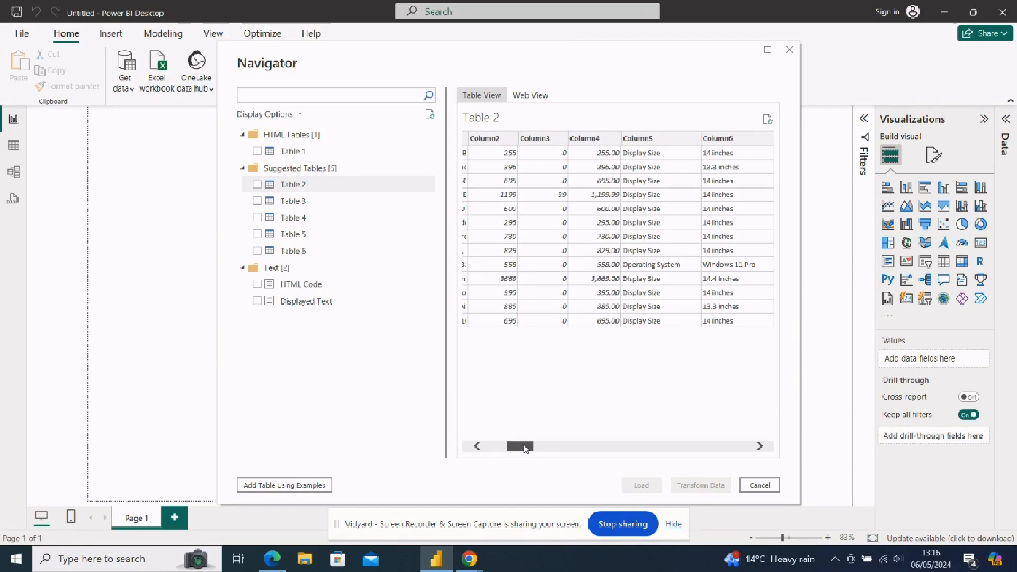
{"action": "left_click_drag", "start_coordinate": [525, 449], "coordinate": [558, 451]}
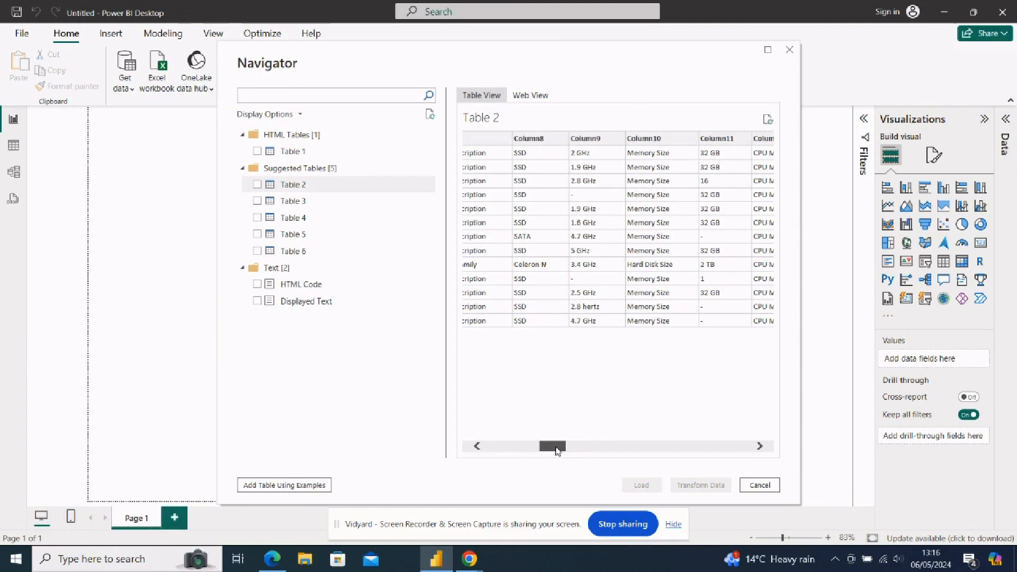
{"action": "left_click_drag", "start_coordinate": [558, 451], "coordinate": [558, 451]}
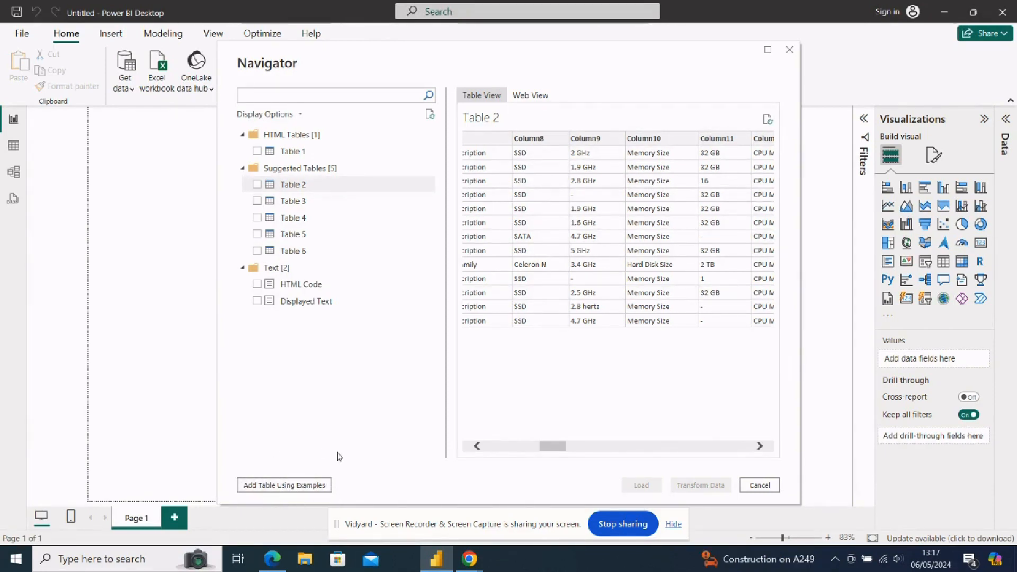
Start adding a table using examples, and check the first laptop's listing on the Amazon page before returning to Power BI Desktop
{"action": "left_click", "coordinate": [299, 486]}
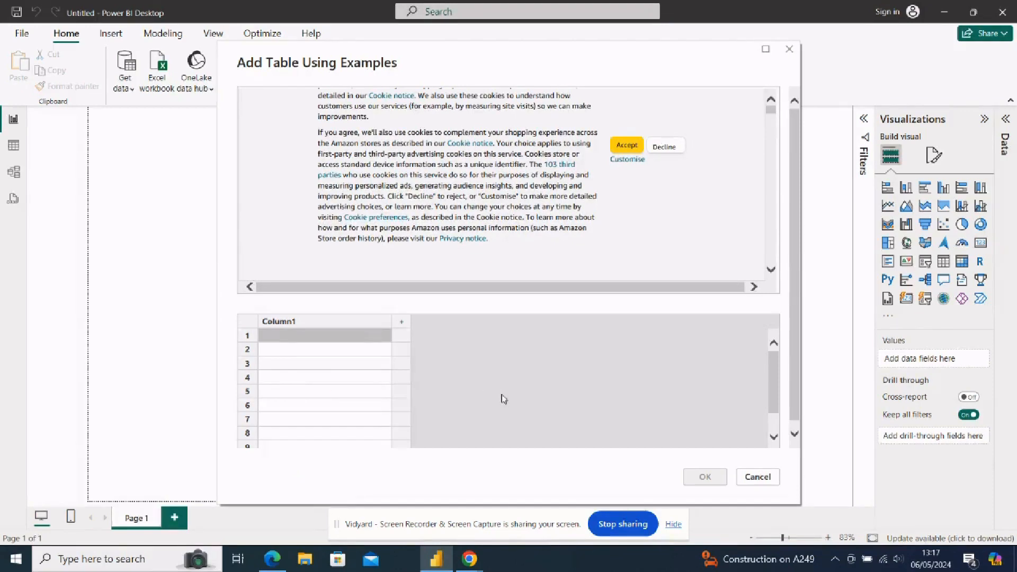
{"action": "mouse_move", "coordinate": [272, 559]}
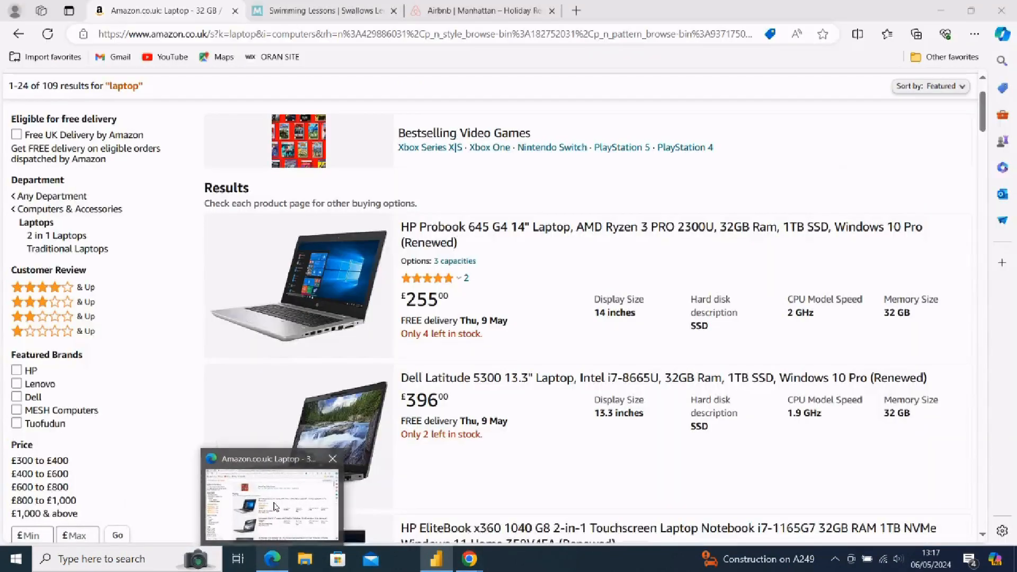
{"action": "left_click", "coordinate": [275, 507]}
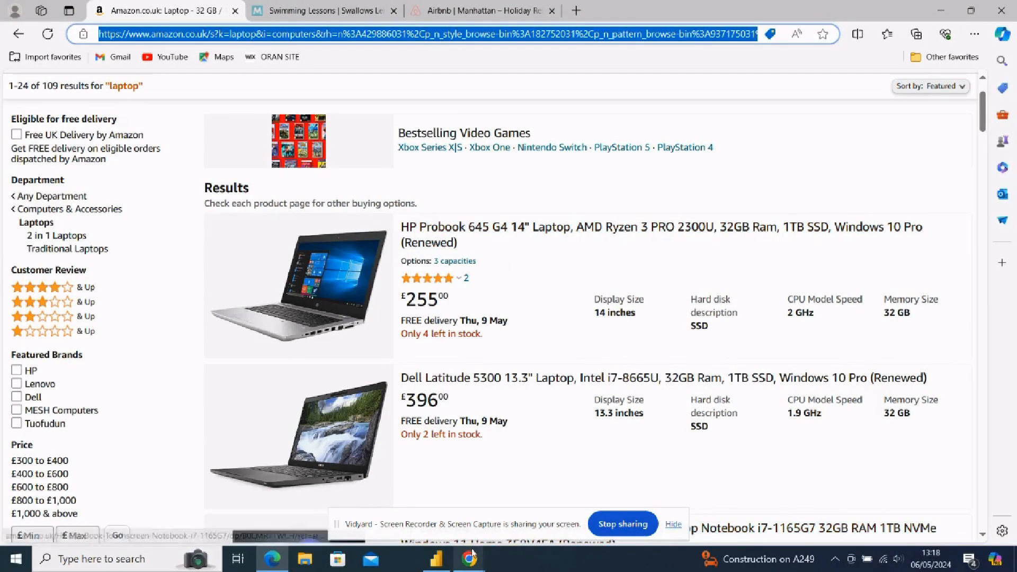
{"action": "mouse_move", "coordinate": [443, 567]}
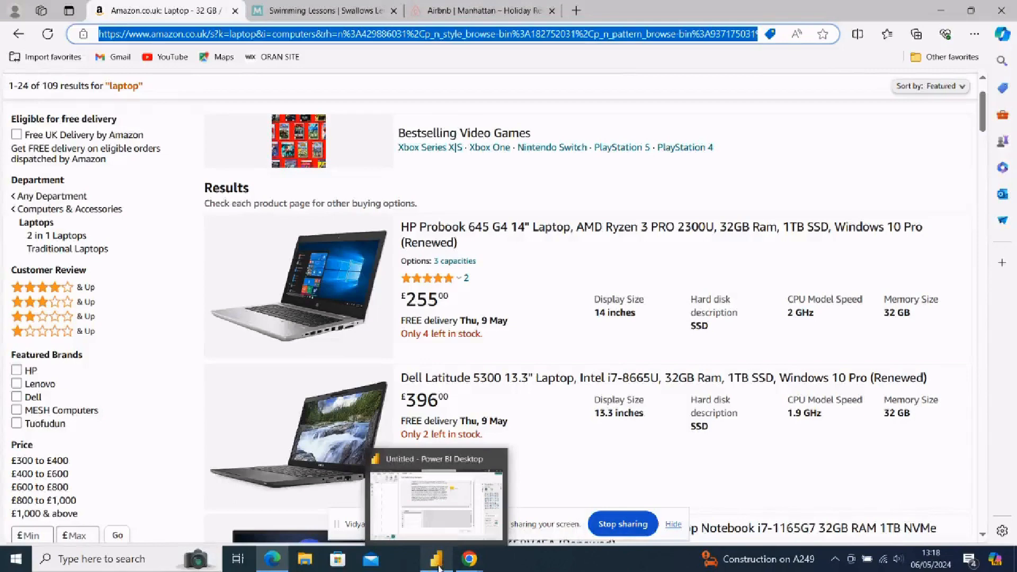
{"action": "left_click", "coordinate": [443, 524]}
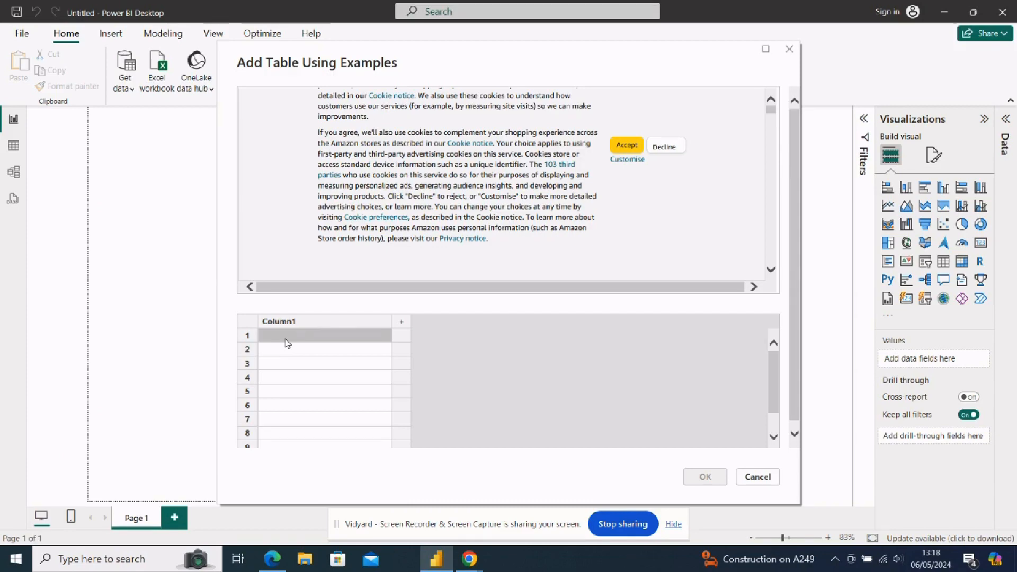
Fill the first row of Column1 with the suggested laptop name beginning "HP Probook 645 G4 14" Laptop"
{"action": "double_click", "coordinate": [286, 340]}
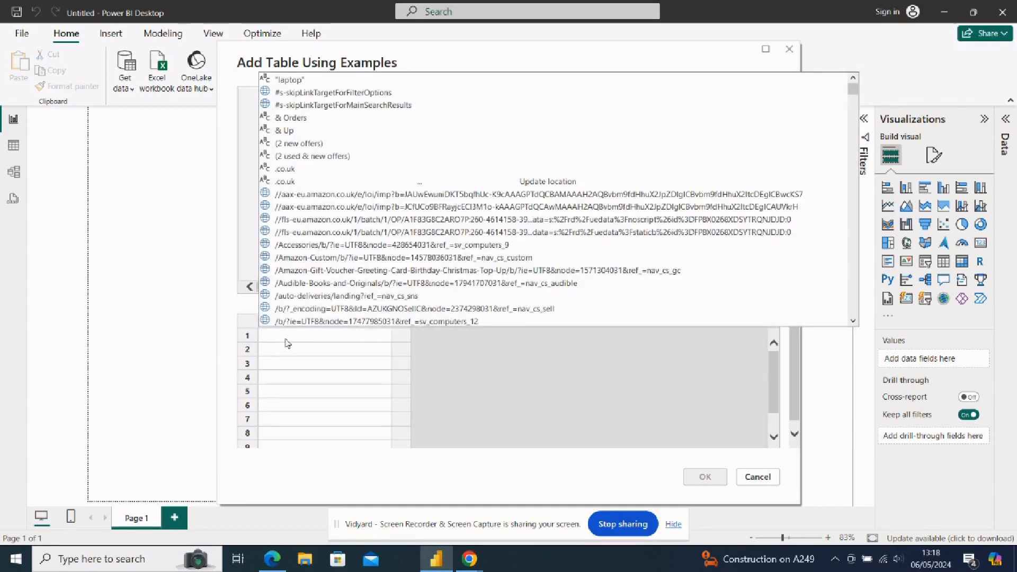
{"action": "type", "text": "HP"}
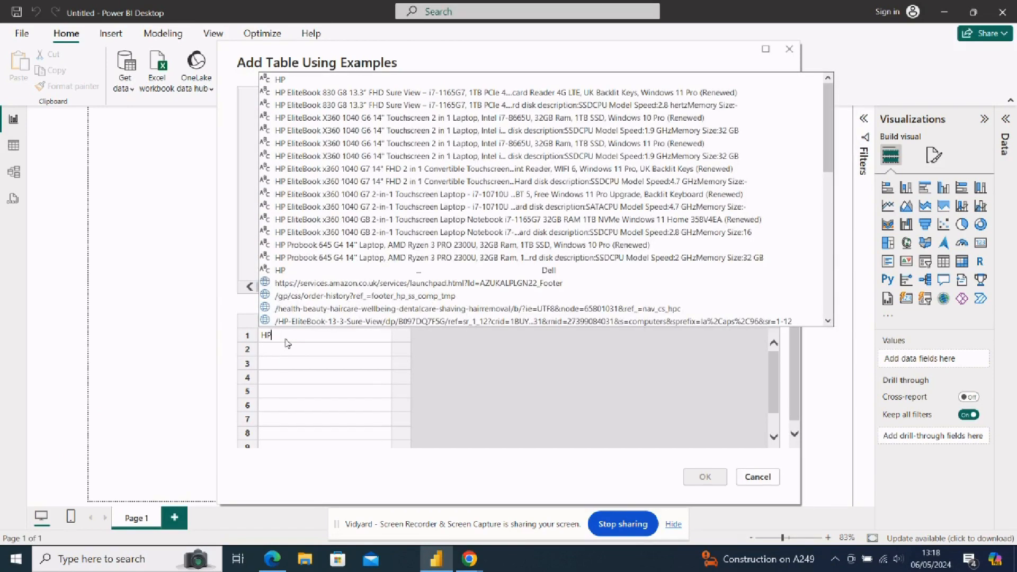
{"action": "type", "text": " Pro"}
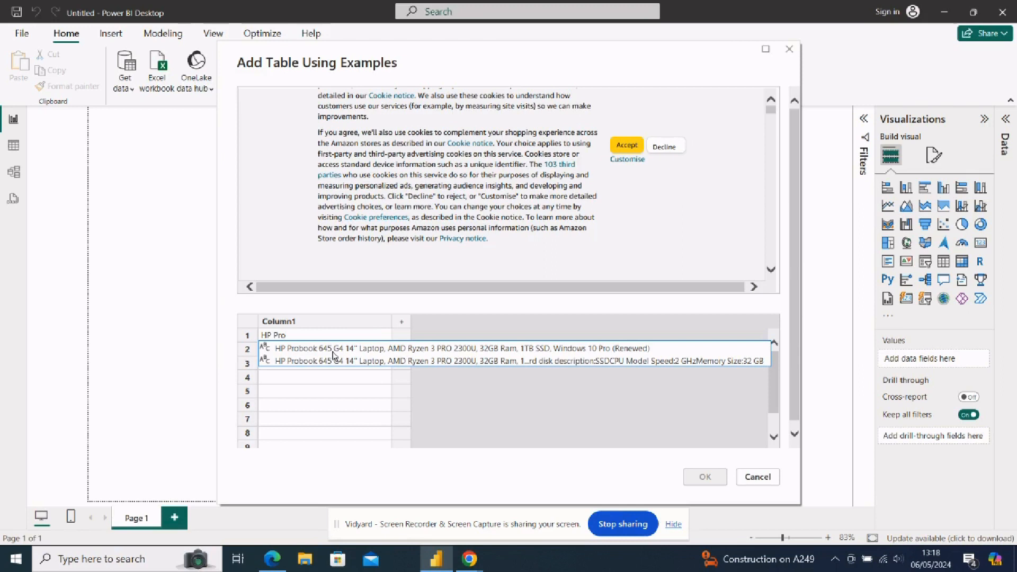
{"action": "key", "text": "Escape"}
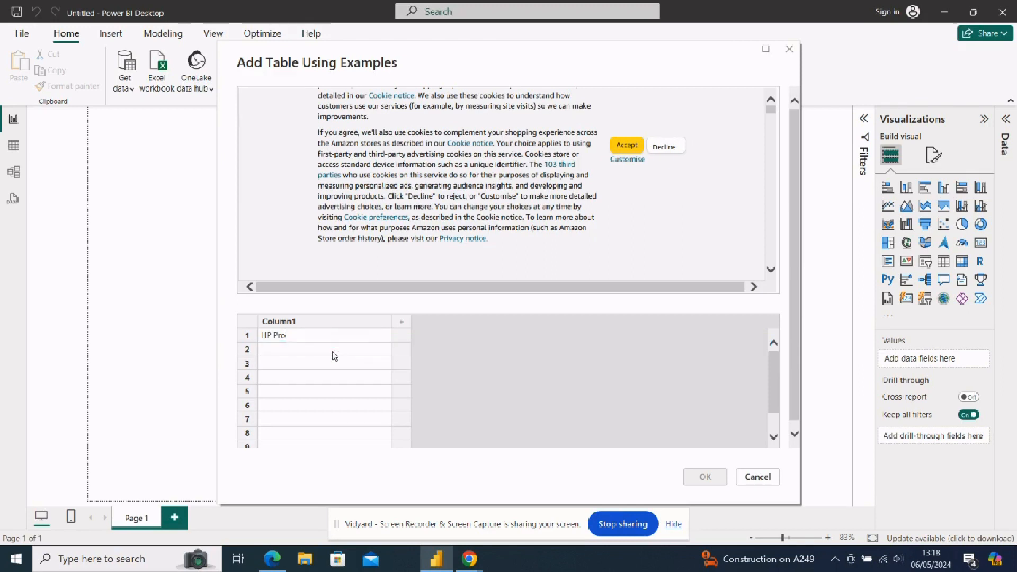
{"action": "key", "text": "Return"}
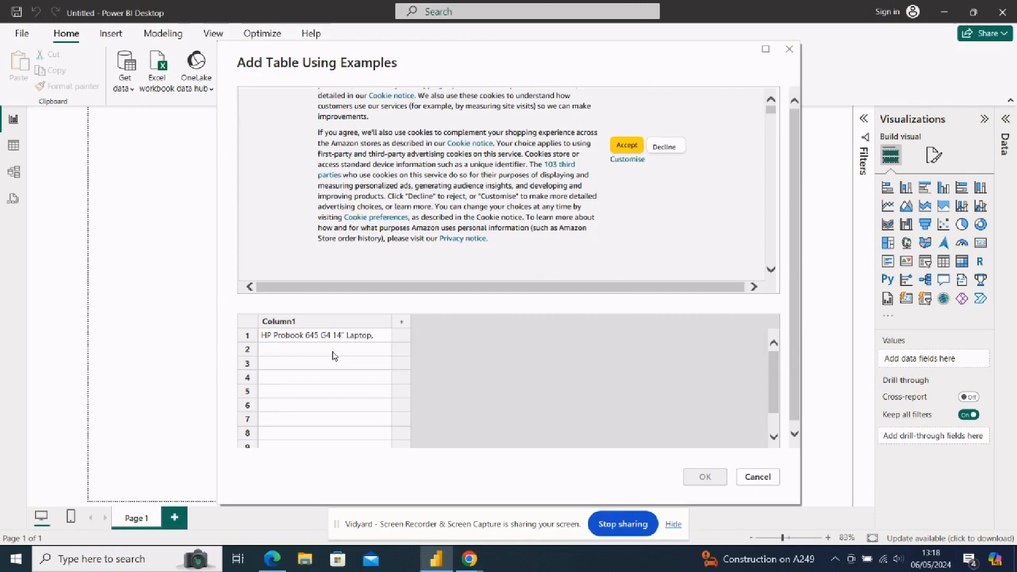
Add a second column and give the HP Probook's price from the Amazon page, £255.00, as its first example
{"action": "left_click", "coordinate": [402, 323]}
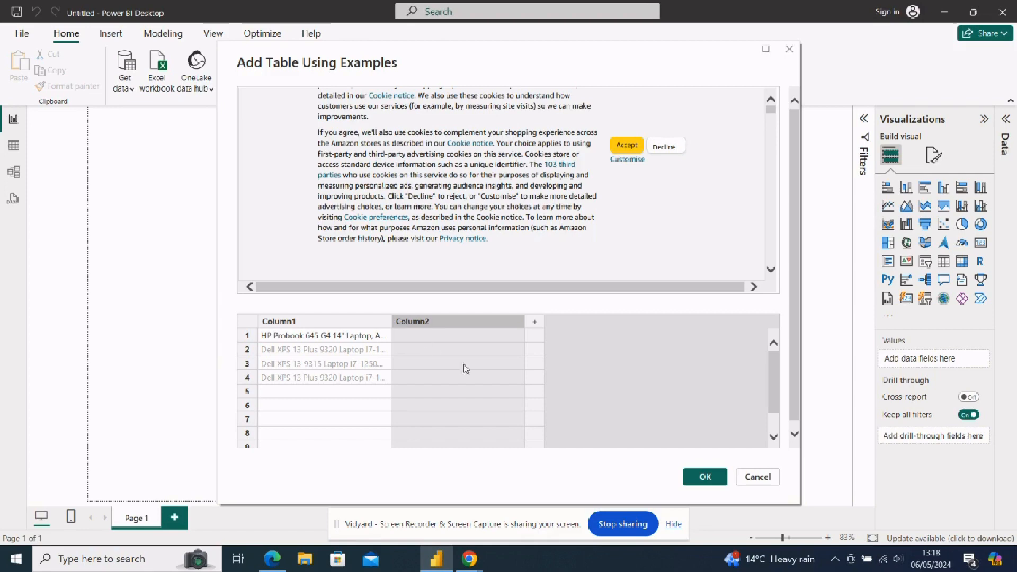
{"action": "mouse_move", "coordinate": [469, 559]}
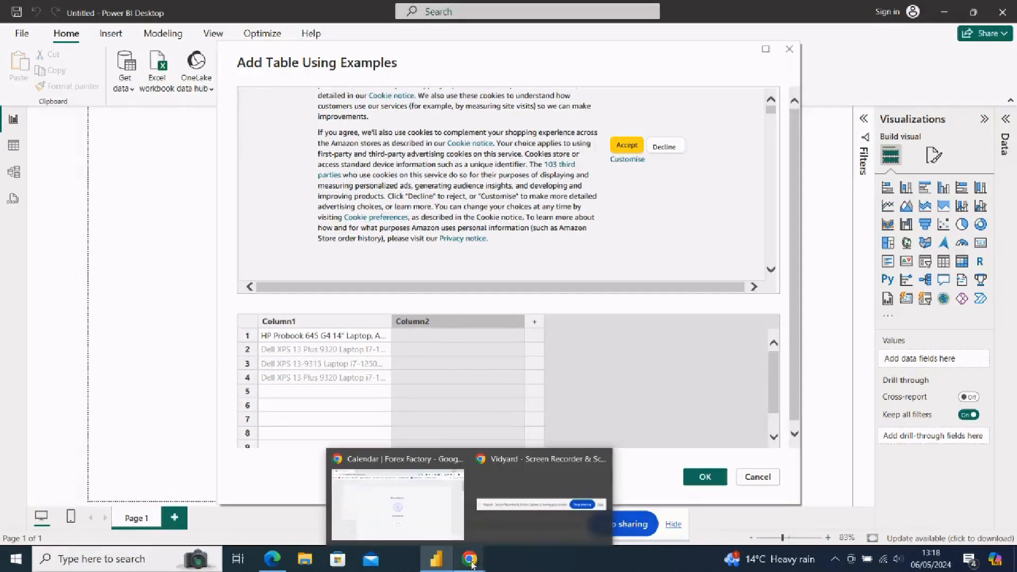
{"action": "mouse_move", "coordinate": [272, 558]}
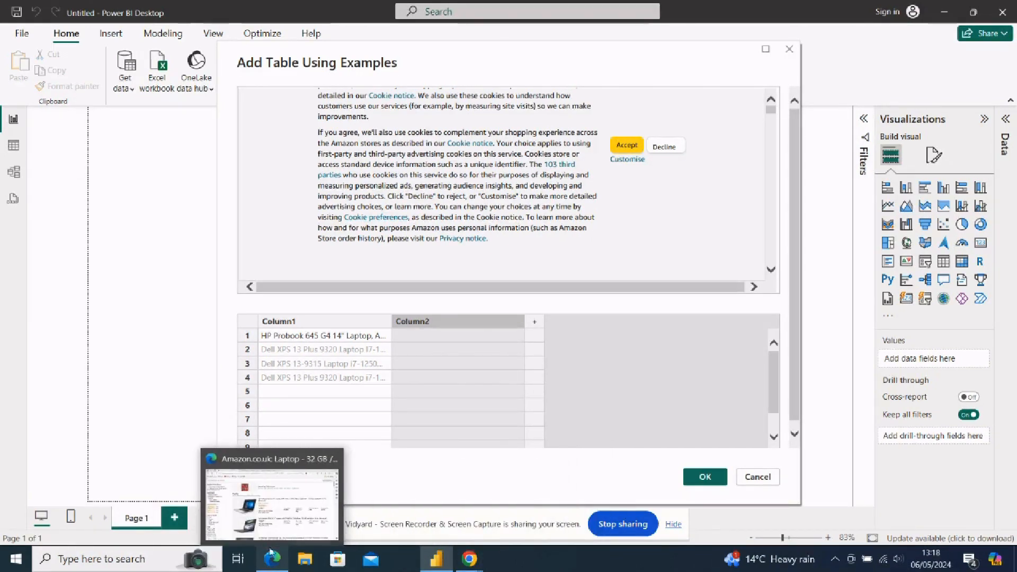
{"action": "mouse_move", "coordinate": [267, 517]}
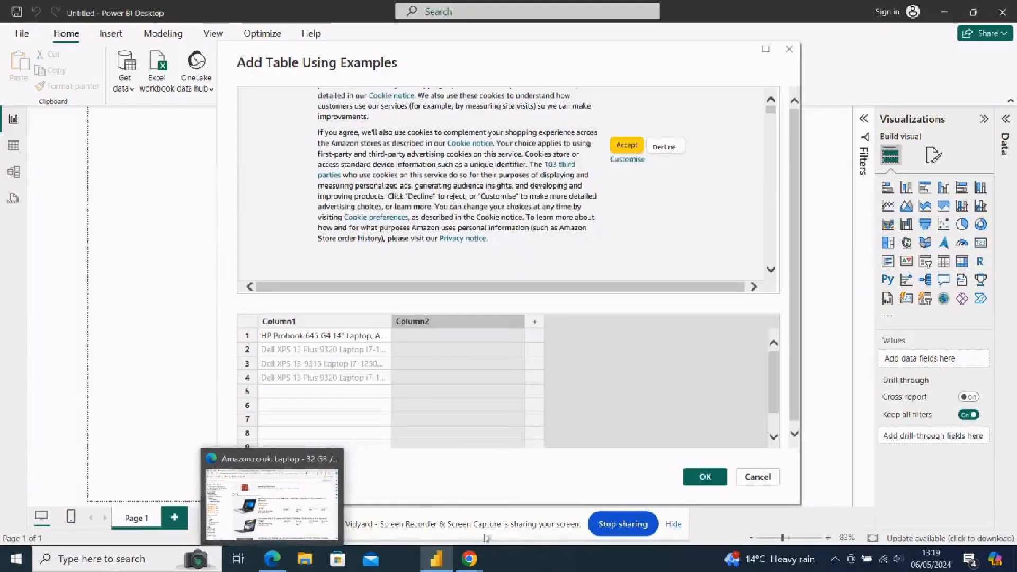
{"action": "mouse_move", "coordinate": [436, 559]}
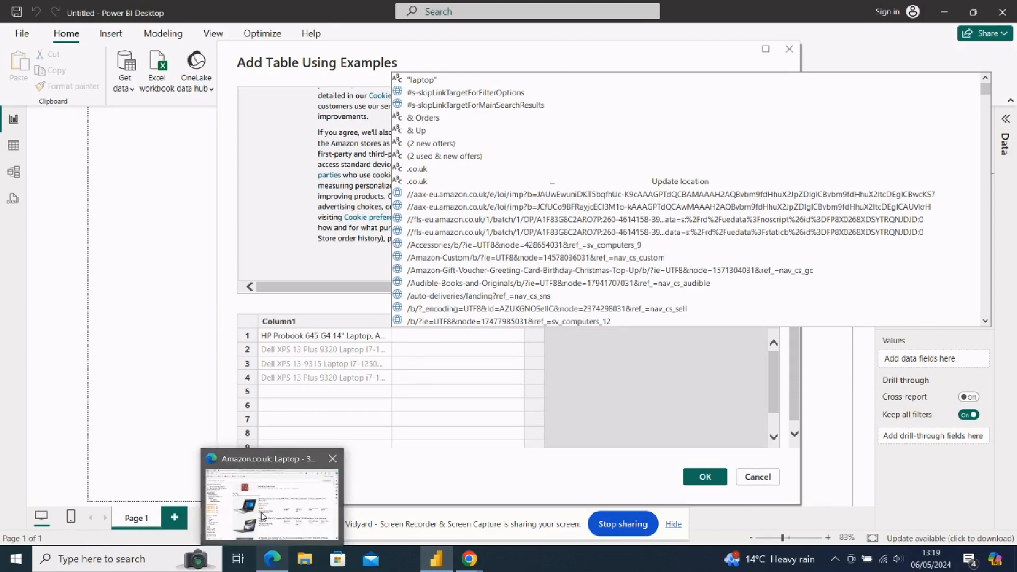
{"action": "left_click", "coordinate": [263, 517]}
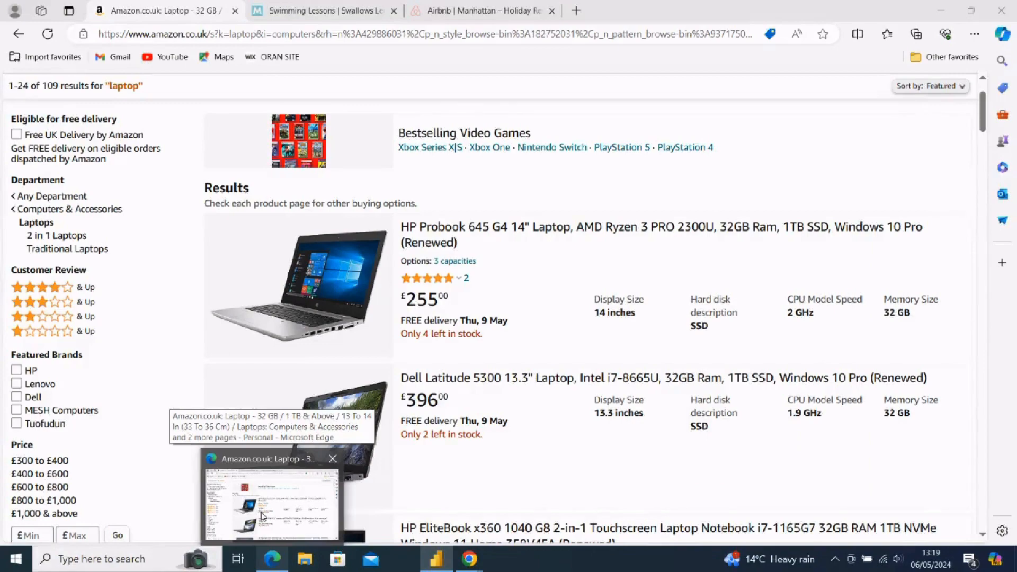
{"action": "left_click", "coordinate": [436, 559]}
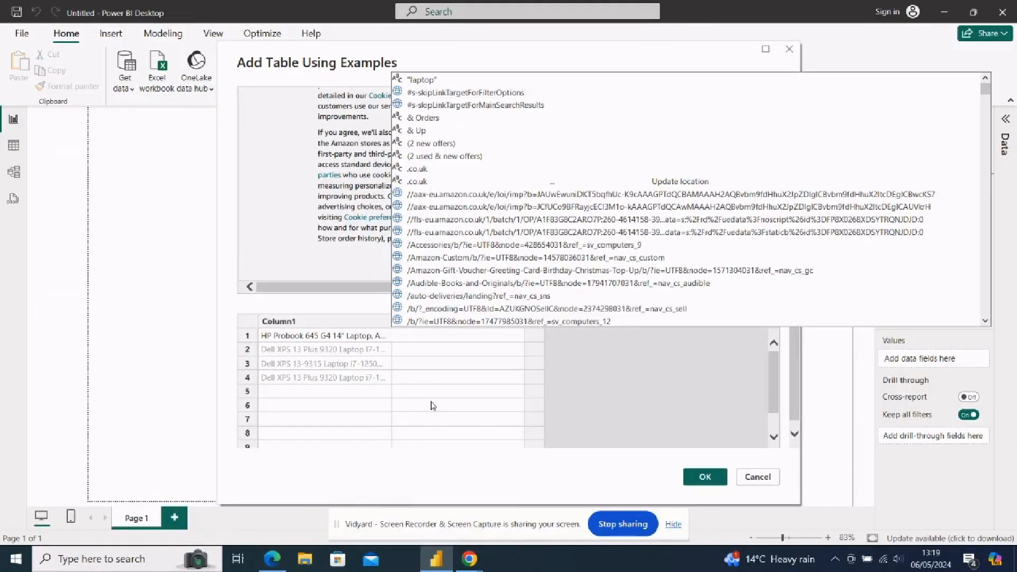
{"action": "type", "text": "255"}
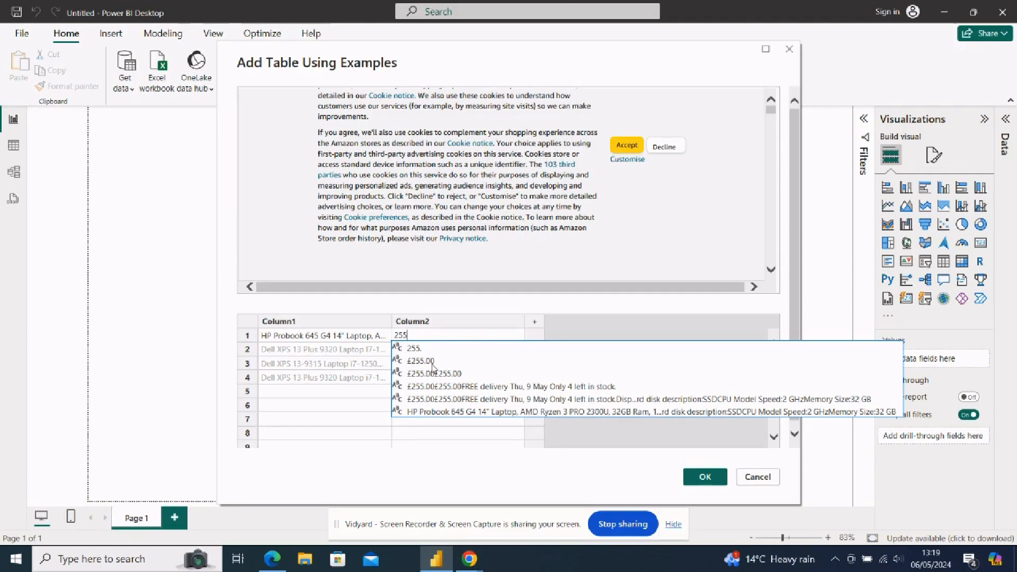
{"action": "left_click", "coordinate": [433, 365]}
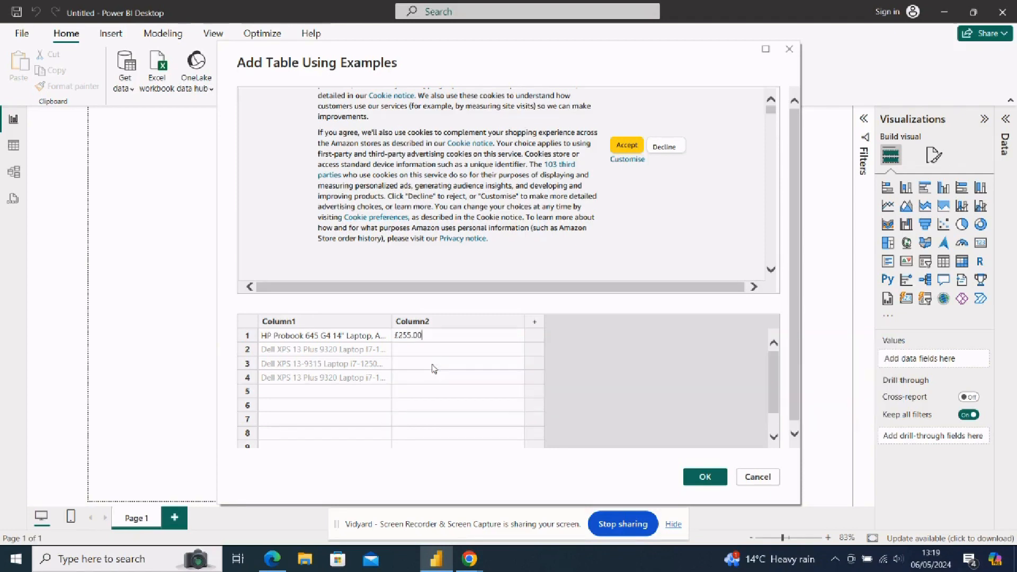
Add a third column for display size, with "14 inches" as its first-row example
{"action": "left_click", "coordinate": [536, 325]}
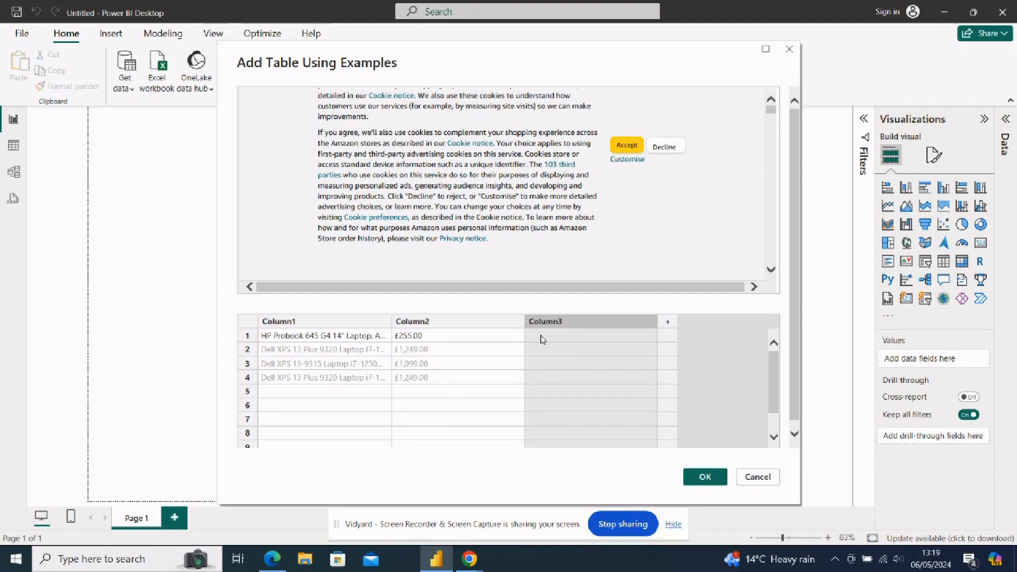
{"action": "left_click", "coordinate": [542, 339]}
{"action": "type", "text": "14"}
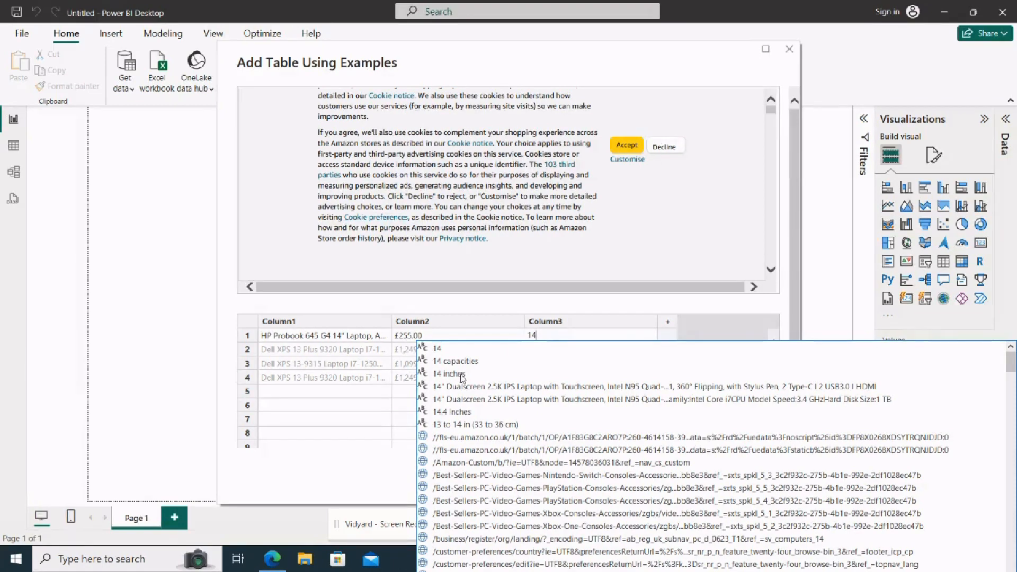
{"action": "left_click", "coordinate": [463, 375]}
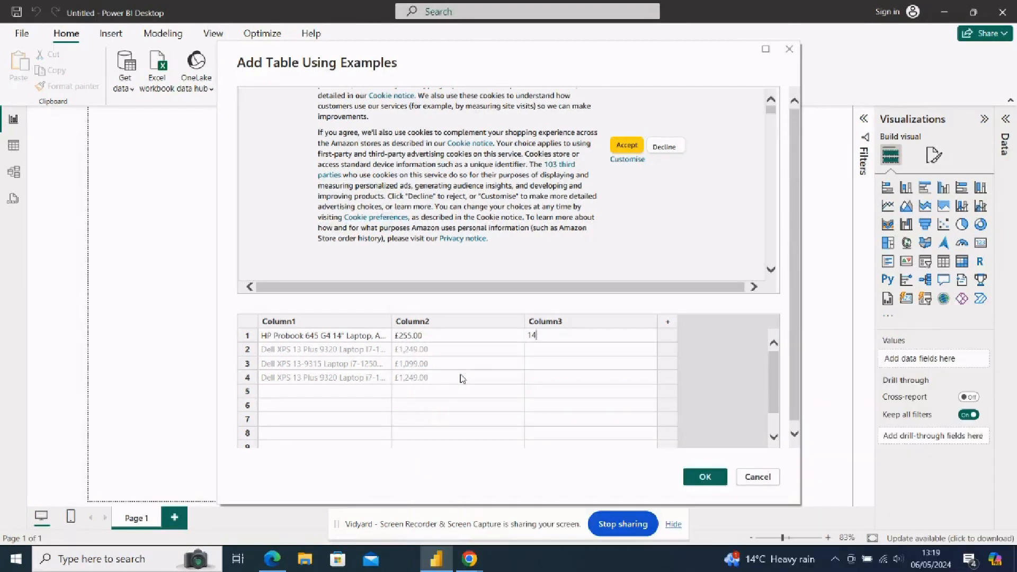
Add a fourth column for the hard disk description, check the Amazon listing, and enter "SSD" as its first-row example
{"action": "left_click", "coordinate": [667, 325]}
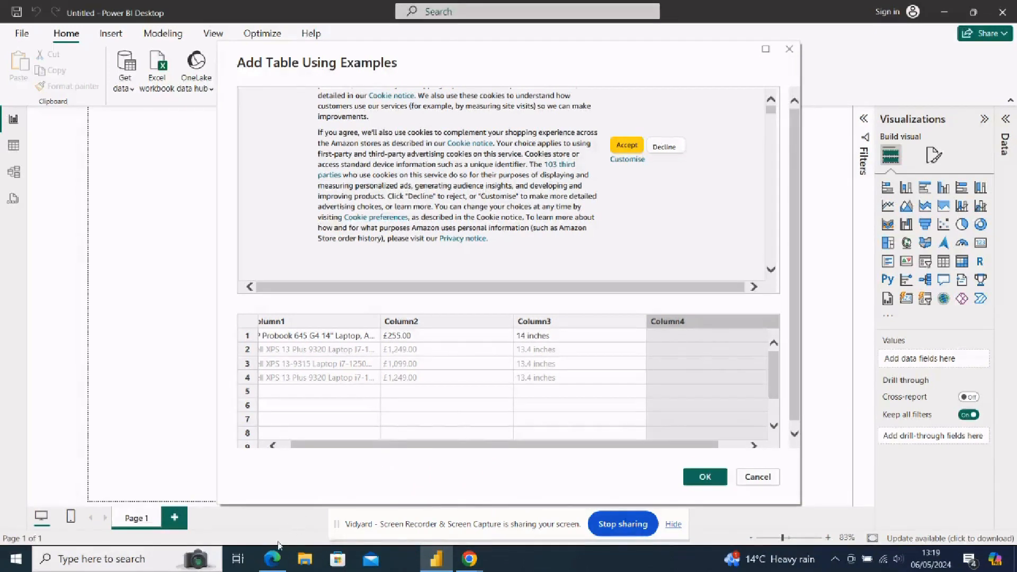
{"action": "mouse_move", "coordinate": [275, 561]}
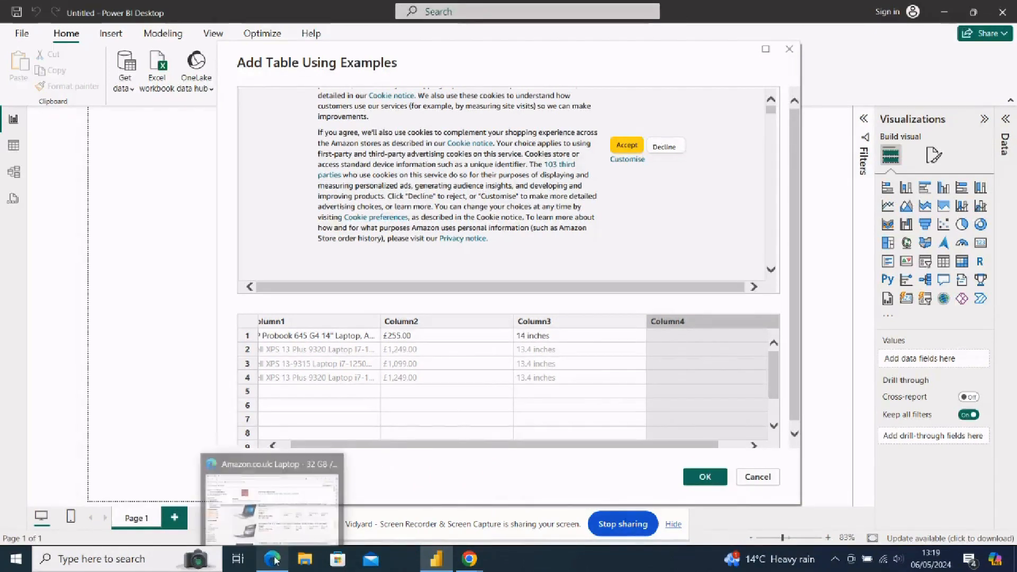
{"action": "left_click", "coordinate": [271, 516]}
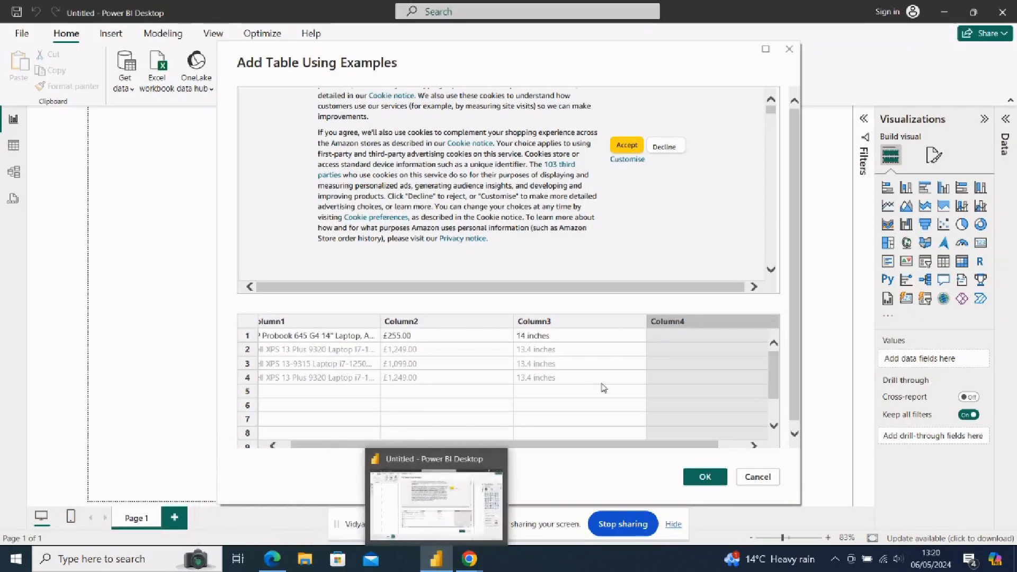
{"action": "double_click", "coordinate": [670, 338]}
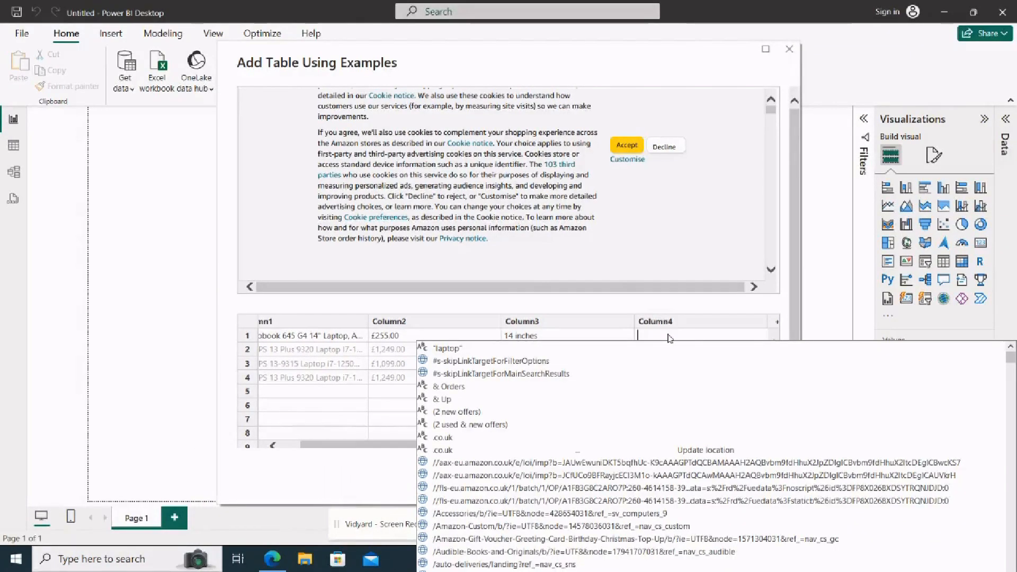
{"action": "type", "text": "SSD"}
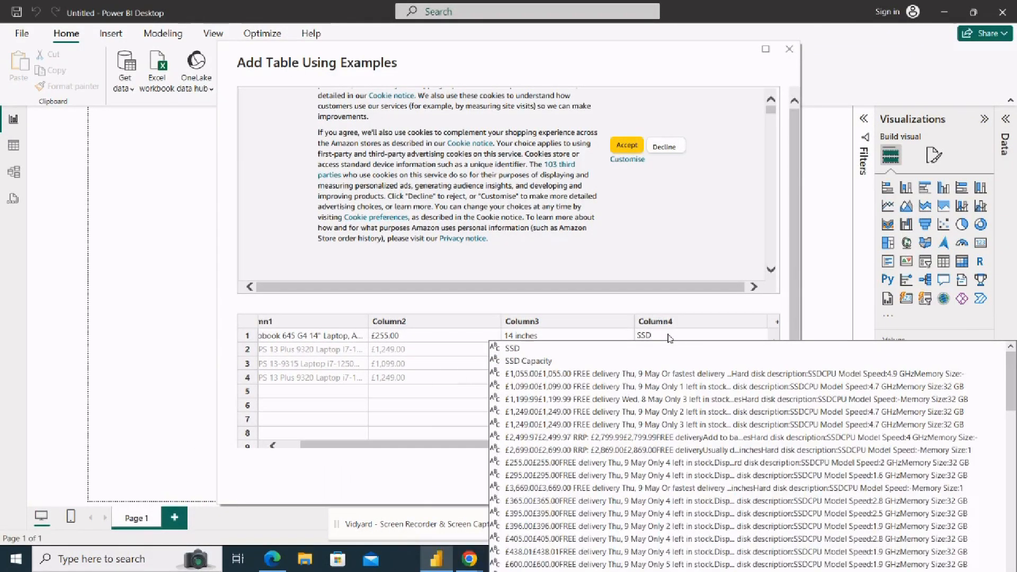
{"action": "left_click", "coordinate": [517, 356]}
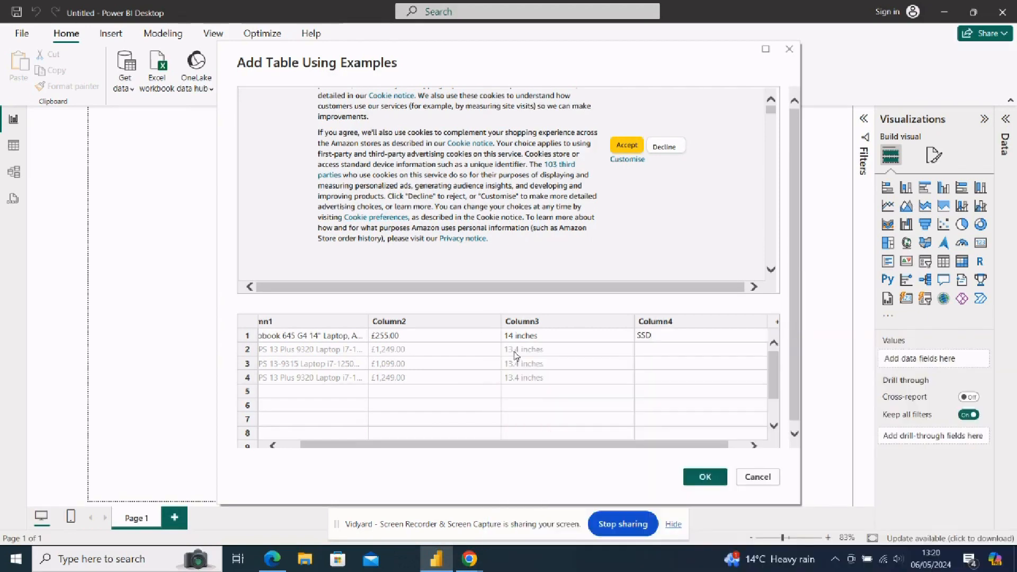
Add a fifth column for CPU model speed, check the Amazon listing, and enter "2 GHz" as its first-row example
{"action": "left_click", "coordinate": [778, 325]}
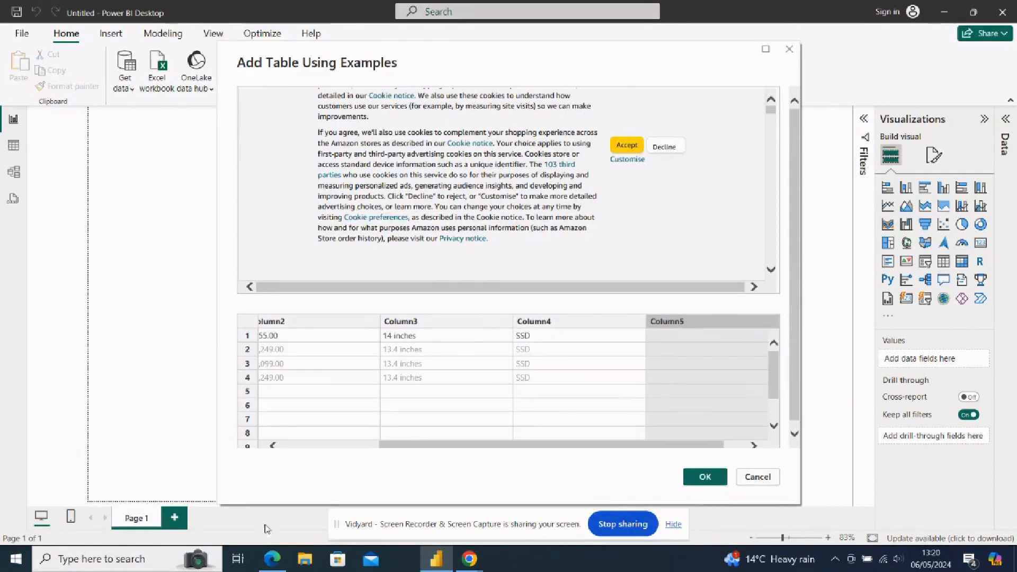
{"action": "mouse_move", "coordinate": [276, 566]}
{"action": "left_click", "coordinate": [287, 507]}
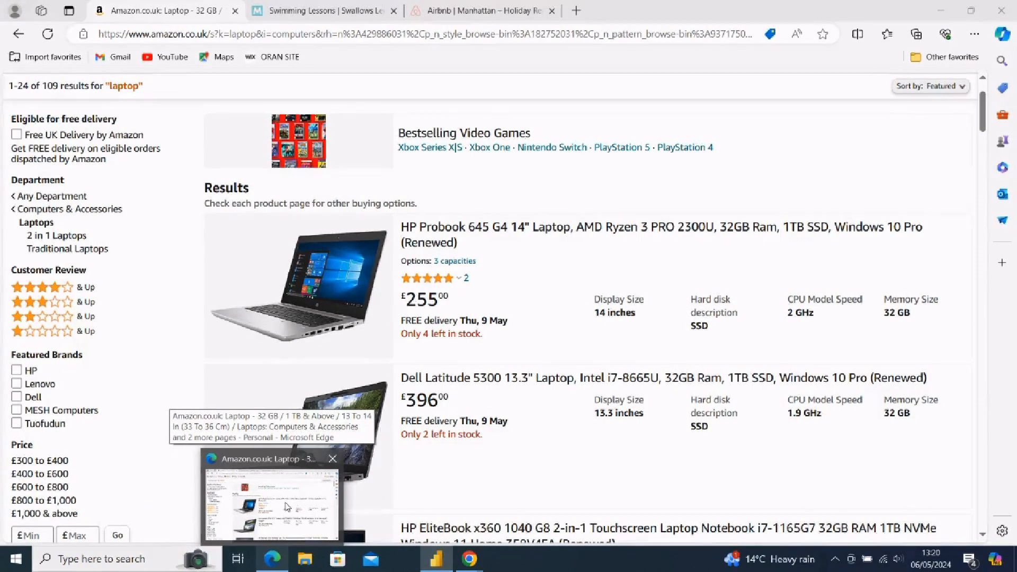
{"action": "left_click", "coordinate": [436, 559]}
{"action": "mouse_move", "coordinate": [433, 563]}
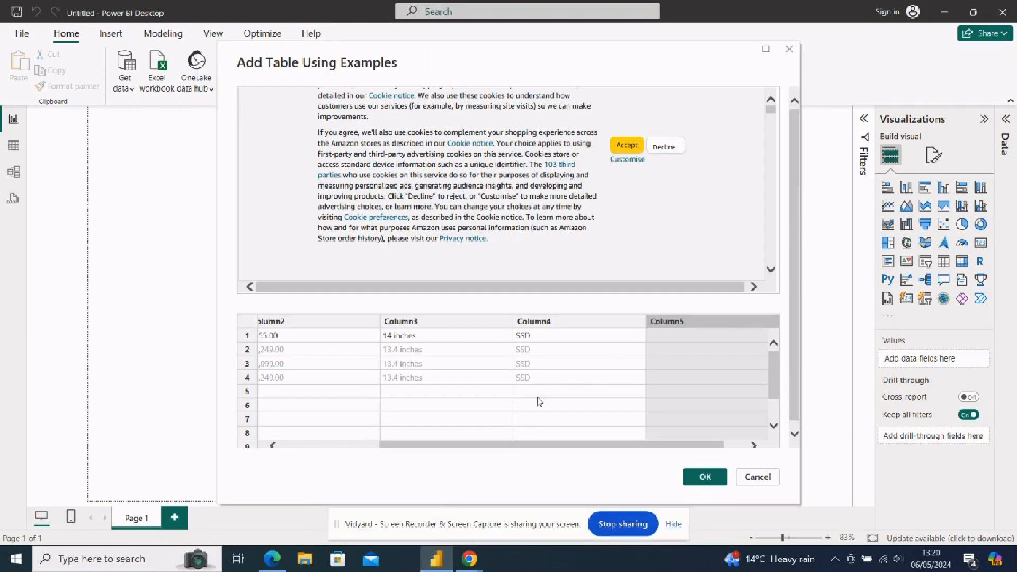
{"action": "double_click", "coordinate": [665, 343]}
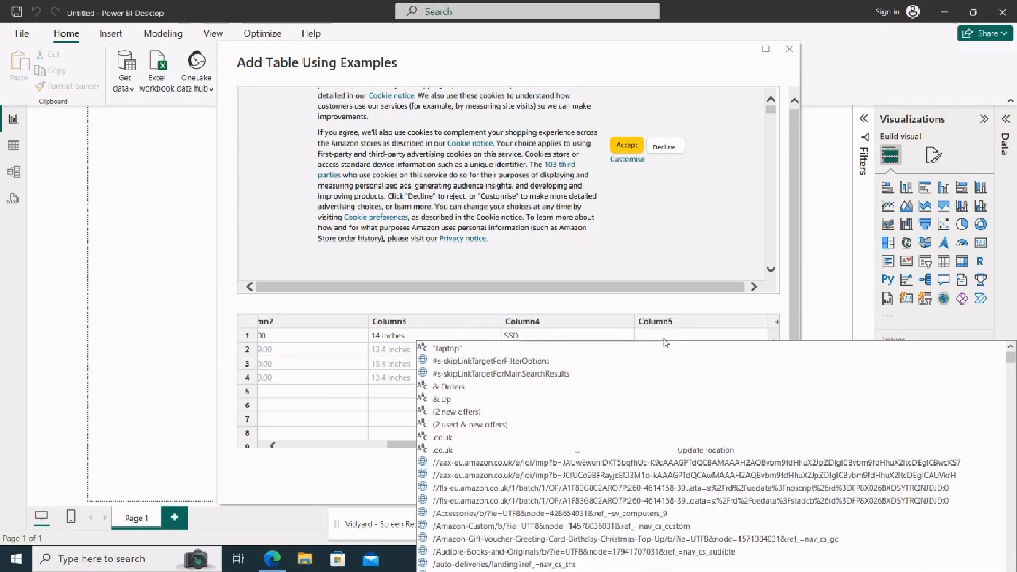
{"action": "type", "text": "2"}
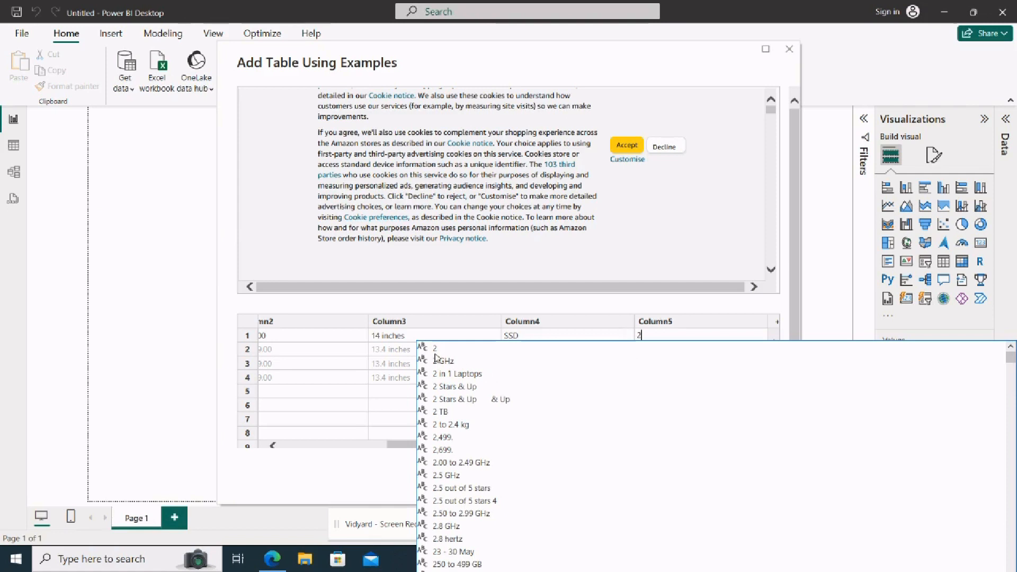
{"action": "left_click", "coordinate": [446, 362]}
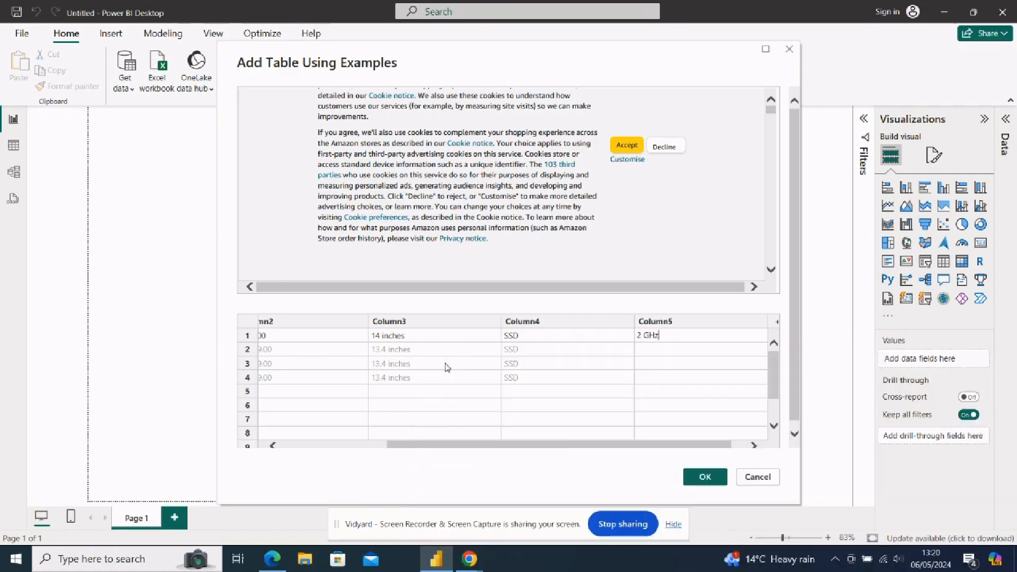
Add a sixth column for memory size, with "32 GB" as its first-row example
{"action": "left_click", "coordinate": [778, 323]}
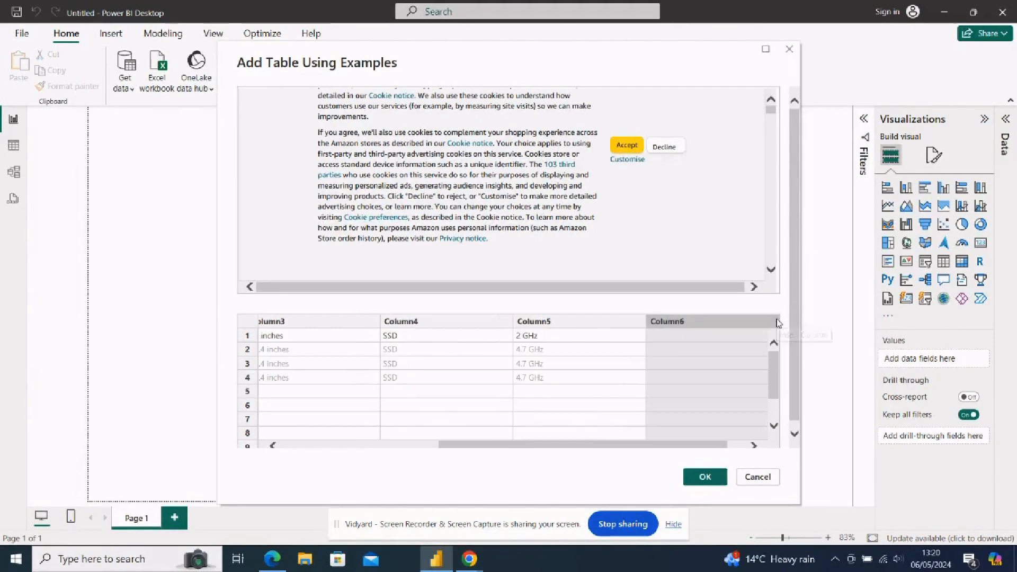
{"action": "left_click", "coordinate": [653, 338]}
{"action": "type", "text": "32"}
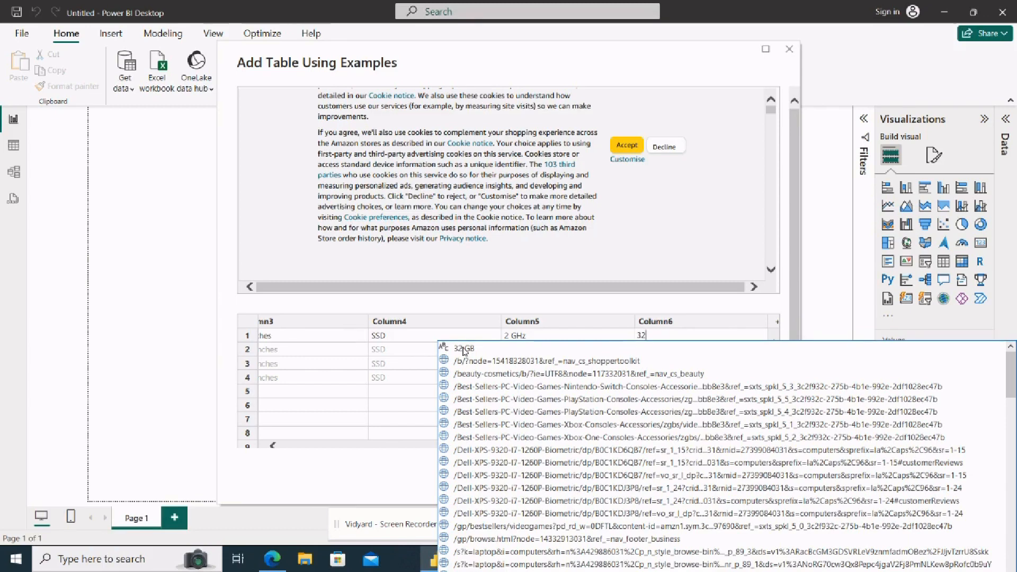
{"action": "left_click", "coordinate": [464, 349]}
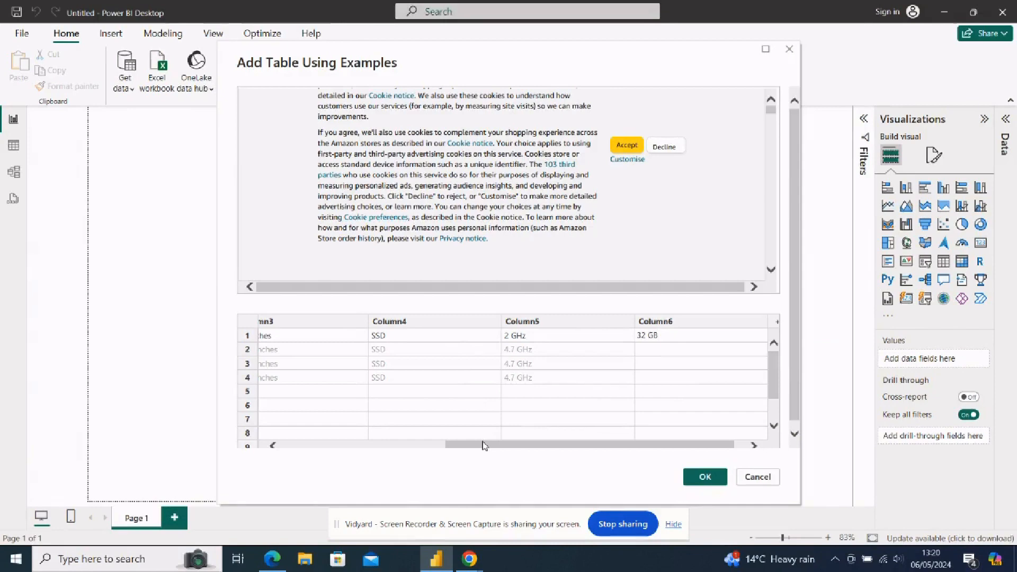
Compare the suggested table rows with the order and details of the laptops in the Amazon search results
{"action": "left_click_drag", "start_coordinate": [483, 446], "coordinate": [339, 446]}
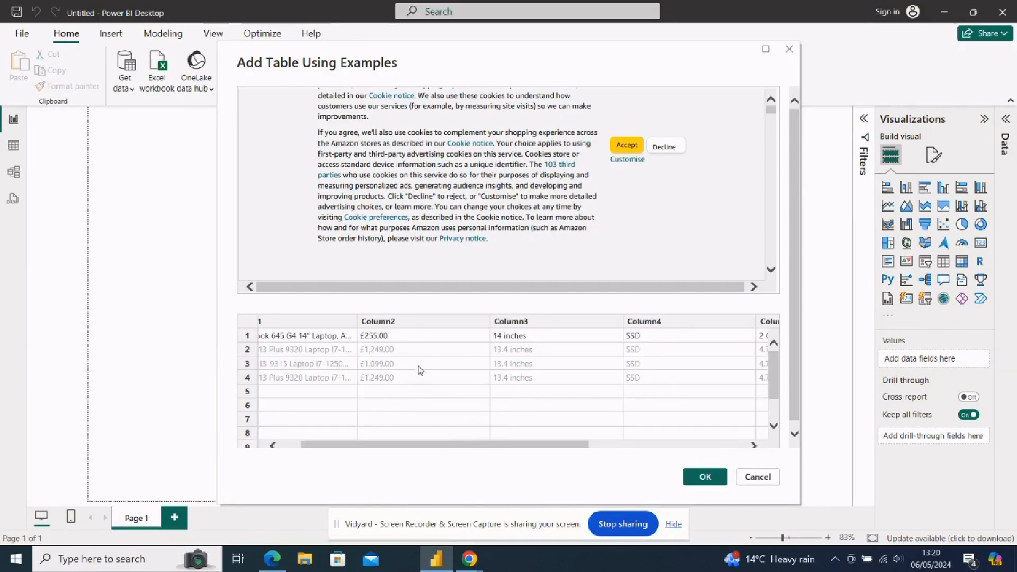
{"action": "left_click", "coordinate": [273, 448]}
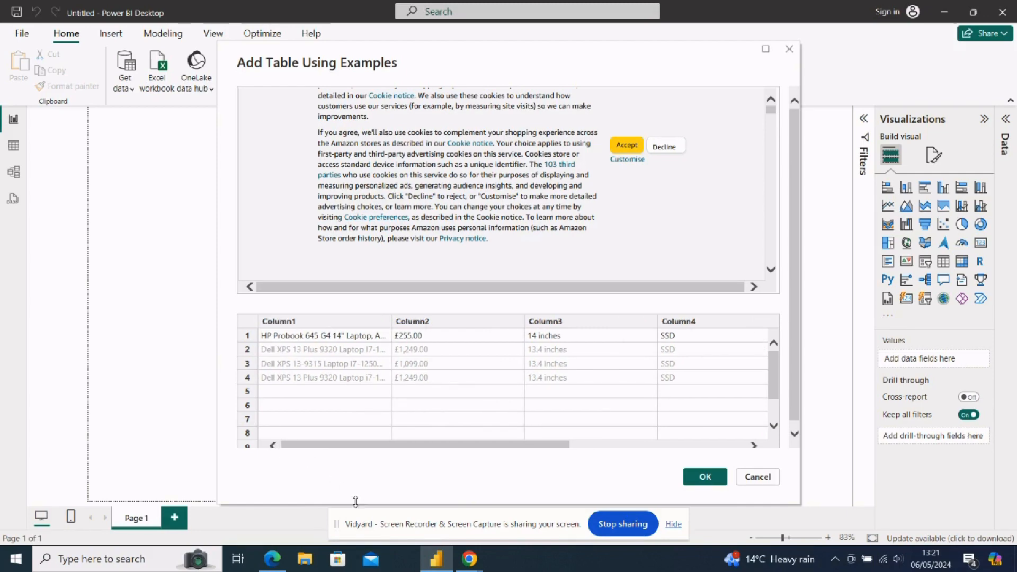
{"action": "mouse_move", "coordinate": [271, 556]}
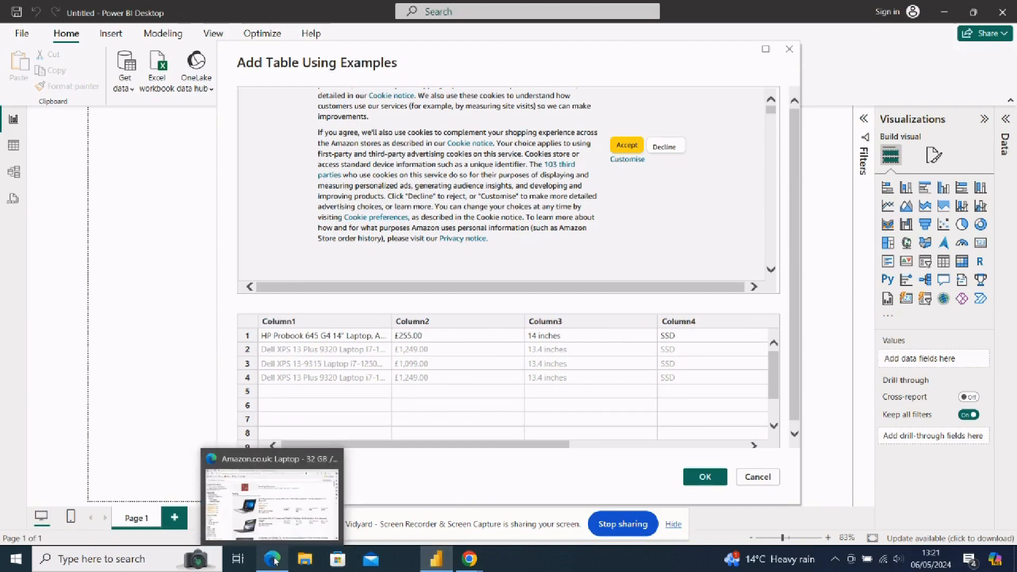
{"action": "left_click", "coordinate": [276, 510]}
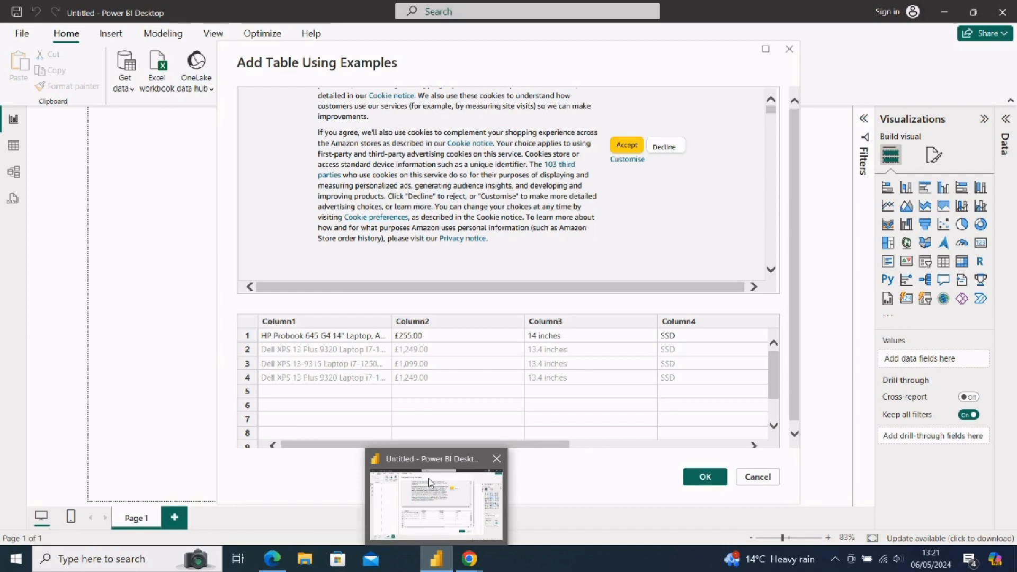
{"action": "left_click", "coordinate": [273, 565]}
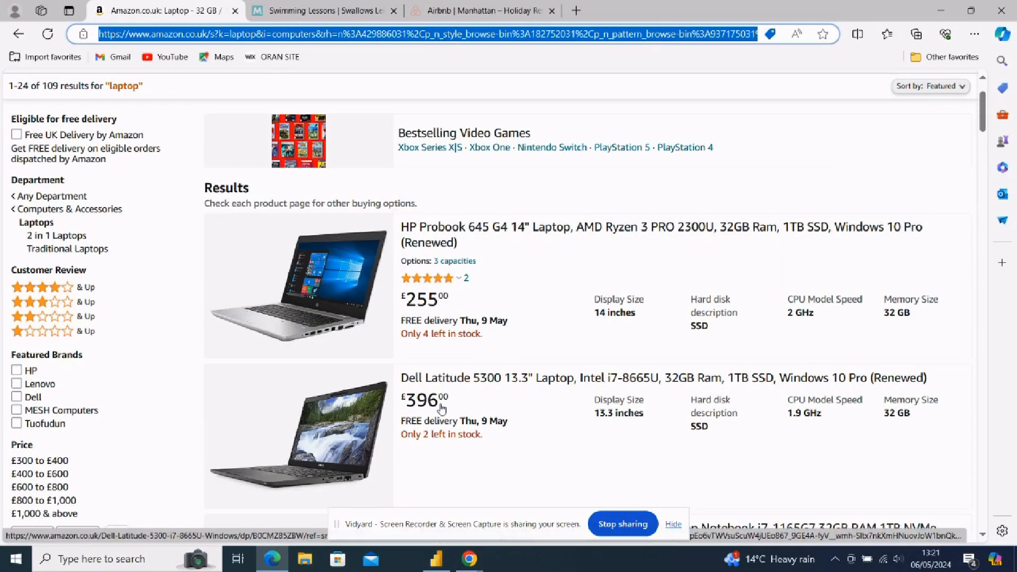
{"action": "mouse_move", "coordinate": [439, 568]}
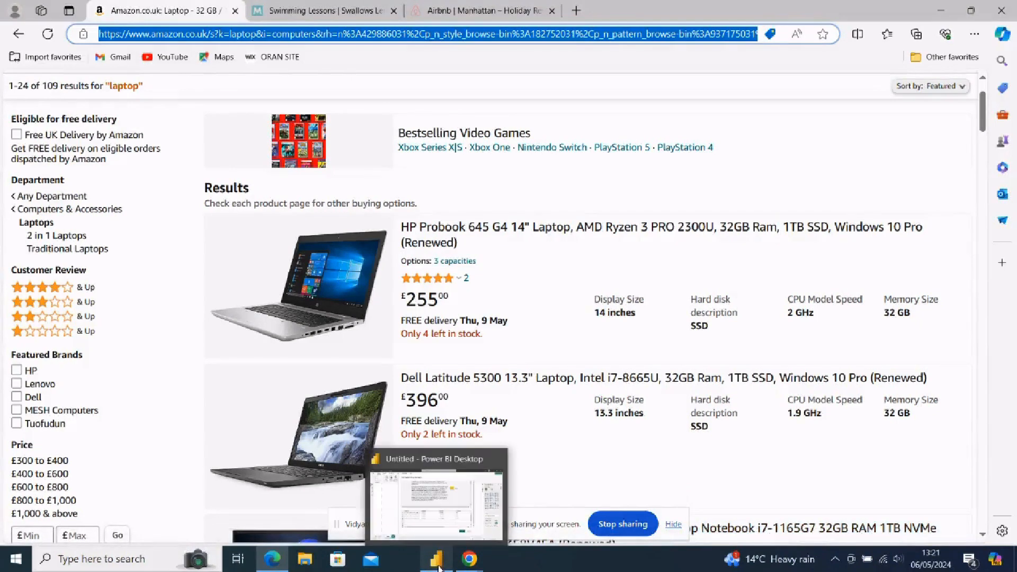
{"action": "left_click", "coordinate": [442, 502]}
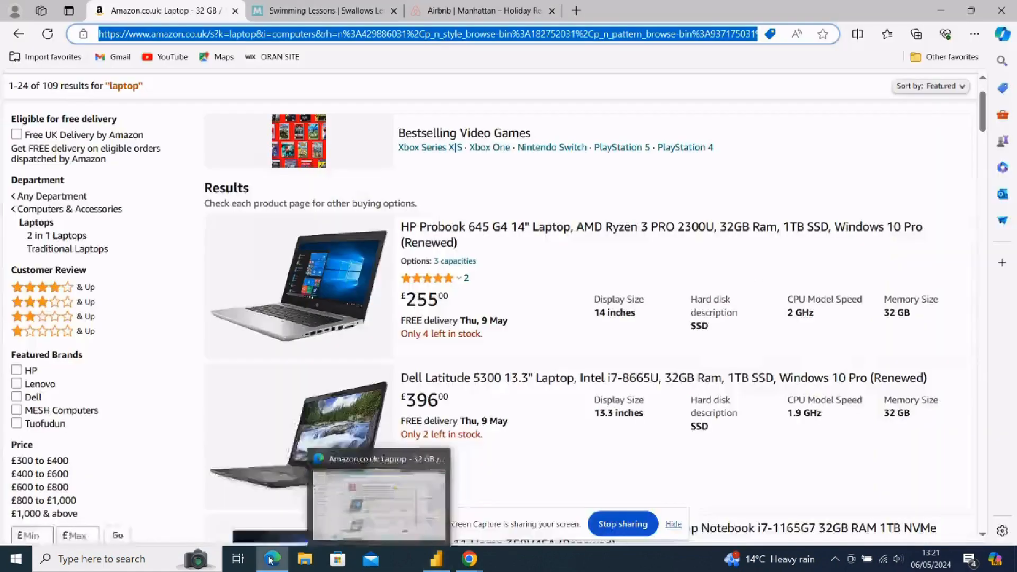
{"action": "mouse_move", "coordinate": [270, 560]}
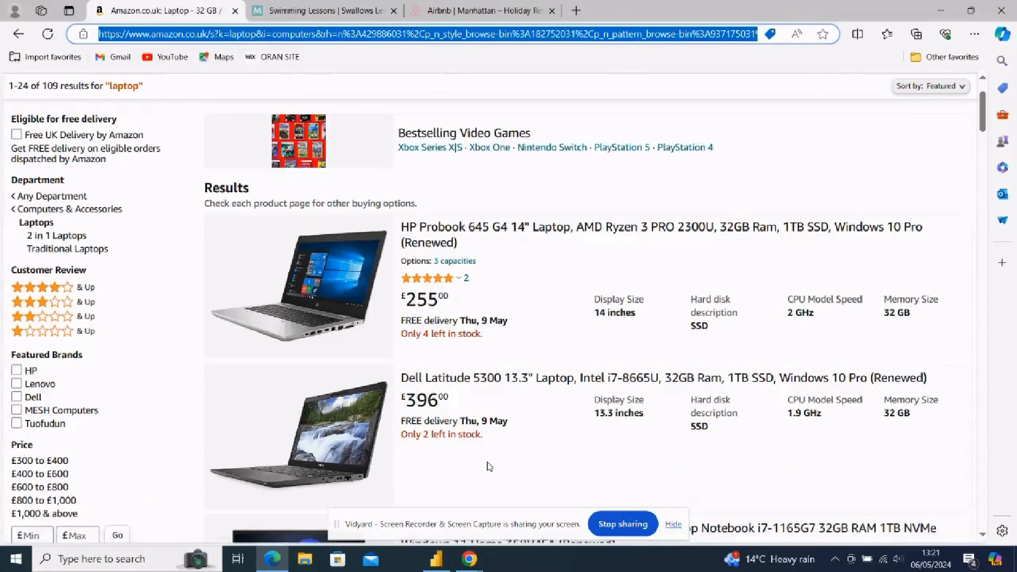
{"action": "scroll", "coordinate": [490, 466], "scroll_direction": "down", "scroll_amount": 3}
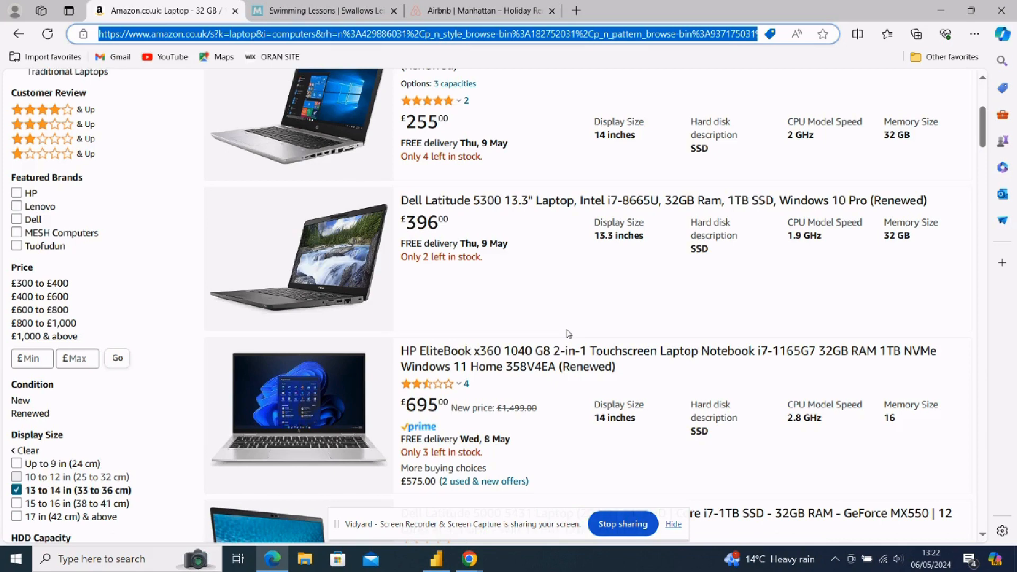
Replace the second-row suggestion in Column1 with the laptop name beginning "Dell Latitude 5300 13.3" Laptop", without the specification text
{"action": "left_click", "coordinate": [439, 560]}
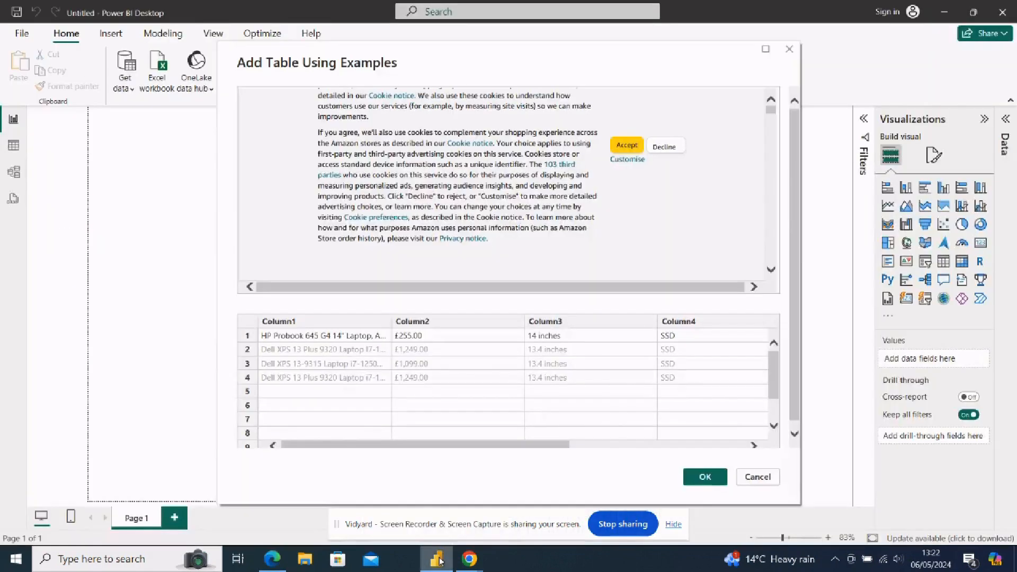
{"action": "double_click", "coordinate": [307, 351]}
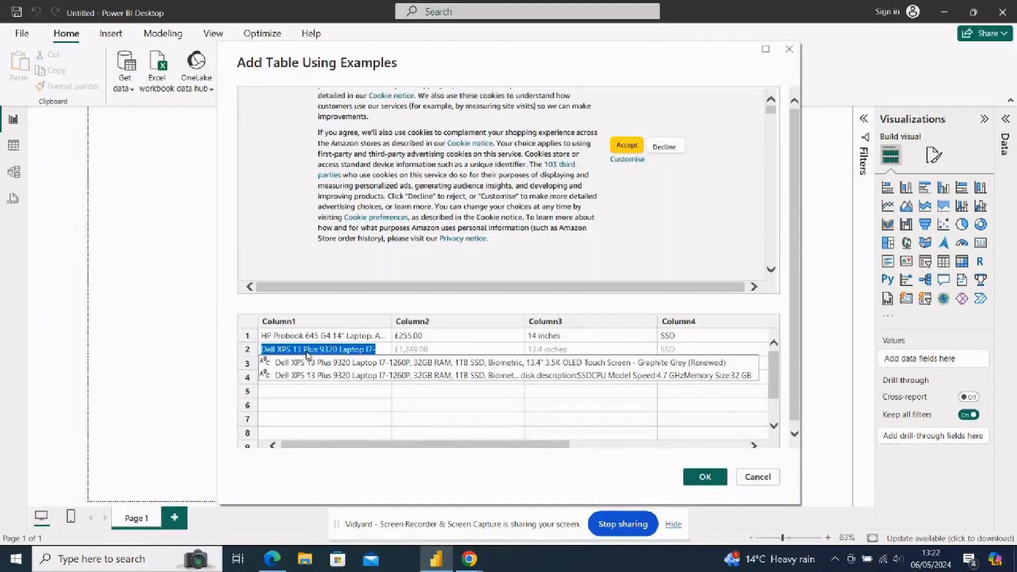
{"action": "type", "text": "Del"}
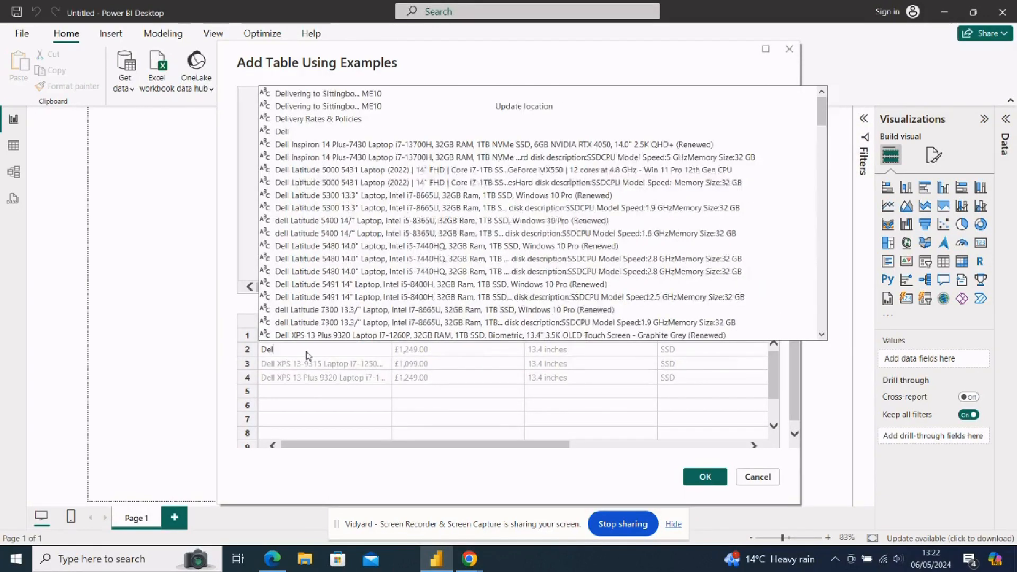
{"action": "type", "text": "l Lat"}
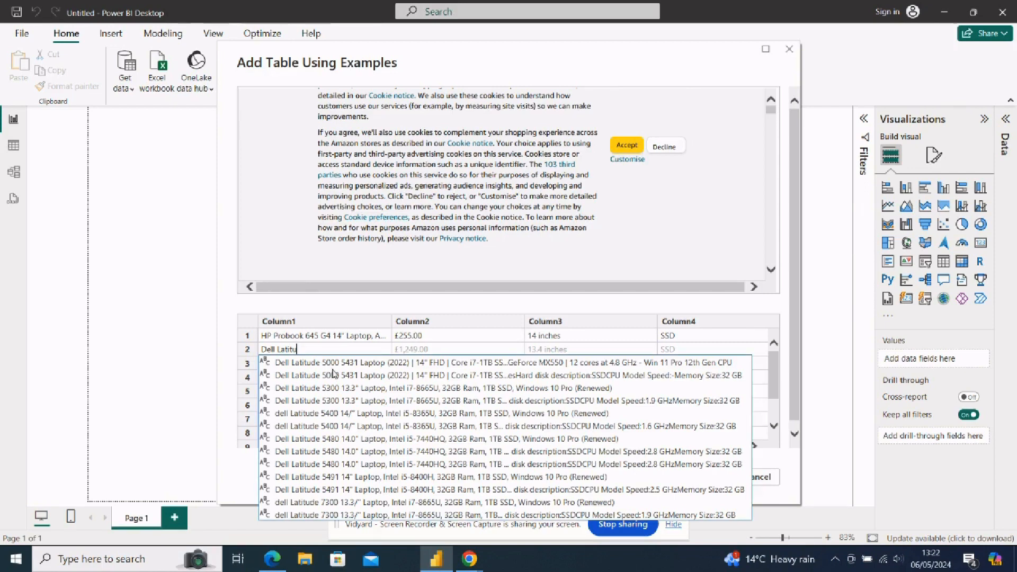
{"action": "type", "text": "itude 5300"}
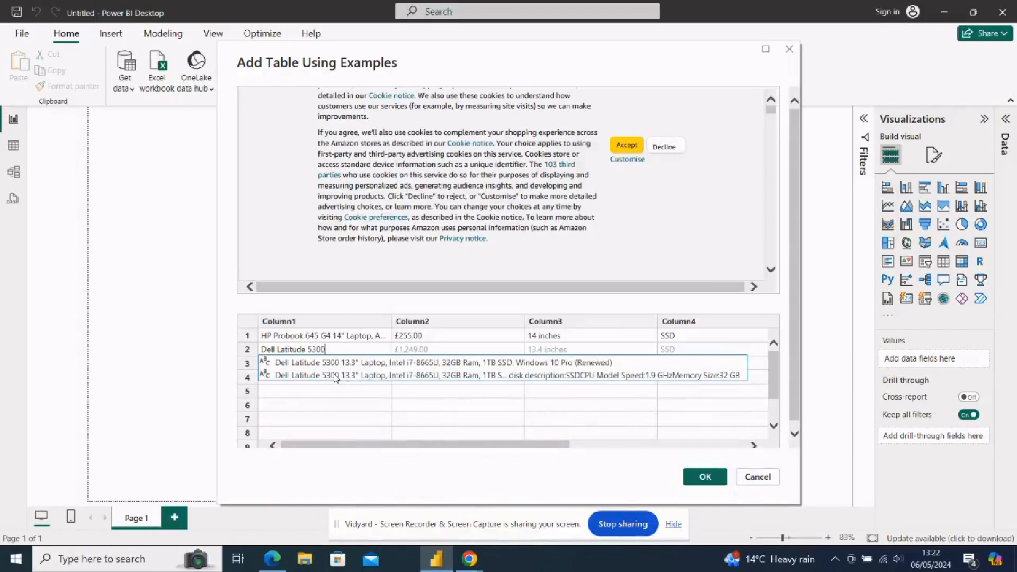
{"action": "left_click", "coordinate": [390, 366]}
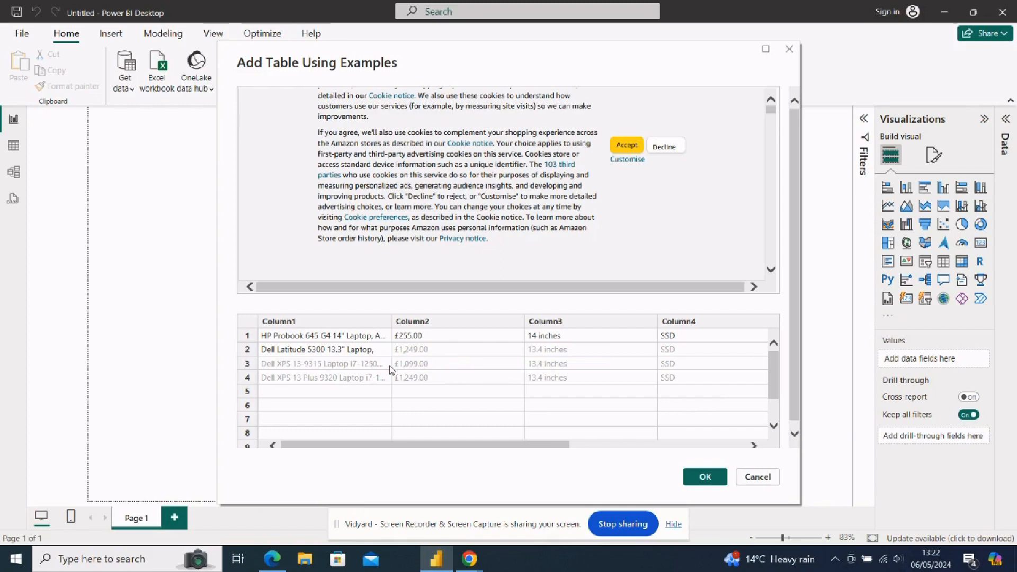
{"action": "left_click", "coordinate": [412, 352]}
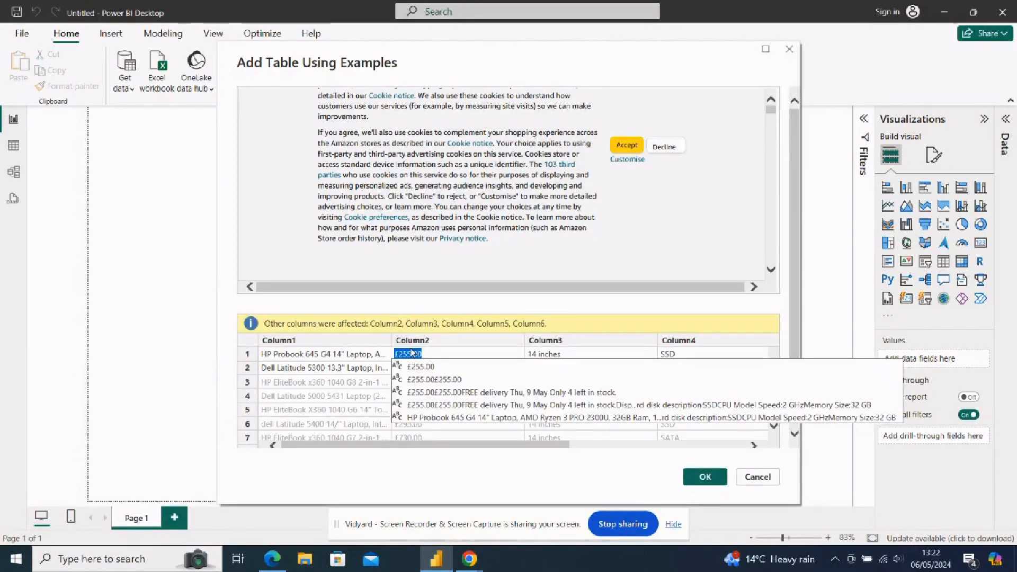
{"action": "left_click", "coordinate": [372, 369]}
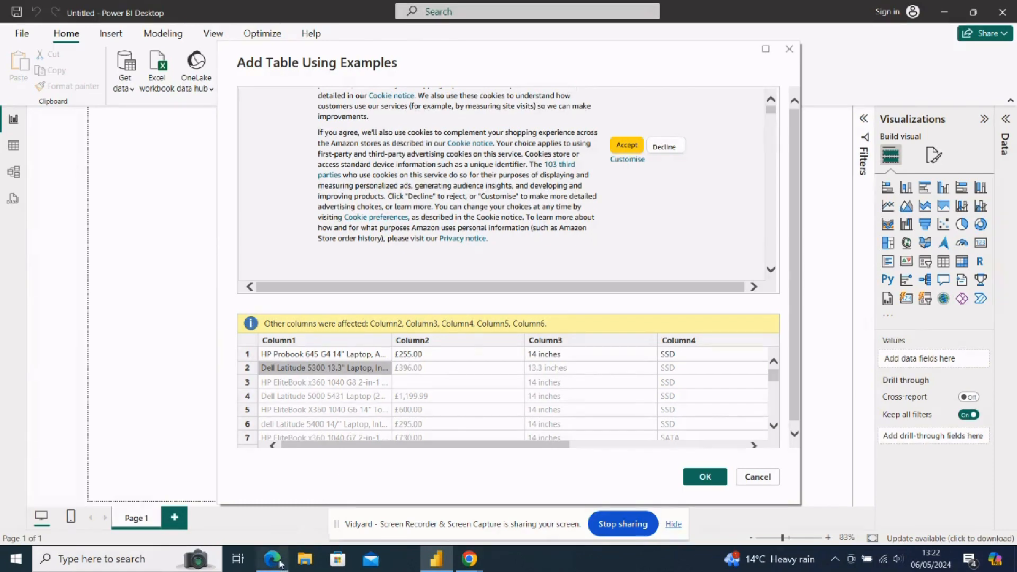
Check the third laptop's price in the Amazon listing and enter "£695.00" in the third row of Column2
{"action": "mouse_move", "coordinate": [276, 557]}
{"action": "mouse_move", "coordinate": [277, 501]}
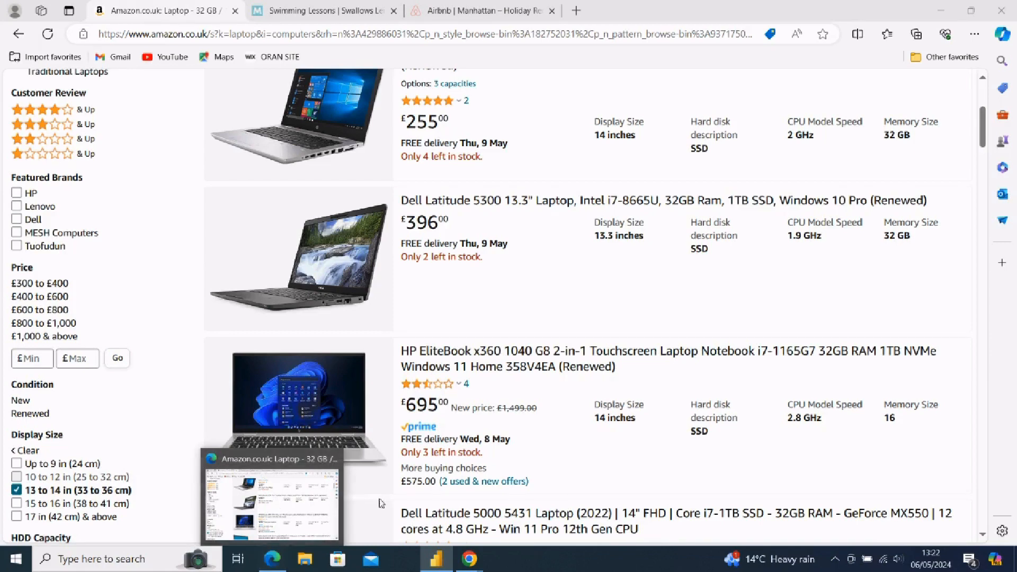
{"action": "left_click", "coordinate": [437, 559]}
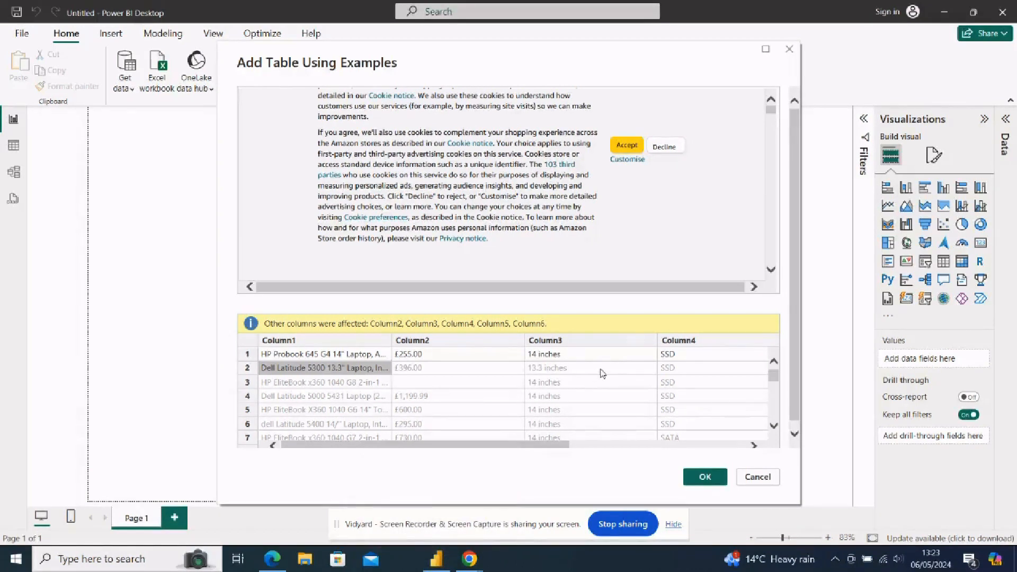
{"action": "mouse_move", "coordinate": [551, 445]}
{"action": "left_mouse_down"}
{"action": "mouse_move", "coordinate": [697, 458]}
{"action": "mouse_move", "coordinate": [612, 435]}
{"action": "mouse_move", "coordinate": [551, 439]}
{"action": "left_mouse_up"}
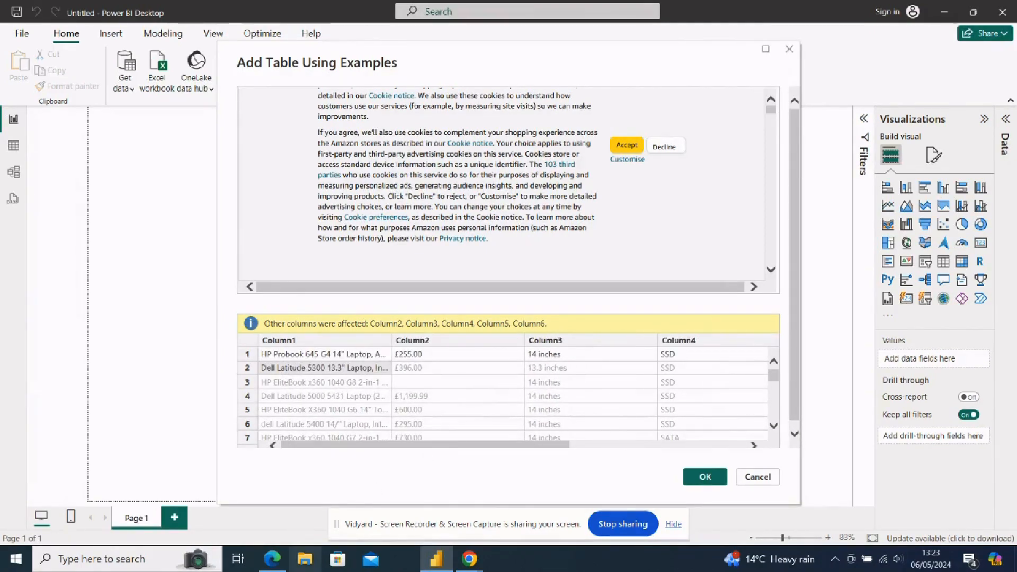
{"action": "left_click", "coordinate": [280, 566]}
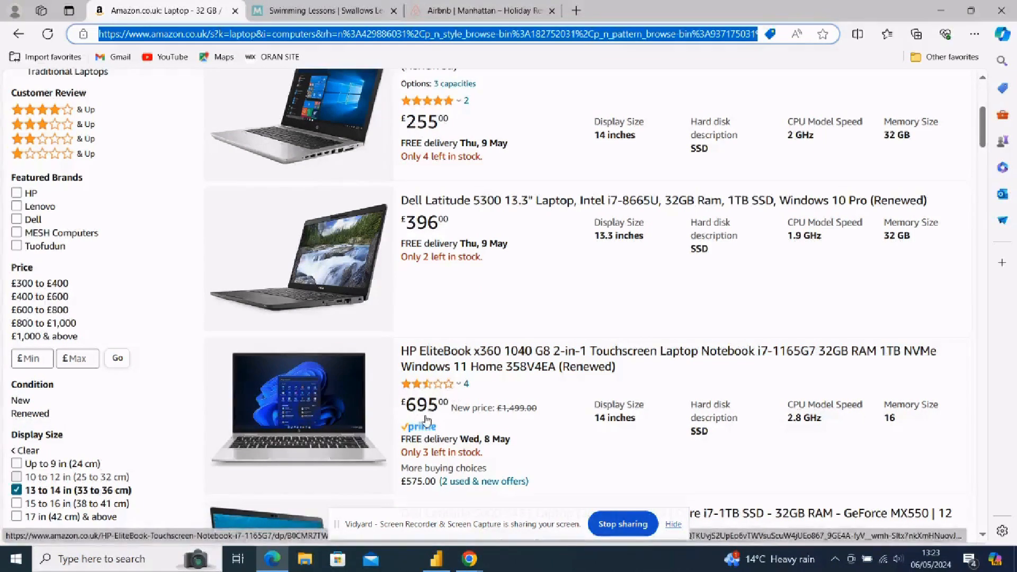
{"action": "left_click", "coordinate": [435, 566]}
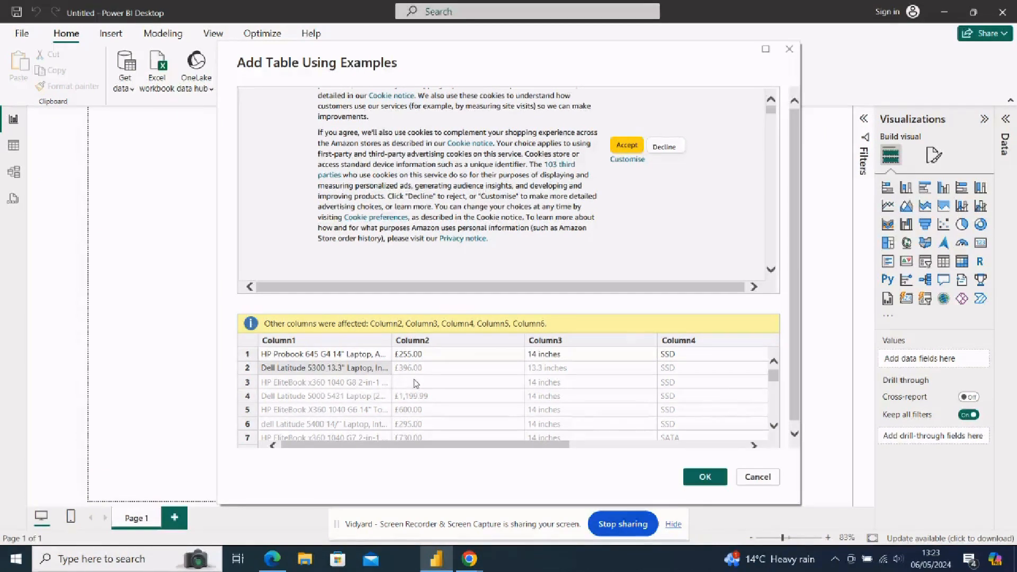
{"action": "left_click", "coordinate": [273, 569]}
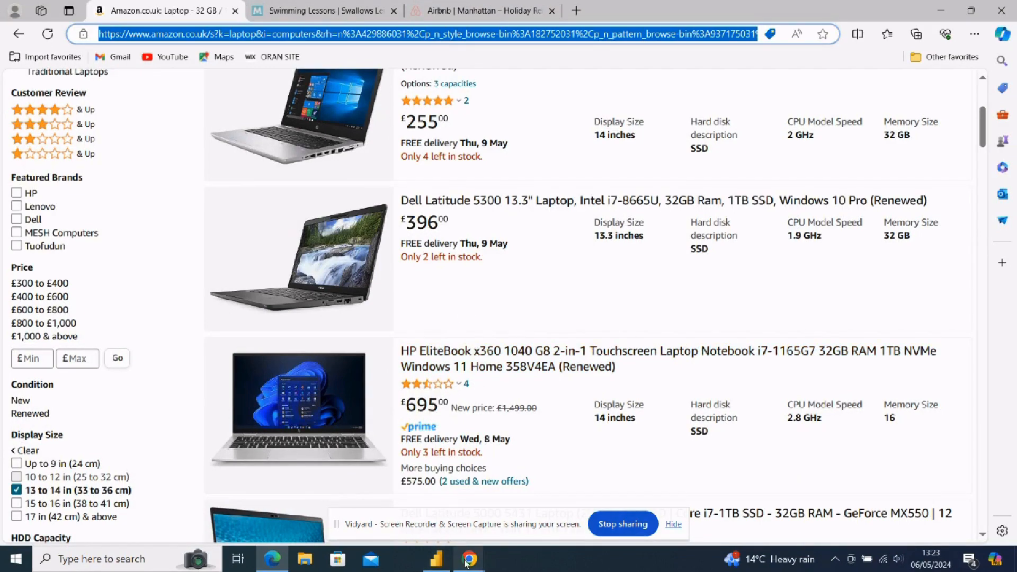
{"action": "left_click", "coordinate": [441, 567]}
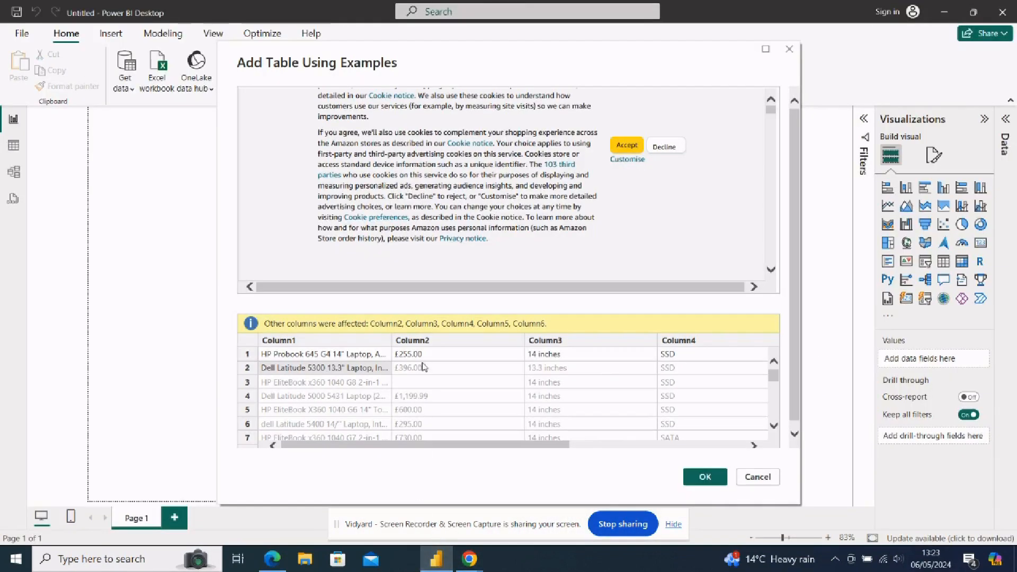
{"action": "left_click", "coordinate": [415, 386]}
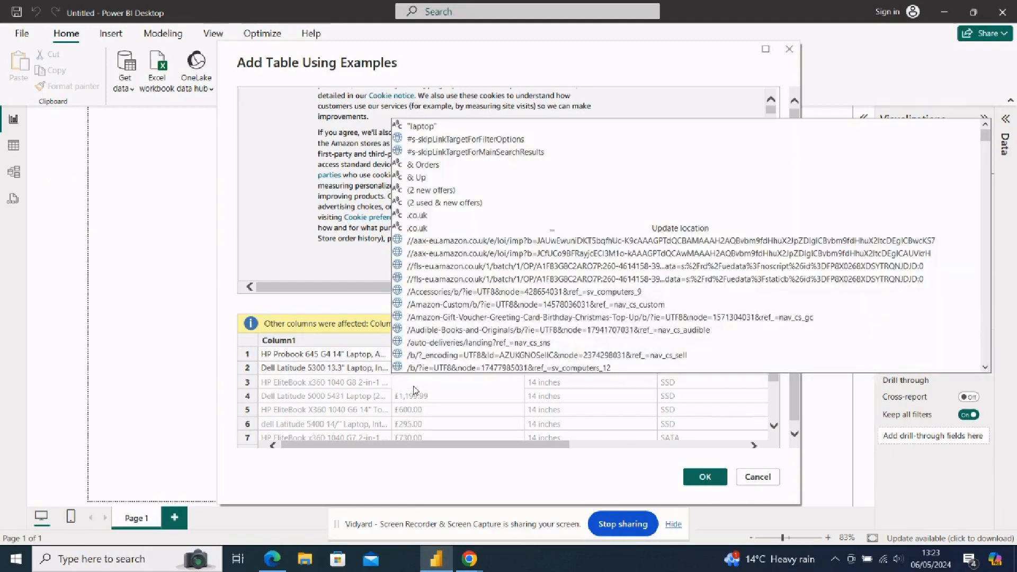
{"action": "type", "text": "69"}
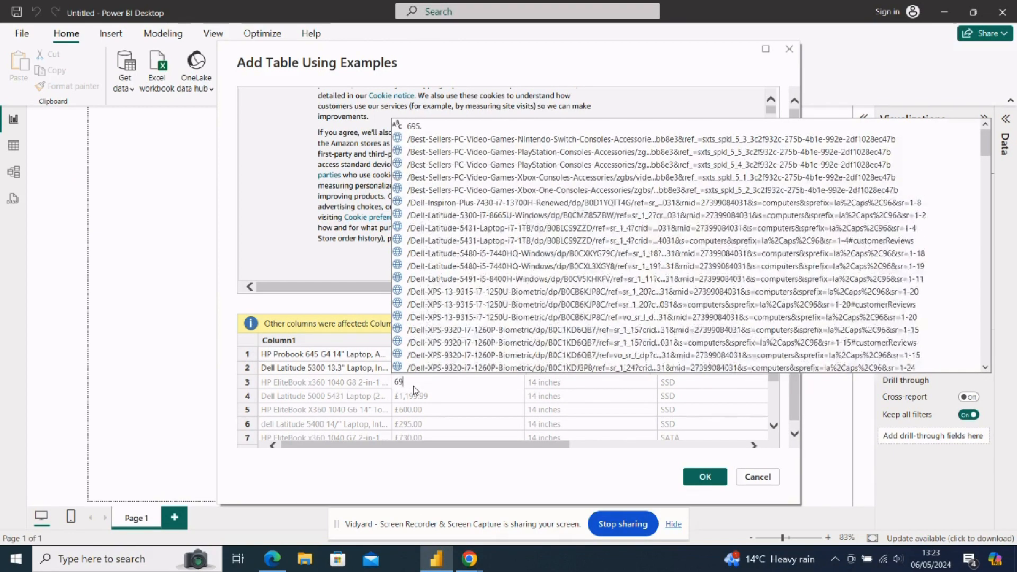
{"action": "type", "text": "5"}
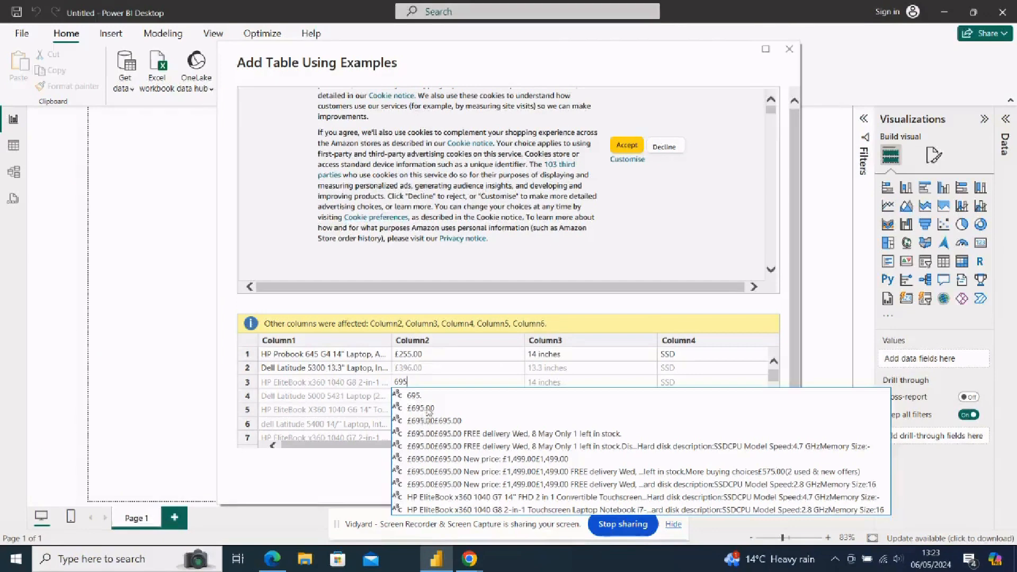
{"action": "left_click", "coordinate": [422, 408]}
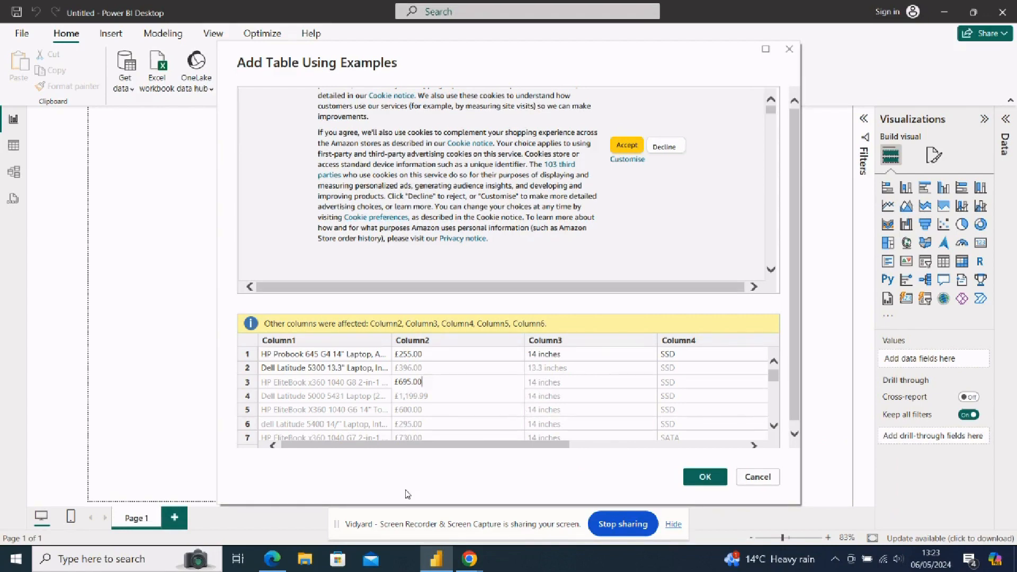
Review the remaining example rows, accept the custom table, and open it in Power Query Editor for transformation
{"action": "left_click", "coordinate": [274, 563]}
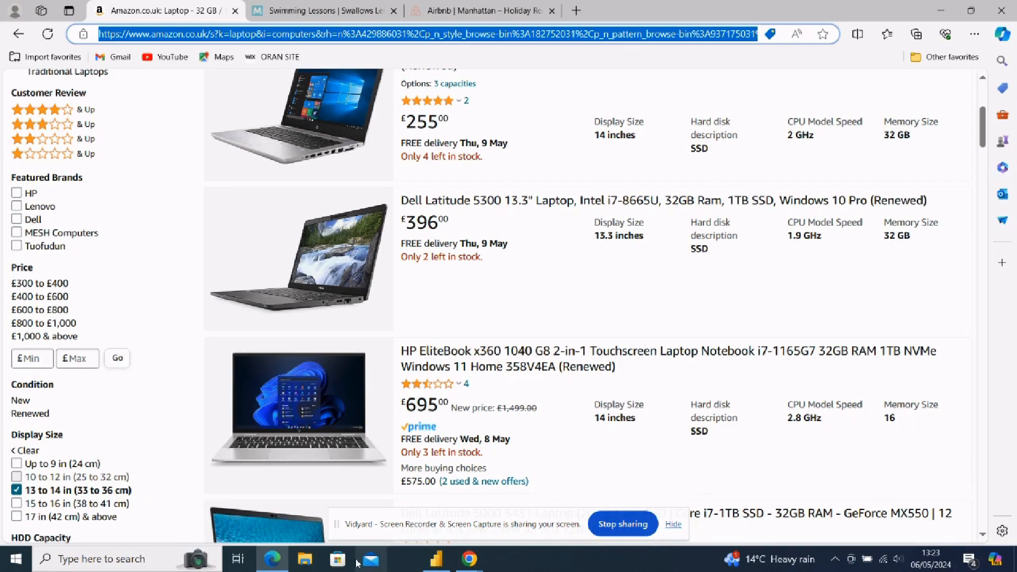
{"action": "left_click", "coordinate": [431, 560]}
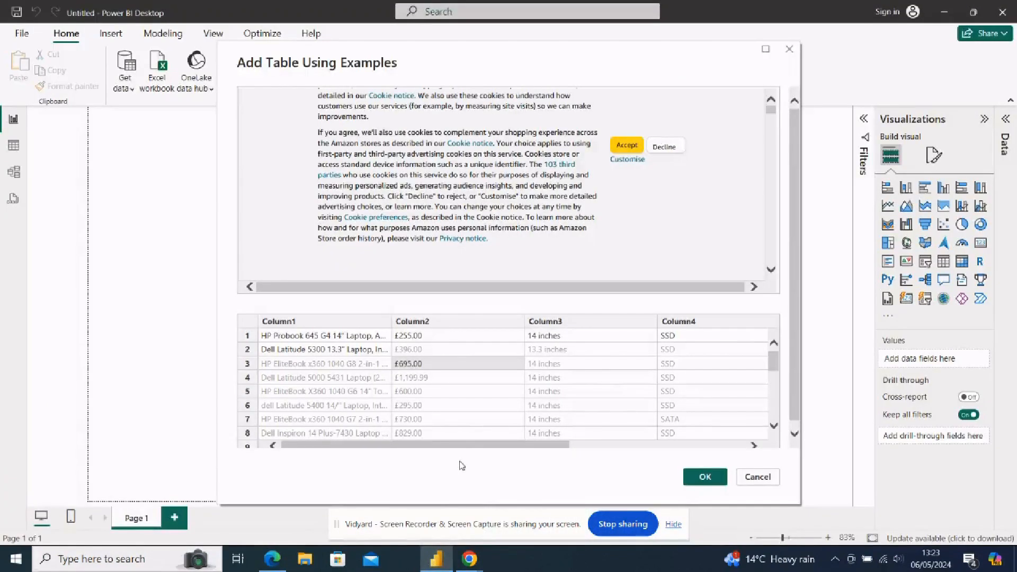
{"action": "left_click_drag", "start_coordinate": [468, 451], "coordinate": [430, 445]}
{"action": "left_click_drag", "start_coordinate": [777, 368], "coordinate": [777, 417]}
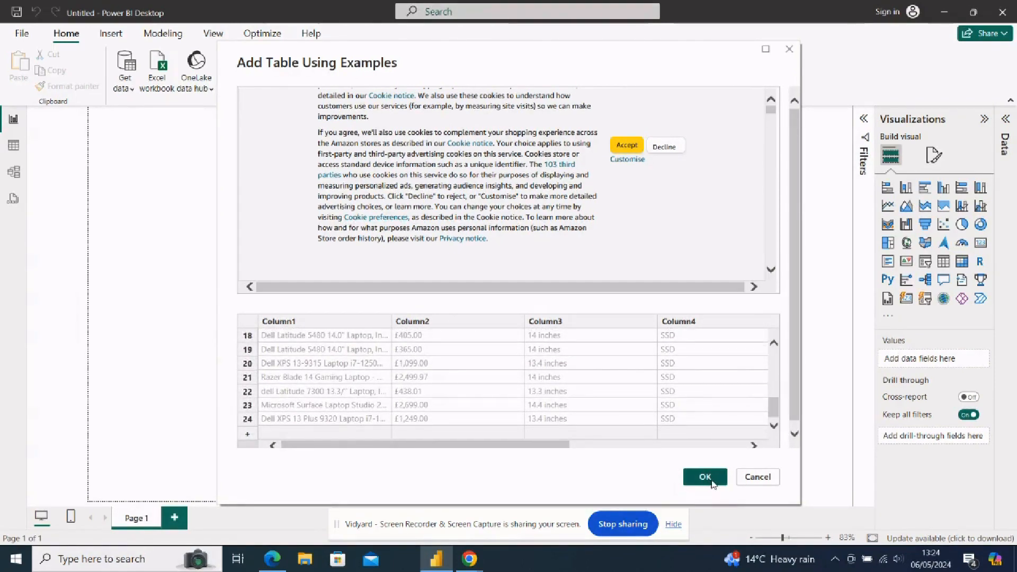
{"action": "left_click", "coordinate": [705, 477]}
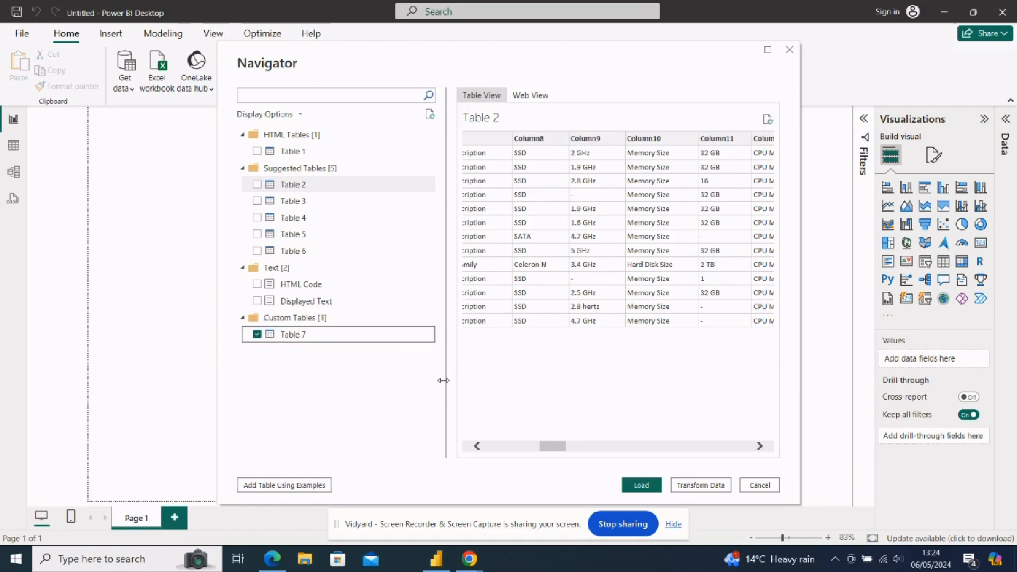
{"action": "left_click", "coordinate": [700, 485]}
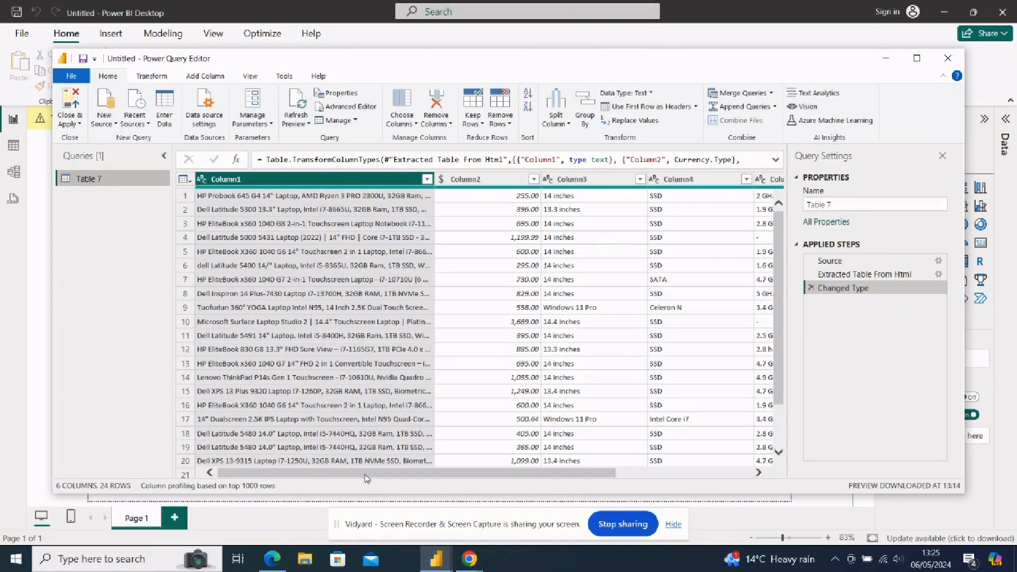
Look over the imported columns and rename the query as "Laptop Data"
{"action": "scroll", "coordinate": [366, 478], "scroll_direction": "right", "scroll_amount": 2}
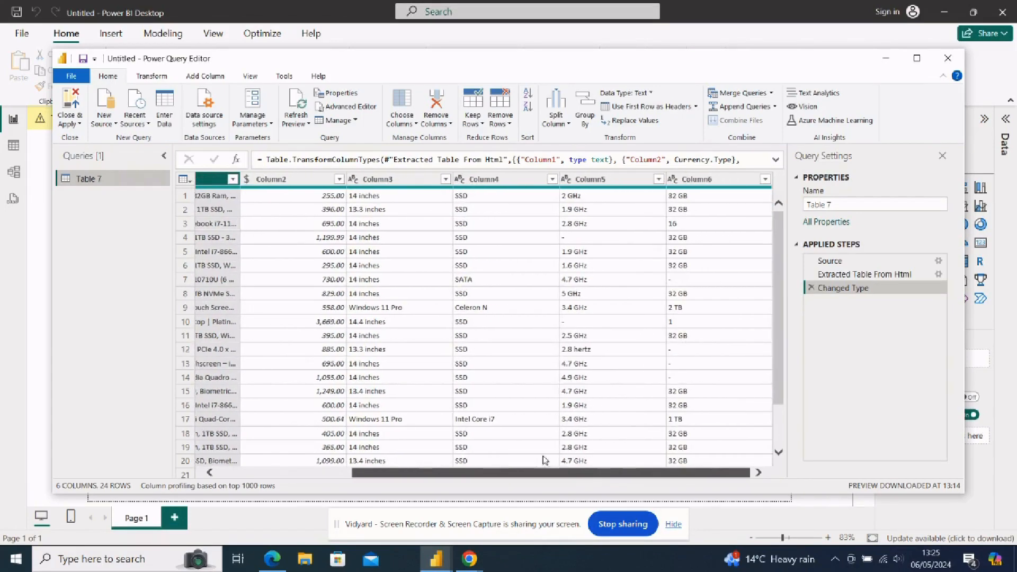
{"action": "scroll", "coordinate": [373, 445], "scroll_direction": "left", "scroll_amount": 2}
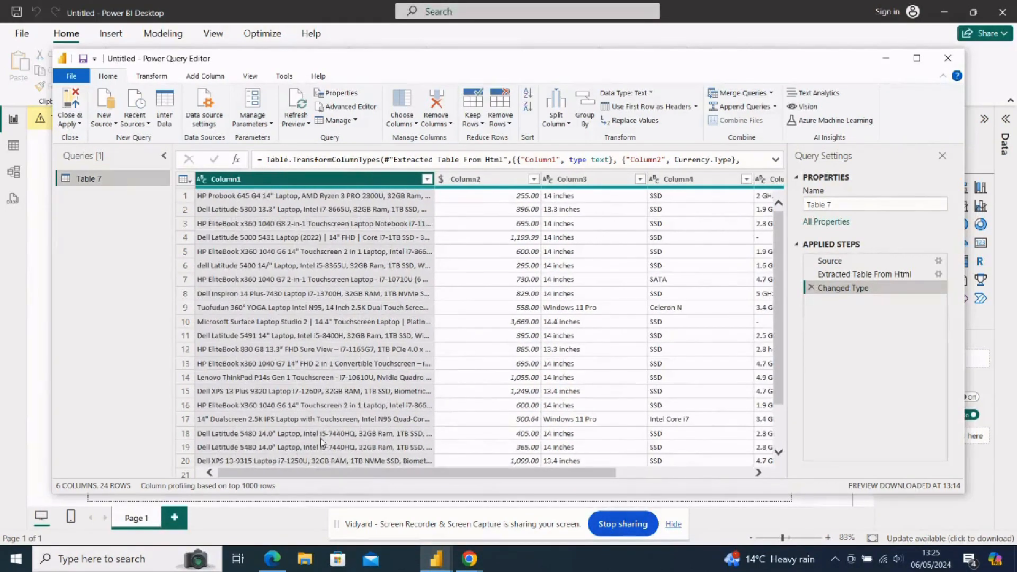
{"action": "left_click_drag", "start_coordinate": [783, 298], "coordinate": [780, 276]}
{"action": "left_click", "coordinate": [846, 204]}
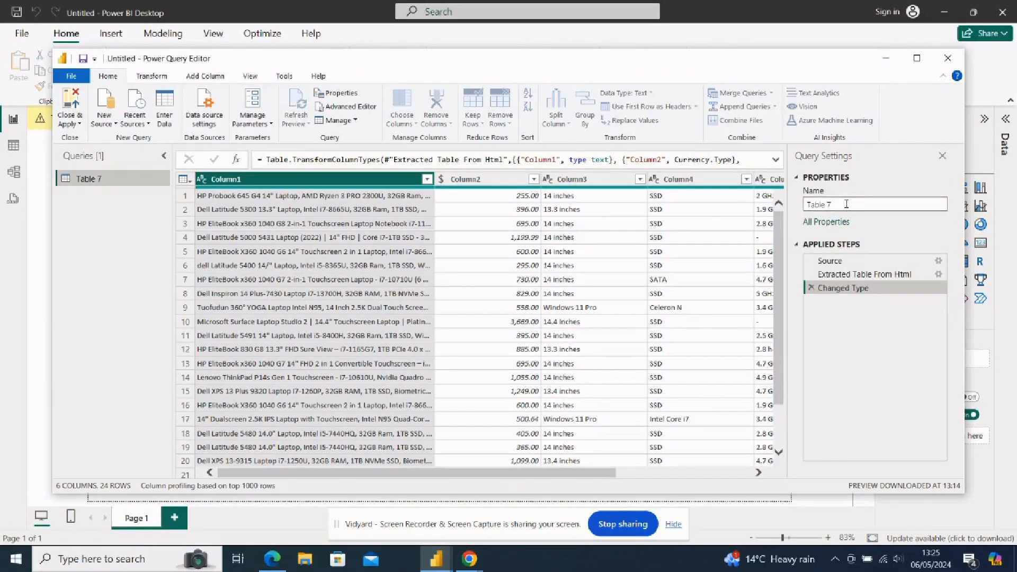
{"action": "key", "text": "BackSpace"}
{"action": "key", "text": "BackSpace"}
{"action": "key", "text": "BackSpace"}
{"action": "key", "text": "BackSpace"}
{"action": "key", "text": "BackSpace"}
{"action": "key", "text": "BackSpace"}
{"action": "type", "text": "Laptop Data"}
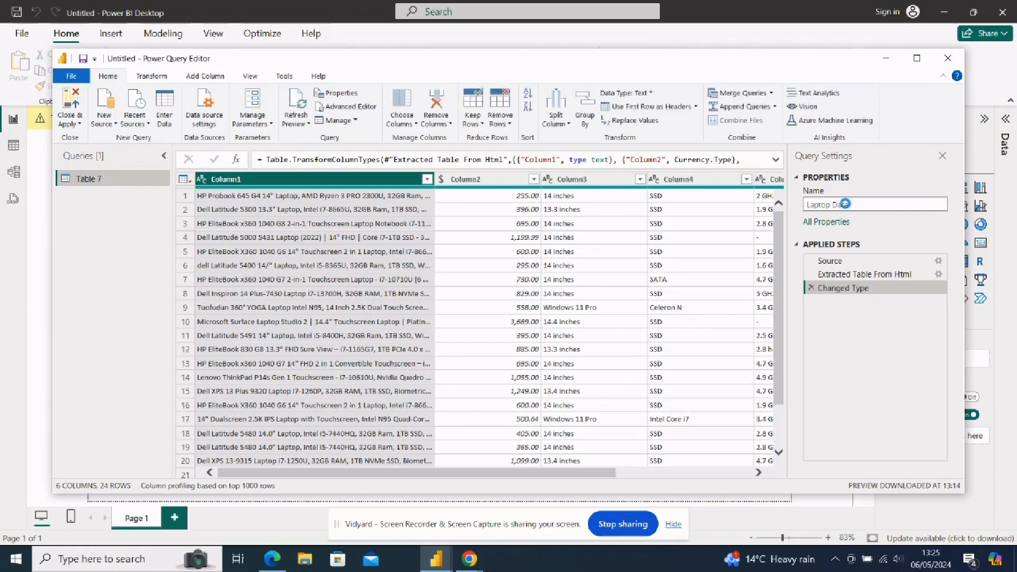
{"action": "key", "text": "Return"}
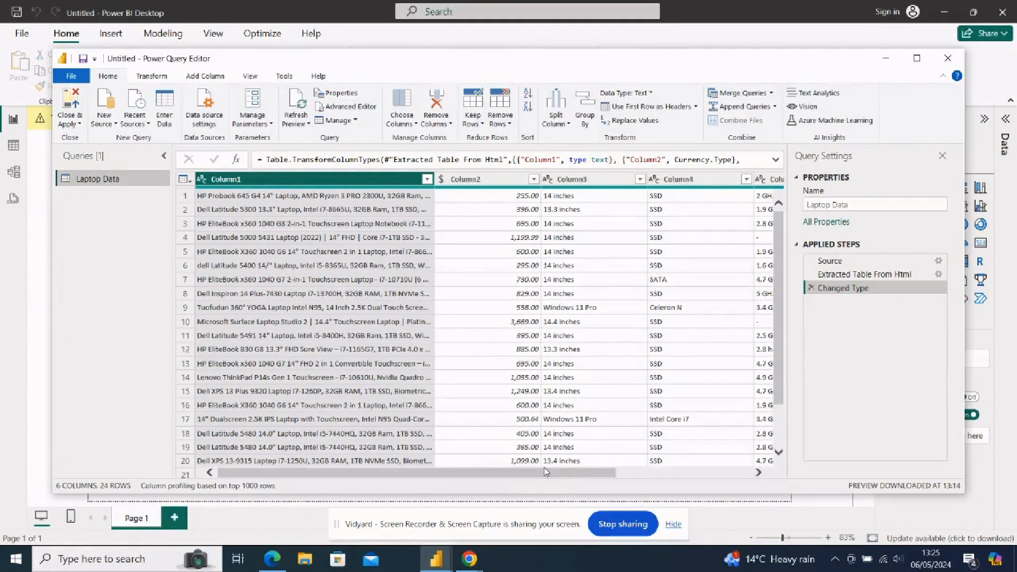
Compare the last rows of the Laptop Data query with the final laptops on the first Amazon results page
{"action": "left_click_drag", "start_coordinate": [546, 472], "coordinate": [574, 472]}
{"action": "left_click_drag", "start_coordinate": [778, 366], "coordinate": [778, 436]}
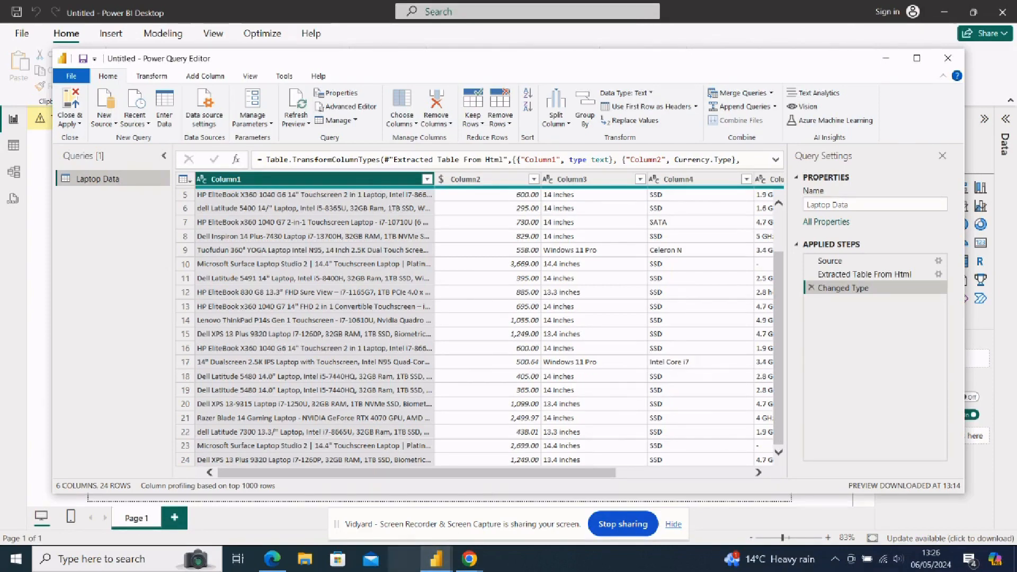
{"action": "left_click", "coordinate": [272, 558]}
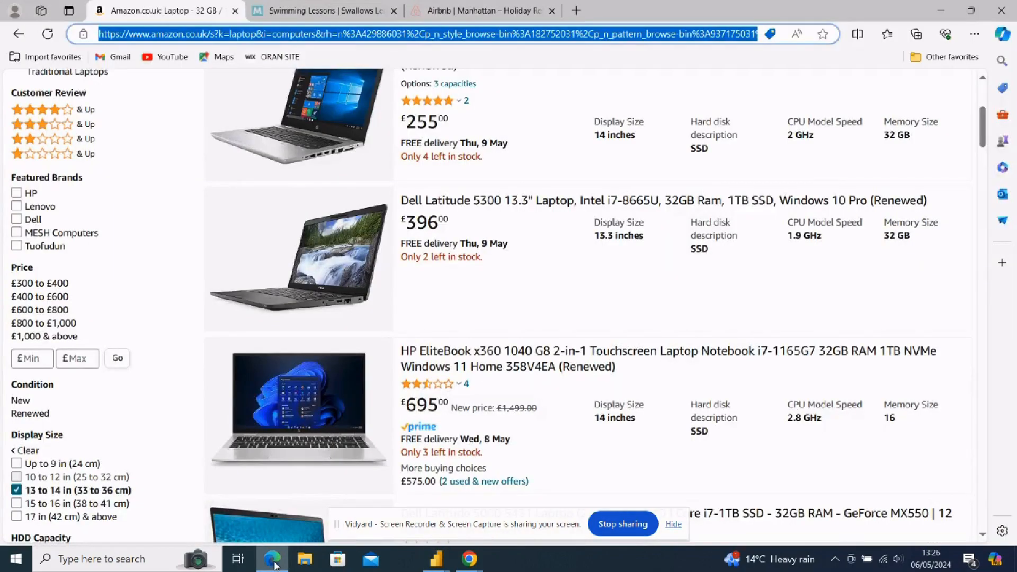
{"action": "left_click", "coordinate": [984, 142]}
{"action": "left_click_drag", "start_coordinate": [983, 142], "coordinate": [1015, 426]}
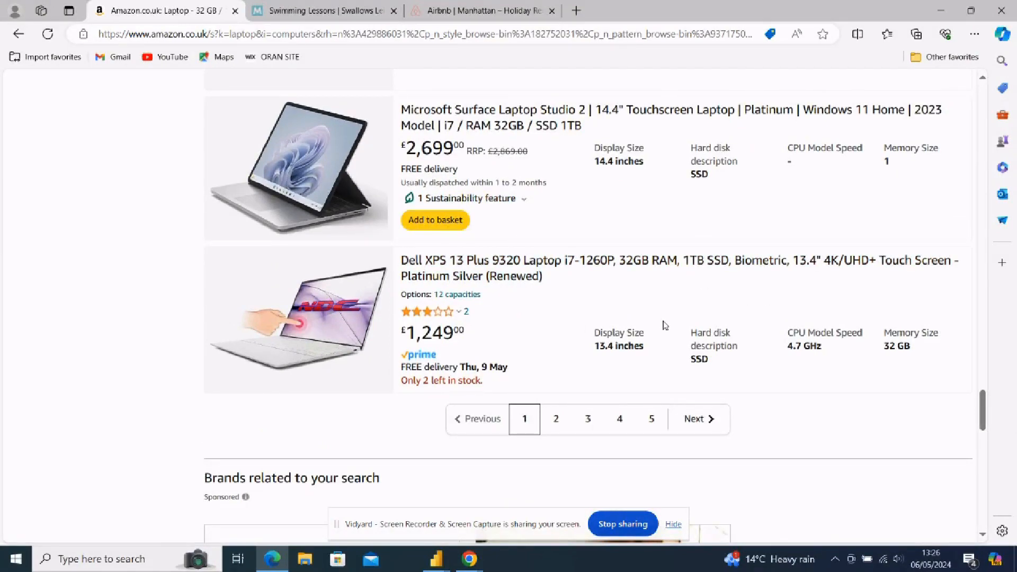
Browse the laptops on pages 2 and 5 of the Amazon search results from start to end
{"action": "left_click", "coordinate": [698, 426]}
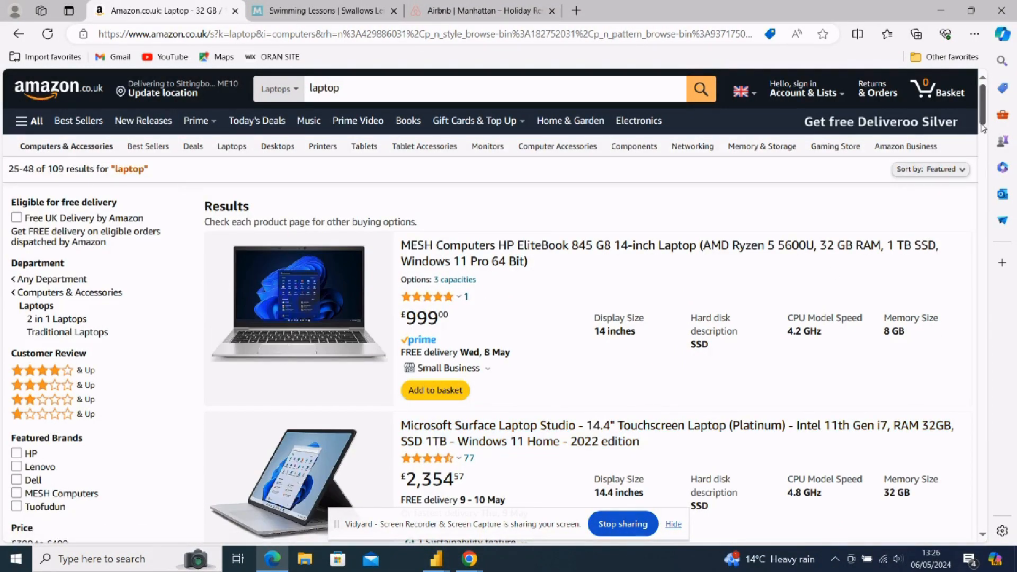
{"action": "left_click_drag", "start_coordinate": [983, 119], "coordinate": [985, 434]}
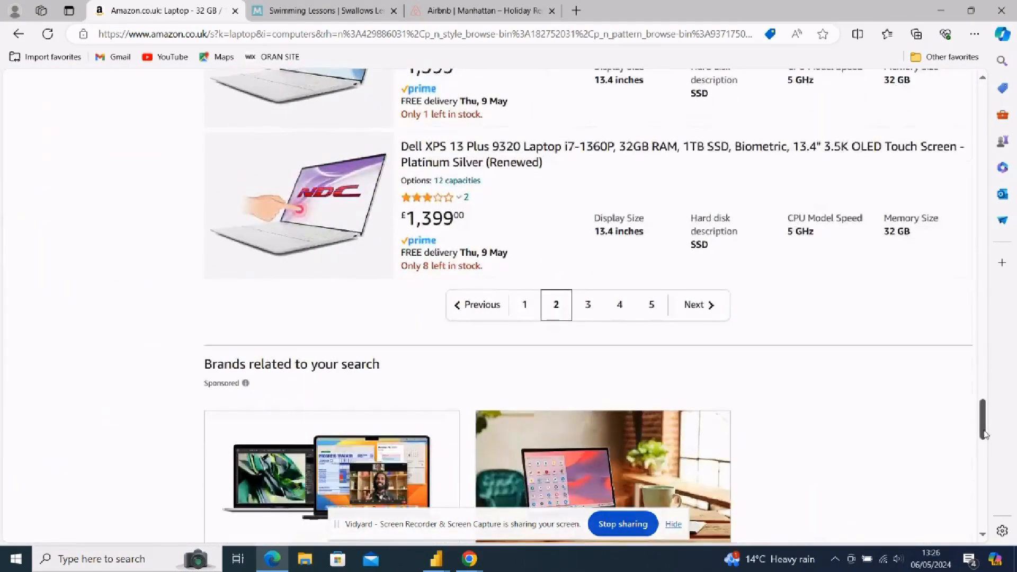
{"action": "left_click", "coordinate": [652, 307]}
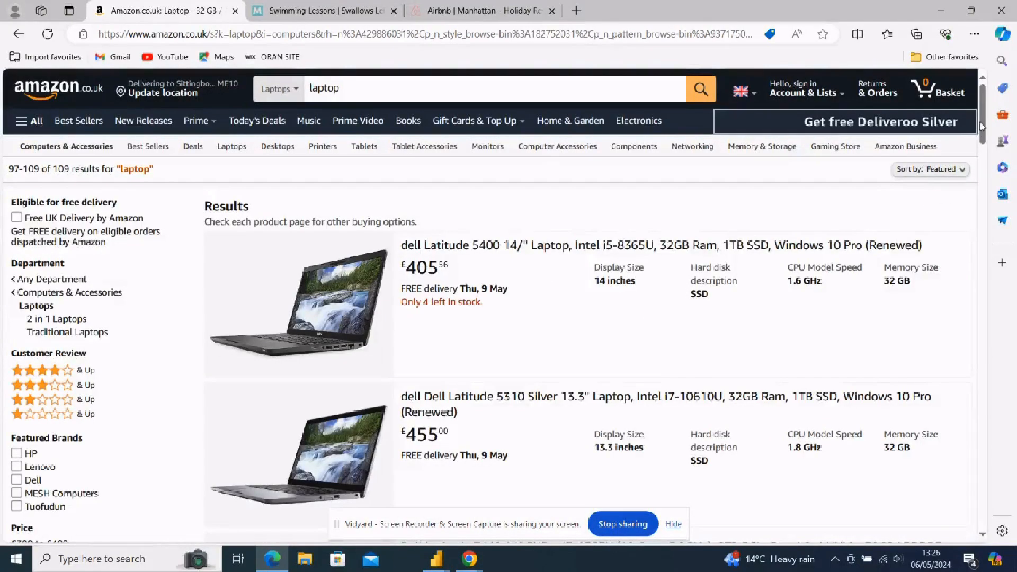
{"action": "left_click_drag", "start_coordinate": [982, 130], "coordinate": [989, 369]}
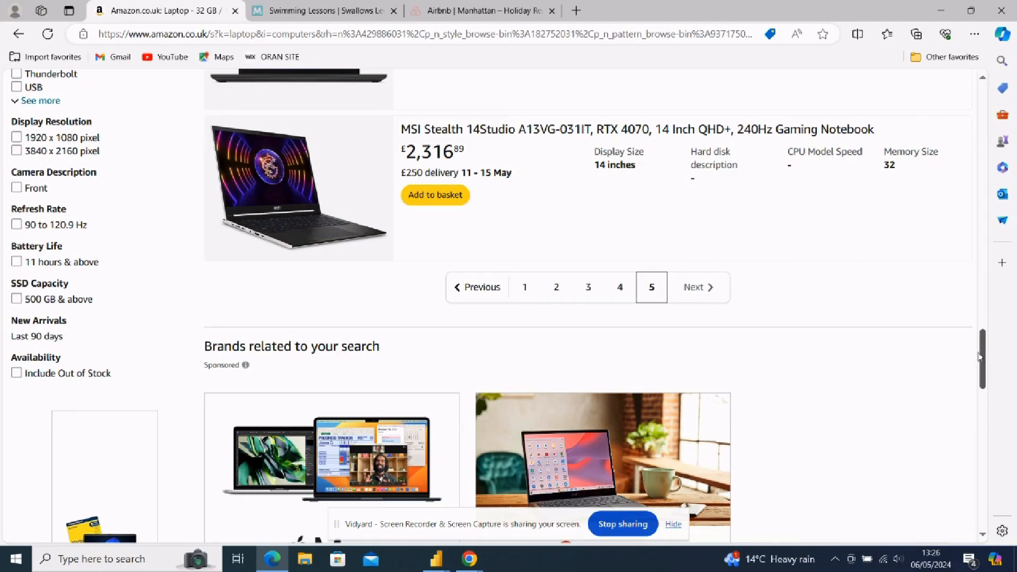
{"action": "left_click_drag", "start_coordinate": [984, 362], "coordinate": [986, 115]}
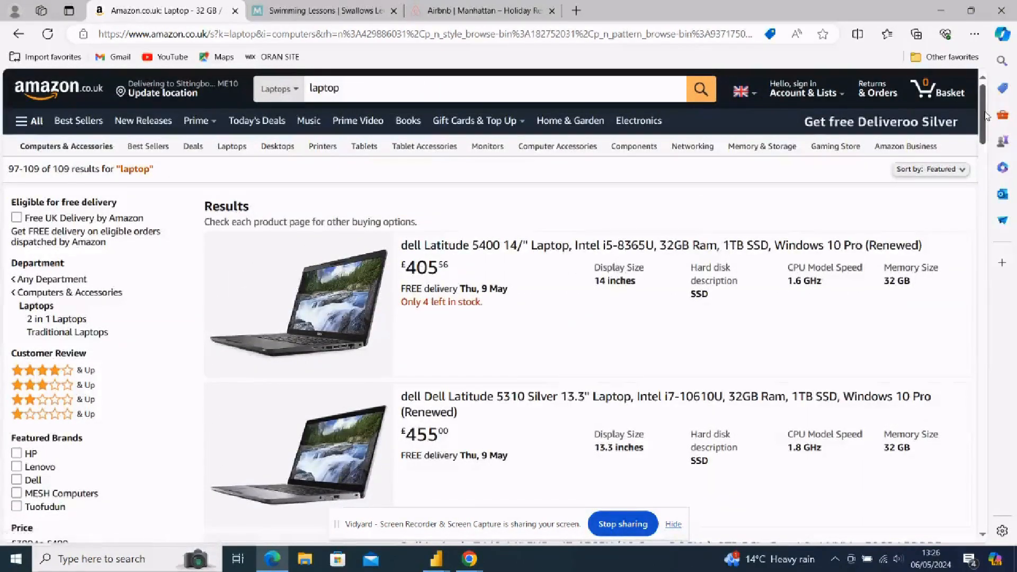
{"action": "left_click_drag", "start_coordinate": [987, 116], "coordinate": [988, 102]}
{"action": "left_click_drag", "start_coordinate": [985, 113], "coordinate": [979, 265]}
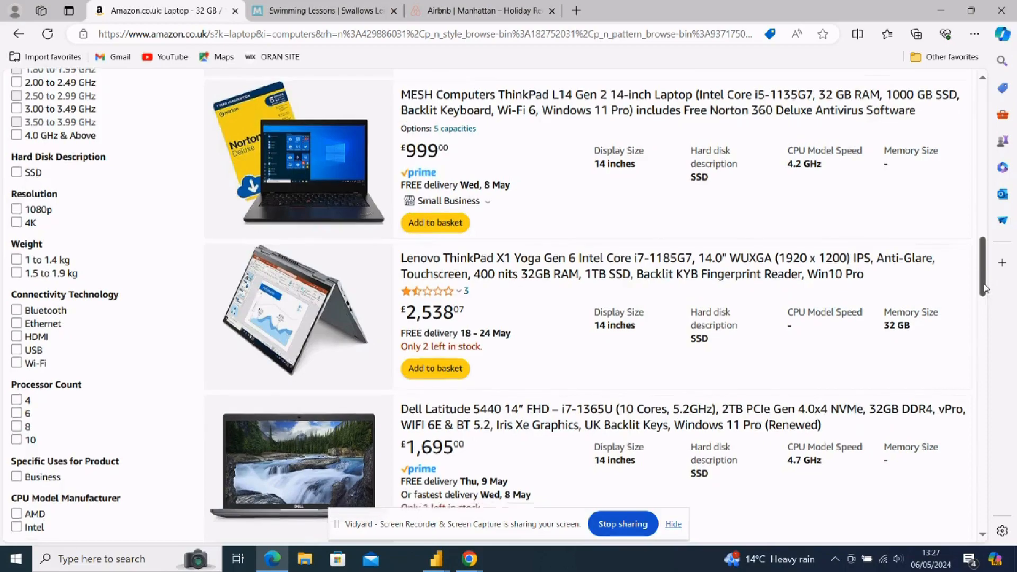
{"action": "left_click_drag", "start_coordinate": [986, 282], "coordinate": [979, 376]}
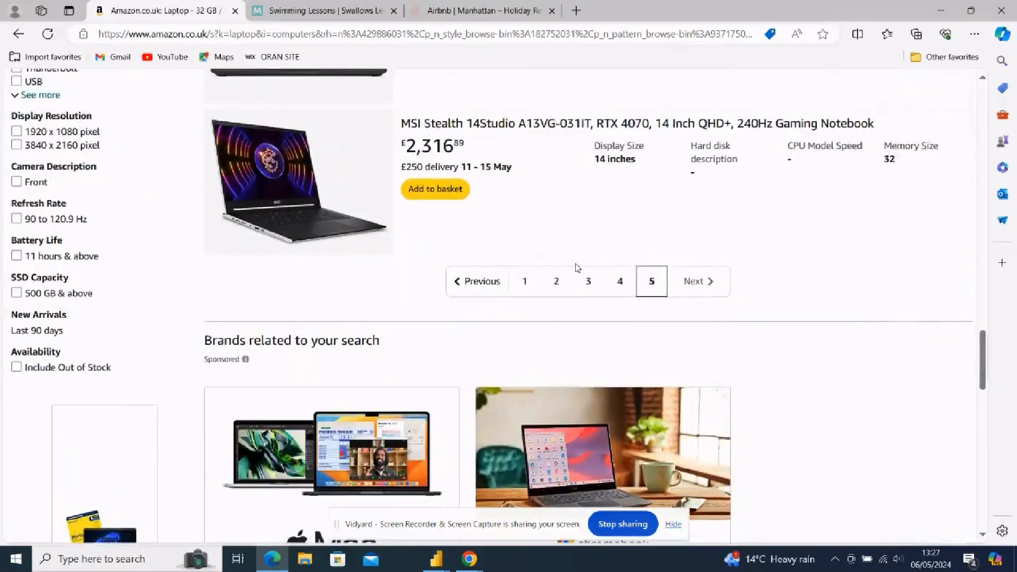
Open page 2 of the Amazon laptop results, select its full web address, and return to the Power Query Editor
{"action": "left_click", "coordinate": [560, 281]}
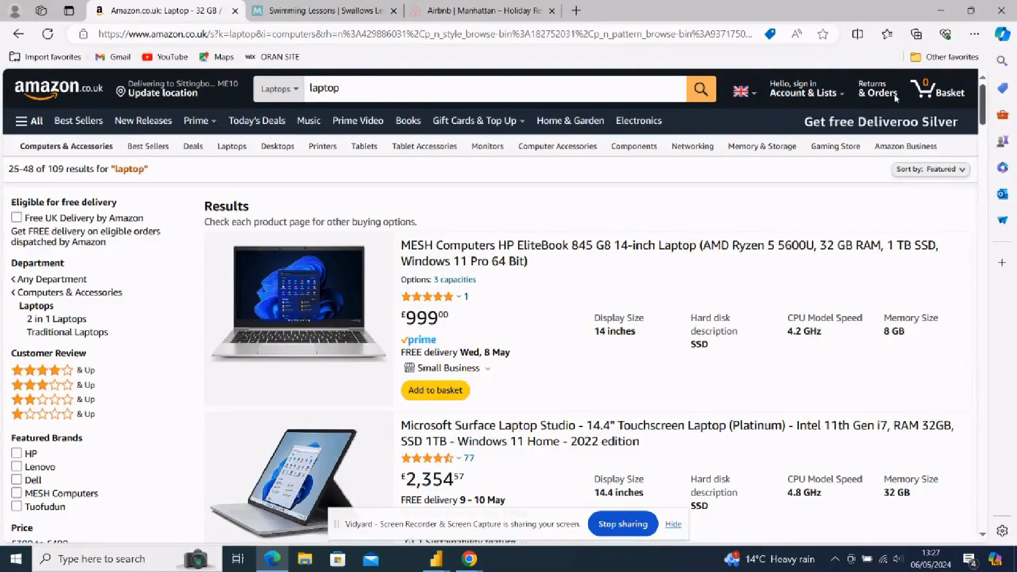
{"action": "left_click", "coordinate": [650, 32]}
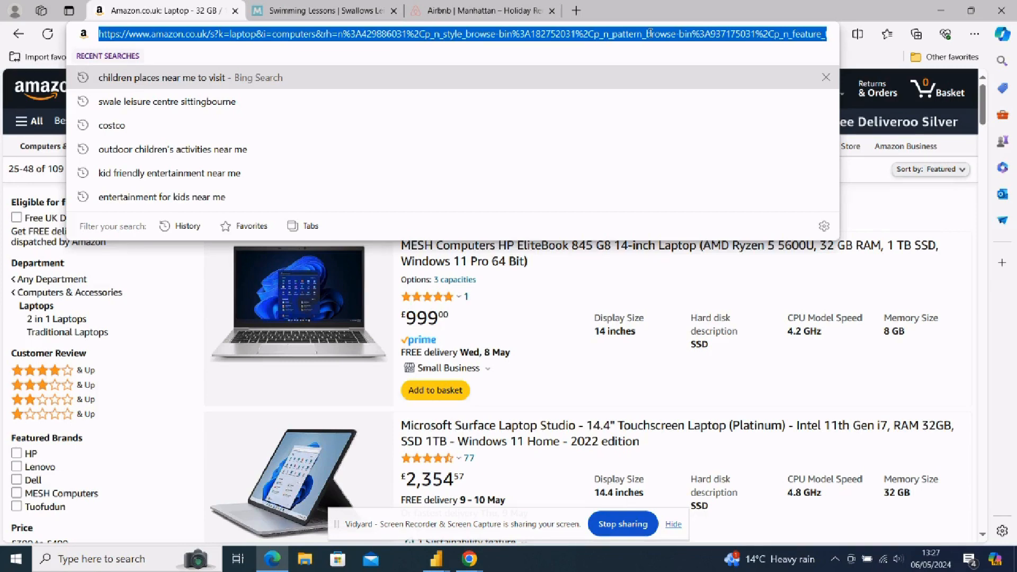
{"action": "left_click", "coordinate": [429, 567]}
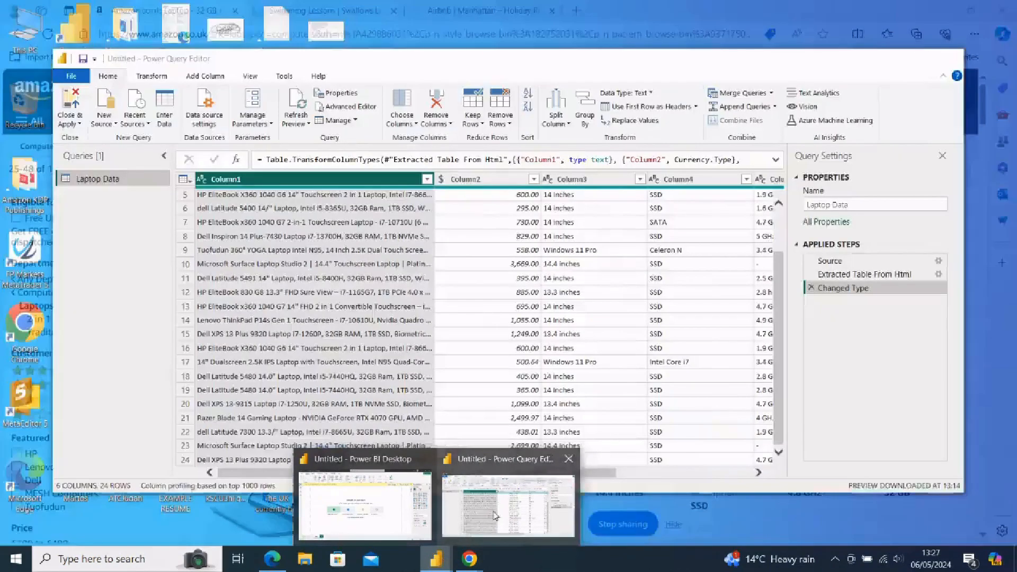
{"action": "left_click", "coordinate": [509, 506]}
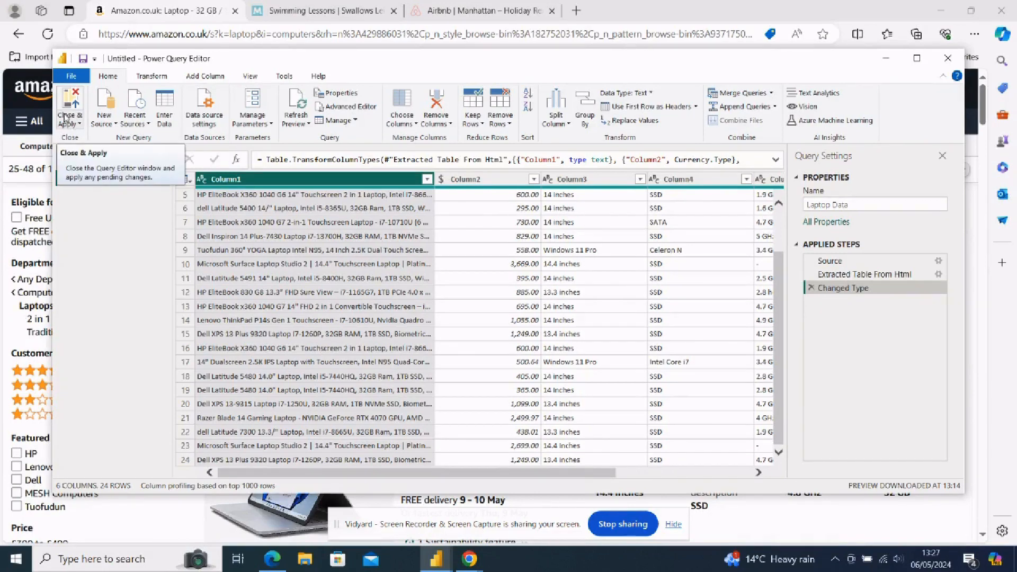
Close and apply the Laptop Data query, and connect to the copied Amazon page 2 address as a web data source
{"action": "left_click", "coordinate": [78, 124]}
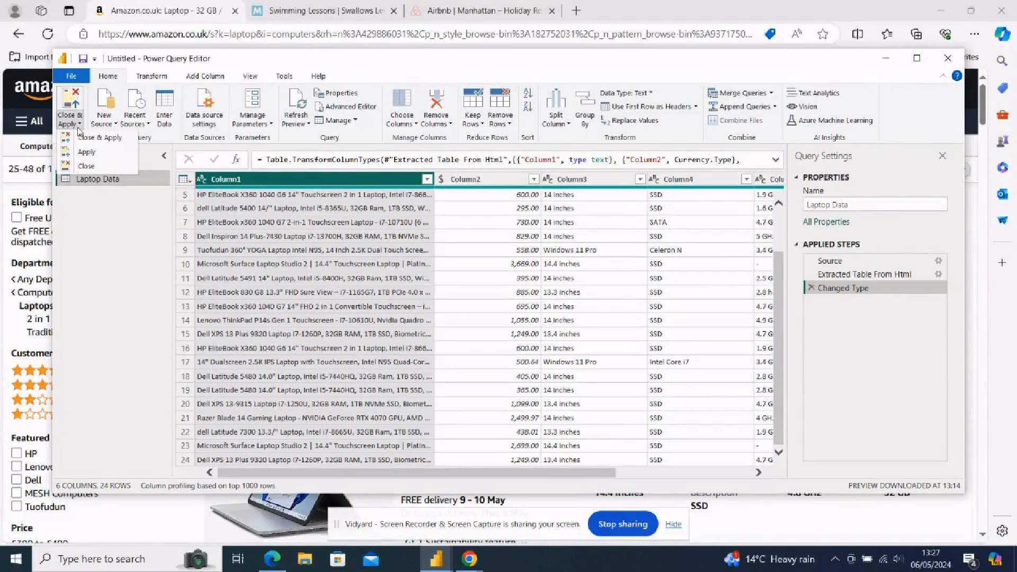
{"action": "left_click", "coordinate": [99, 146]}
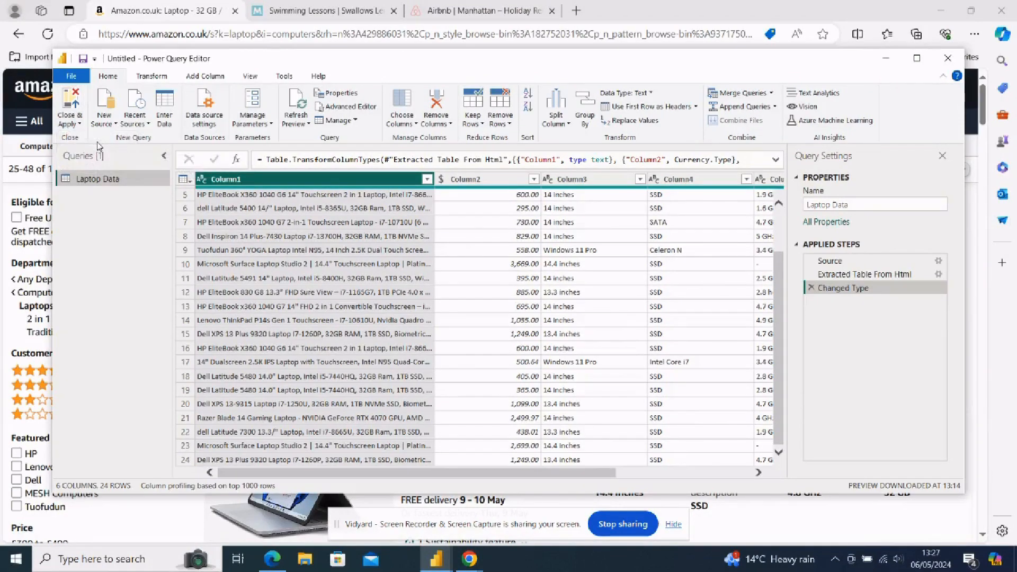
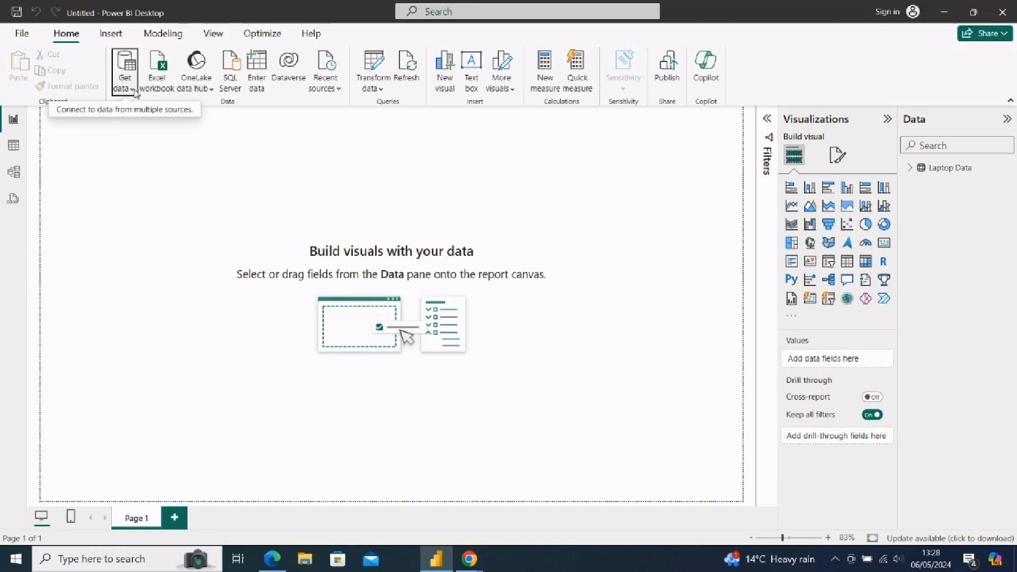
{"action": "left_click", "coordinate": [131, 89]}
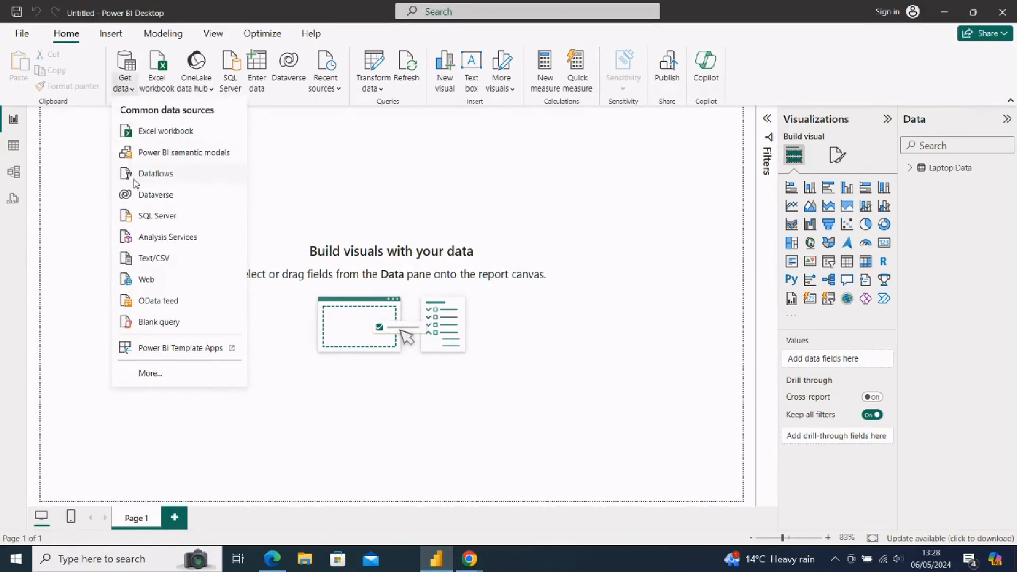
{"action": "left_click", "coordinate": [156, 282]}
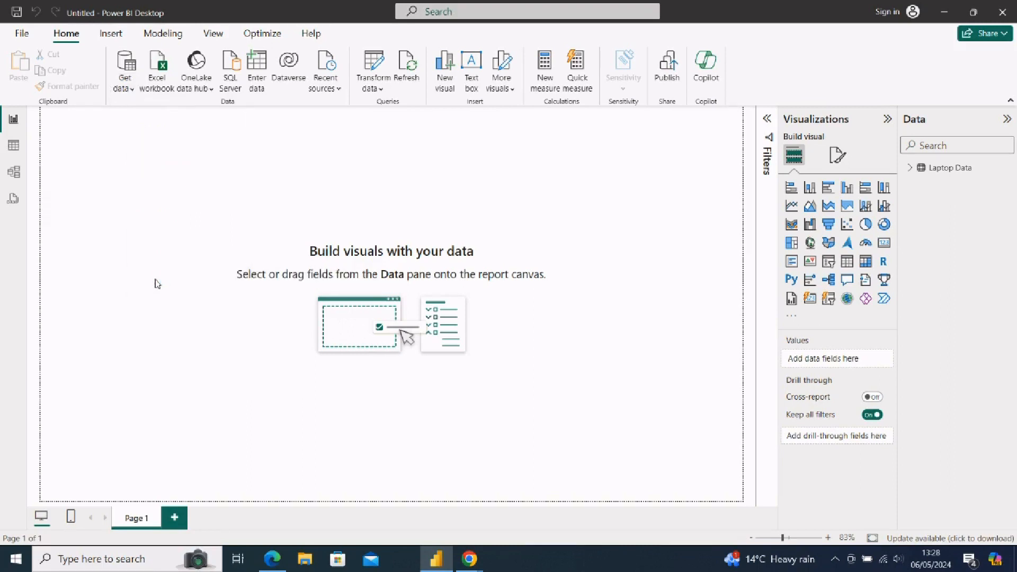
{"action": "key", "text": "ctrl+v"}
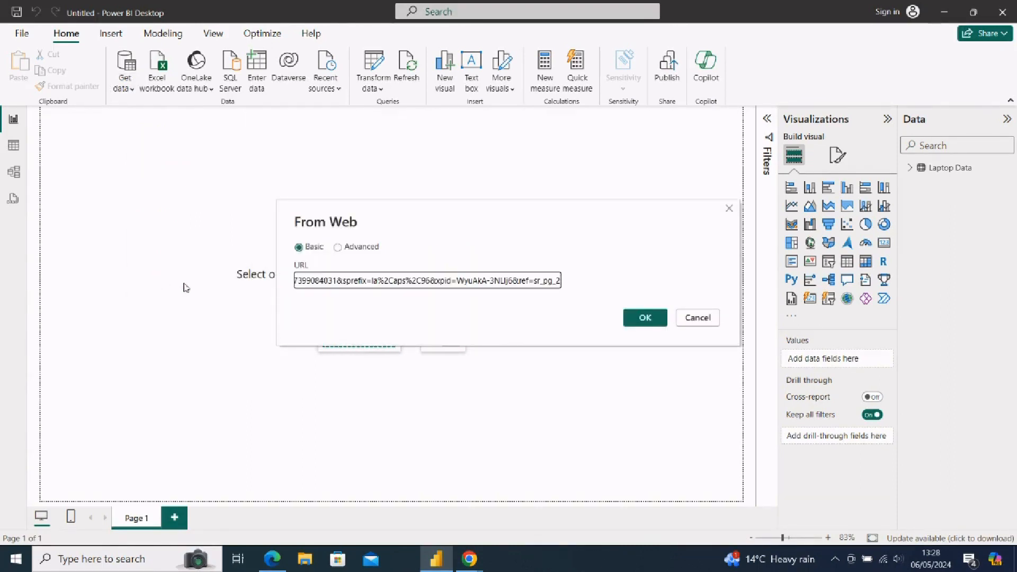
{"action": "left_click", "coordinate": [655, 323]}
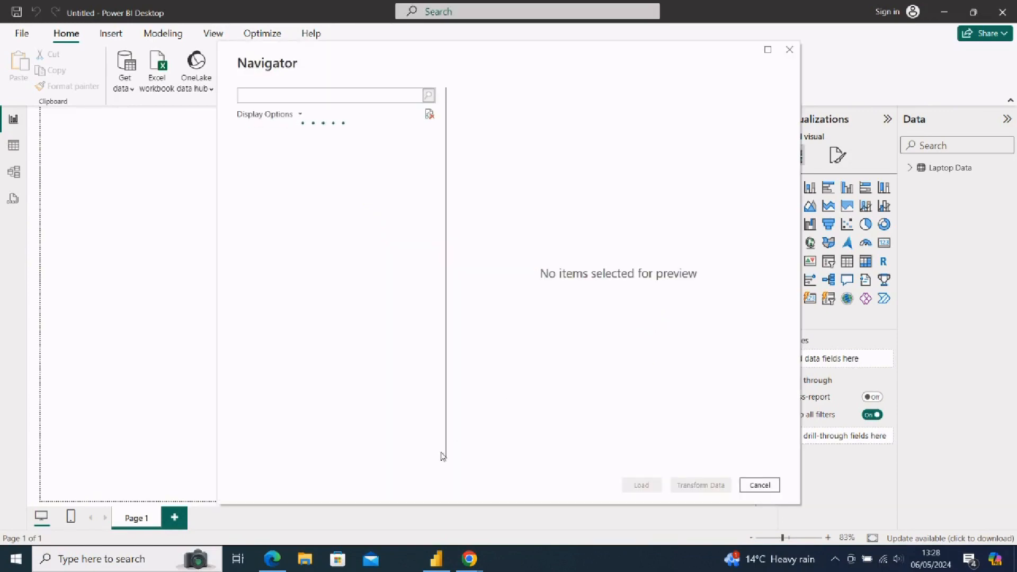
Start a table using examples and set Column1's first example to the page's first laptop title, the full "MESH Computers HP EliteBook 845 G8 14-inch Laptop" entry
{"action": "left_click", "coordinate": [262, 569]}
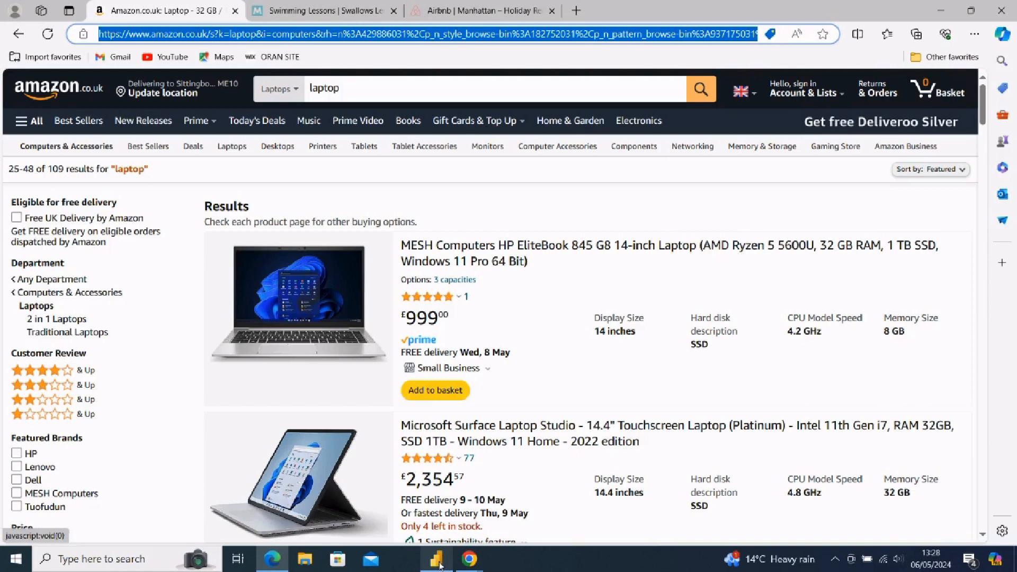
{"action": "mouse_move", "coordinate": [440, 566]}
{"action": "left_click", "coordinate": [433, 527]}
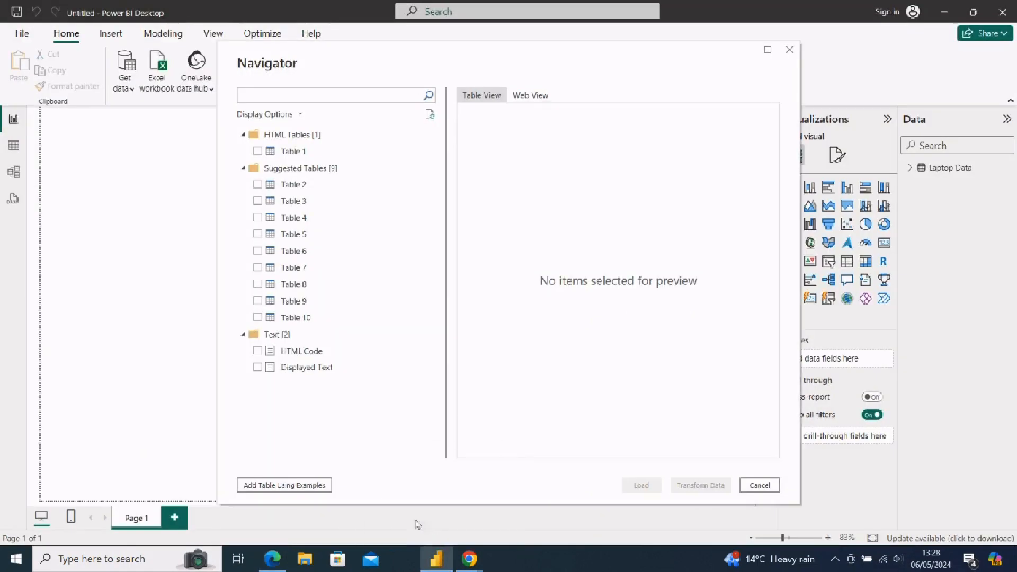
{"action": "left_click", "coordinate": [295, 487]}
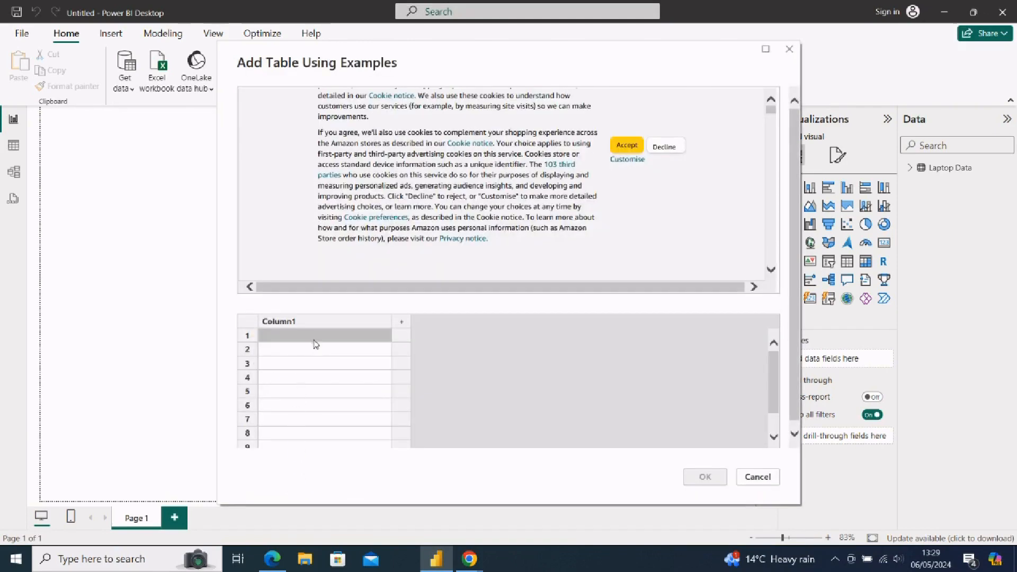
{"action": "left_click", "coordinate": [317, 336]}
{"action": "type", "text": "m"}
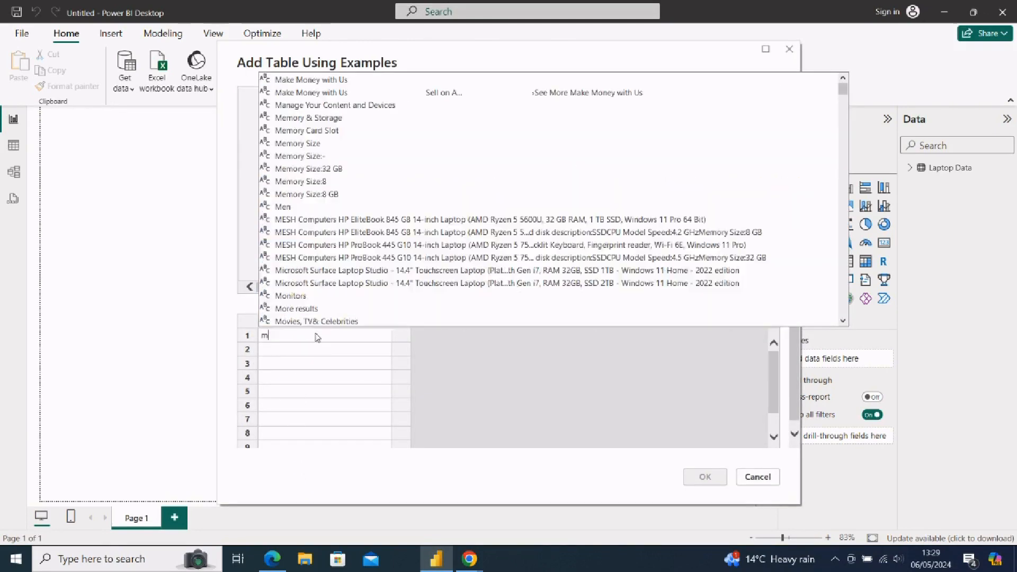
{"action": "type", "text": "esh"}
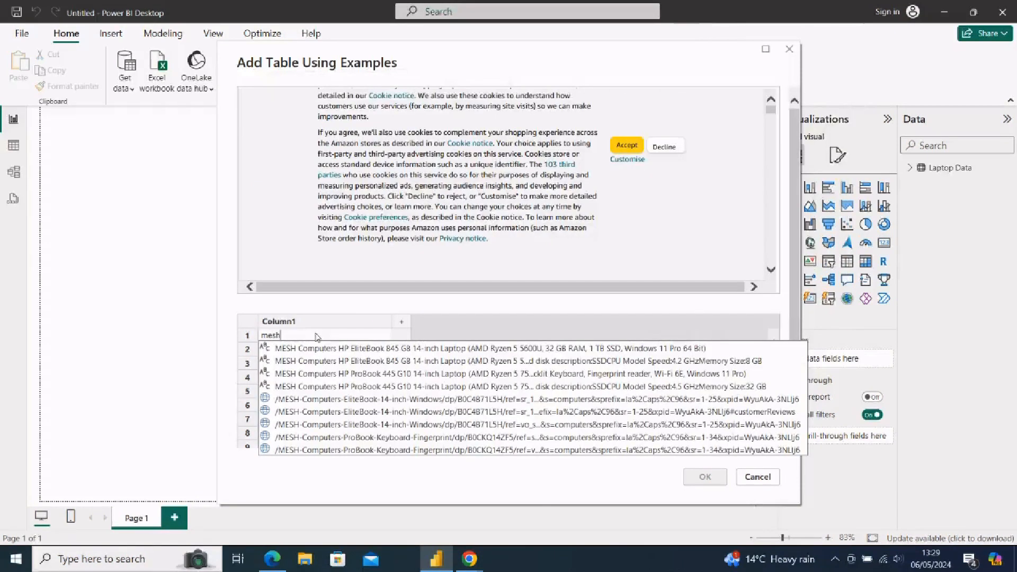
{"action": "left_click", "coordinate": [365, 351]}
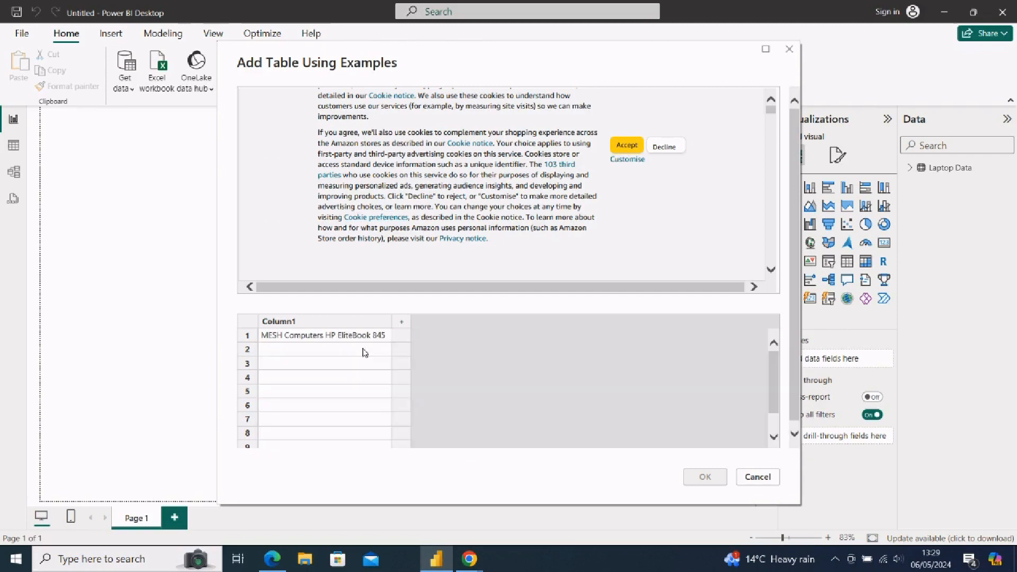
Add Column2 to the example table and set its first example to the laptop's price, £999.00
{"action": "left_click", "coordinate": [401, 327]}
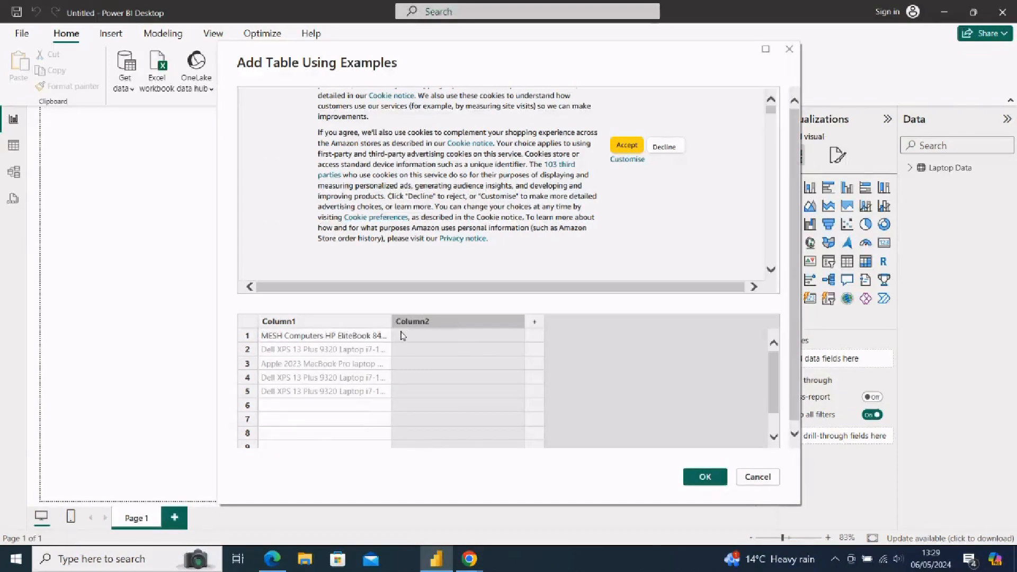
{"action": "left_click", "coordinate": [401, 341]}
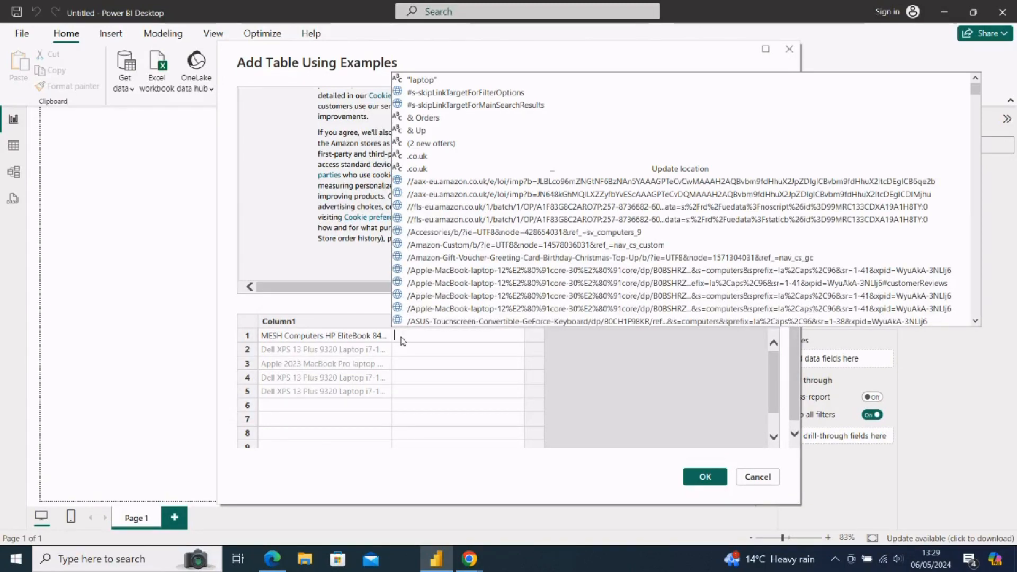
{"action": "type", "text": "999"}
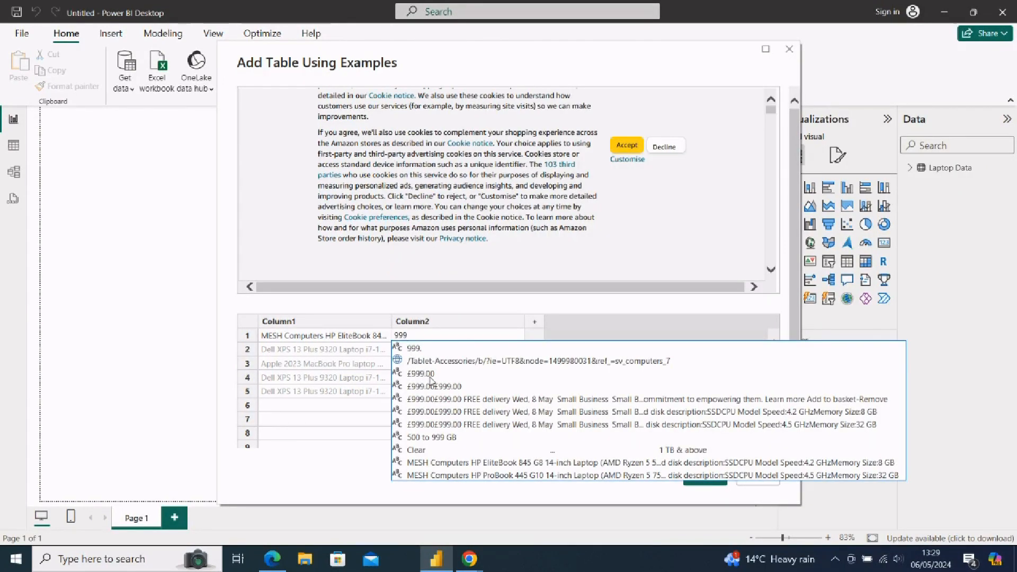
{"action": "left_click", "coordinate": [430, 375]}
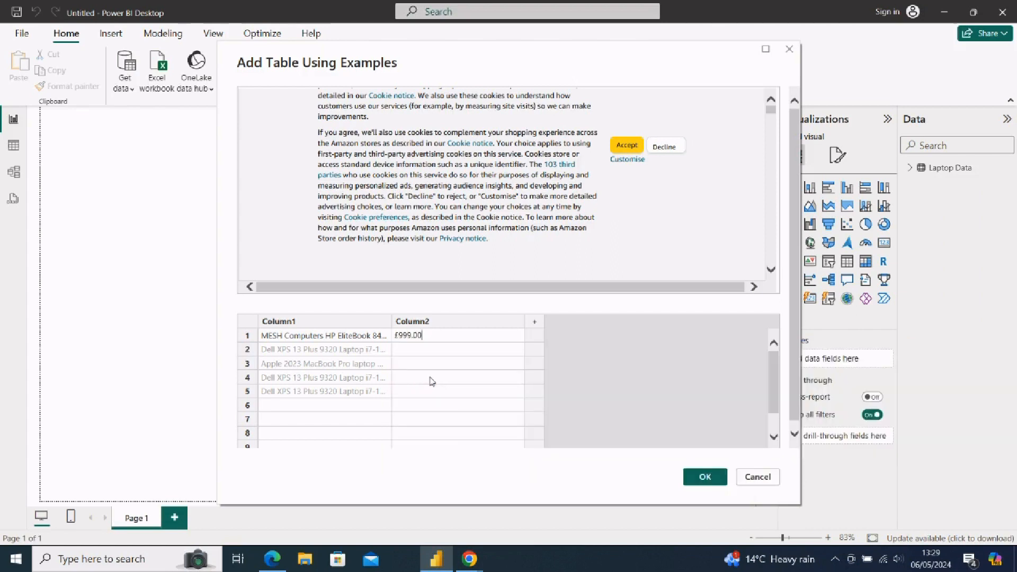
Add Column3, check the first laptop's specifications on the Amazon page, and set the column's first example to the display size, 14 inches
{"action": "left_click", "coordinate": [535, 324]}
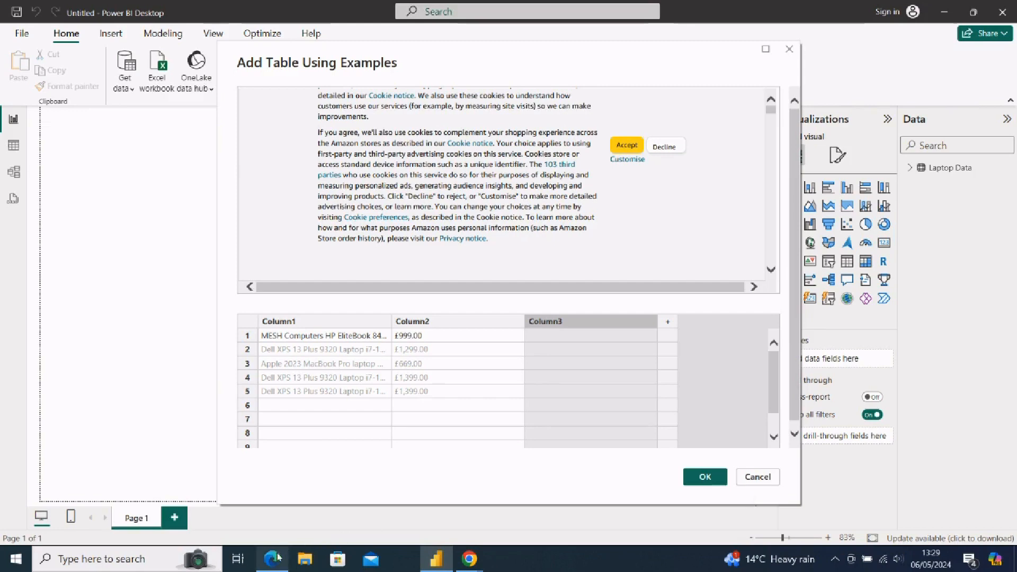
{"action": "mouse_move", "coordinate": [273, 559]}
{"action": "left_click", "coordinate": [273, 498]}
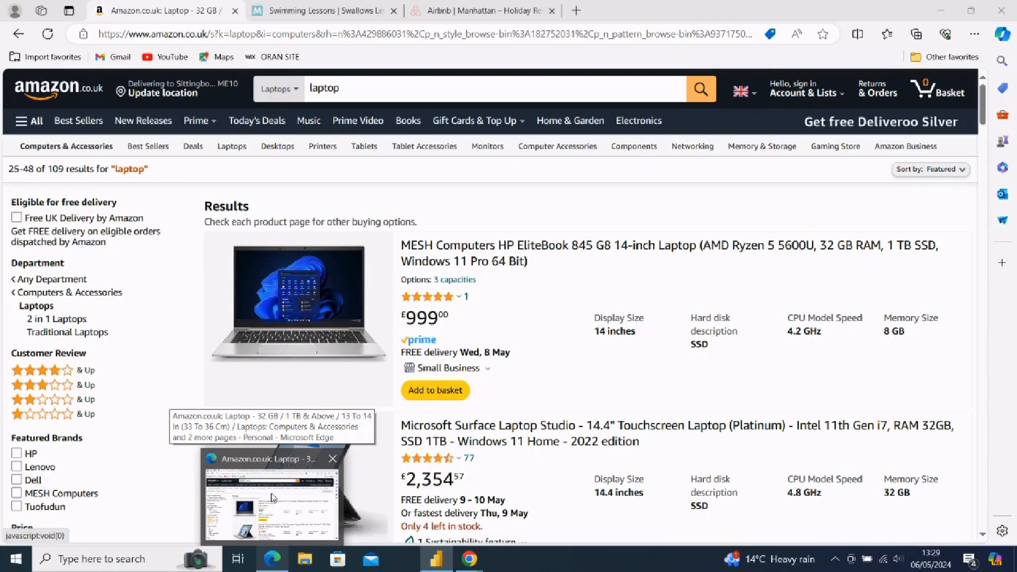
{"action": "left_click", "coordinate": [441, 561]}
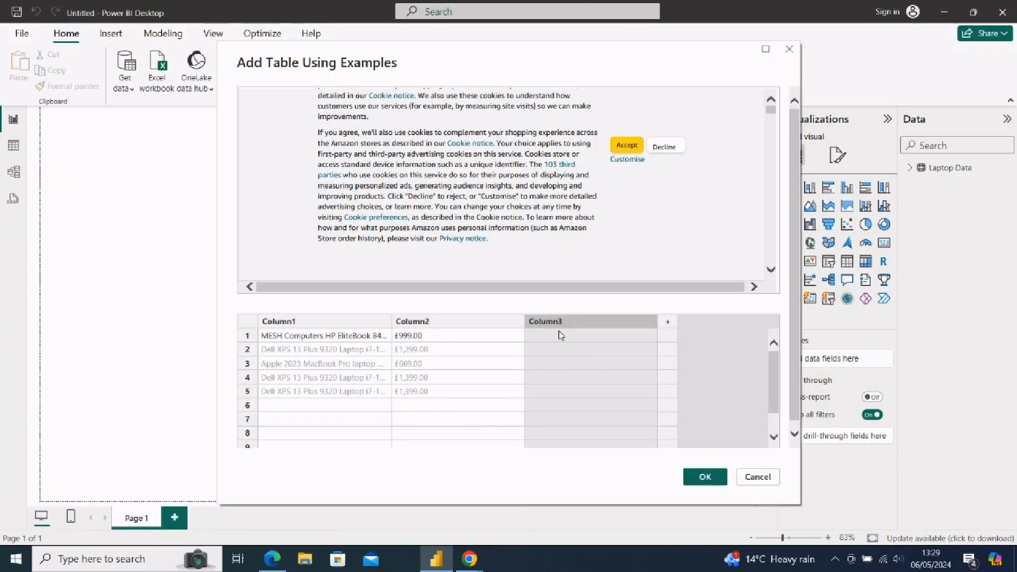
{"action": "left_click", "coordinate": [561, 336]}
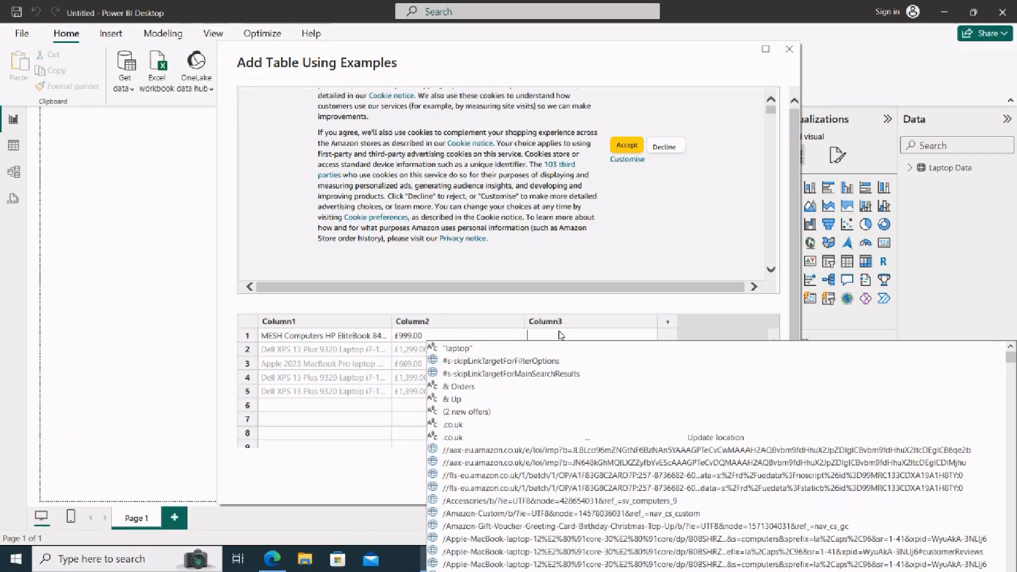
{"action": "type", "text": "14"}
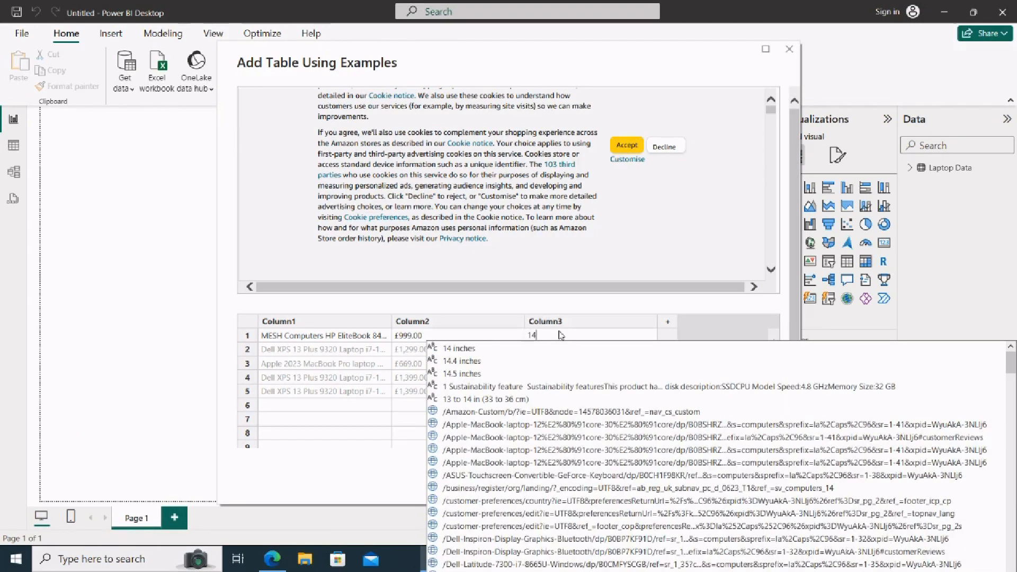
{"action": "left_click", "coordinate": [469, 353]}
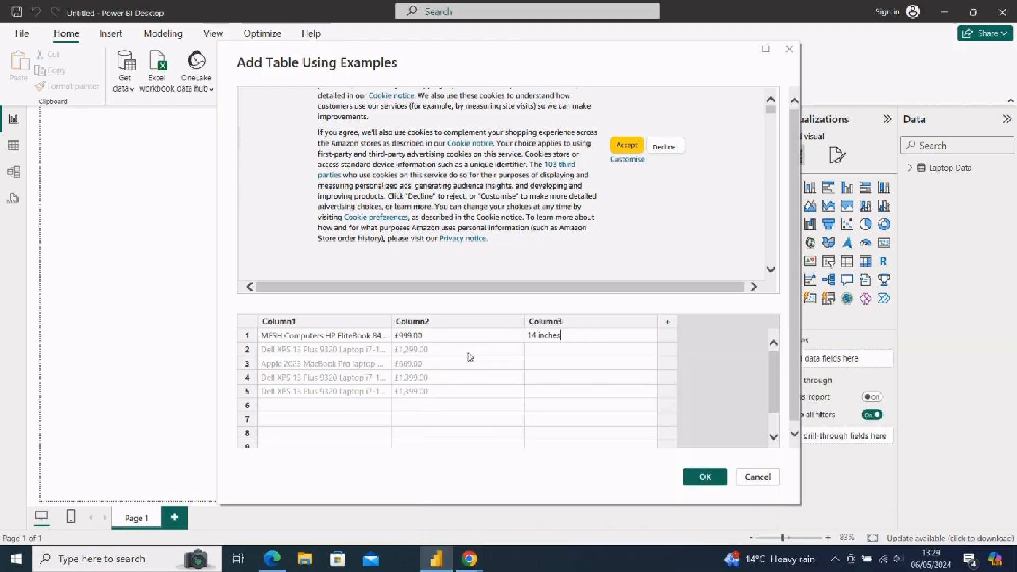
Add Column4 to the example table and set its first example to the hard disk description, SSD
{"action": "left_click", "coordinate": [673, 325]}
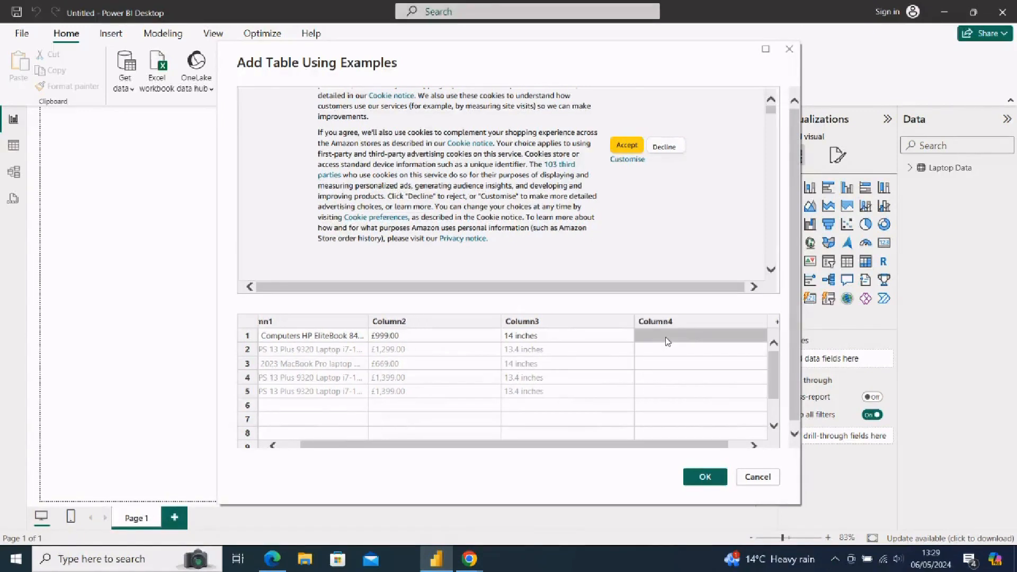
{"action": "left_click", "coordinate": [666, 338]}
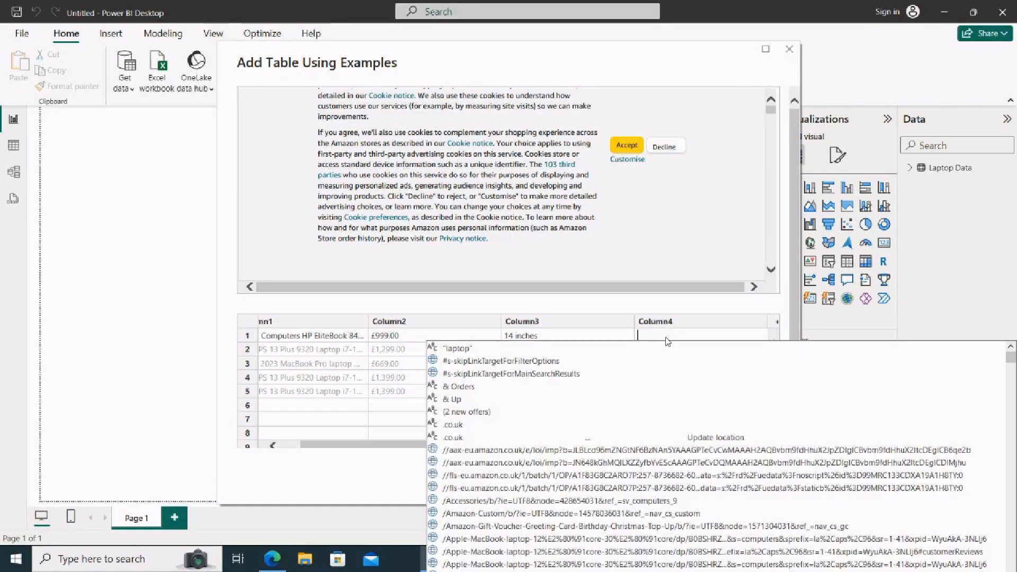
{"action": "type", "text": "SSD"}
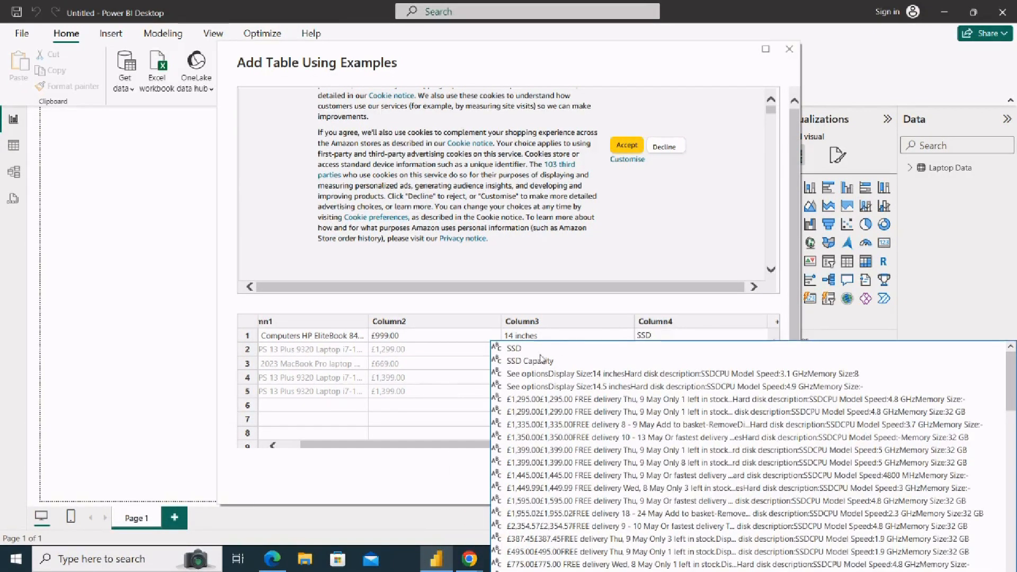
{"action": "left_click", "coordinate": [518, 351]}
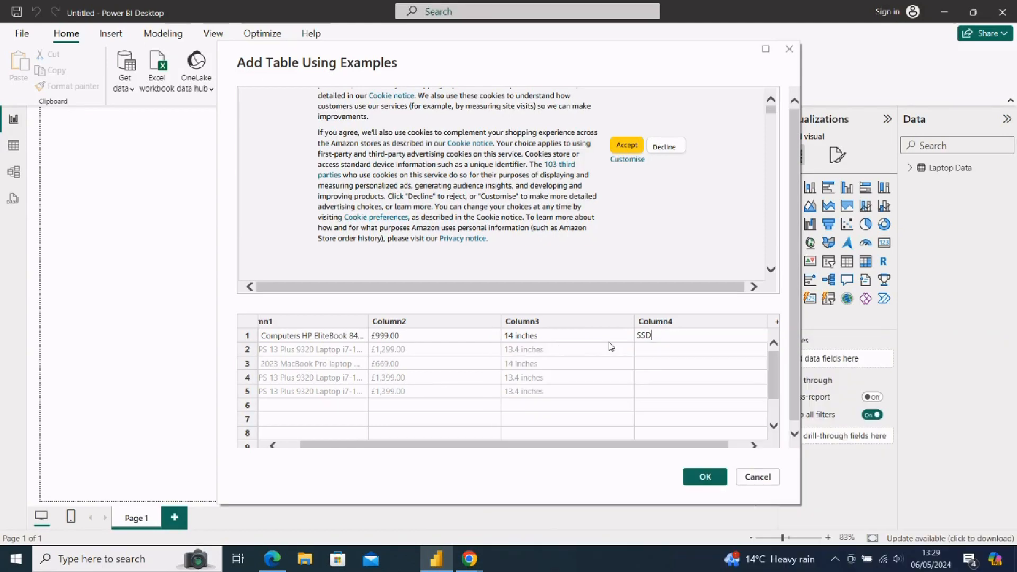
Add Column5 to the example table and set its first example to the laptop's CPU model speed, 4.2 GHz
{"action": "left_click", "coordinate": [777, 325]}
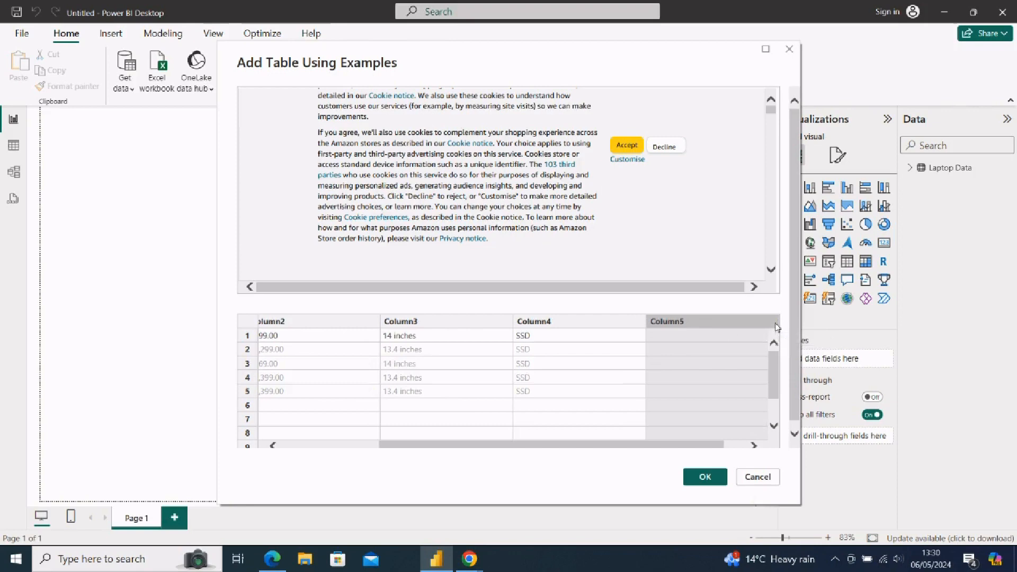
{"action": "mouse_move", "coordinate": [275, 560]}
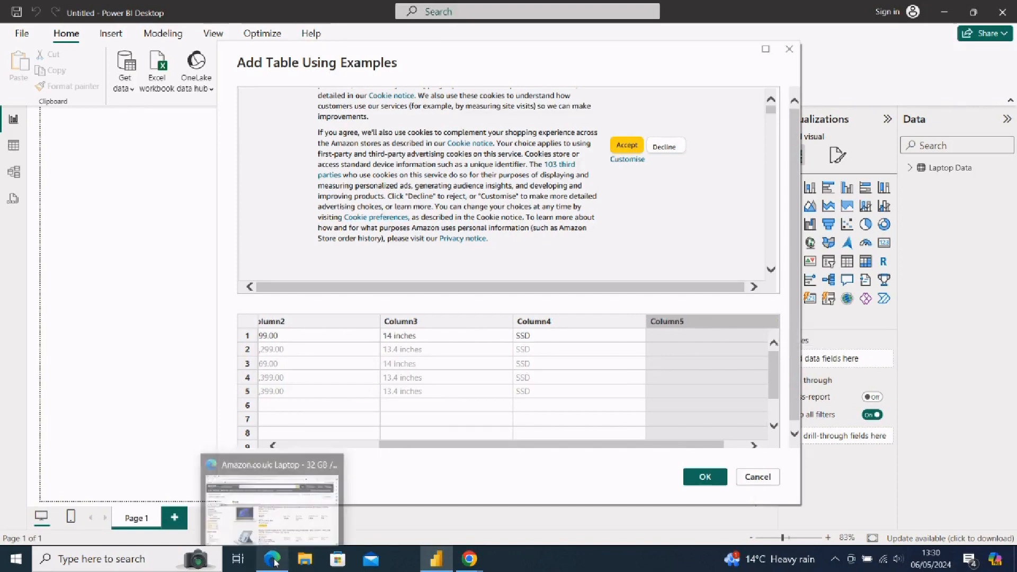
{"action": "mouse_move", "coordinate": [281, 510]}
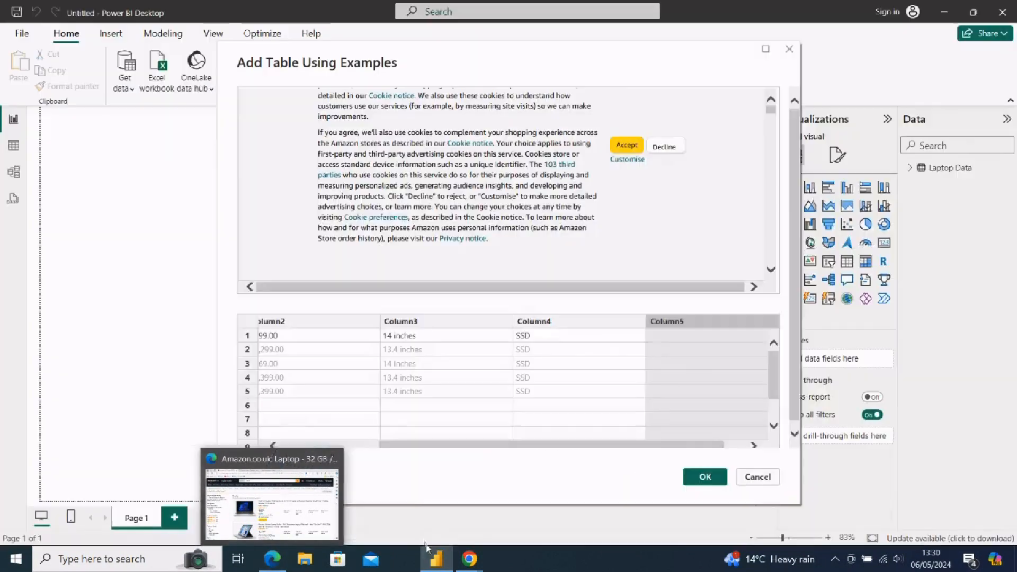
{"action": "double_click", "coordinate": [682, 338]}
{"action": "type", "text": "4"}
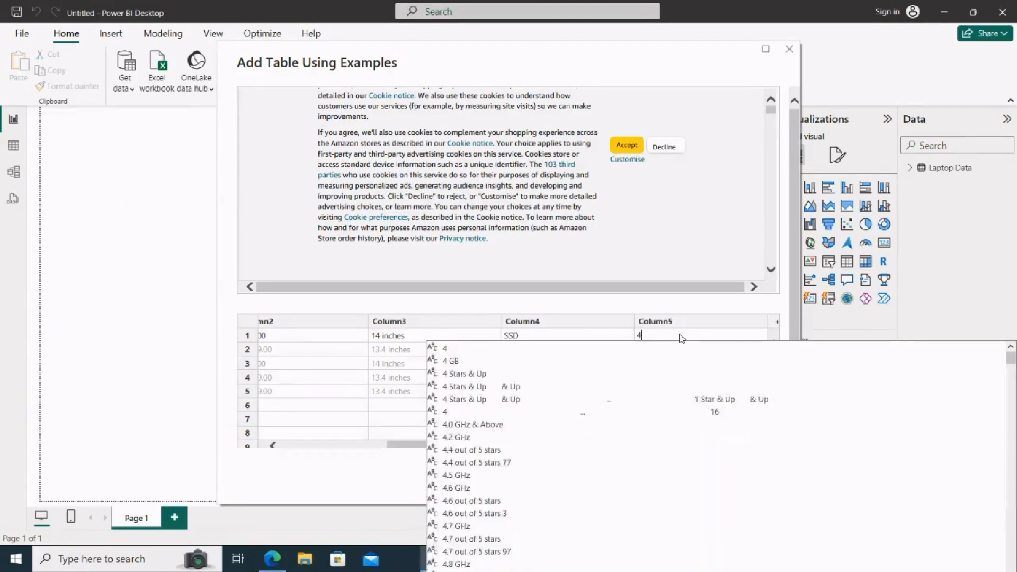
{"action": "type", "text": ".2"}
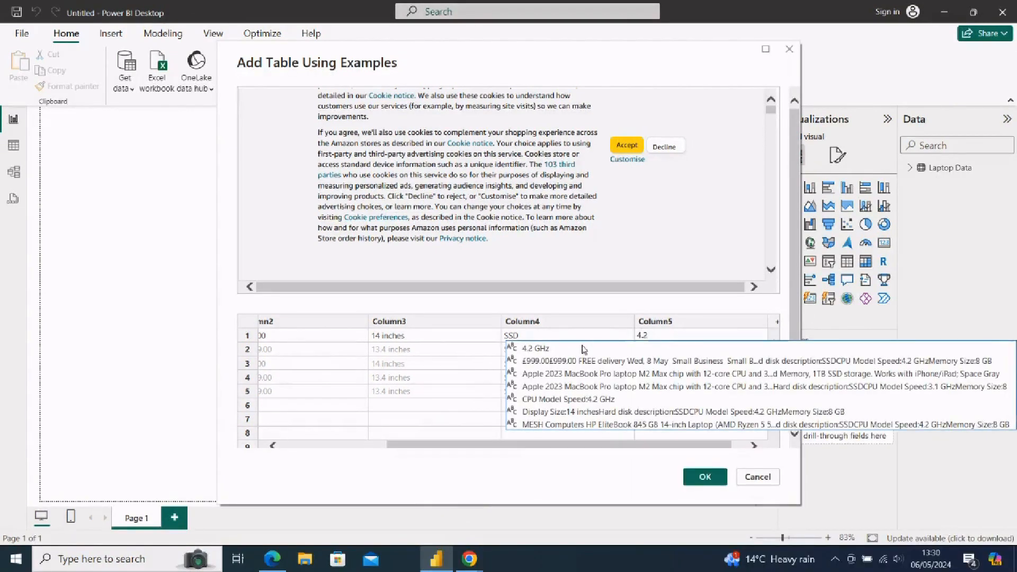
{"action": "left_click", "coordinate": [548, 352]}
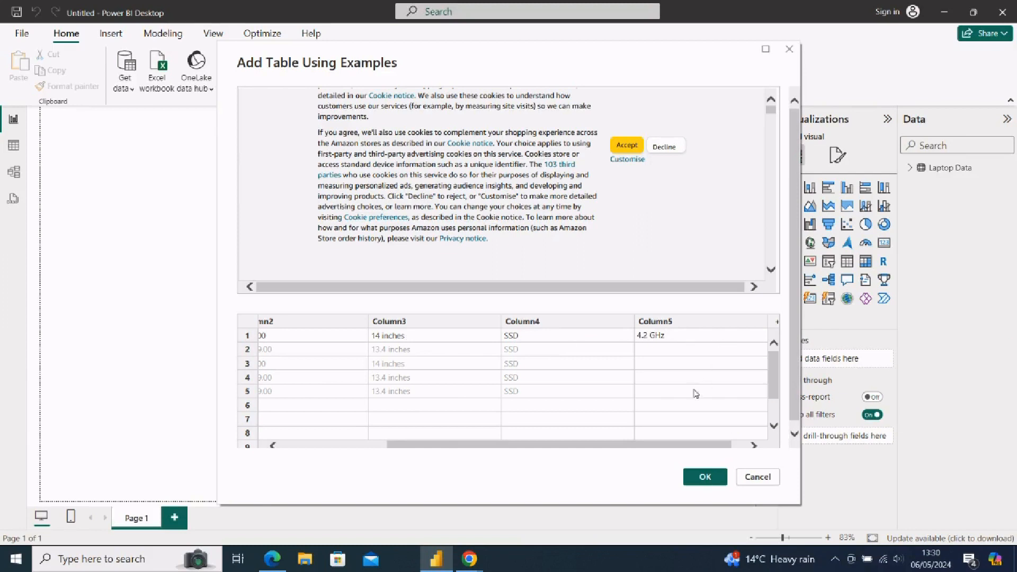
Add Column6 to the example table and set its first example to the laptop's memory size, 8 GB
{"action": "left_click", "coordinate": [778, 323]}
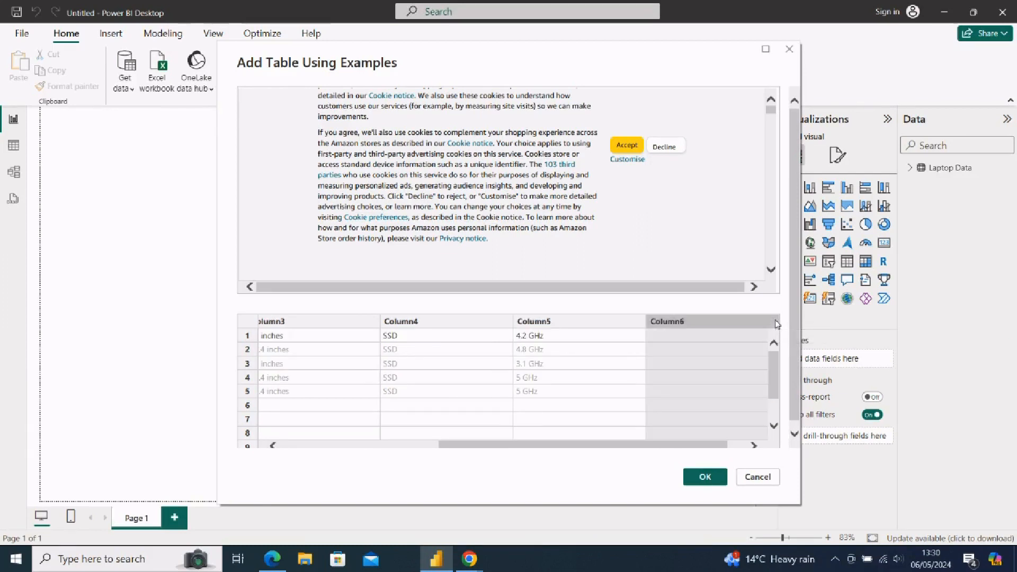
{"action": "left_click", "coordinate": [672, 337]}
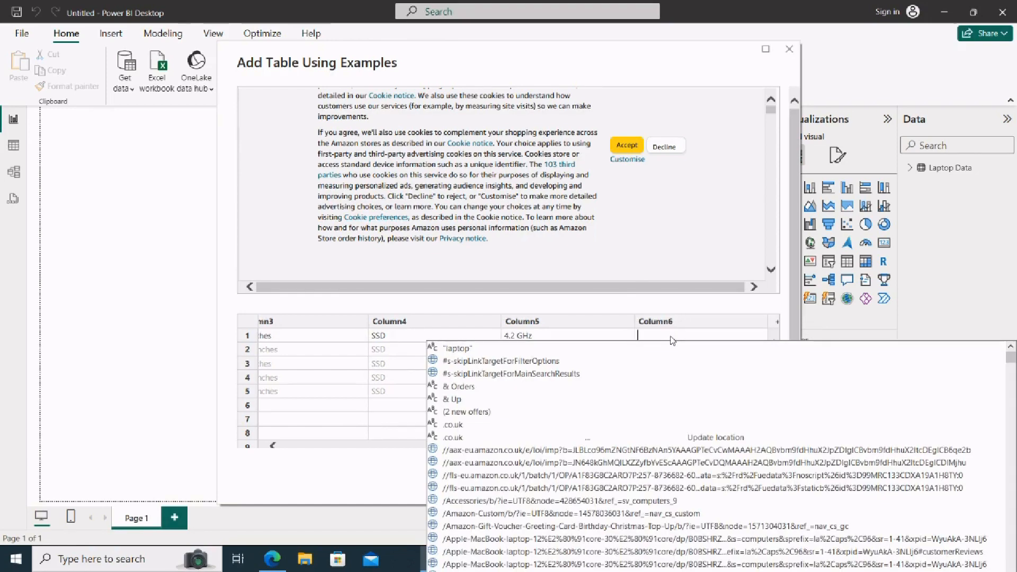
{"action": "type", "text": "8"}
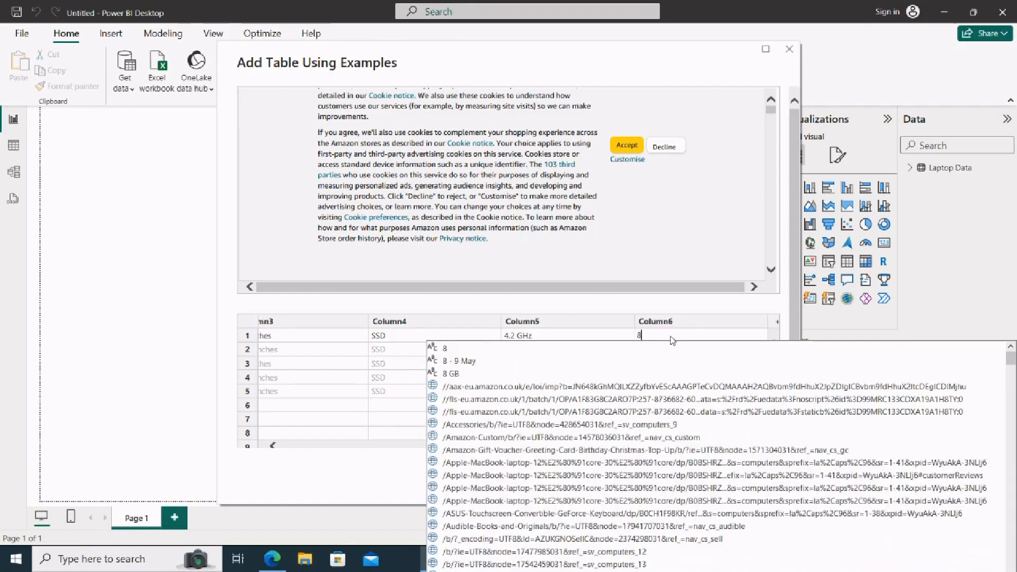
{"action": "left_click", "coordinate": [452, 374]}
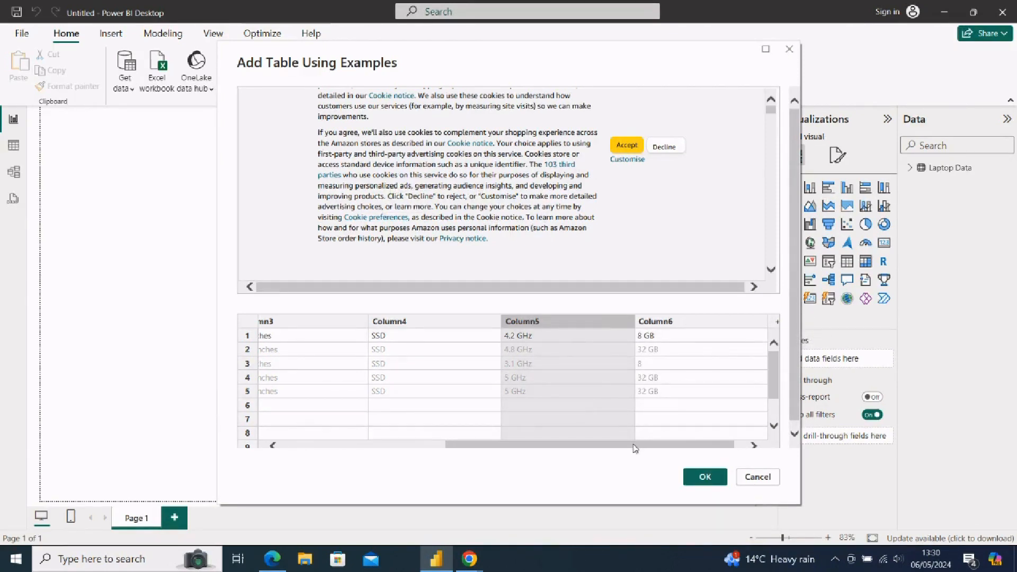
Check the second laptop on the Amazon page and set Column1's second example to the Microsoft Surface Laptop Studio title with SSD 1TB
{"action": "left_click_drag", "start_coordinate": [635, 449], "coordinate": [408, 446]}
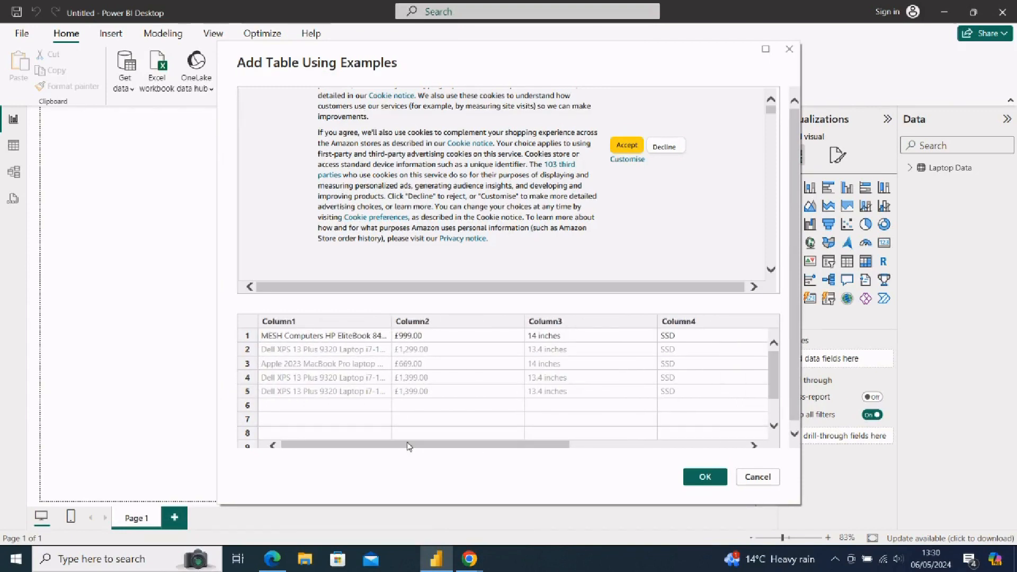
{"action": "left_click", "coordinate": [272, 562]}
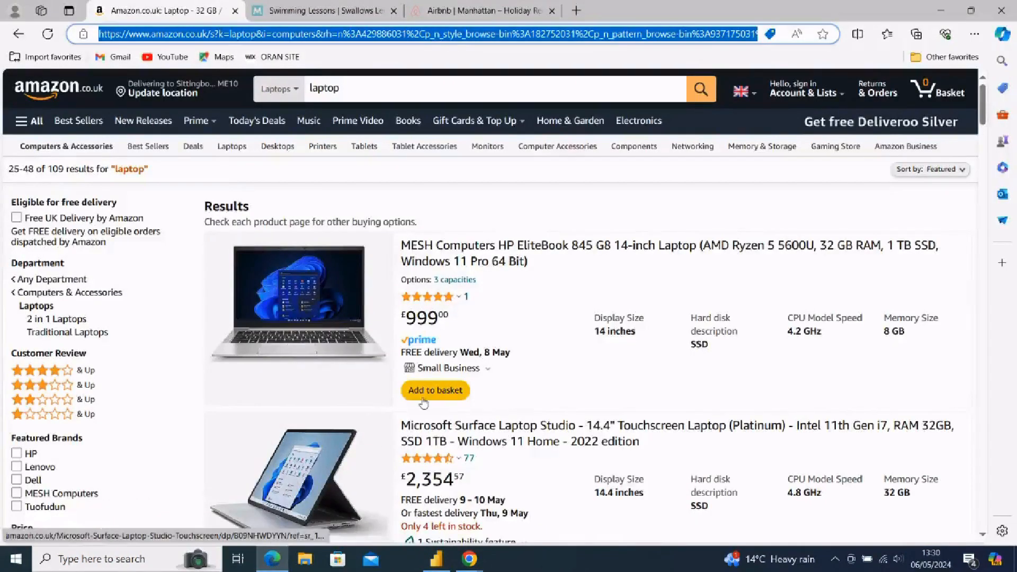
{"action": "scroll", "coordinate": [473, 409], "scroll_direction": "down", "scroll_amount": 2}
{"action": "scroll", "coordinate": [473, 409], "scroll_direction": "down", "scroll_amount": 2}
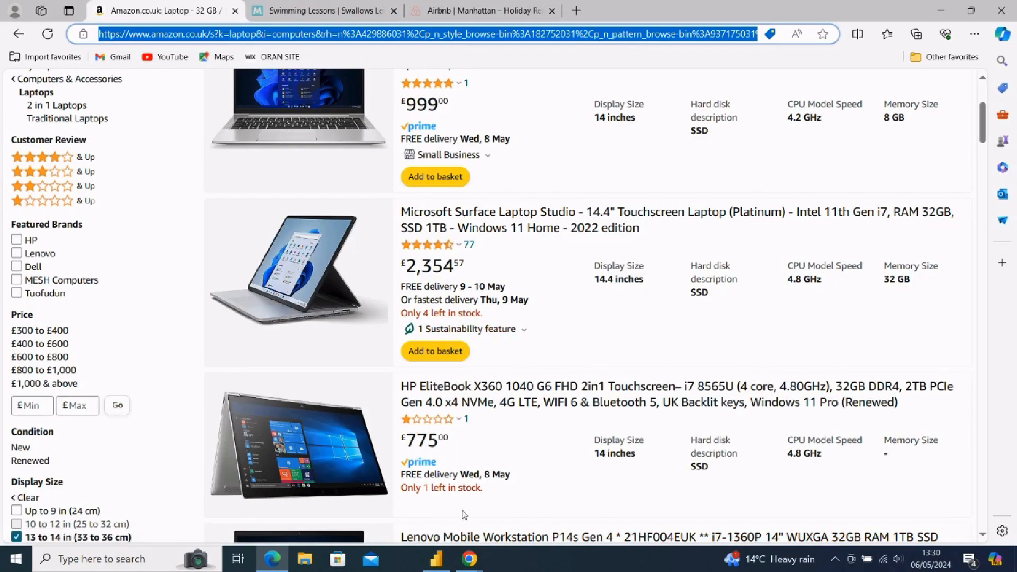
{"action": "left_click", "coordinate": [434, 566]}
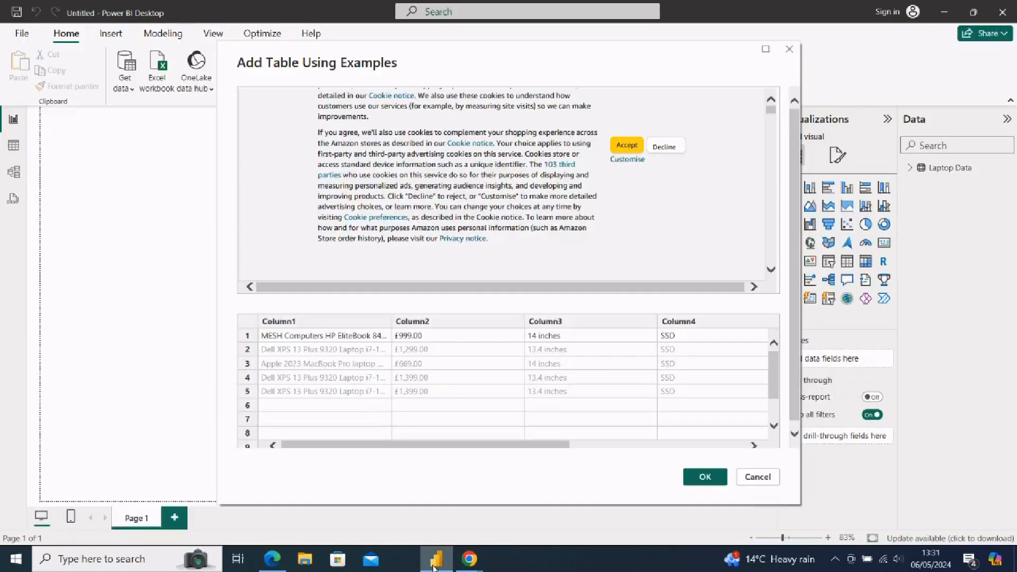
{"action": "double_click", "coordinate": [306, 351]}
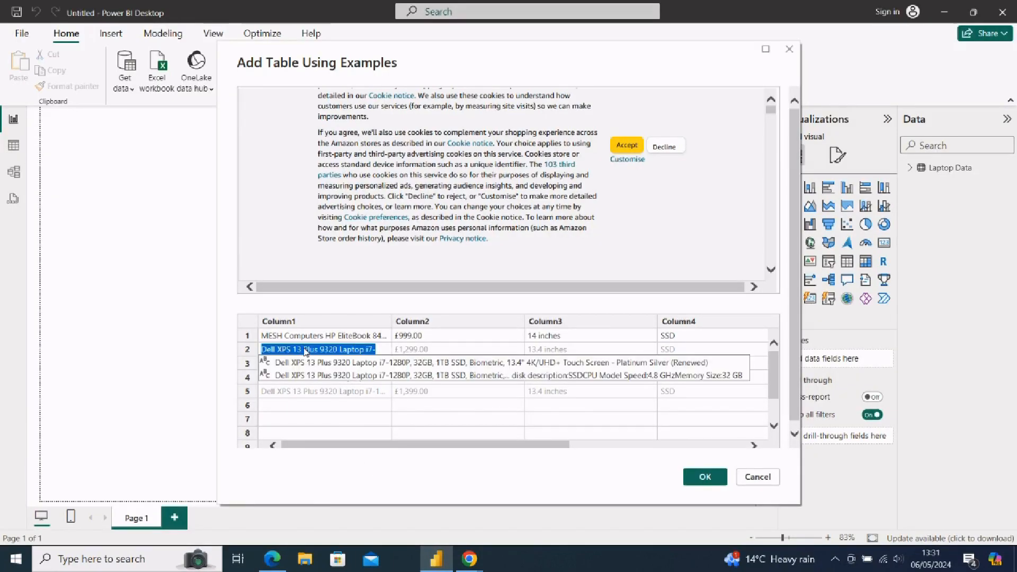
{"action": "type", "text": "Microsoft"}
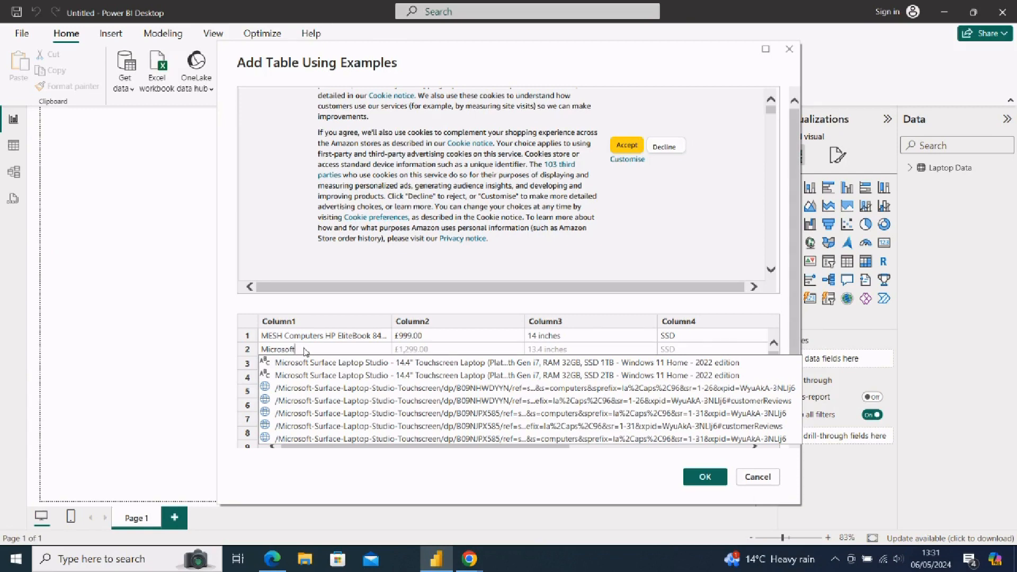
{"action": "left_click", "coordinate": [359, 366]}
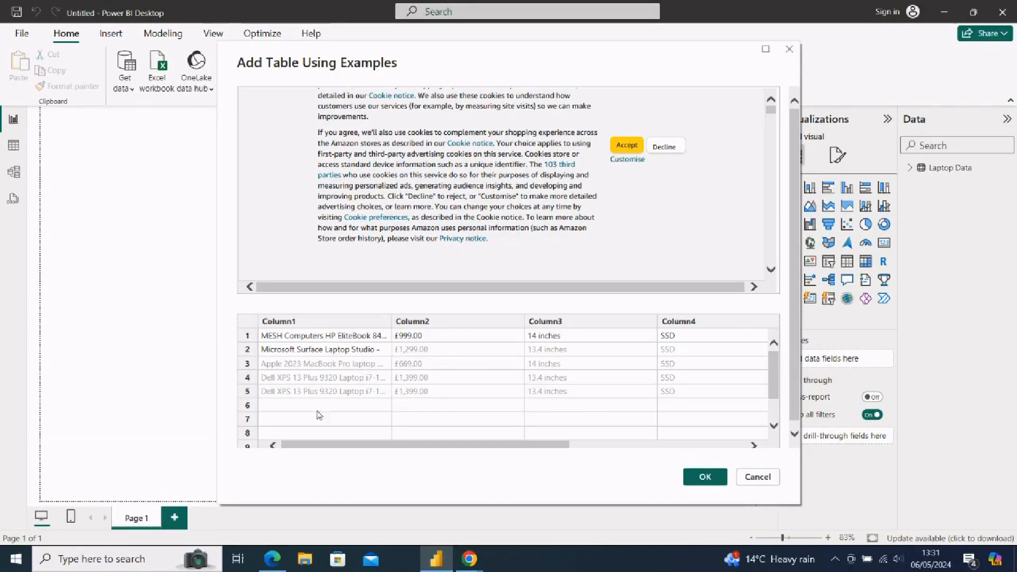
{"action": "mouse_move", "coordinate": [268, 566]}
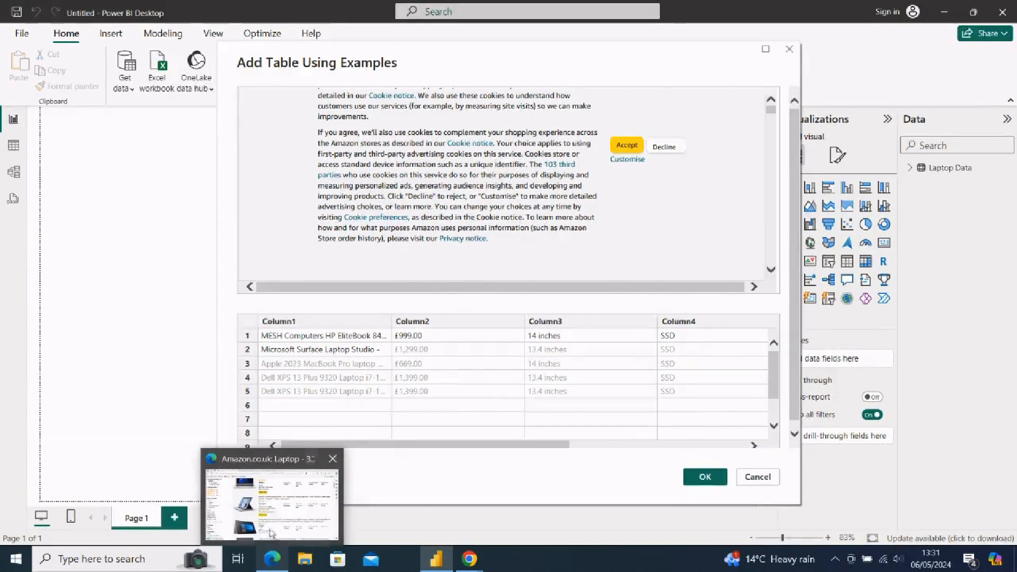
{"action": "left_click", "coordinate": [270, 507]}
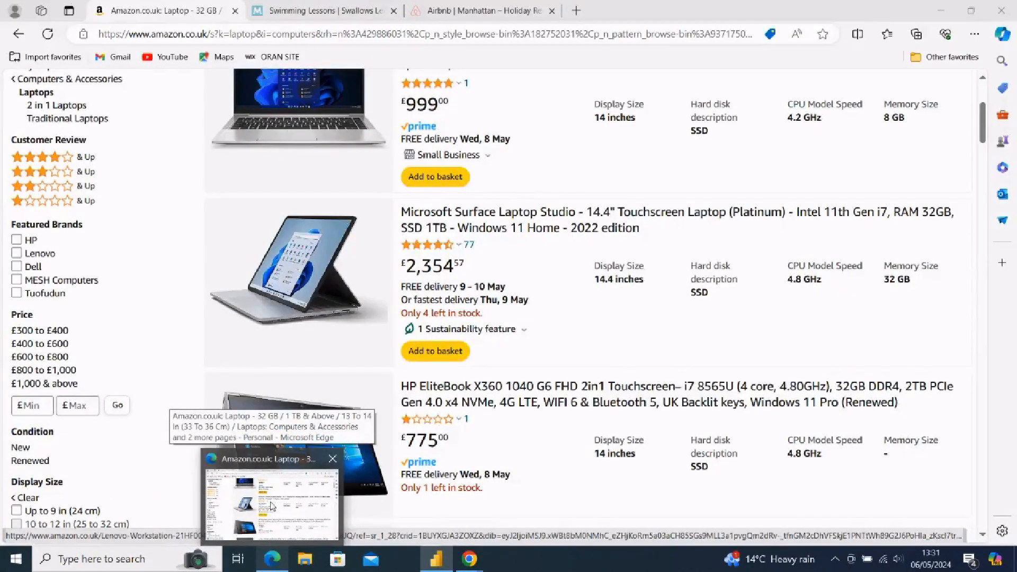
{"action": "left_click", "coordinate": [438, 561]}
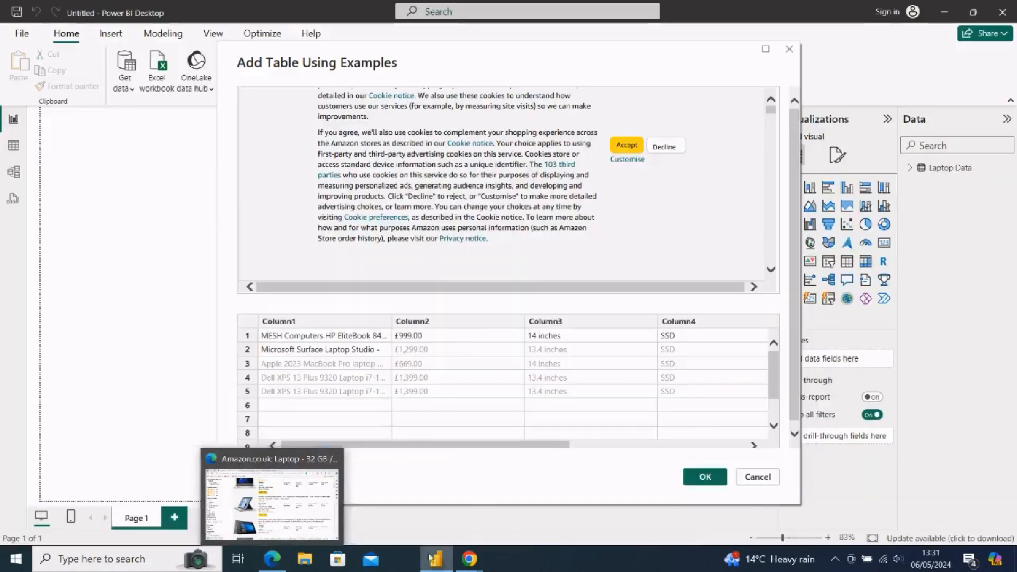
{"action": "left_click", "coordinate": [416, 355]}
{"action": "type", "text": "2354"}
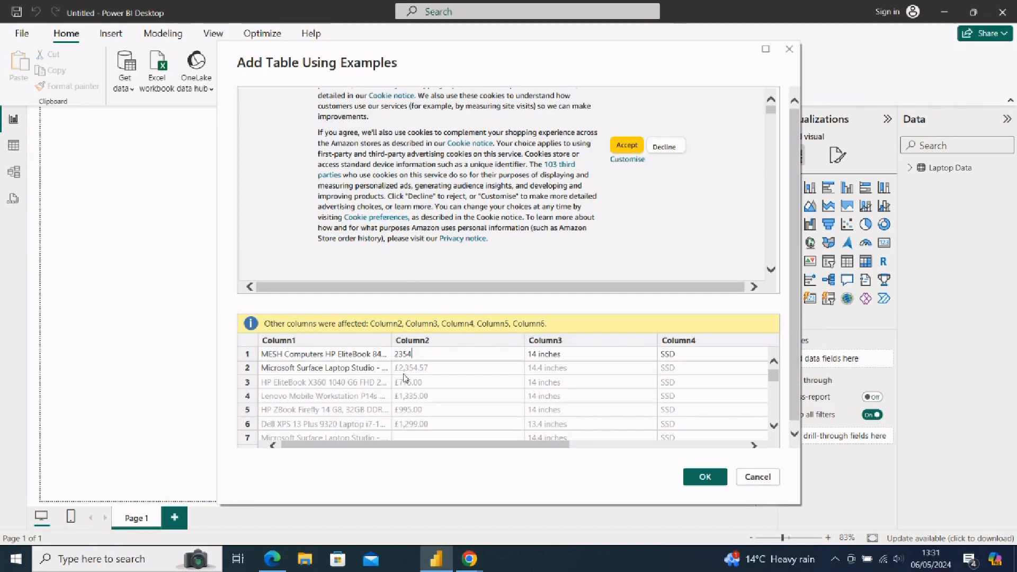
{"action": "key", "text": "BackSpace"}
{"action": "key", "text": "BackSpace"}
{"action": "key", "text": "BackSpace"}
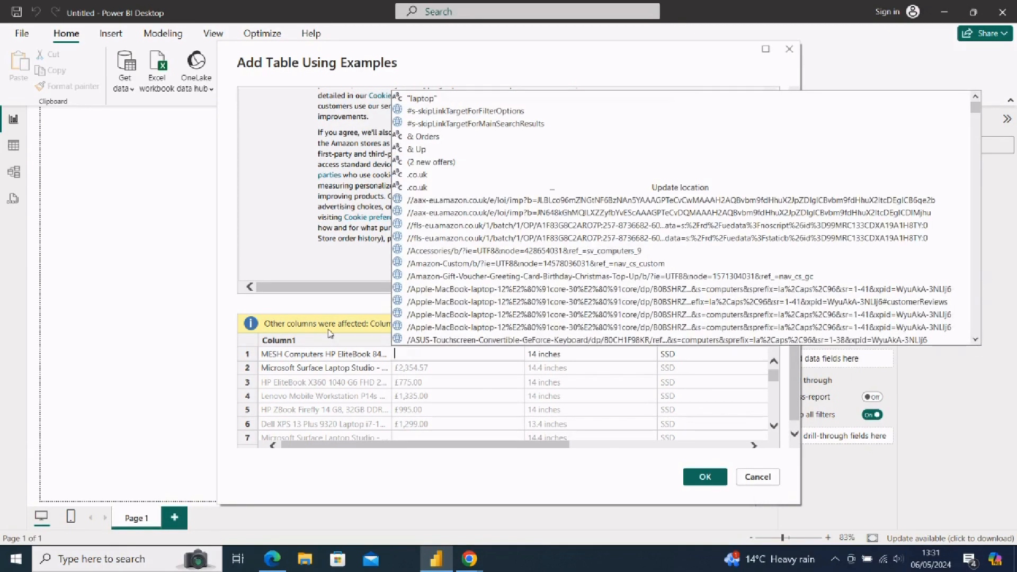
Accept the suggested HP EliteBook X360 1040 G6 title as Column1's third example
{"action": "left_click", "coordinate": [353, 369]}
{"action": "double_click", "coordinate": [353, 370]}
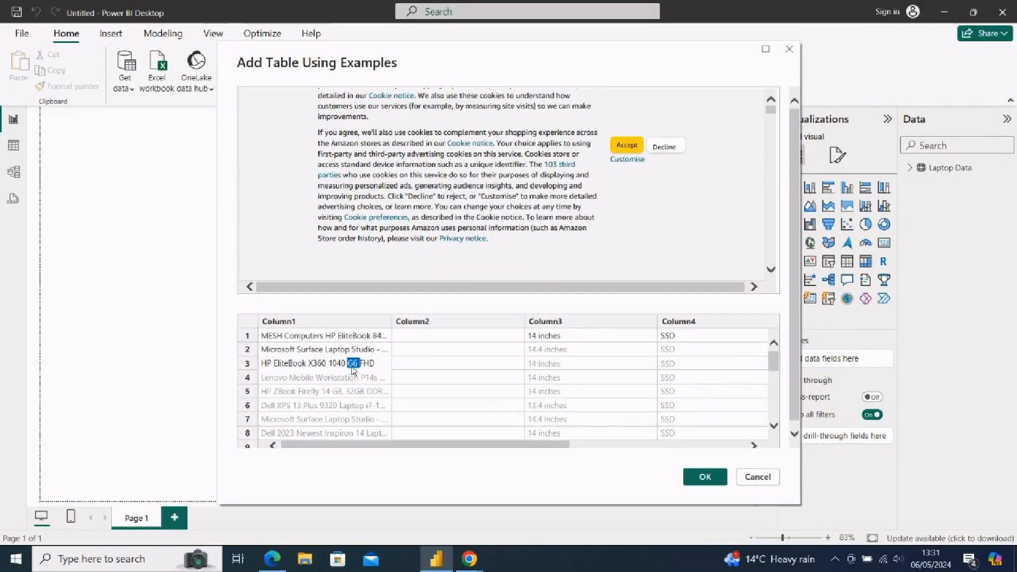
{"action": "left_click", "coordinate": [429, 351]}
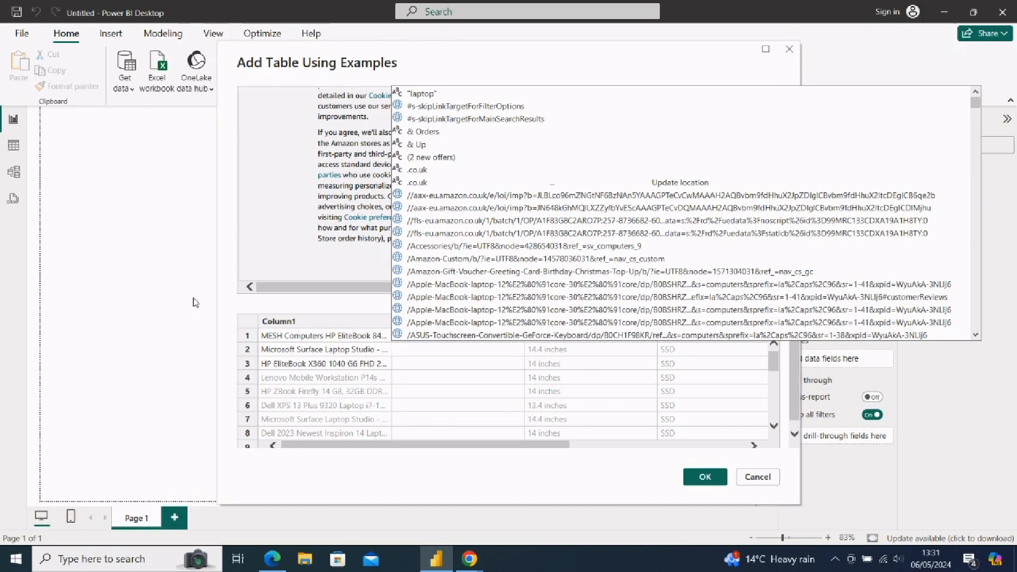
{"action": "left_click", "coordinate": [377, 339]}
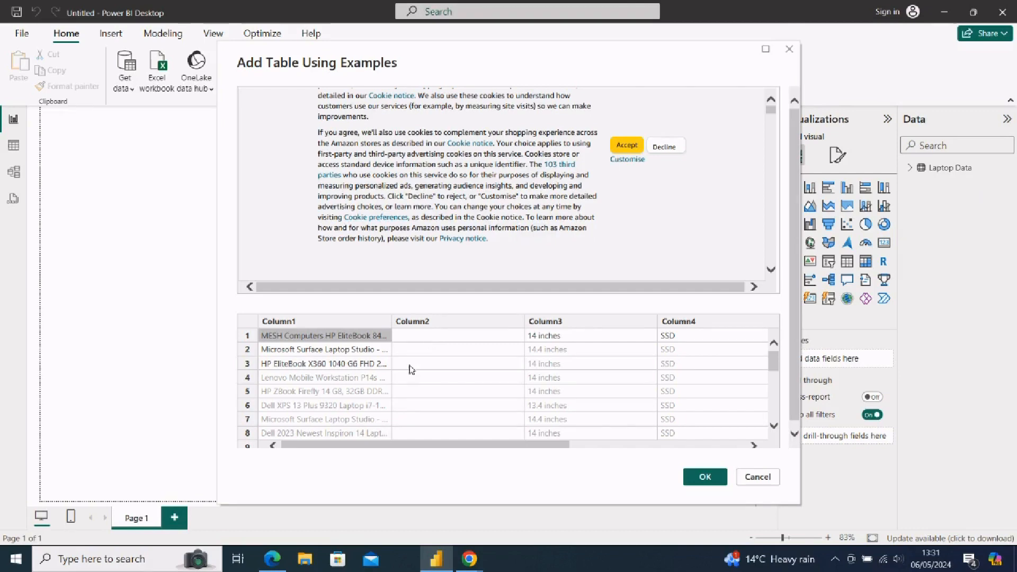
Set Column2's first example to £999.00 and its second example to £2,354.57
{"action": "mouse_move", "coordinate": [271, 559]}
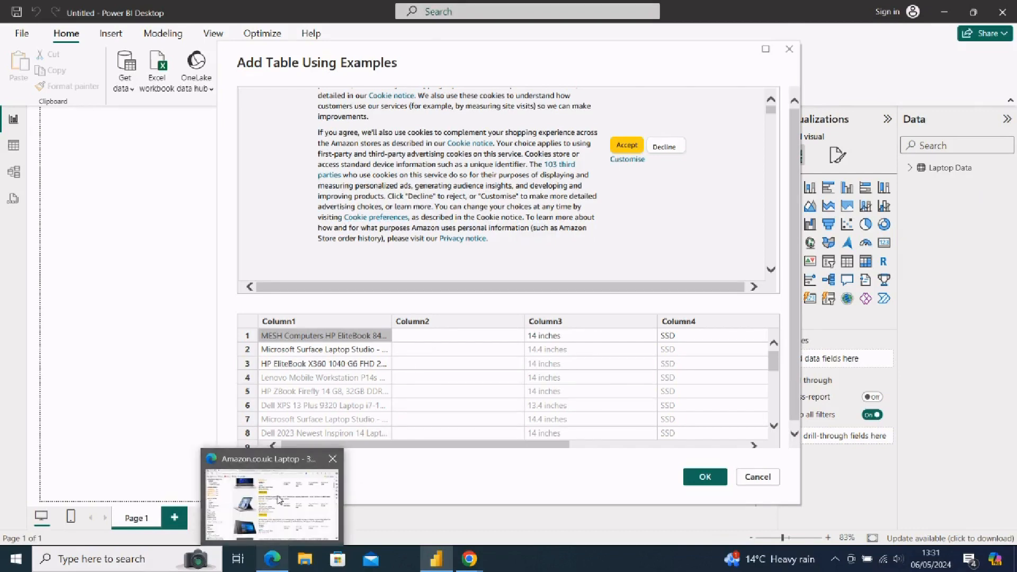
{"action": "mouse_move", "coordinate": [279, 500]}
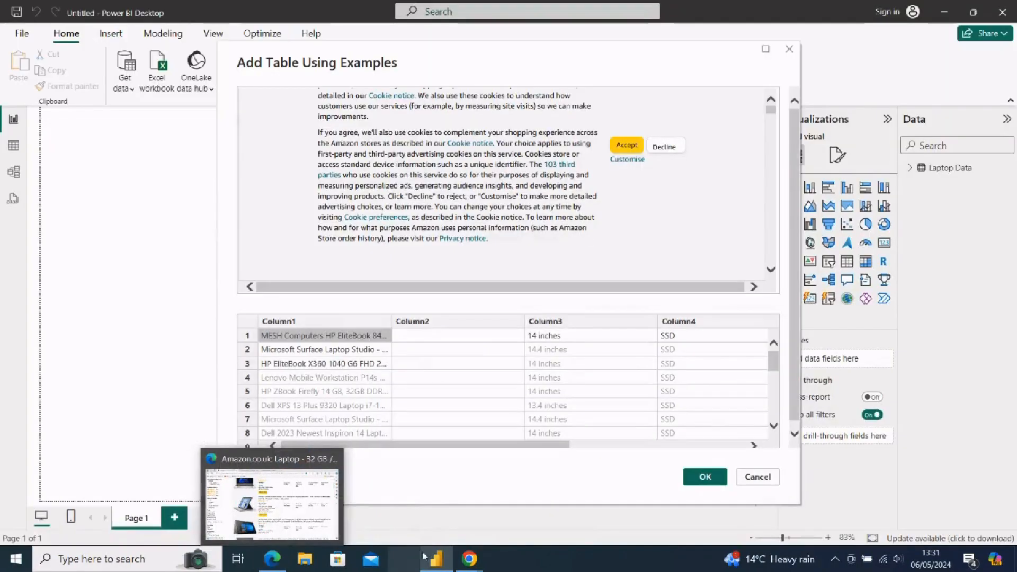
{"action": "left_click", "coordinate": [421, 336]}
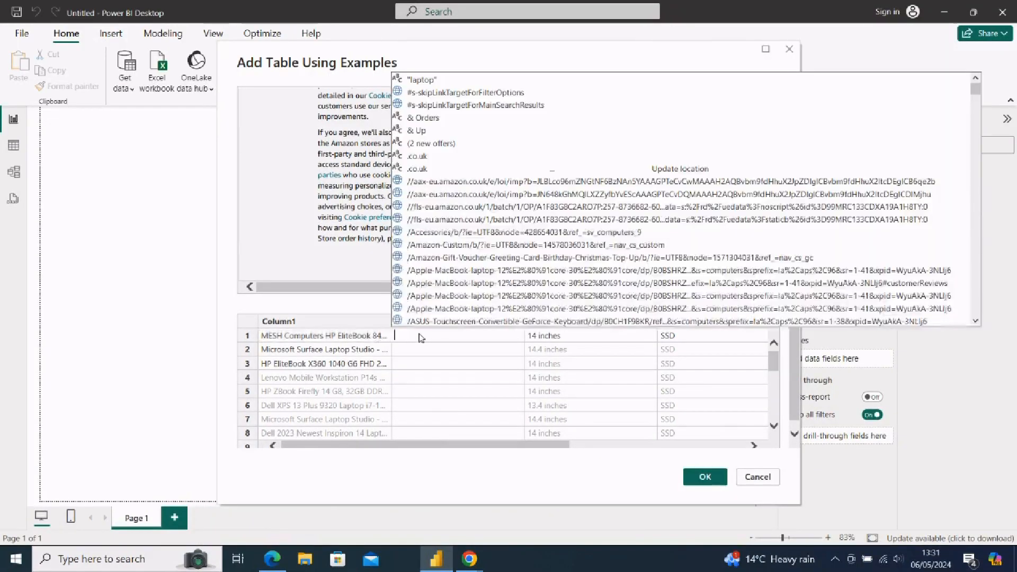
{"action": "type", "text": "999"}
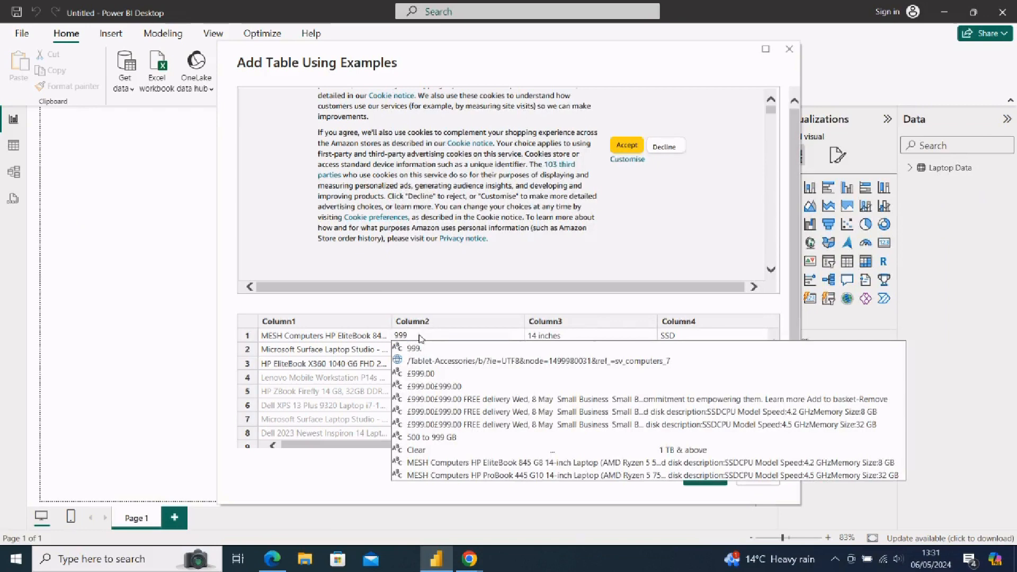
{"action": "left_click", "coordinate": [424, 374]}
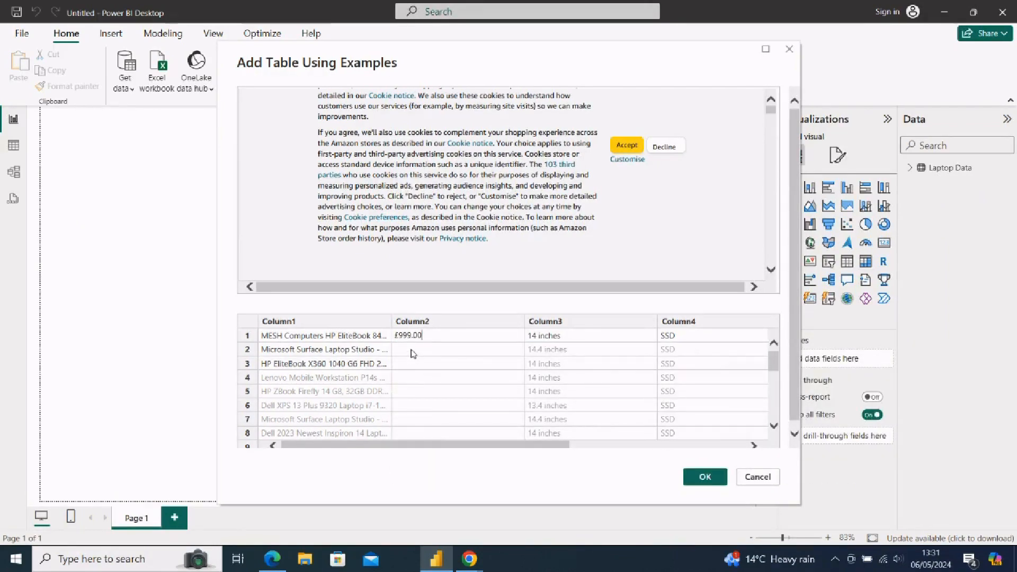
{"action": "left_click", "coordinate": [414, 353]}
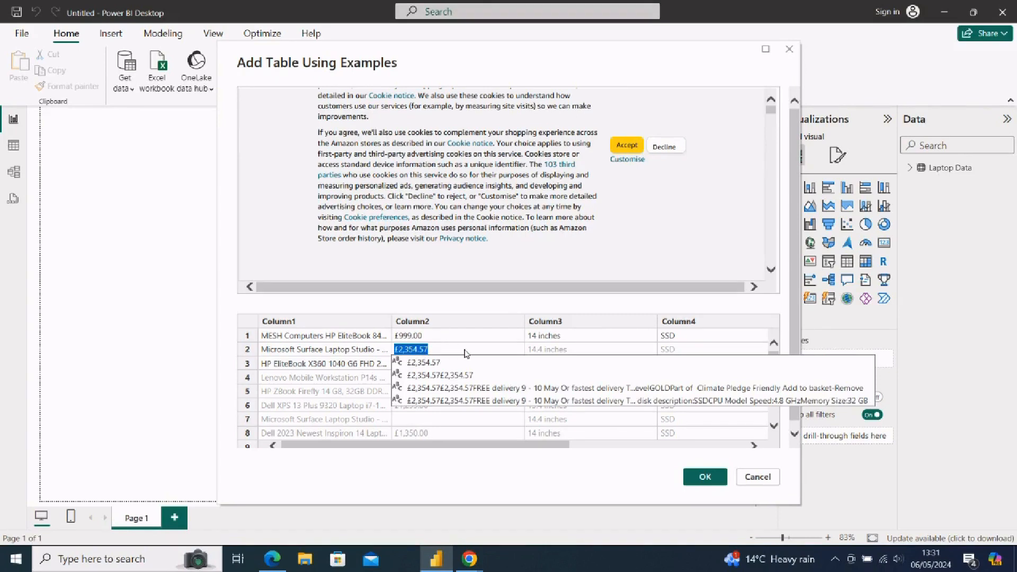
{"action": "left_click", "coordinate": [438, 367]}
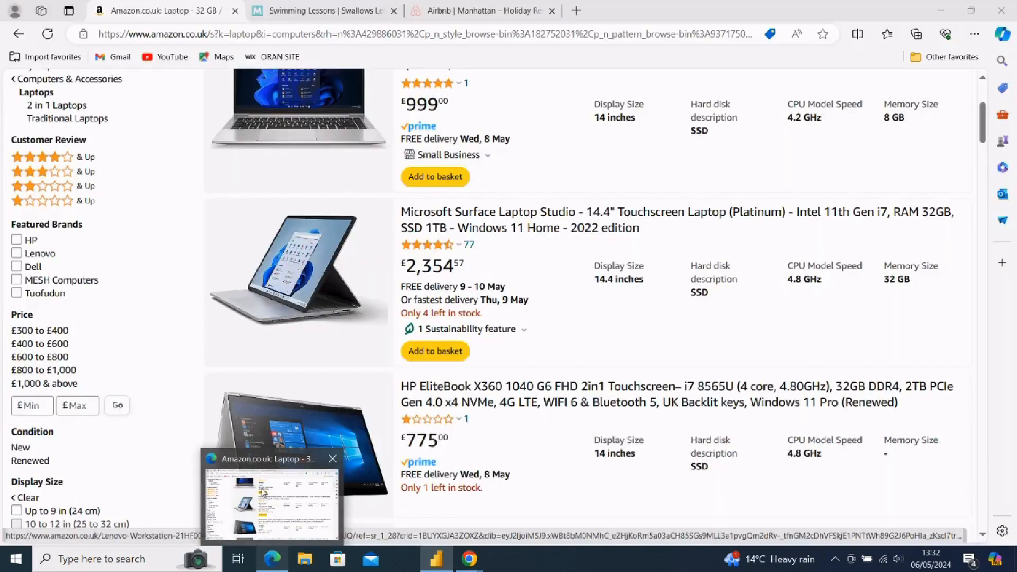
Compare the example table's prices, display sizes, CPU speeds and memory sizes with the laptop listings on the Amazon page
{"action": "mouse_move", "coordinate": [263, 493]}
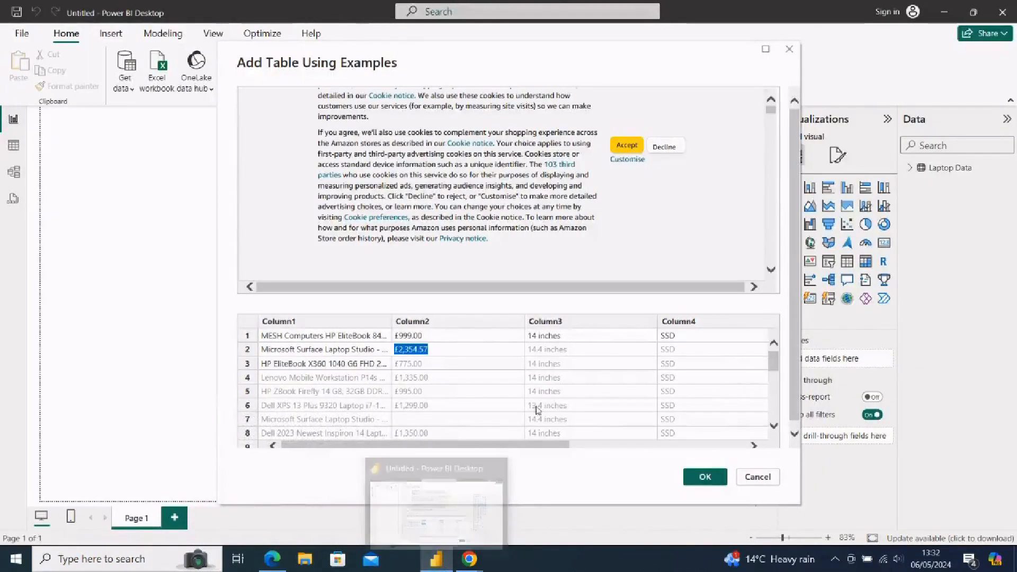
{"action": "left_click_drag", "start_coordinate": [565, 446], "coordinate": [706, 440]}
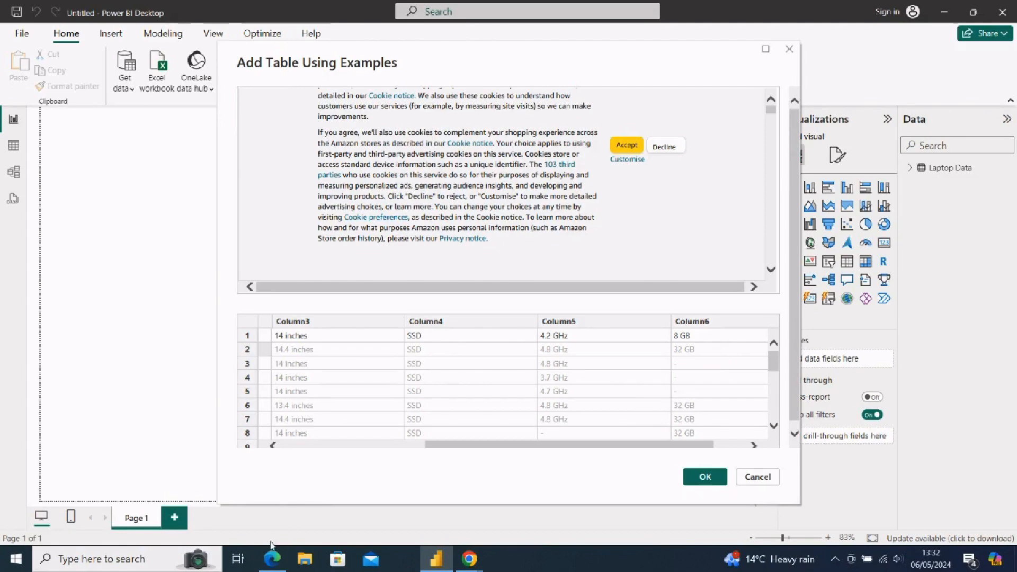
{"action": "left_click", "coordinate": [271, 560]}
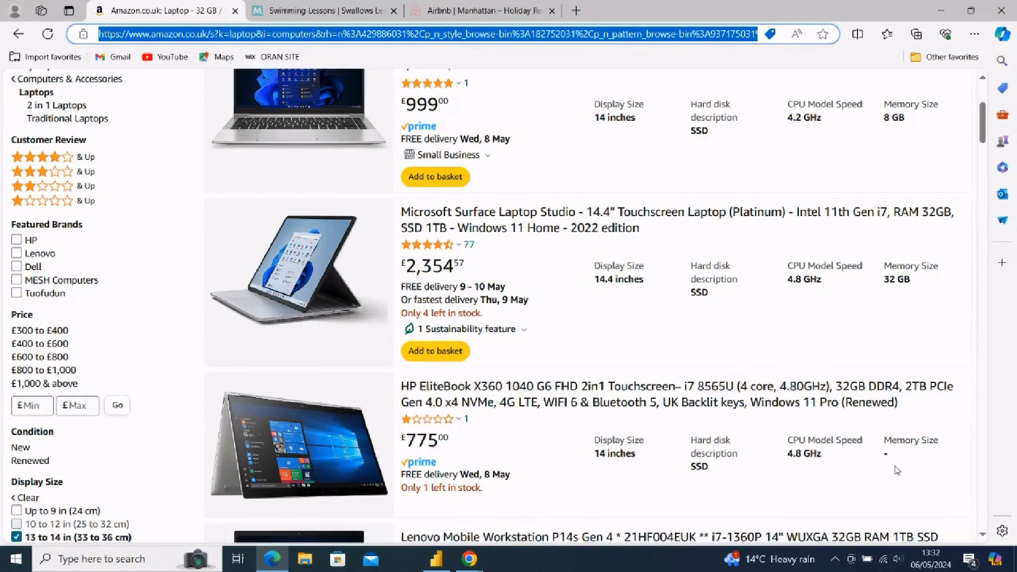
{"action": "left_click_drag", "start_coordinate": [983, 139], "coordinate": [987, 190]}
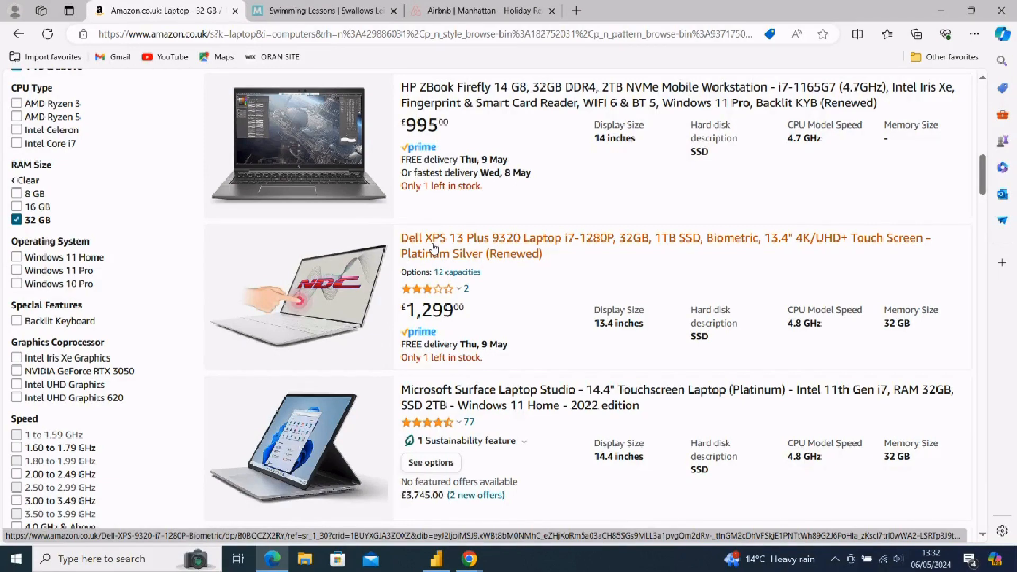
{"action": "left_click", "coordinate": [435, 564]}
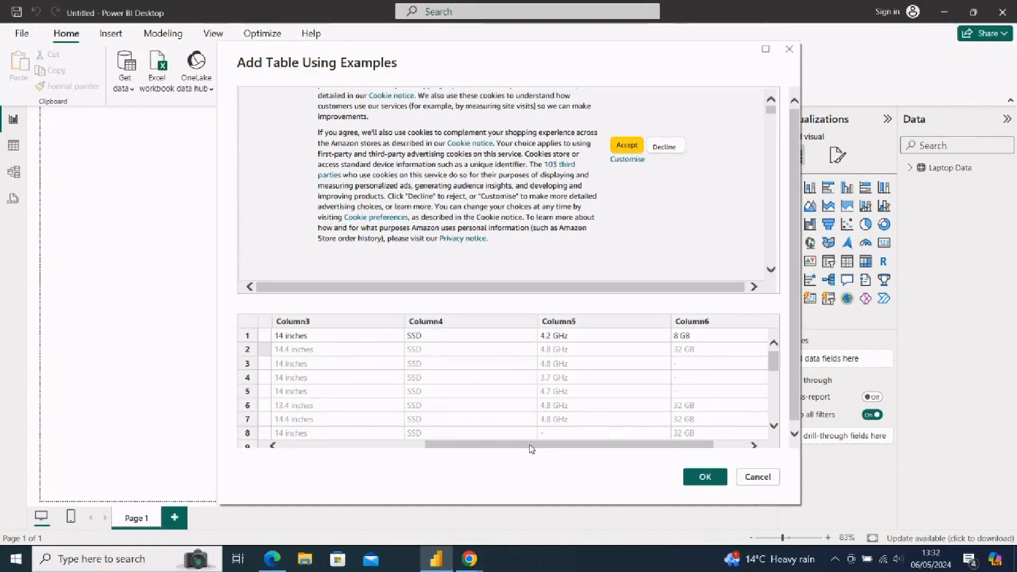
{"action": "left_click_drag", "start_coordinate": [531, 449], "coordinate": [354, 455]}
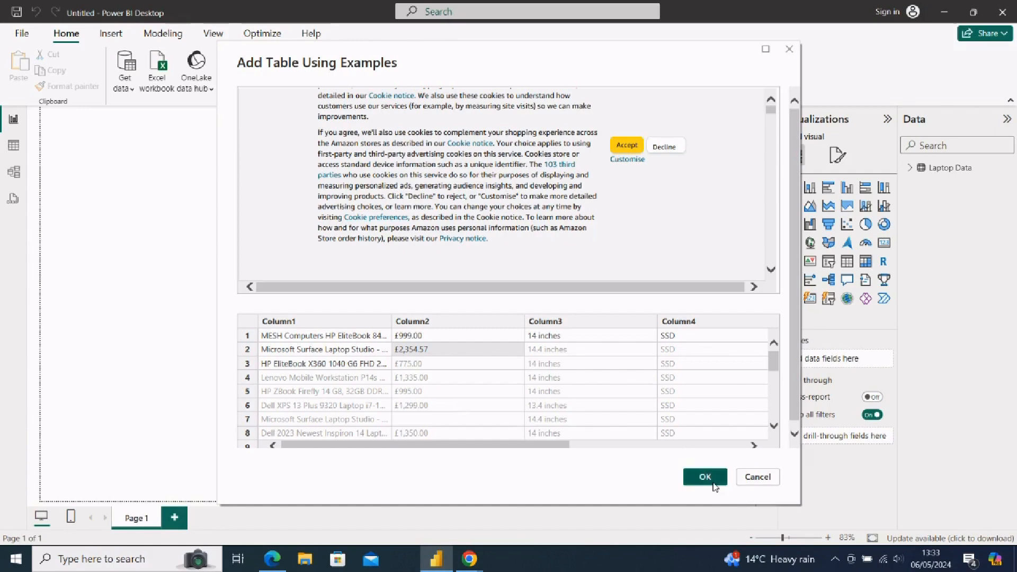
Check the Amazon laptop listings once more, return to Power Query Editor and rename the Table 11 query as Page 2
{"action": "key", "text": "alt+Tab"}
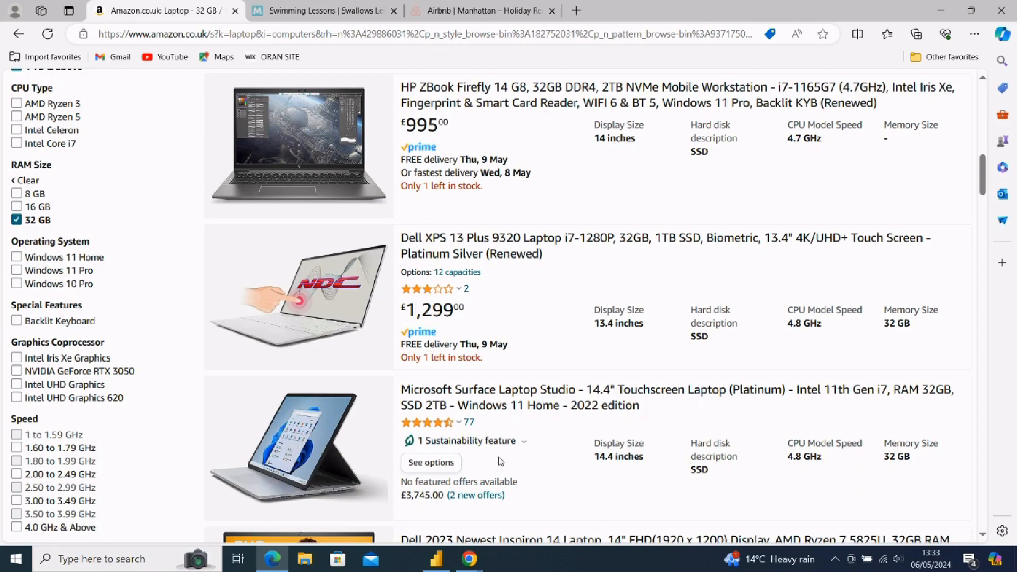
{"action": "left_click", "coordinate": [438, 560]}
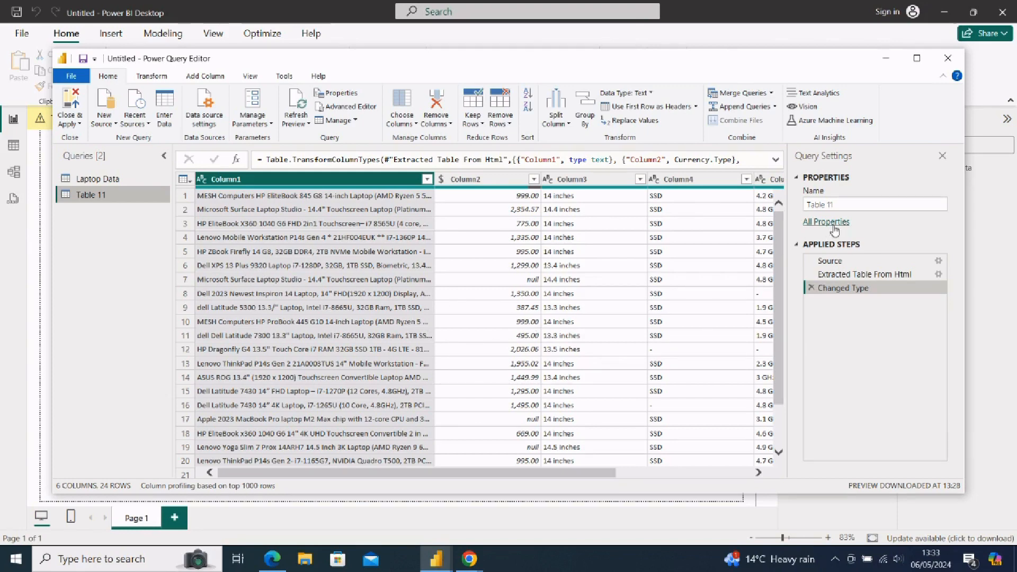
{"action": "left_click", "coordinate": [852, 204]}
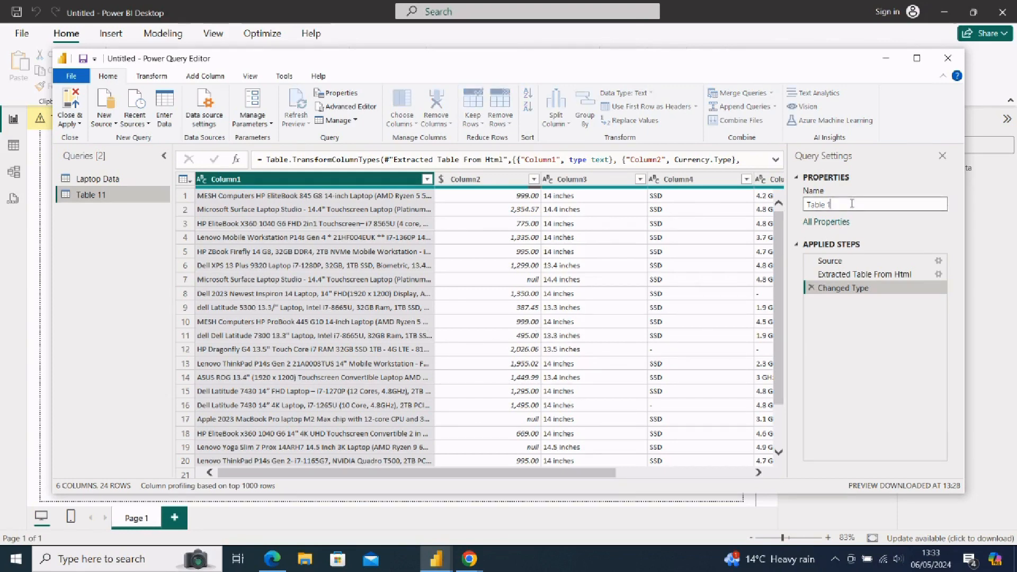
{"action": "key", "text": "BackSpace"}
{"action": "key", "text": "BackSpace"}
{"action": "key", "text": "BackSpace"}
{"action": "type", "text": "Page 2"}
{"action": "key", "text": "Return"}
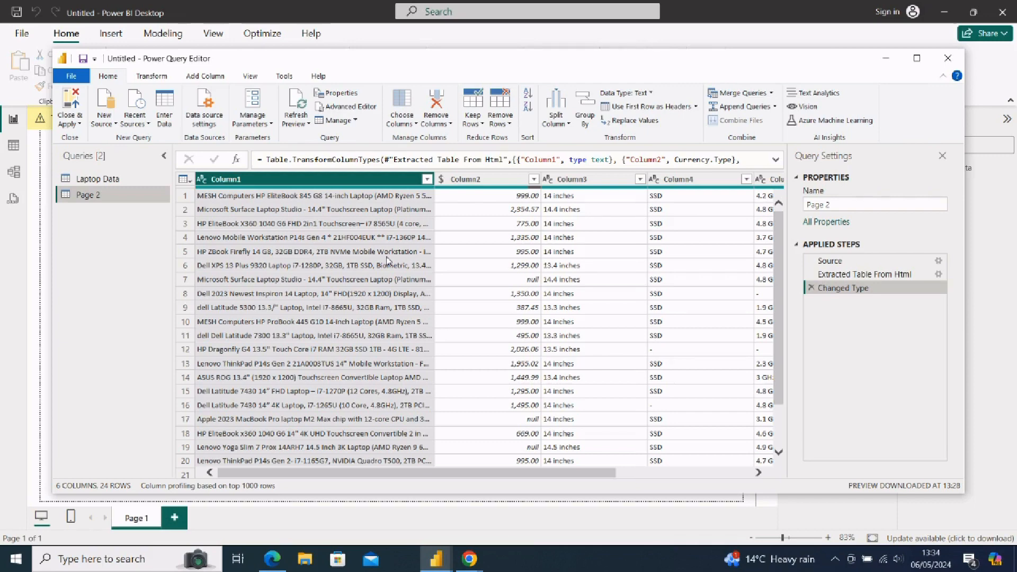
In the Laptop Data query, rename Column1 as Laptop Name
{"action": "left_click", "coordinate": [111, 183]}
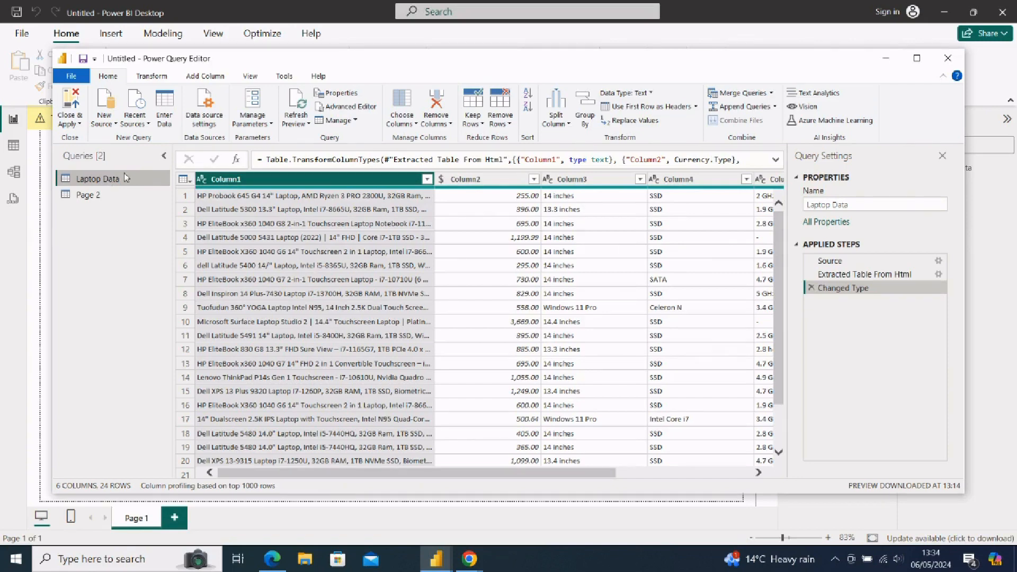
{"action": "double_click", "coordinate": [288, 180]}
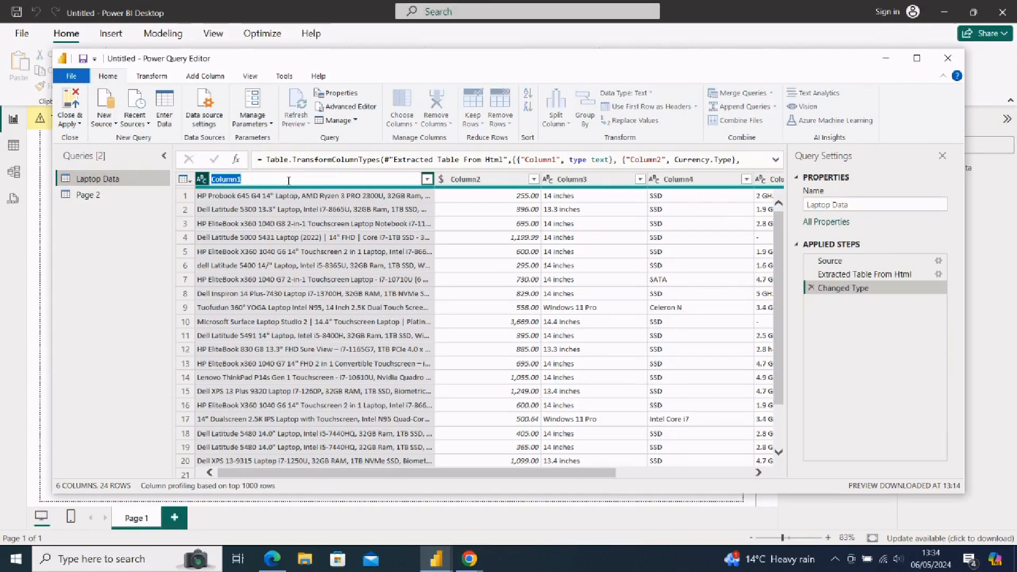
{"action": "type", "text": "Laptop Name"}
{"action": "key", "text": "Return"}
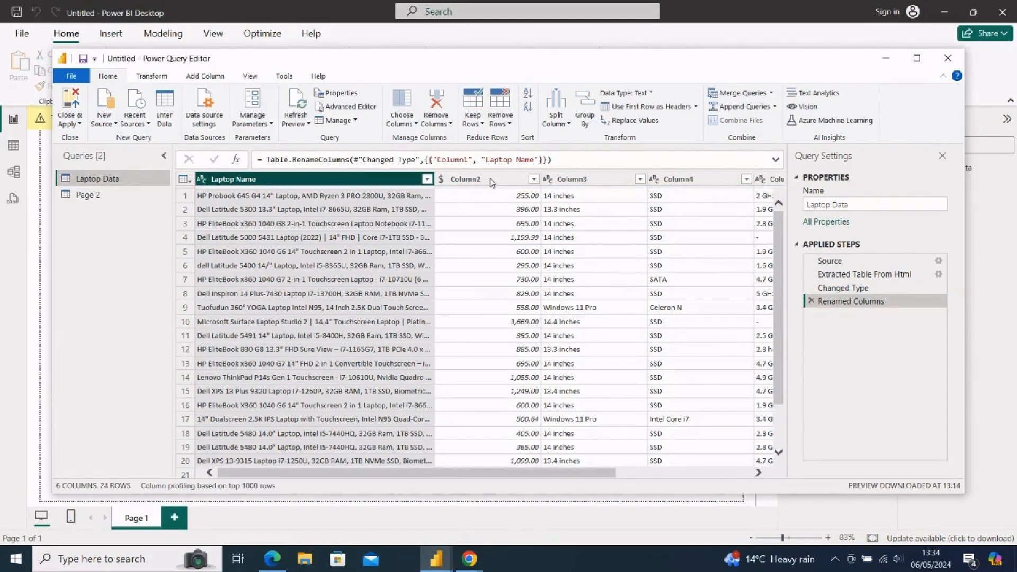
Rename Column2 of the Laptop Data query as Price and Column3 as Display Size
{"action": "double_click", "coordinate": [491, 180]}
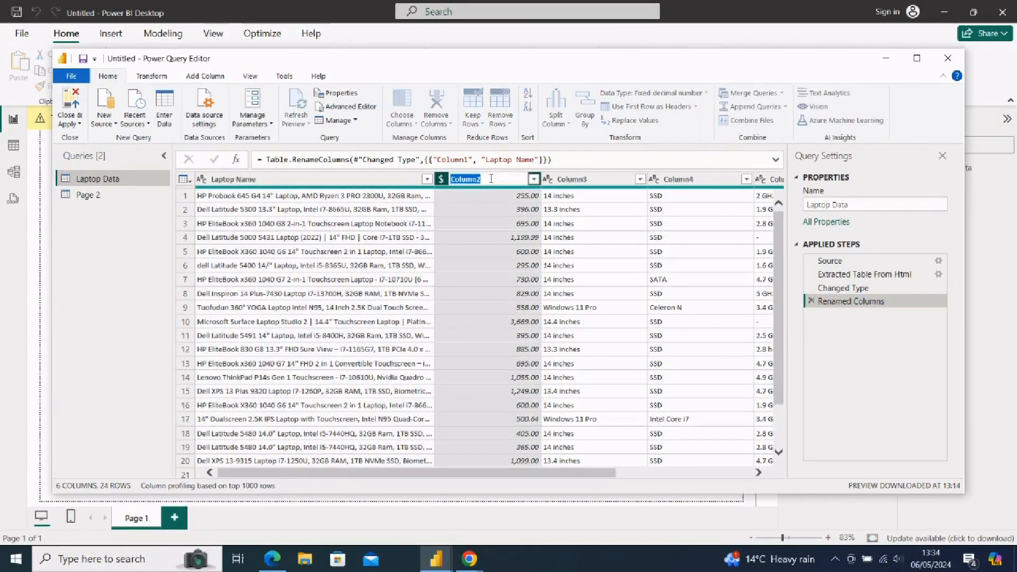
{"action": "type", "text": "Price"}
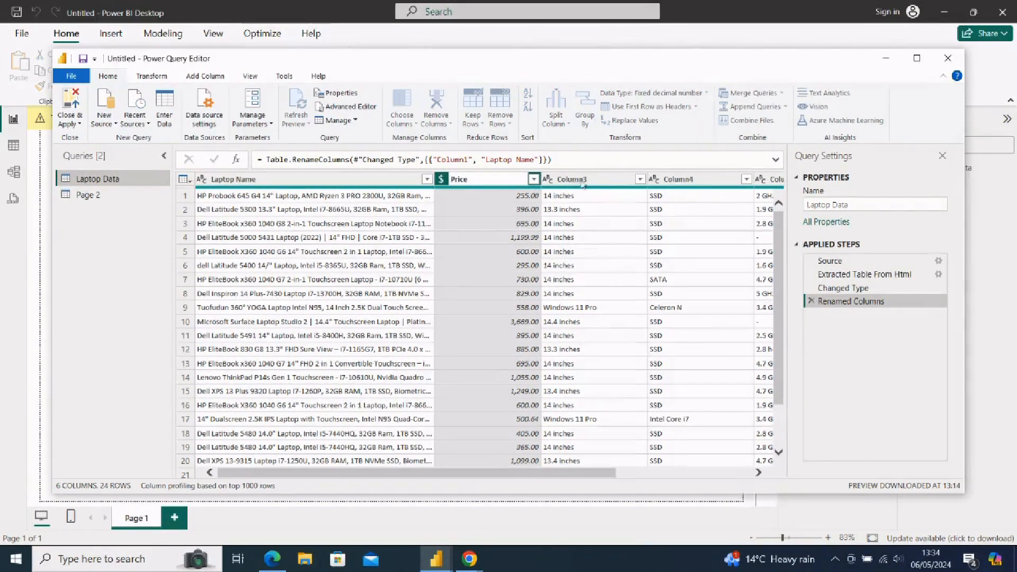
{"action": "key", "text": "Return"}
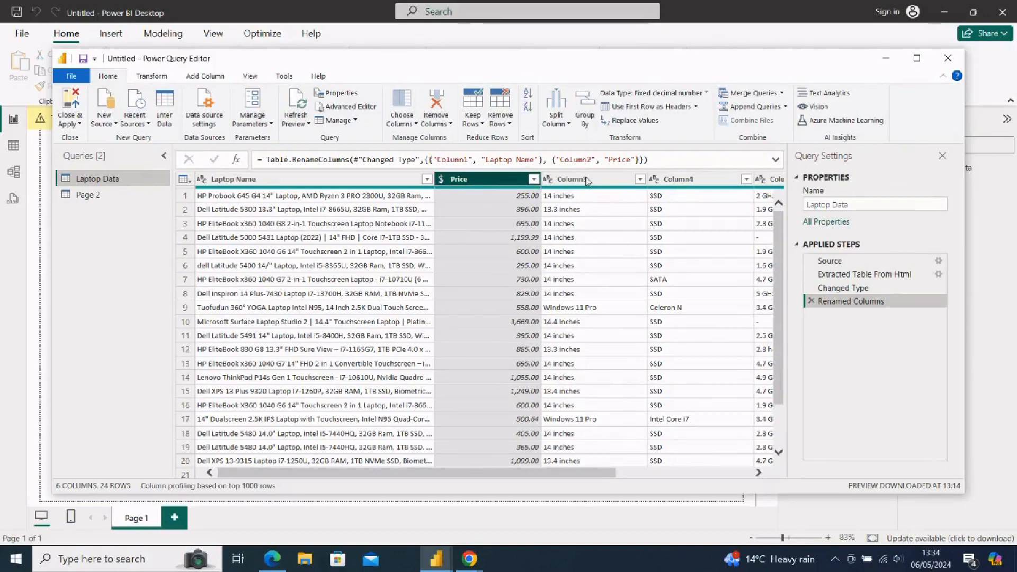
{"action": "double_click", "coordinate": [587, 179]}
{"action": "type", "text": "Display "}
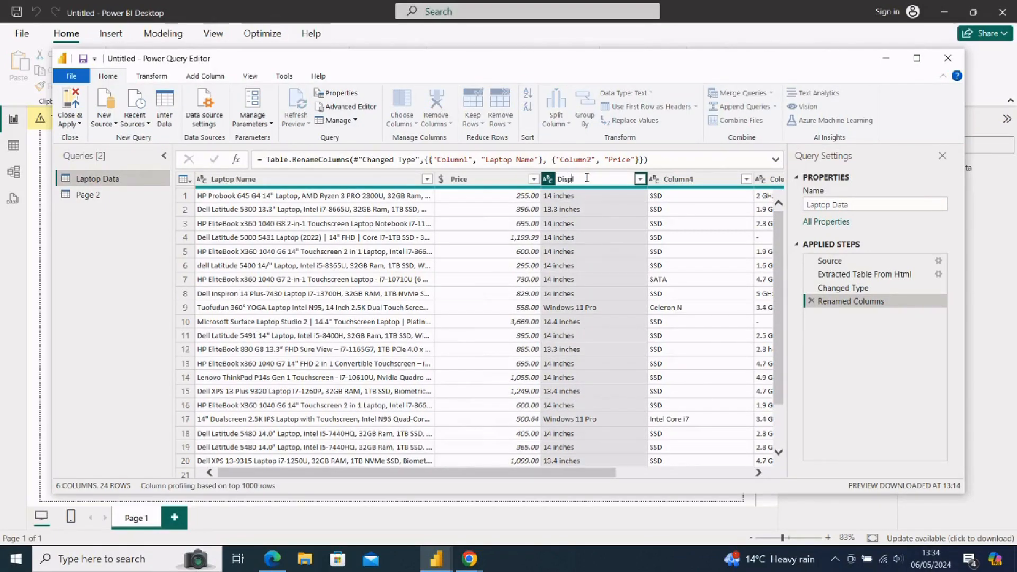
{"action": "type", "text": "Size"}
{"action": "key", "text": "Return"}
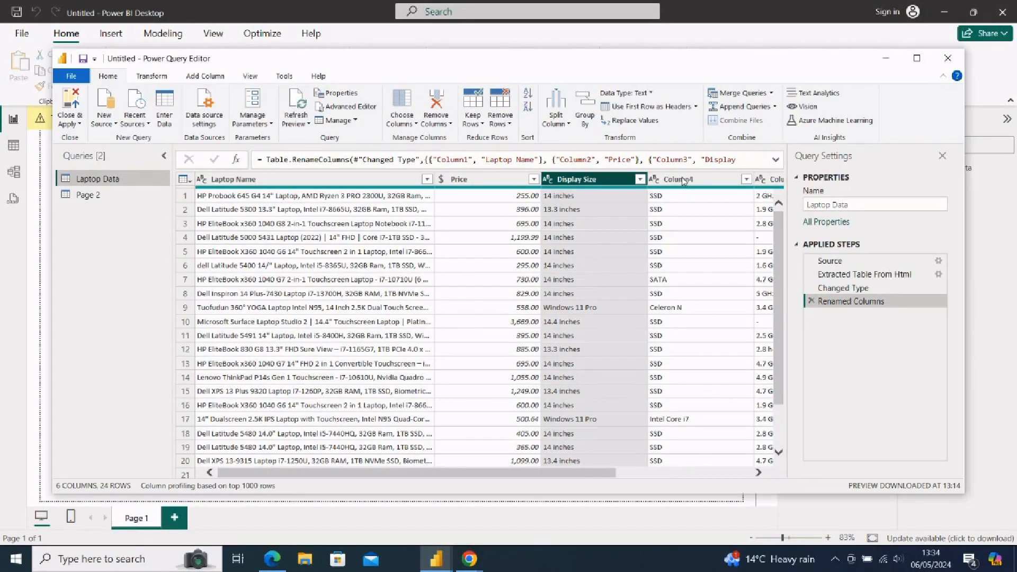
Rename Column4 of the Laptop Data query as Hardware Capacity
{"action": "double_click", "coordinate": [683, 180]}
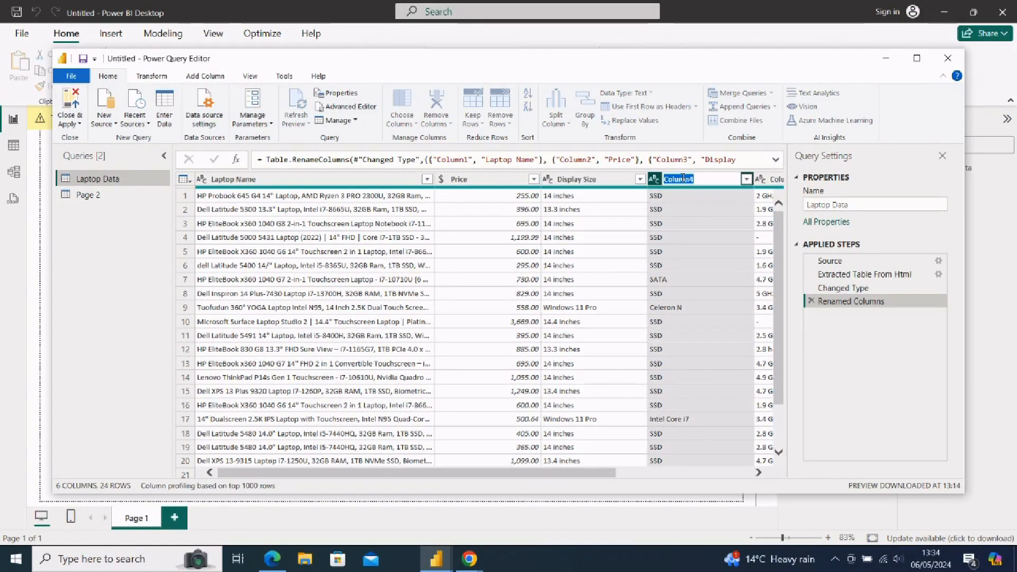
{"action": "type", "text": "Hardwar"}
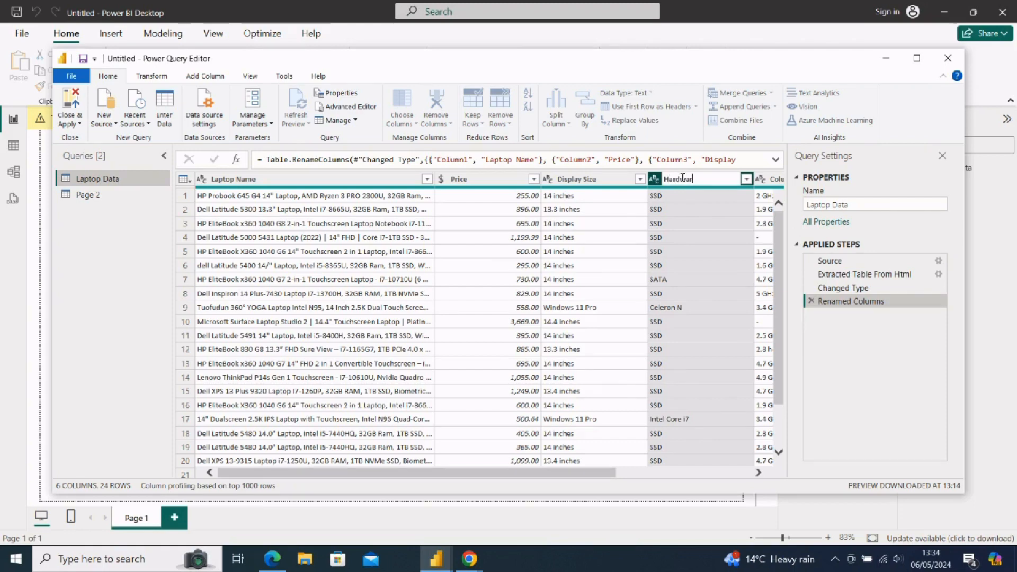
{"action": "type", "text": "e Capacity"}
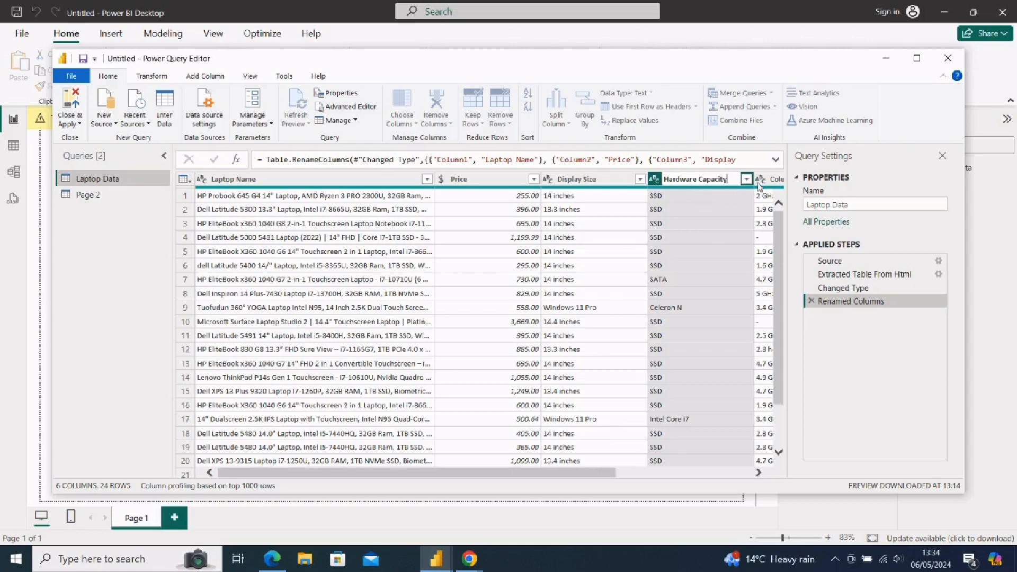
{"action": "key", "text": "Return"}
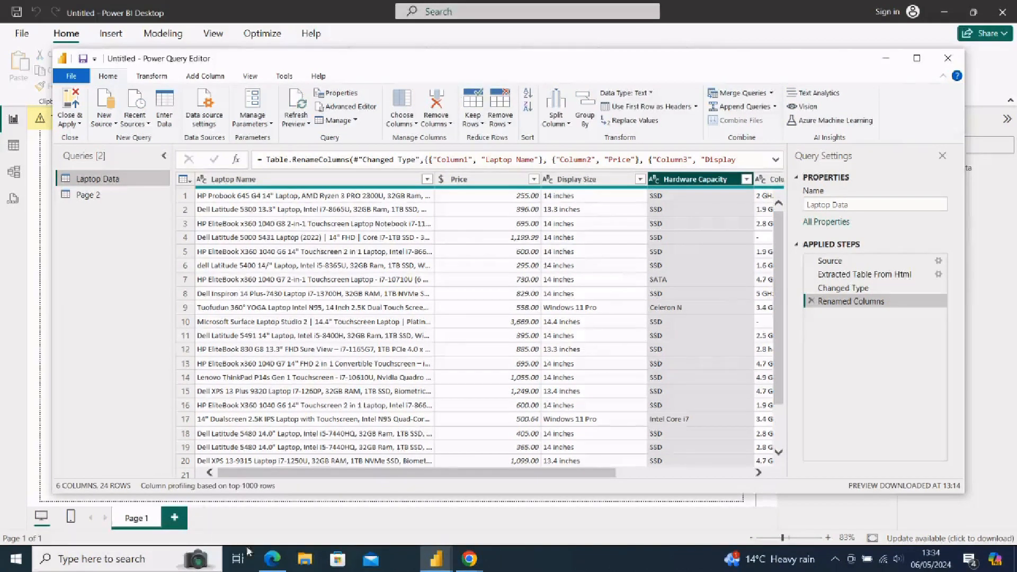
Check the specification labels on the Amazon page and rename the fourth column of Laptop Data as Hard Disk Type
{"action": "mouse_move", "coordinate": [272, 568]}
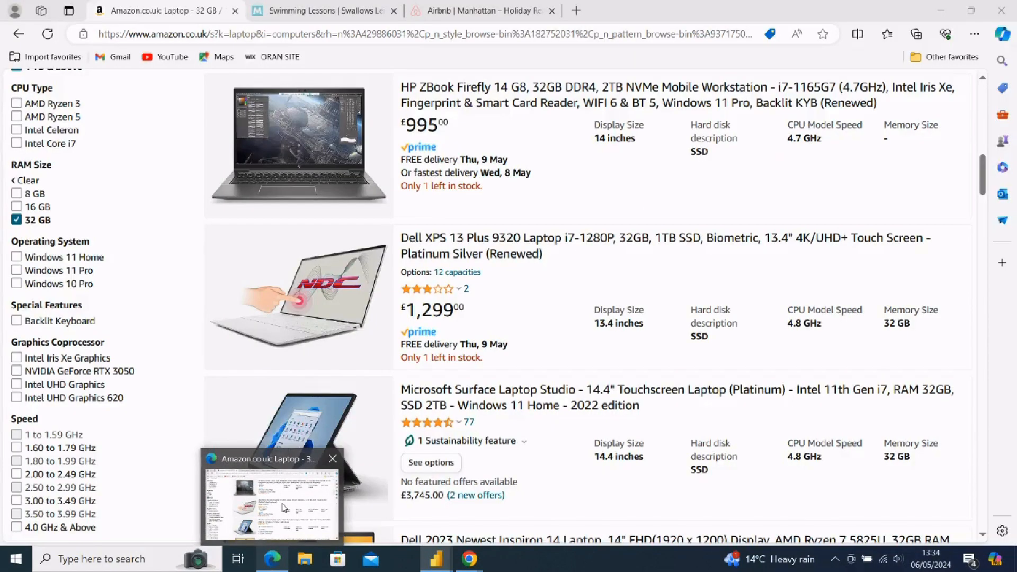
{"action": "mouse_move", "coordinate": [284, 507]}
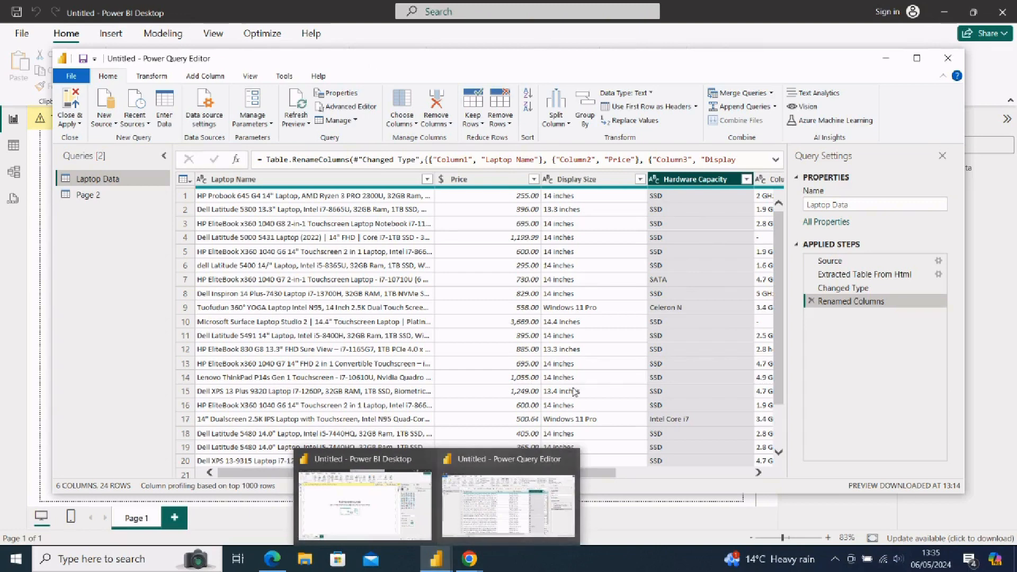
{"action": "double_click", "coordinate": [707, 180]}
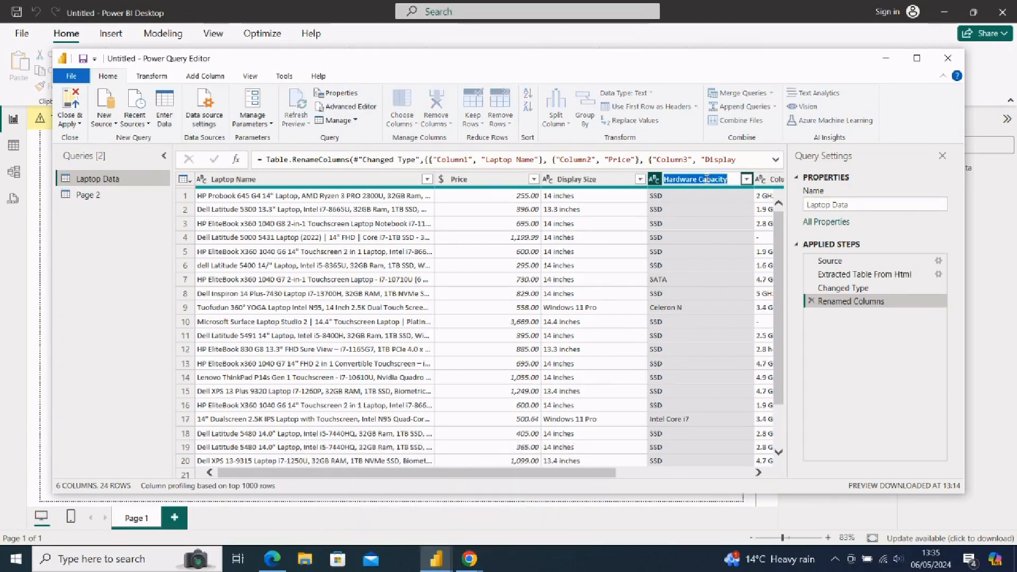
{"action": "type", "text": "Hard D"}
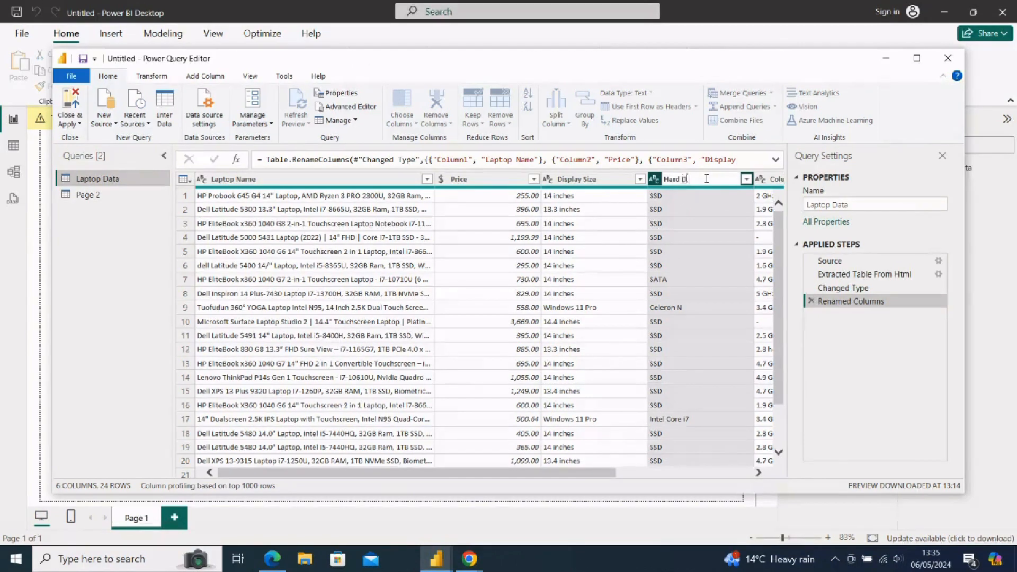
{"action": "type", "text": "isk Type"}
{"action": "key", "text": "Tab"}
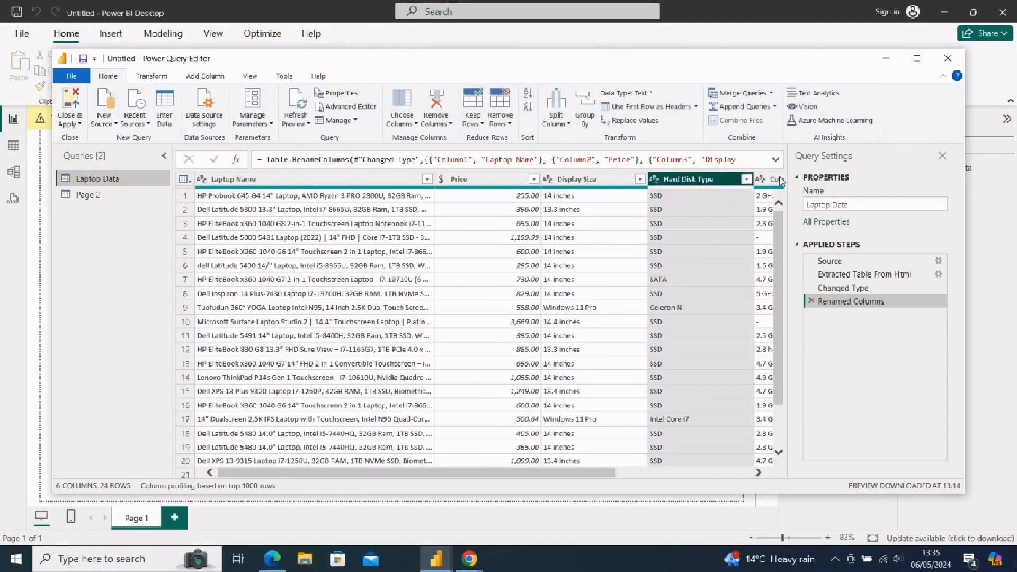
Rename Column5 of the Laptop Data query as CPU Model and Column6 as RAM Size
{"action": "type", "text": "CPU"}
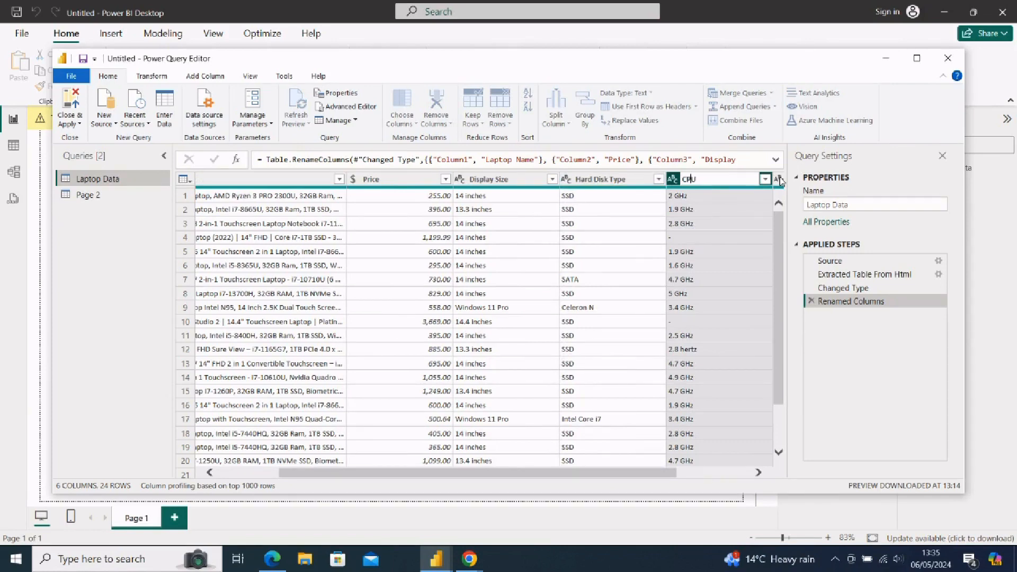
{"action": "type", "text": " Model"}
{"action": "key", "text": "Return"}
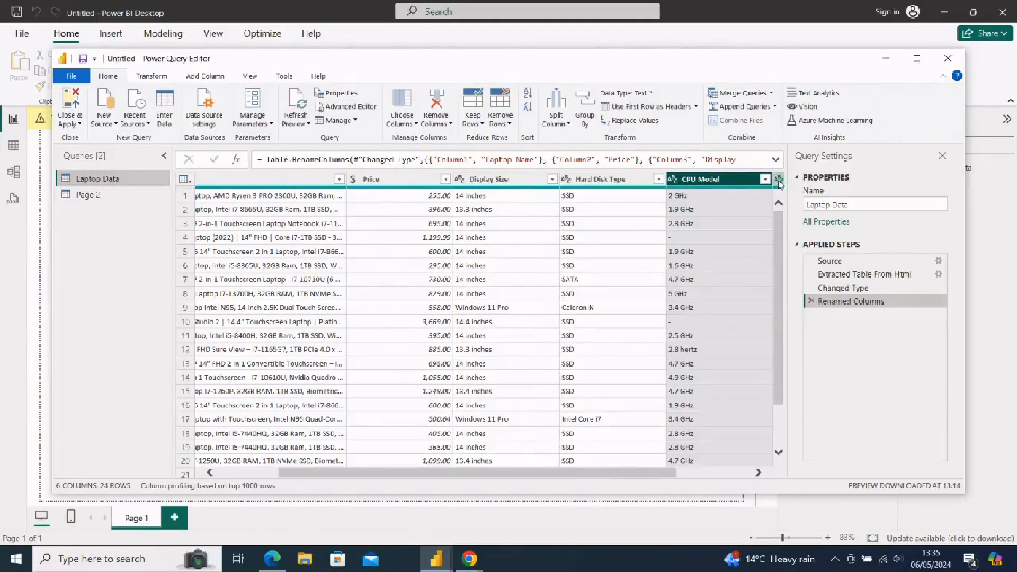
{"action": "left_click", "coordinate": [780, 181]}
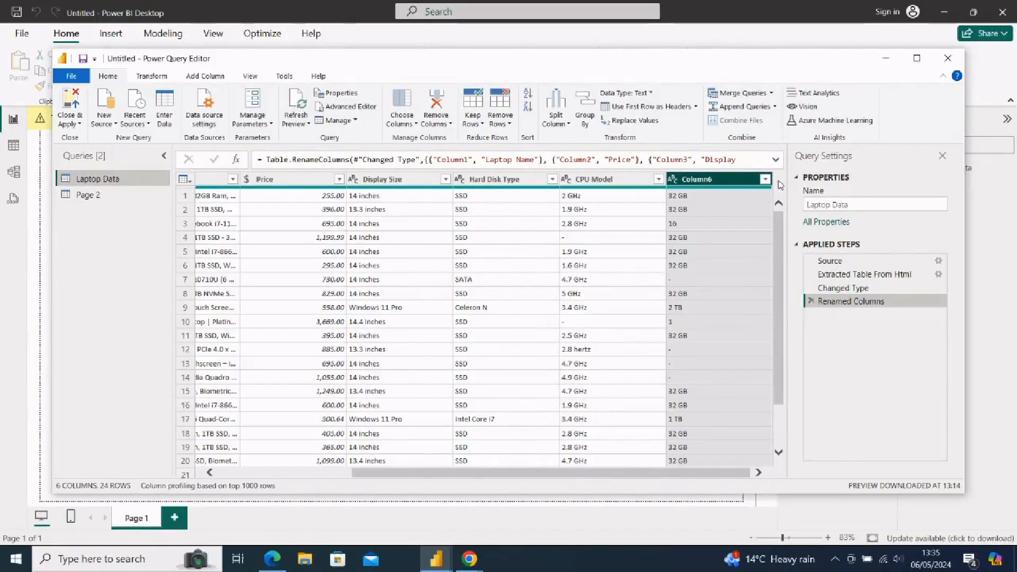
{"action": "double_click", "coordinate": [687, 180]}
{"action": "type", "text": "Ra"}
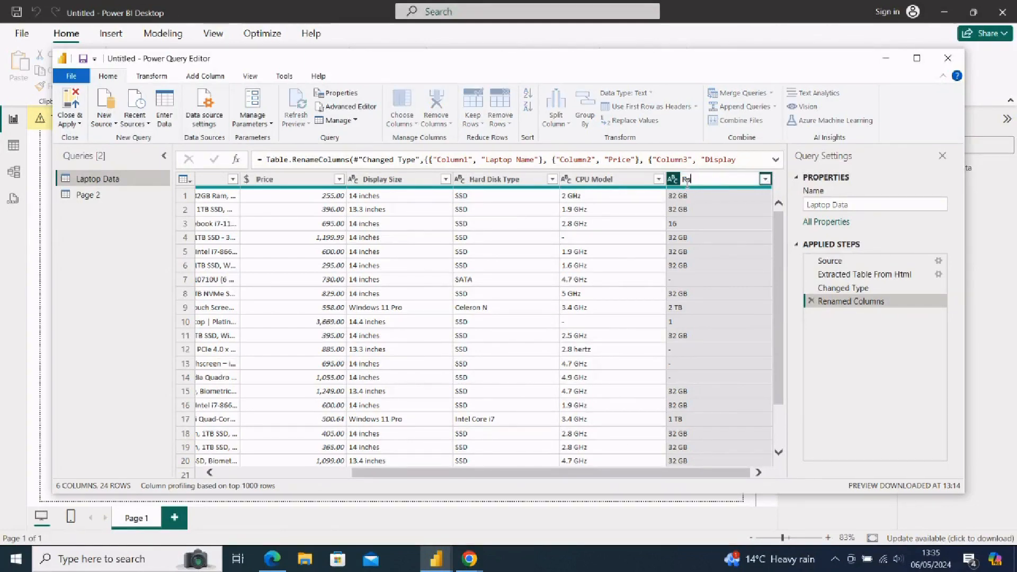
{"action": "type", "text": "M Size"}
{"action": "key", "text": "Return"}
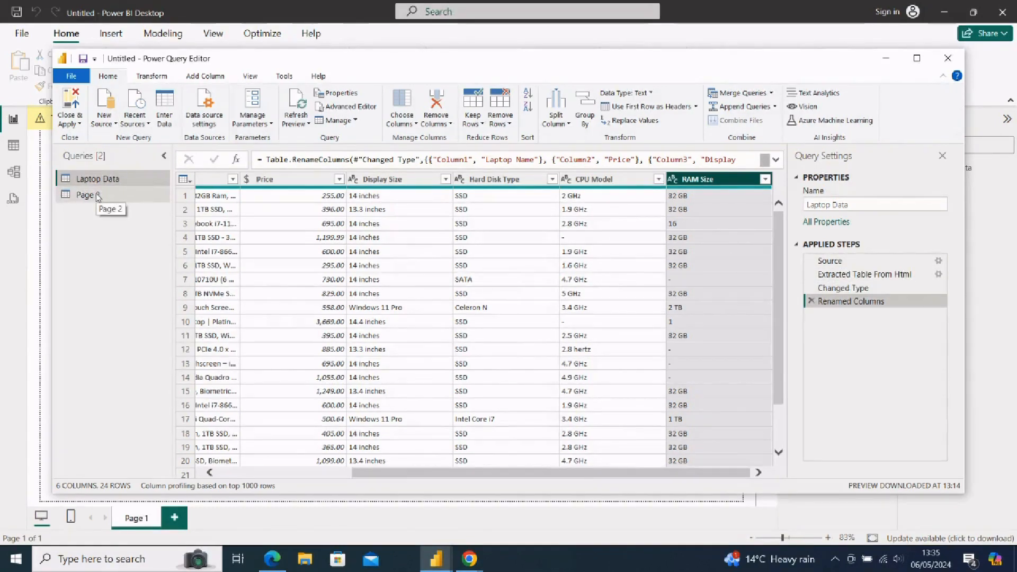
Append the Page 2 table to Laptop Data as a step inserted directly after Extracted Table From Html
{"action": "left_click", "coordinate": [844, 280]}
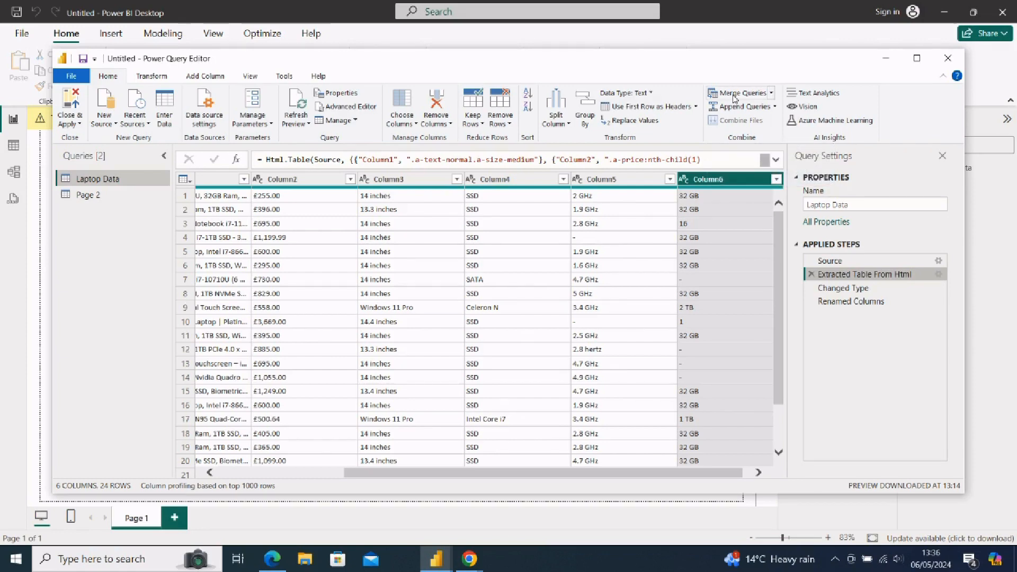
{"action": "left_click", "coordinate": [756, 109]}
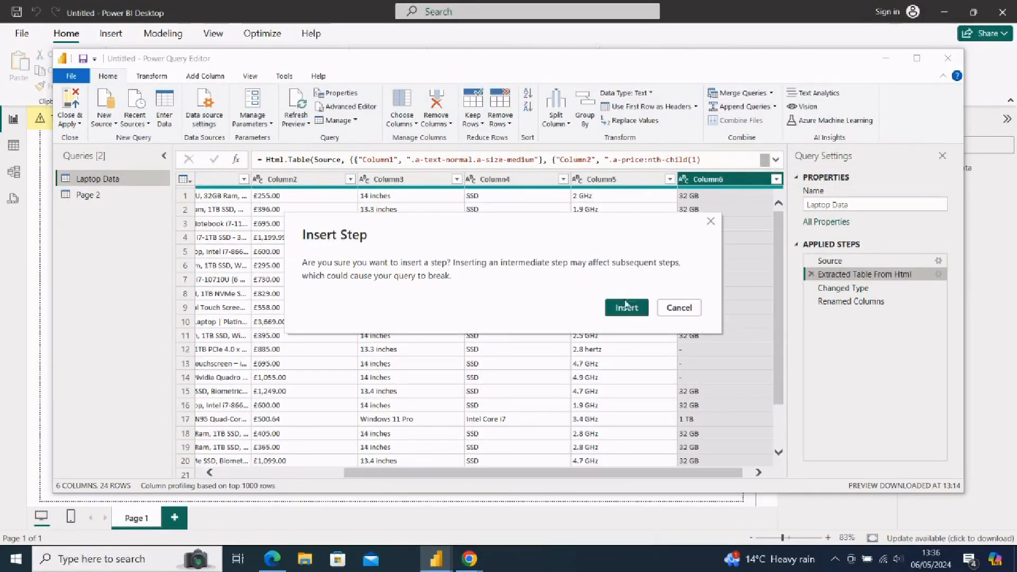
{"action": "left_click", "coordinate": [627, 308]}
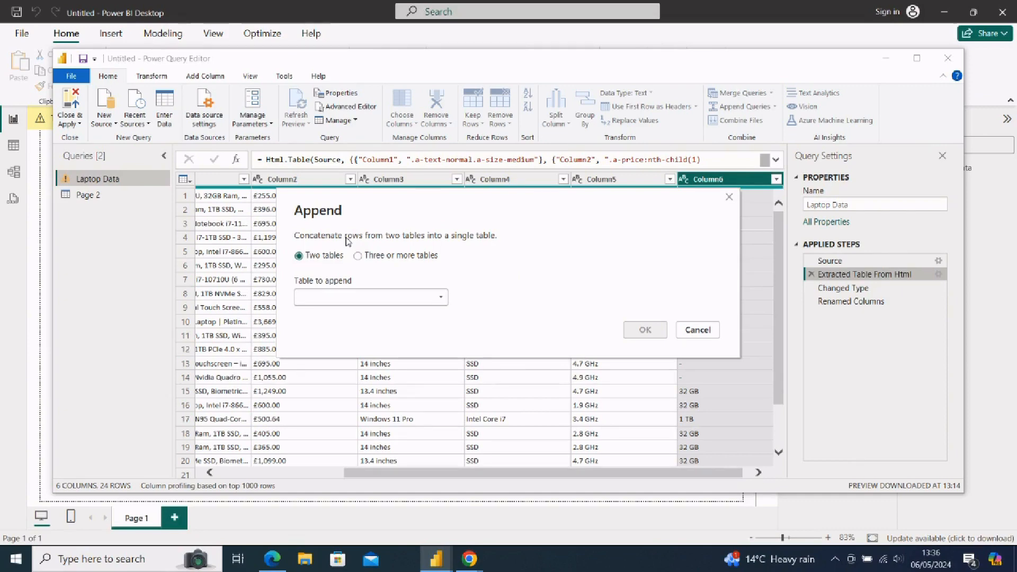
{"action": "left_click", "coordinate": [402, 301]}
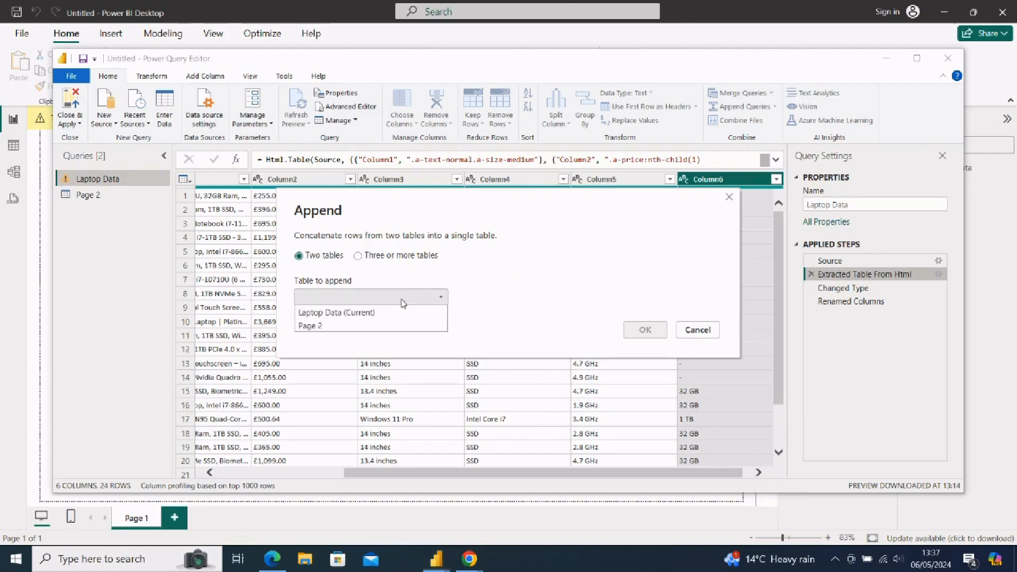
{"action": "left_click", "coordinate": [332, 325]}
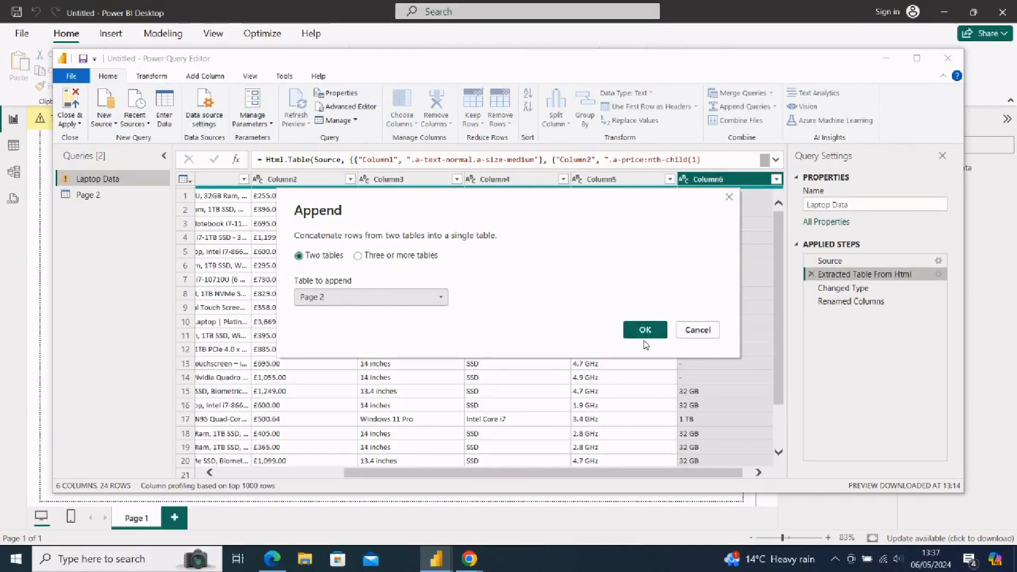
{"action": "left_click", "coordinate": [645, 330]}
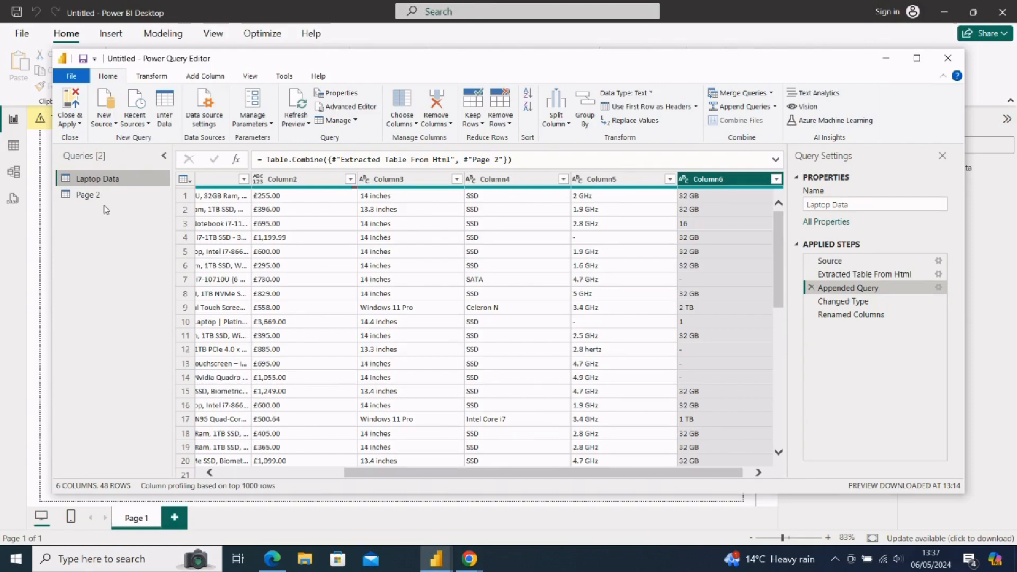
Compare the columns and row counts of the Page 2 query and the combined Laptop Data query
{"action": "left_click", "coordinate": [75, 198]}
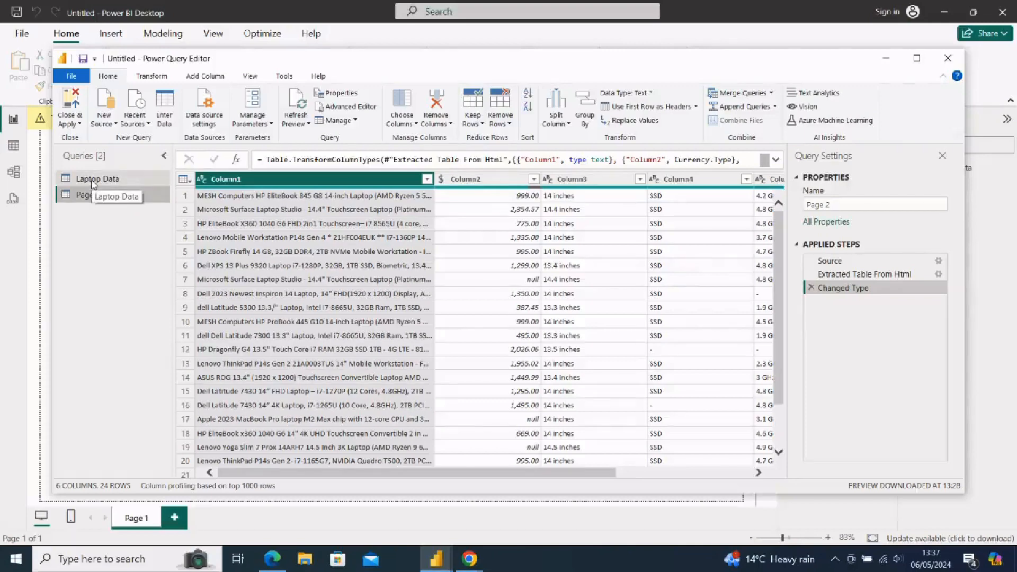
{"action": "left_click", "coordinate": [92, 181]}
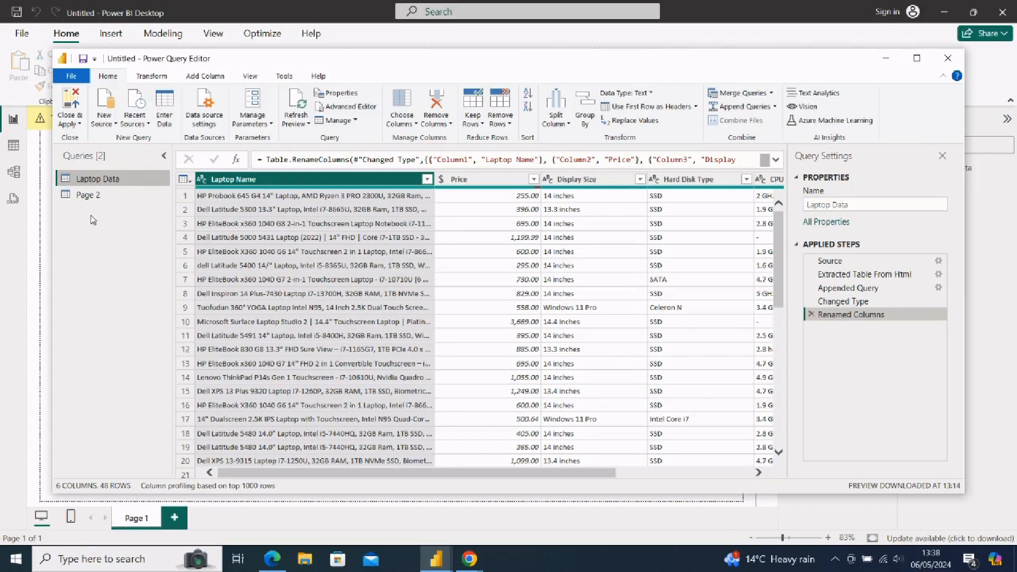
{"action": "left_click", "coordinate": [88, 197]}
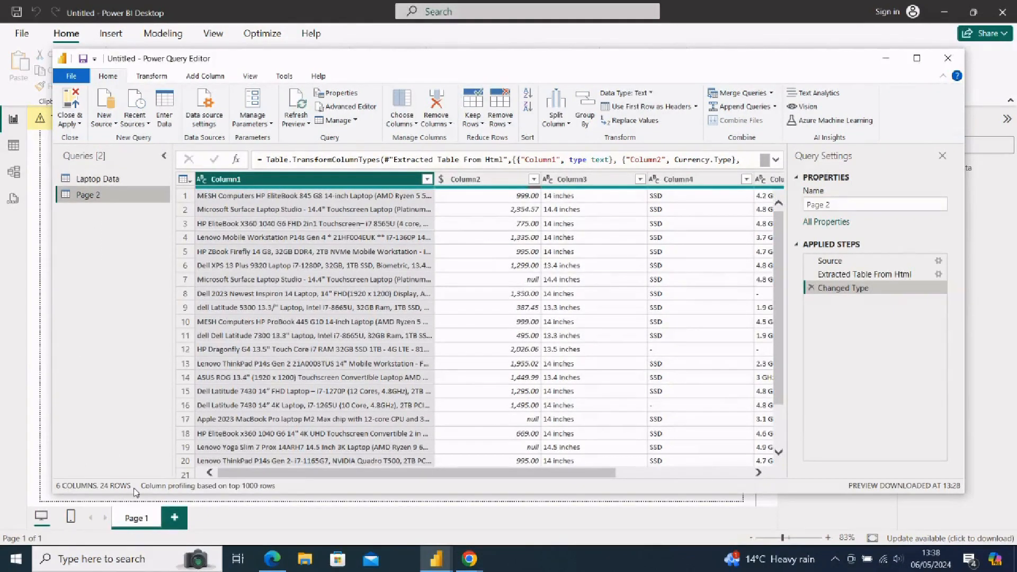
Insert the function header (nextpage)=> on a new line above let in the Page 2 query's code
{"action": "left_click", "coordinate": [115, 180]}
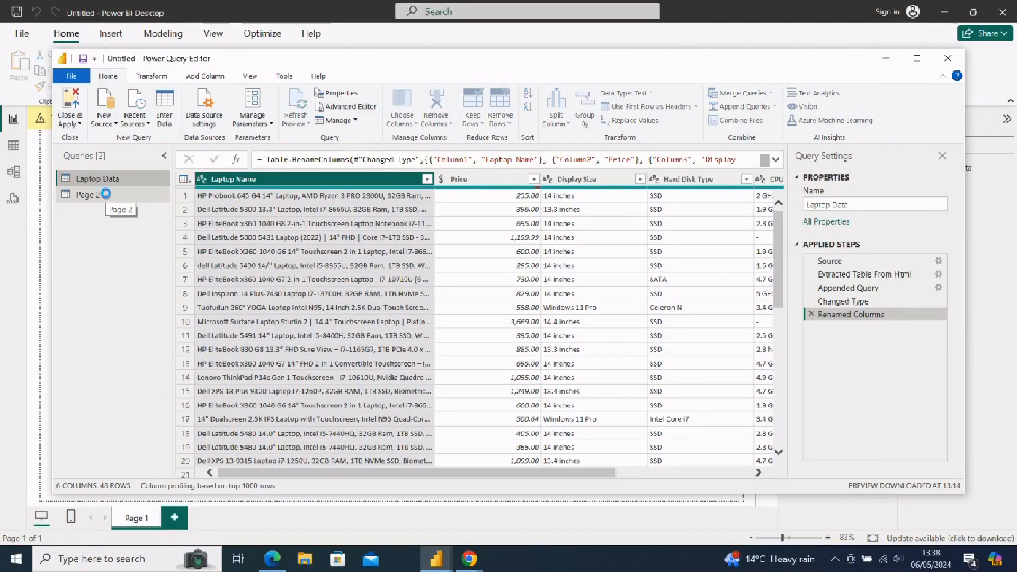
{"action": "left_click", "coordinate": [88, 195]}
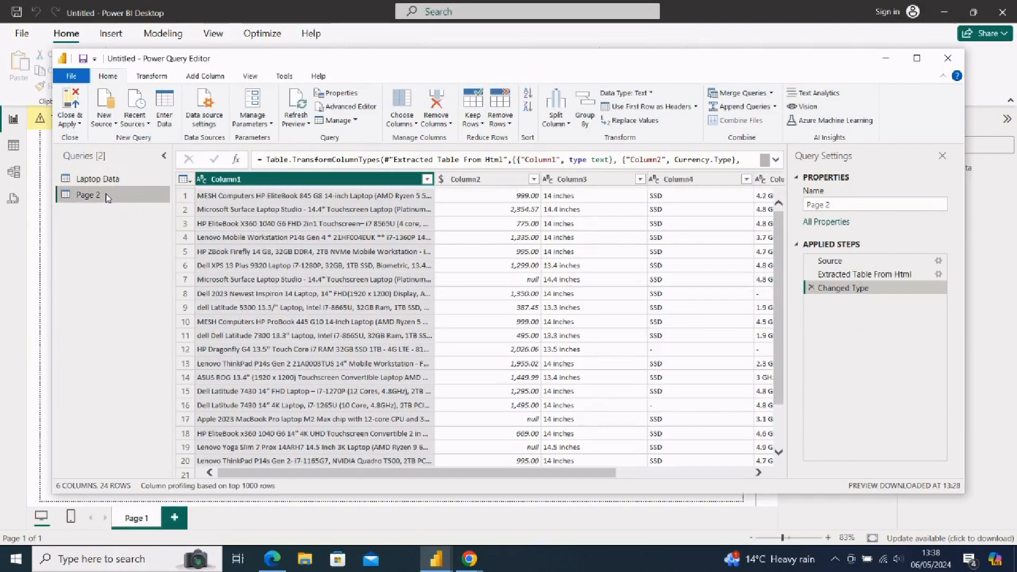
{"action": "left_click", "coordinate": [369, 107]}
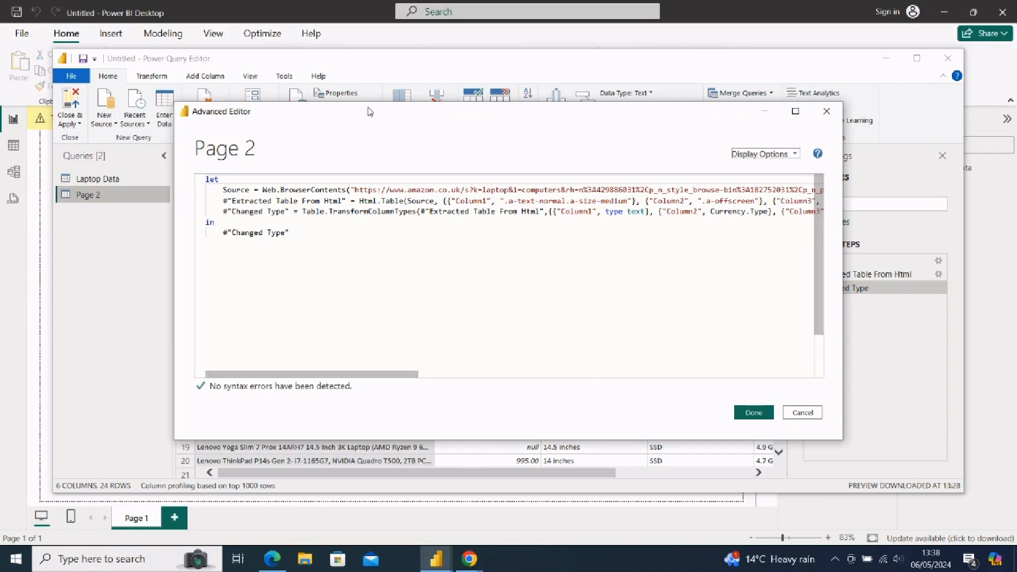
{"action": "left_click", "coordinate": [212, 179]}
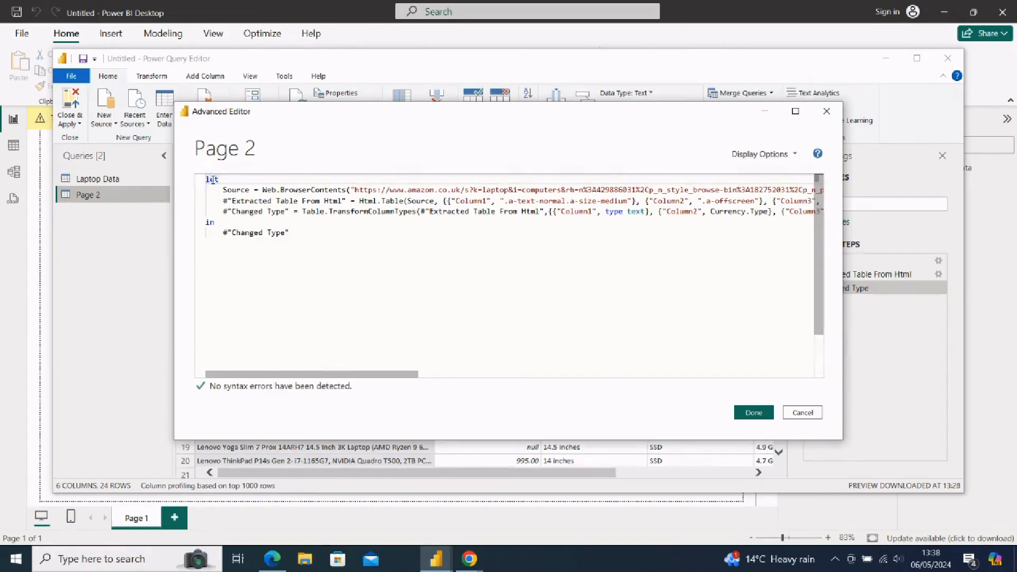
{"action": "key", "text": "Return"}
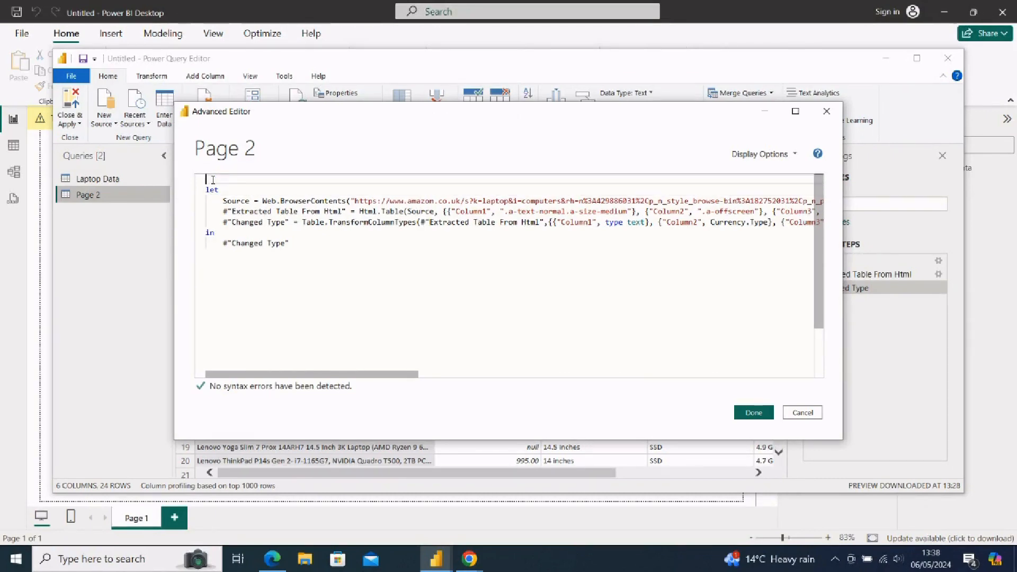
{"action": "type", "text": "("}
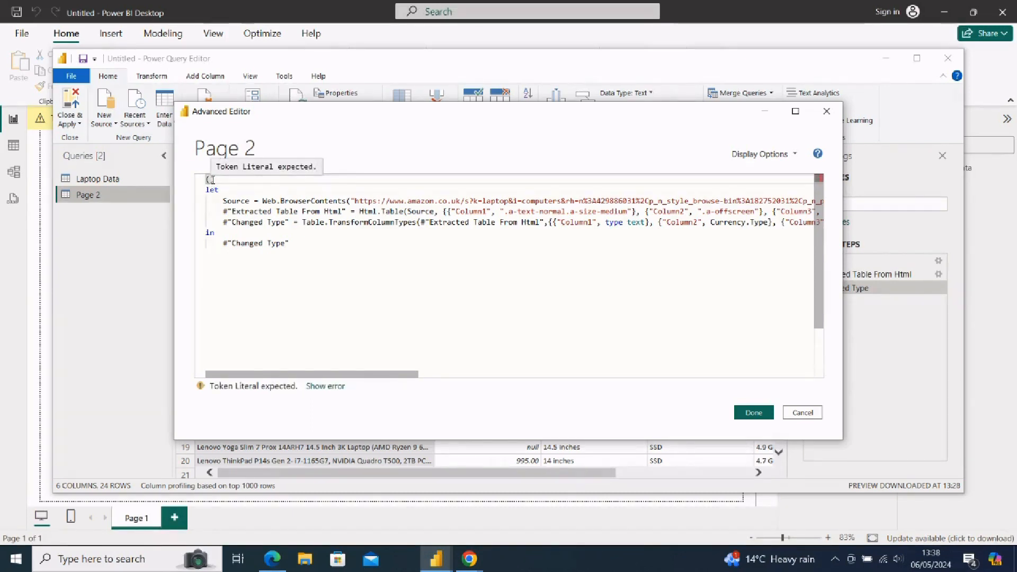
{"action": "type", "text": "Page"}
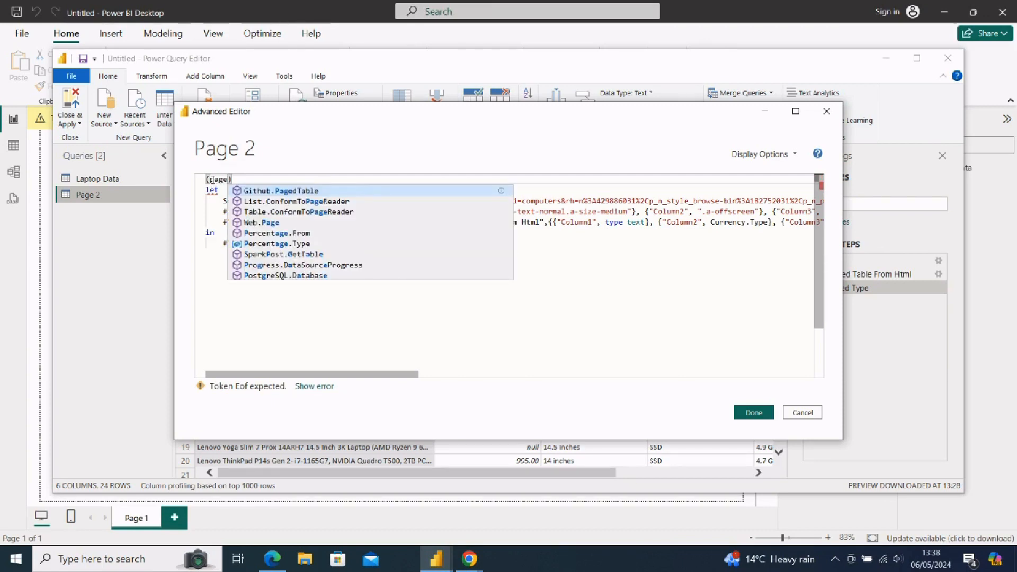
{"action": "key", "text": "Right"}
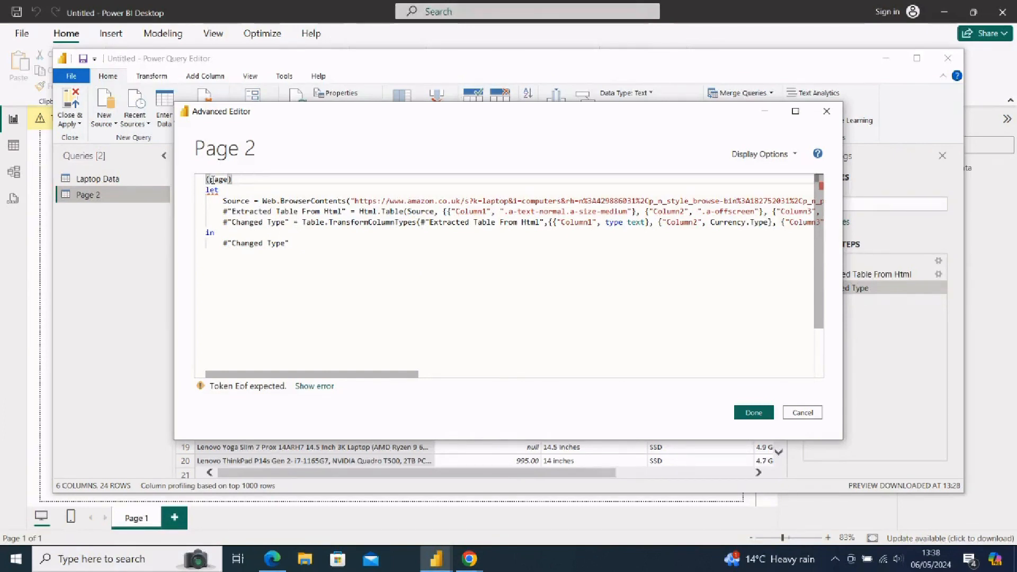
{"action": "type", "text": "=>"}
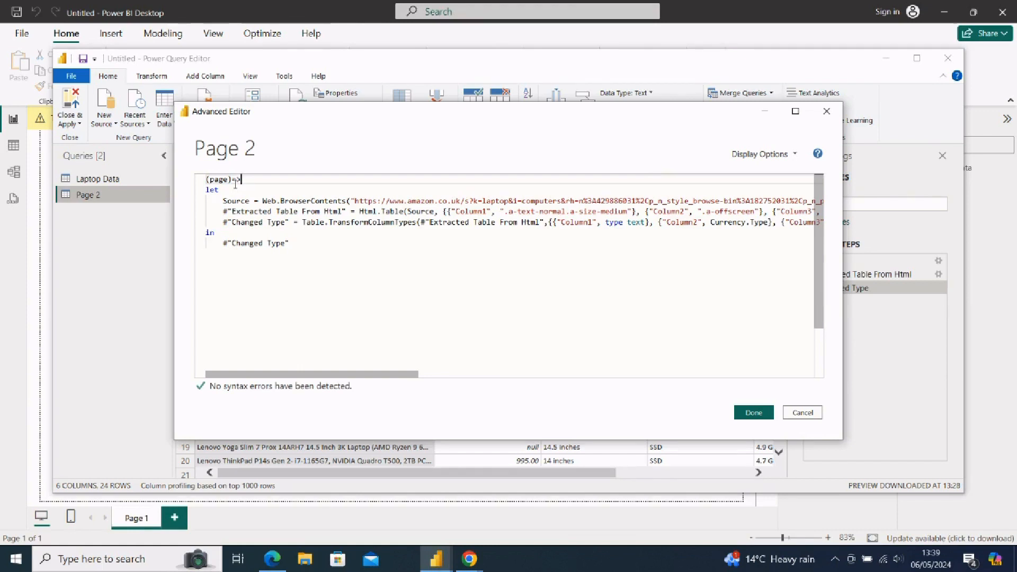
{"action": "left_click", "coordinate": [215, 181]}
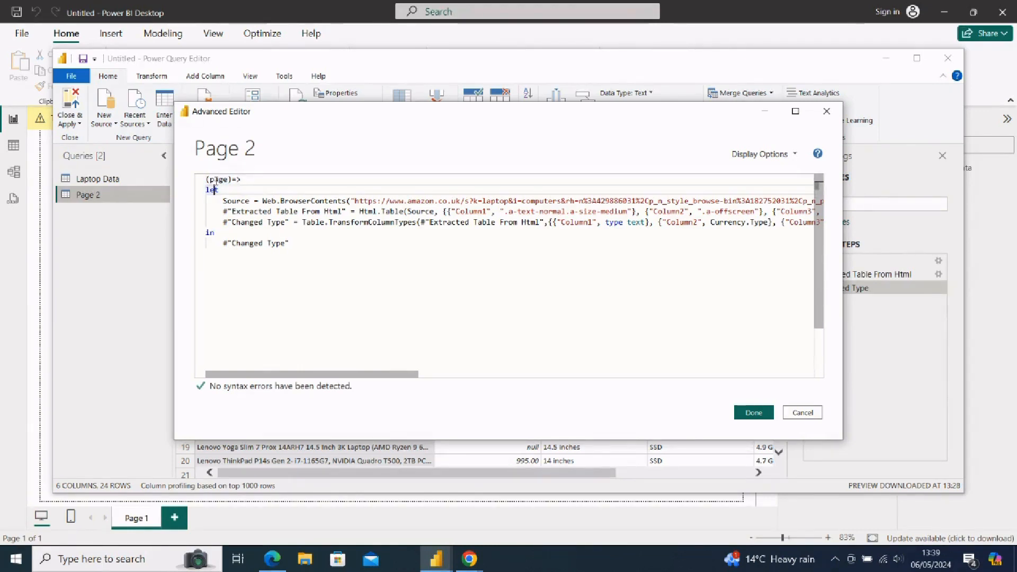
{"action": "key", "text": "Left"}
{"action": "type", "text": "next"}
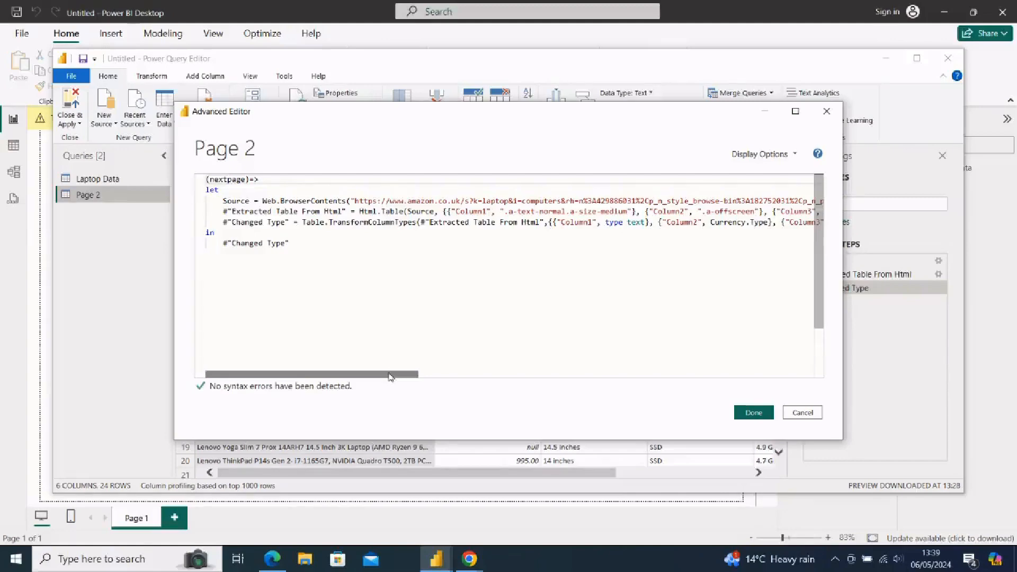
Replace the final 2 after sr_pg_ in the Page 2 source URL with "&nextpage&" and save the code as a function
{"action": "left_click_drag", "start_coordinate": [391, 375], "coordinate": [732, 335]}
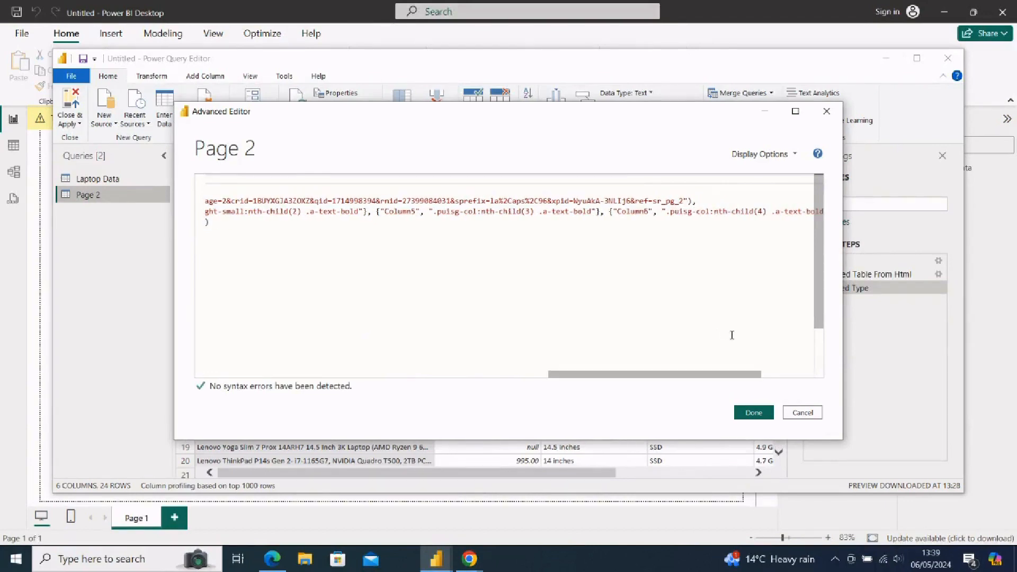
{"action": "double_click", "coordinate": [680, 200]}
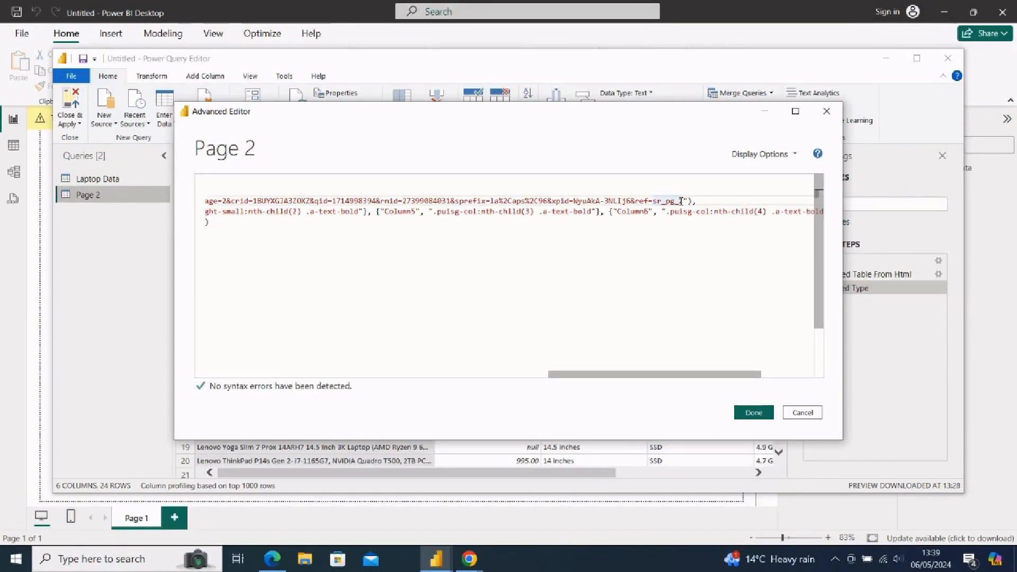
{"action": "key", "text": "BackSpace"}
{"action": "type", "text": "\"&&"}
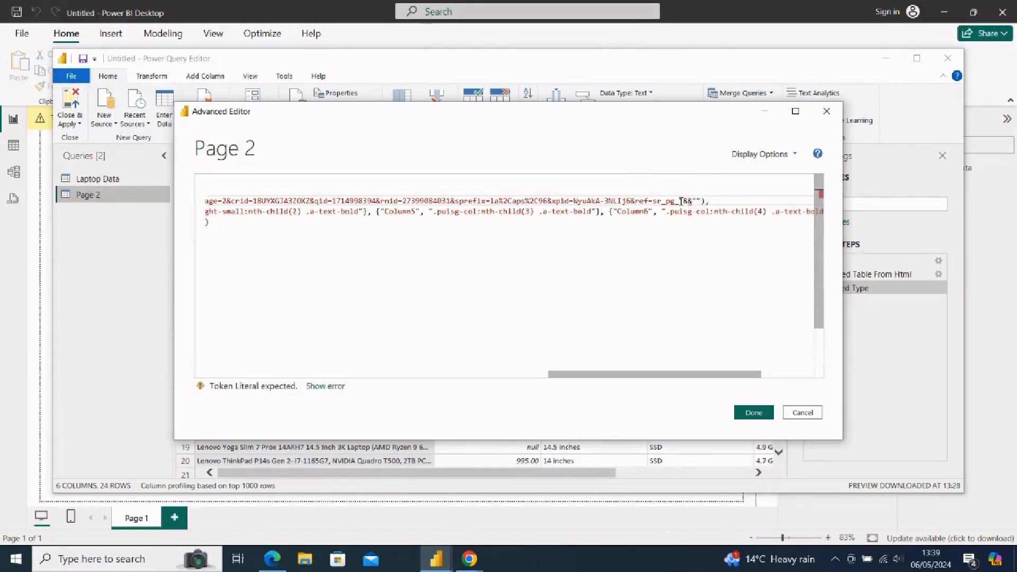
{"action": "key", "text": "Left"}
{"action": "key", "text": "BackSpace"}
{"action": "type", "text": "next"}
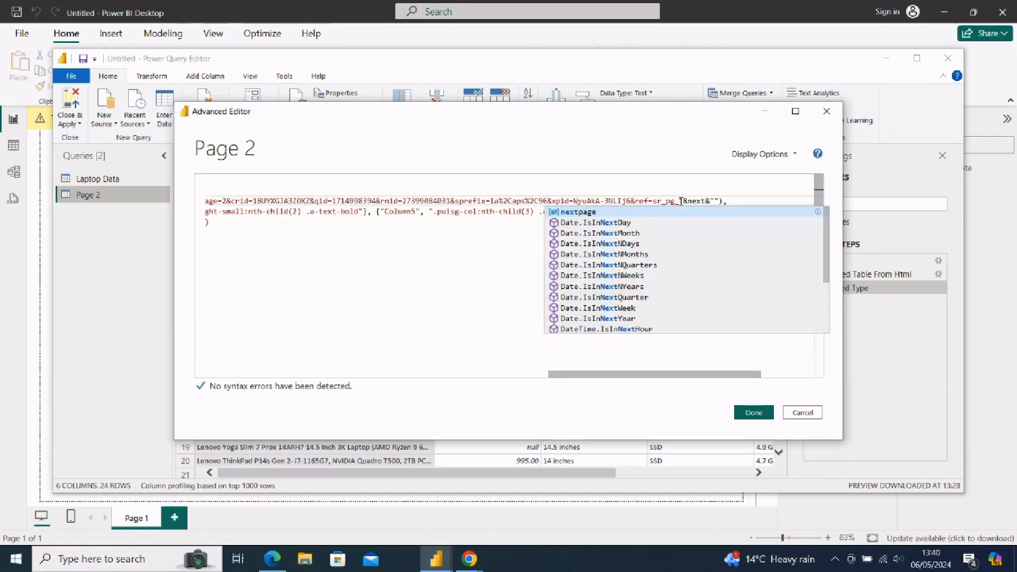
{"action": "left_click", "coordinate": [573, 213]}
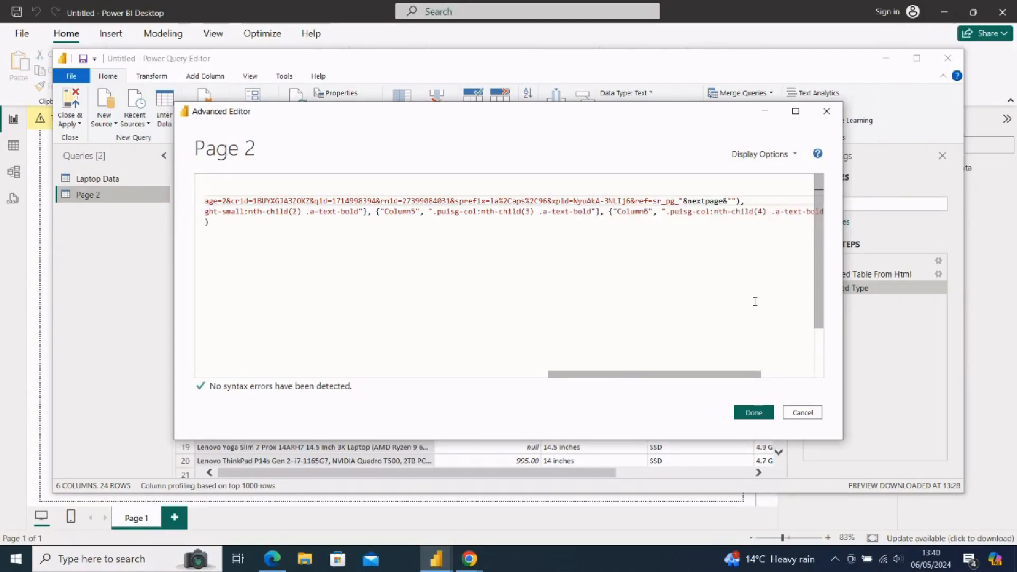
{"action": "left_click", "coordinate": [754, 412]}
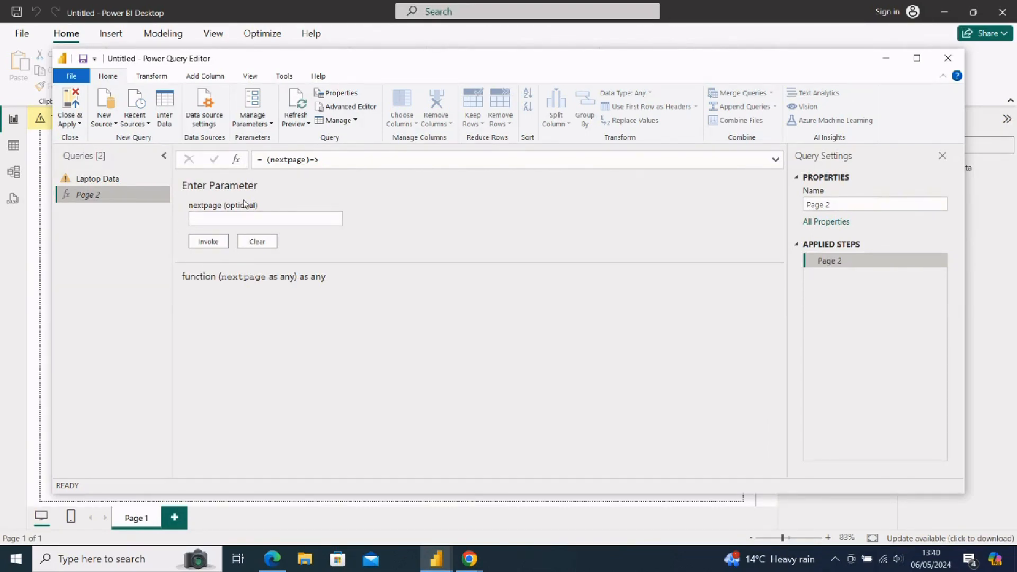
{"action": "left_click", "coordinate": [223, 217]}
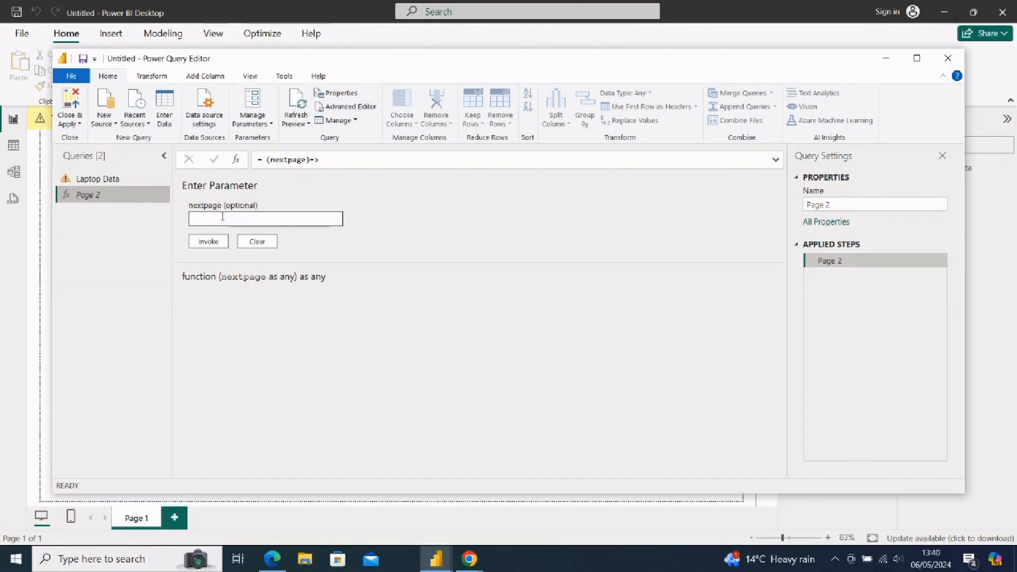
{"action": "left_click", "coordinate": [221, 242]}
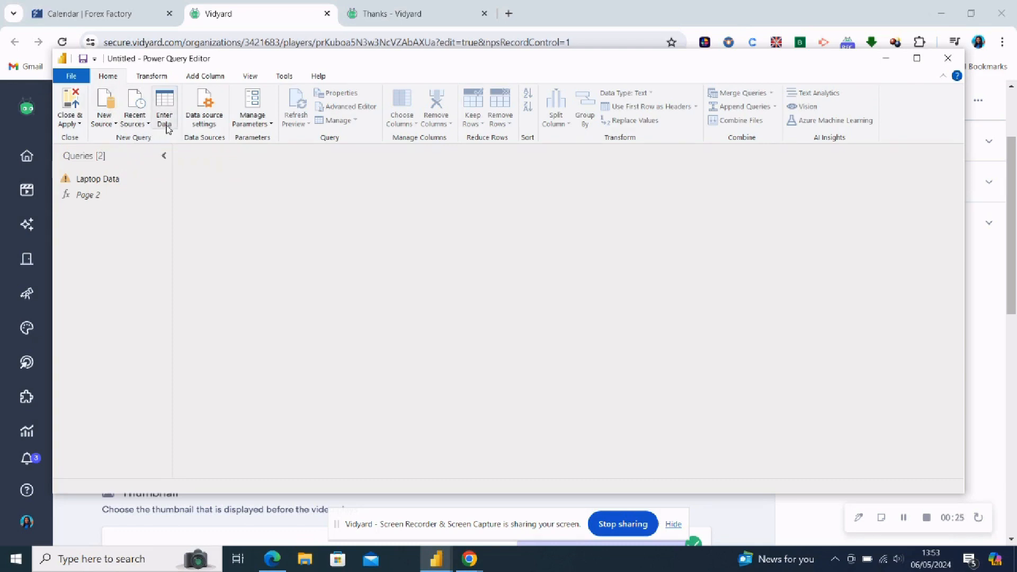
Try to apply the pending query changes, closing the query editor and the load dialog
{"action": "left_click", "coordinate": [79, 124]}
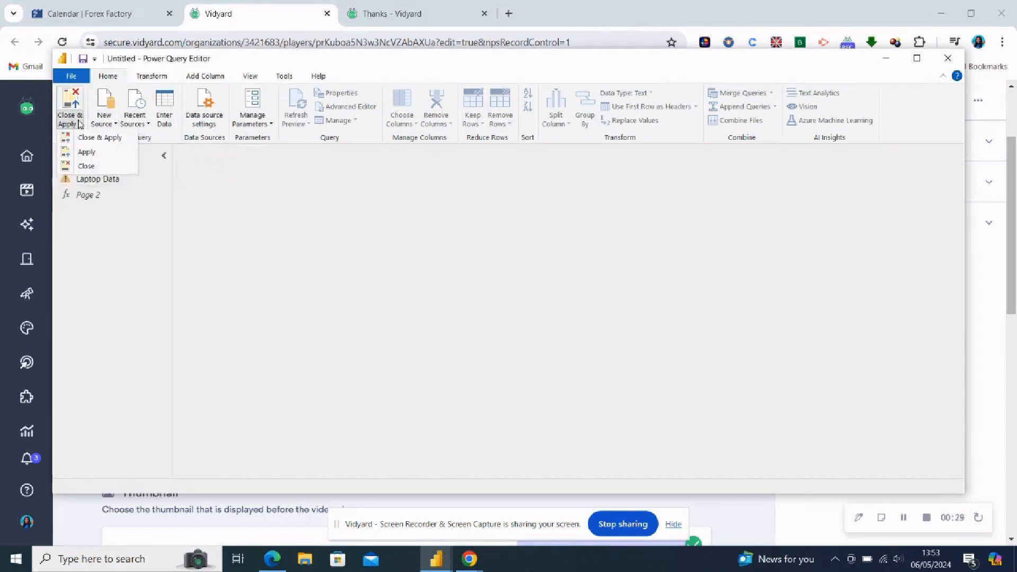
{"action": "left_click", "coordinate": [98, 139]}
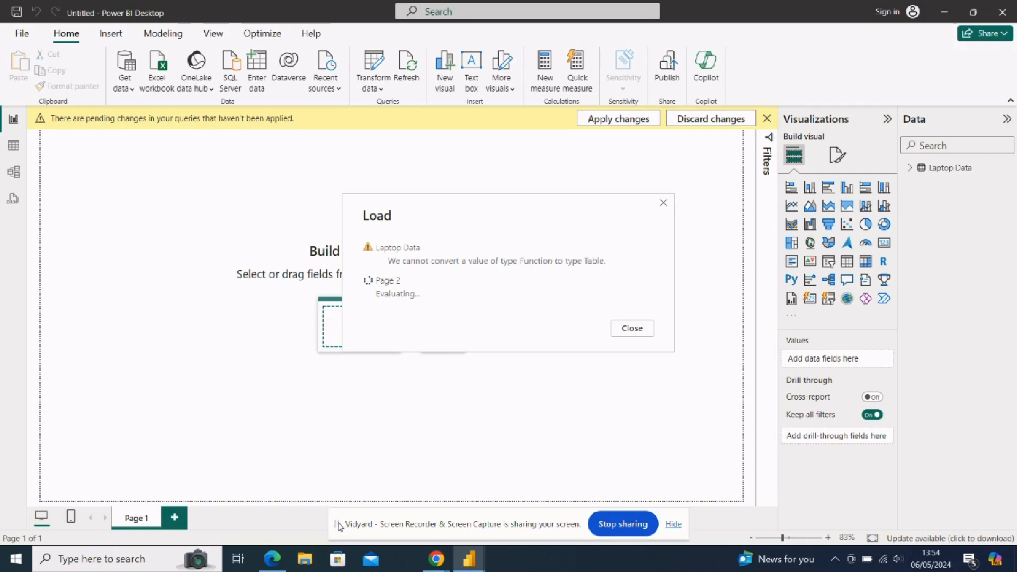
{"action": "left_click", "coordinate": [632, 329]}
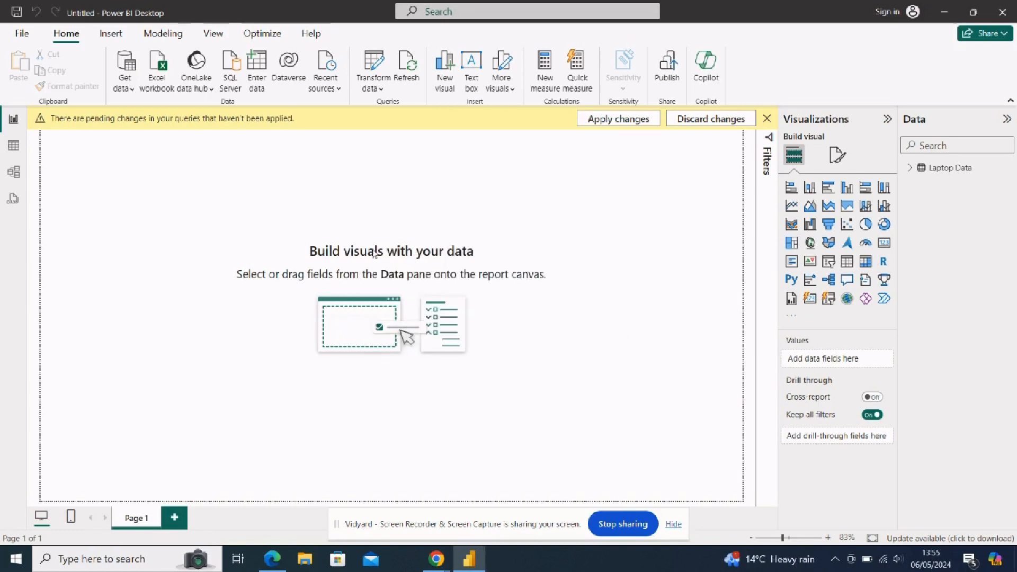
Create a blank query that generates the list of page numbers with = {2..5}
{"action": "left_click", "coordinate": [125, 84]}
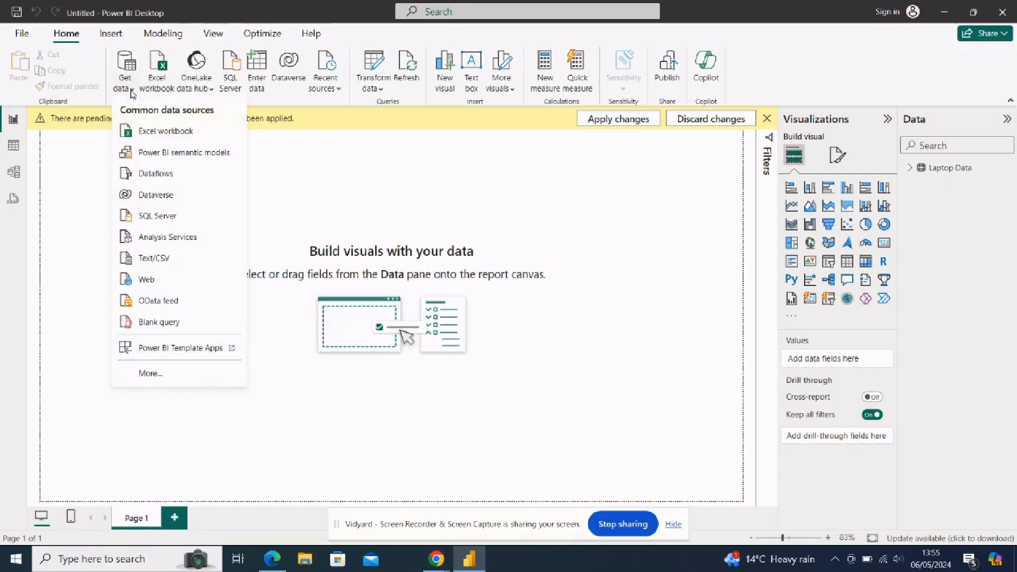
{"action": "left_click", "coordinate": [151, 324]}
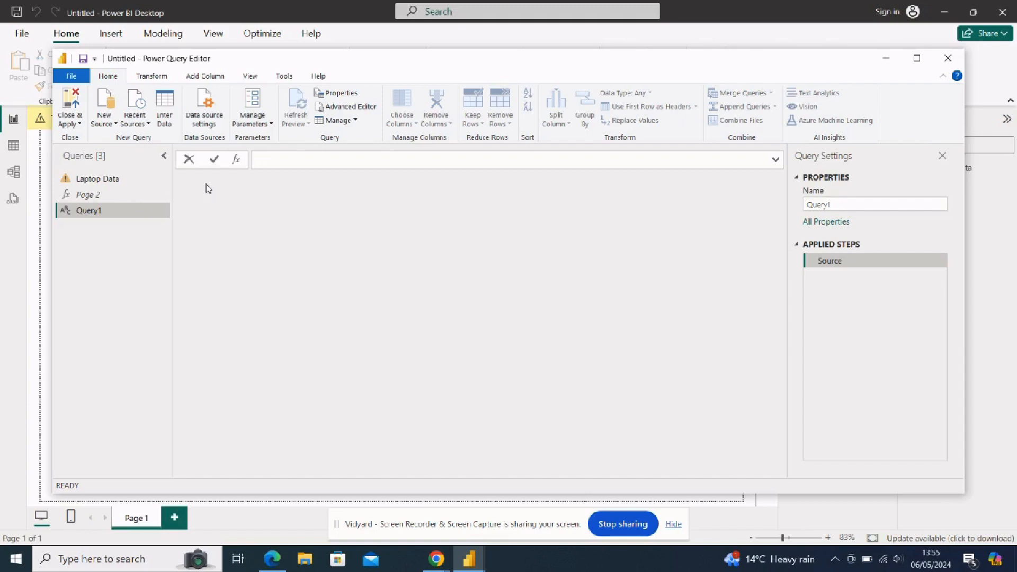
{"action": "type", "text": "="}
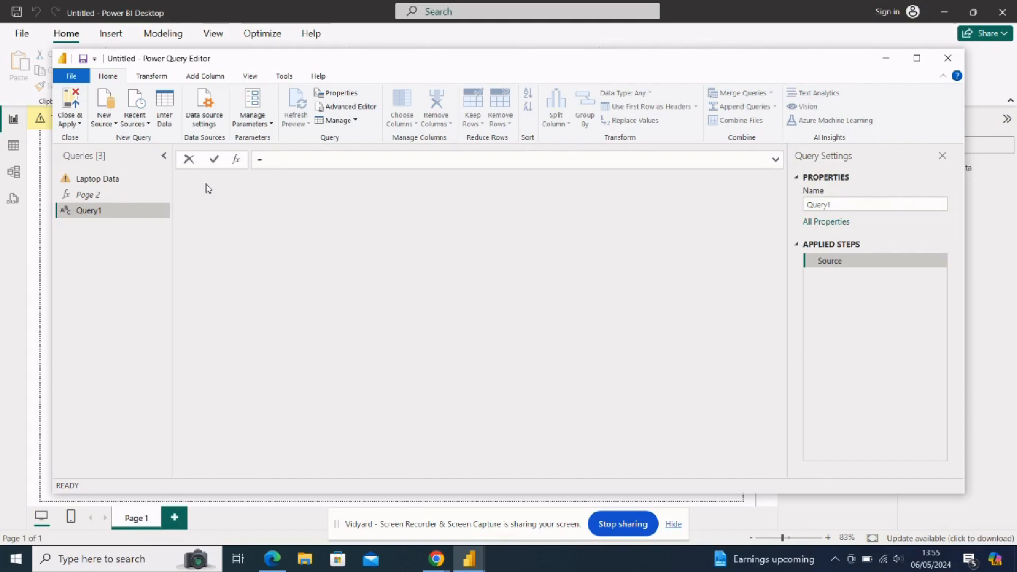
{"action": "type", "text": "{}"}
{"action": "type", "text": "2"}
{"action": "type", "text": "..5"}
{"action": "key", "text": "Return"}
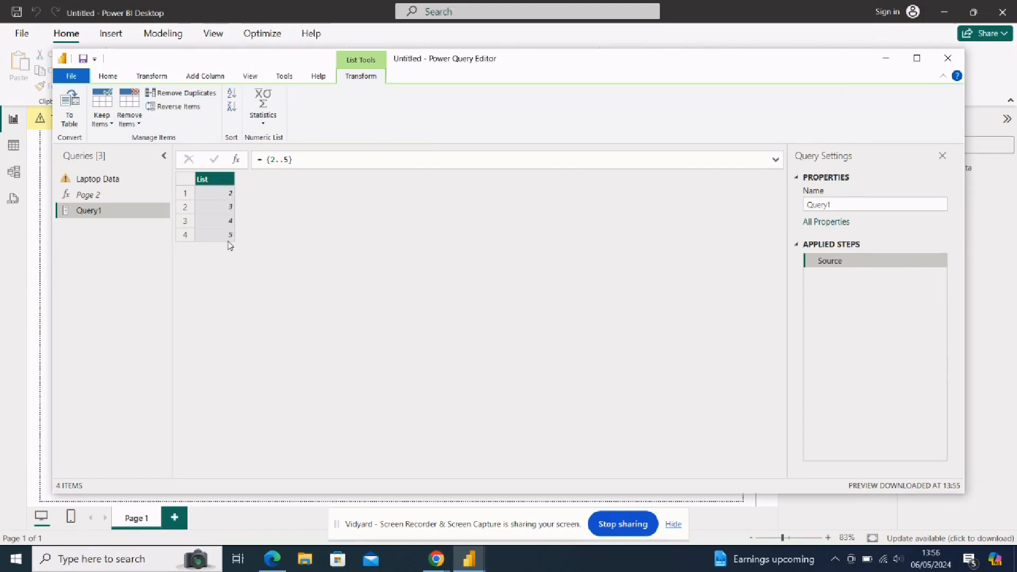
Convert the page number list to a table with no delimiter and extra columns truncated
{"action": "left_click", "coordinate": [74, 108]}
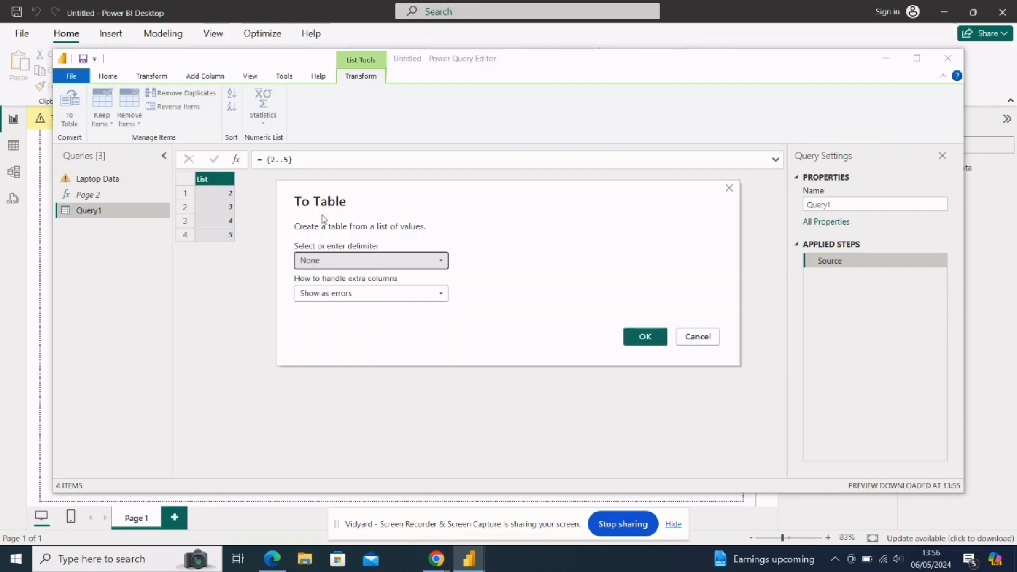
{"action": "left_click", "coordinate": [377, 297]}
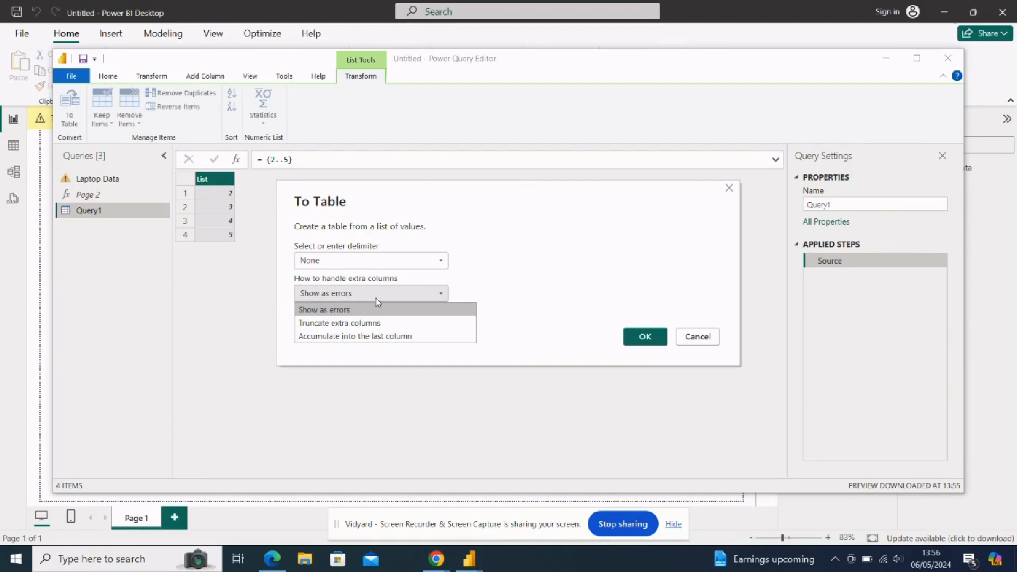
{"action": "left_click", "coordinate": [358, 326]}
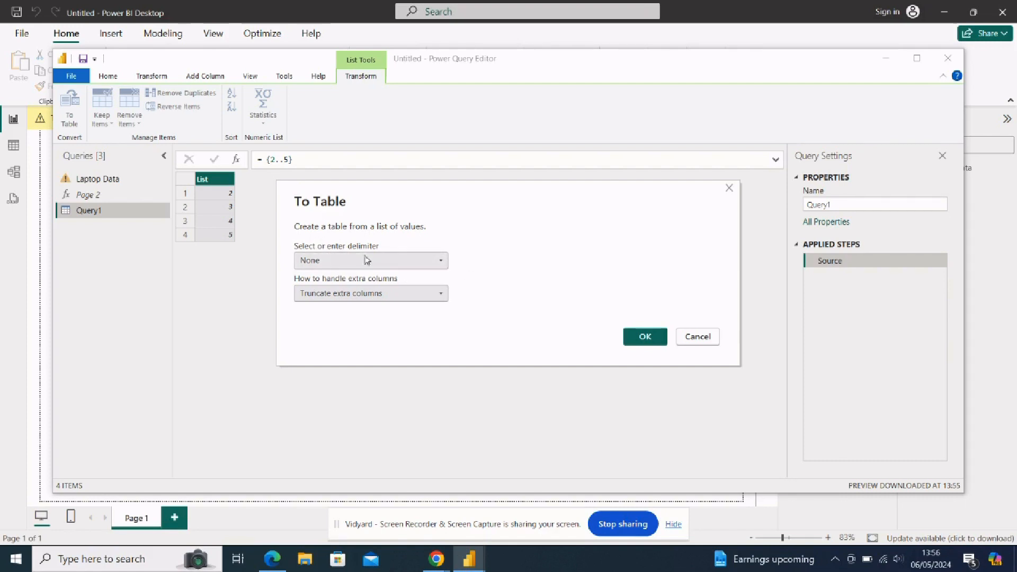
{"action": "left_click", "coordinate": [409, 262]}
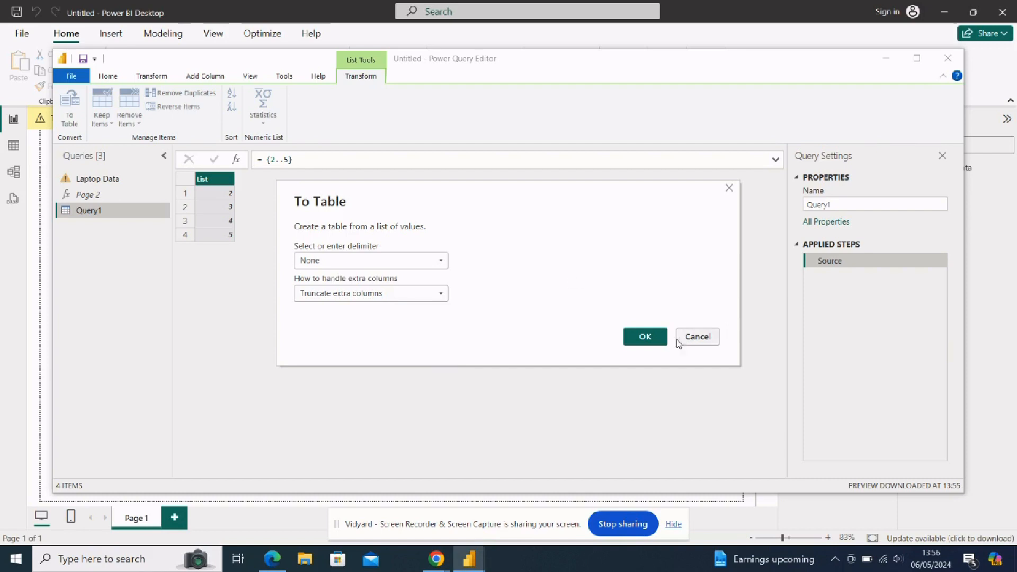
{"action": "left_click", "coordinate": [652, 342]}
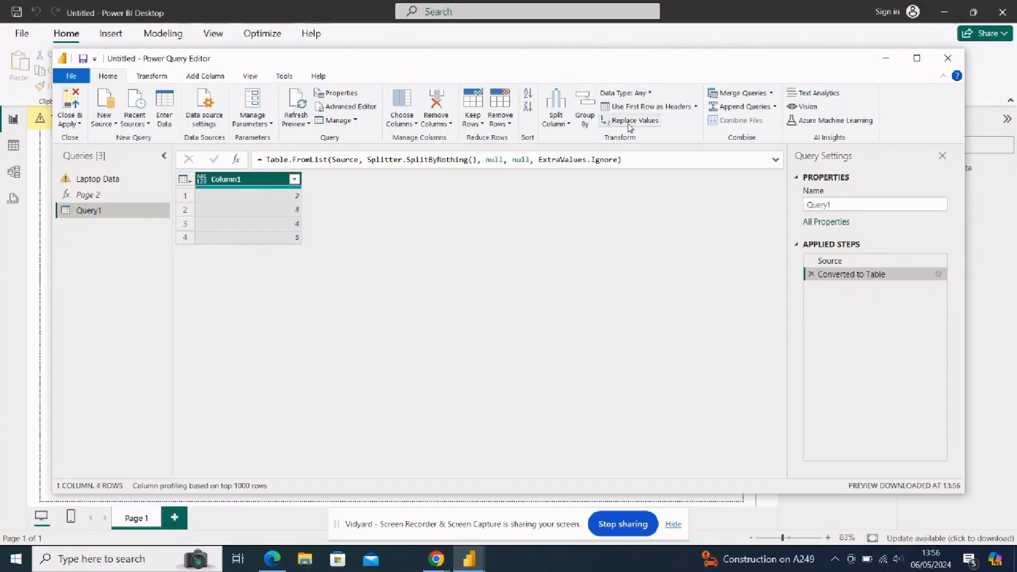
Change the data type of Column1 in Query1 to Text
{"action": "left_click", "coordinate": [151, 76]}
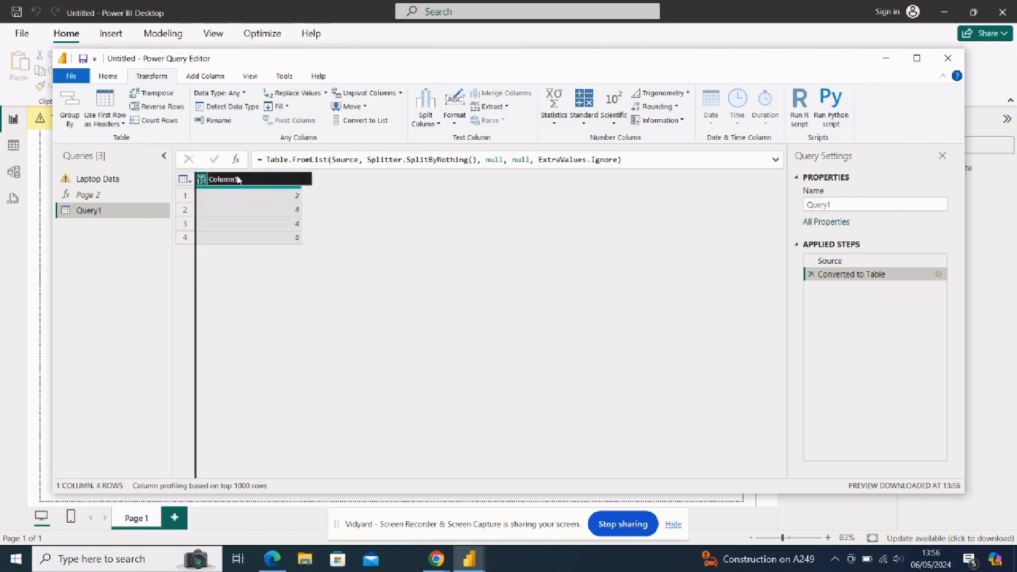
{"action": "left_click", "coordinate": [202, 181]}
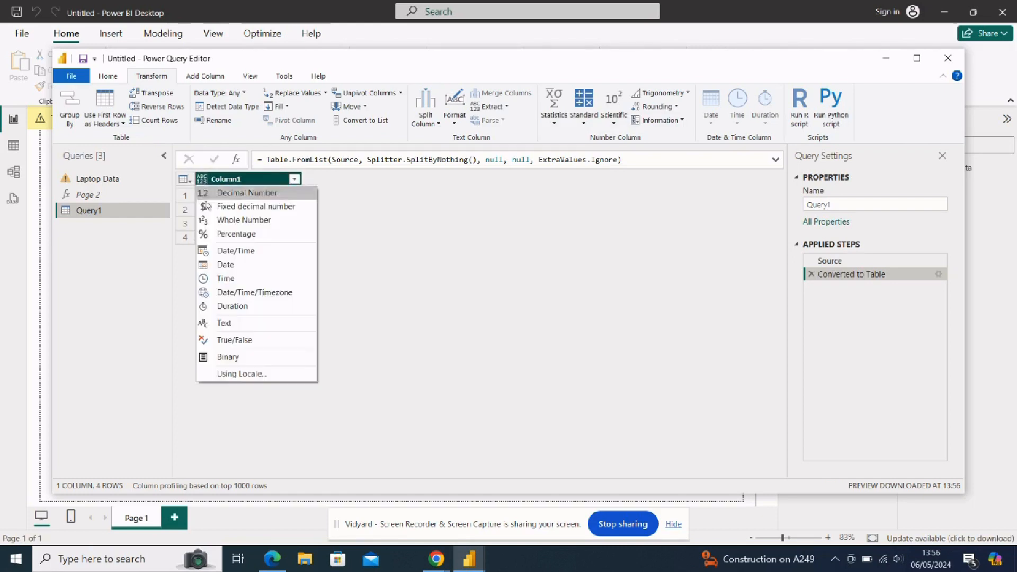
{"action": "left_click", "coordinate": [225, 324]}
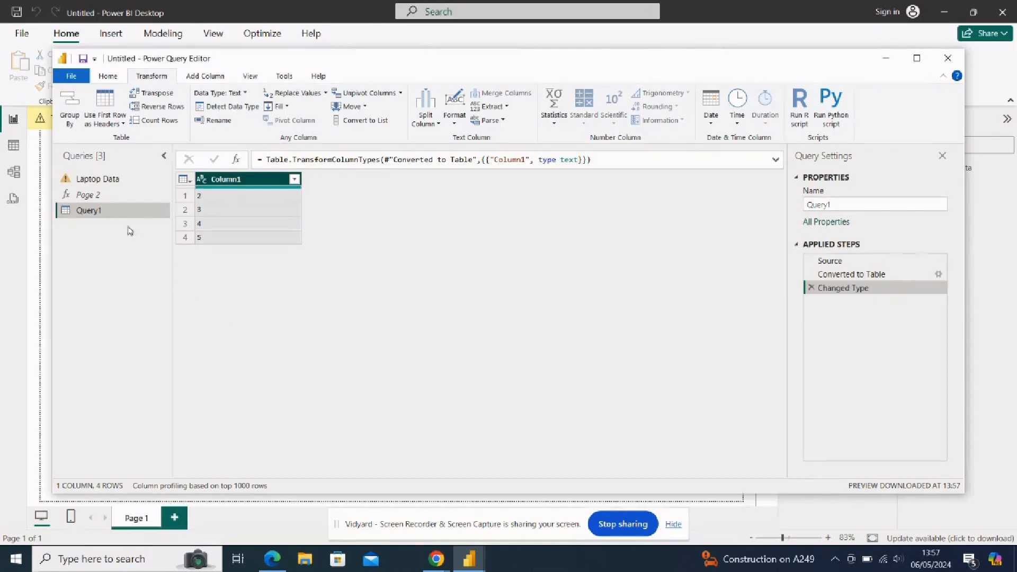
Invoke the Page 2 custom function on each row of Query1, passing Column1 as nextpage and naming the new column Page 2
{"action": "left_click", "coordinate": [208, 77]}
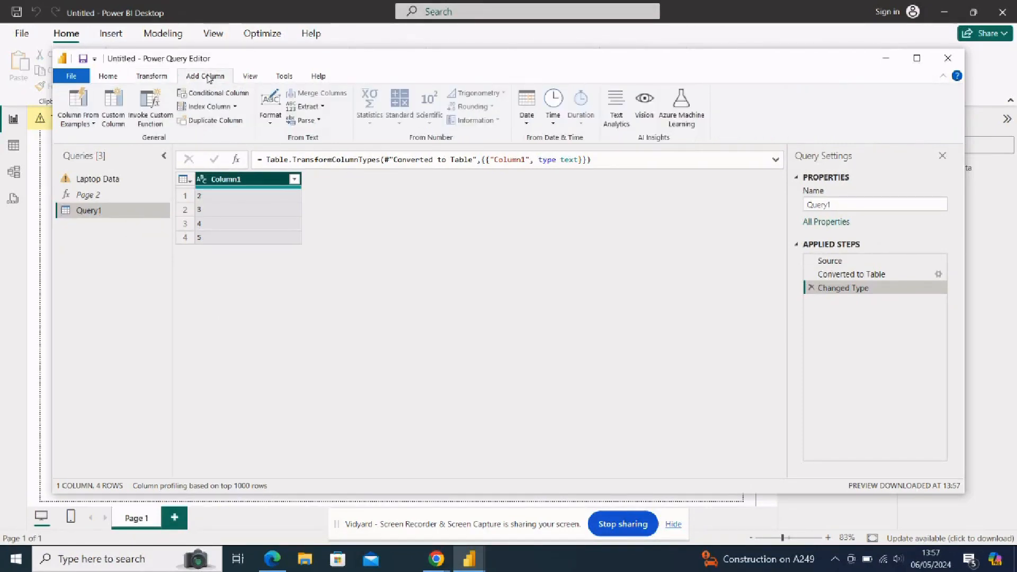
{"action": "left_click", "coordinate": [152, 111]}
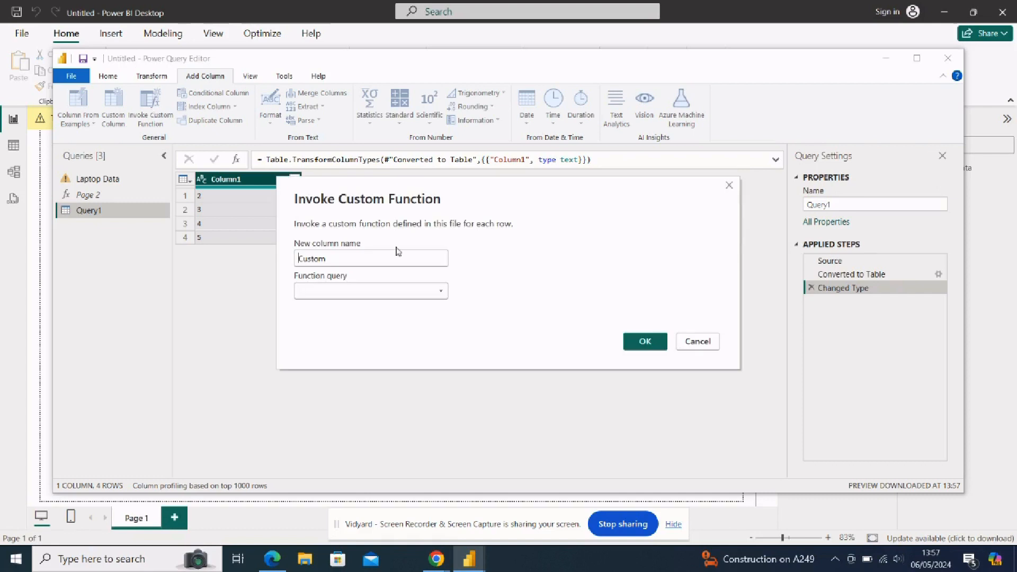
{"action": "left_click", "coordinate": [442, 292]}
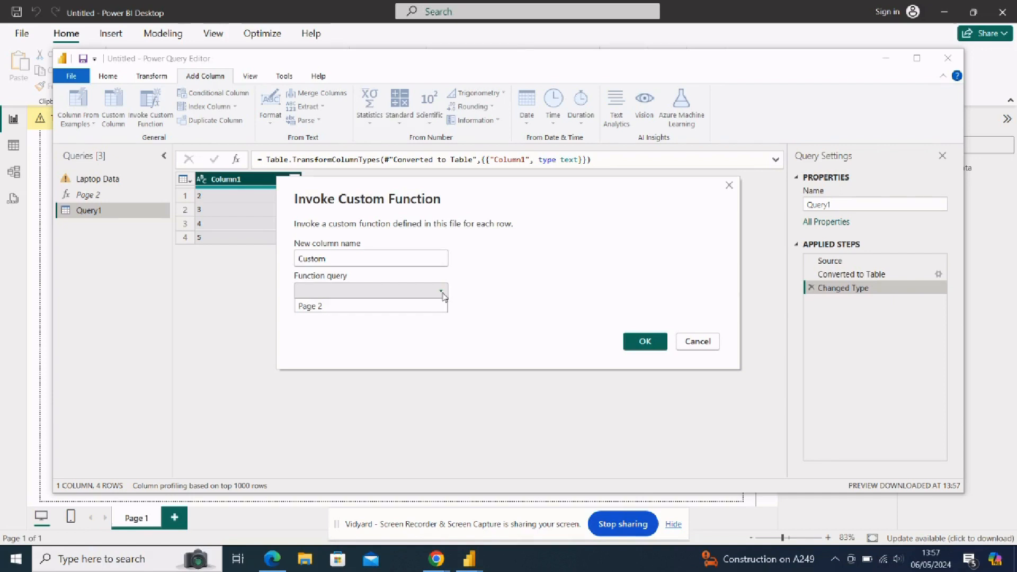
{"action": "left_click", "coordinate": [393, 306]}
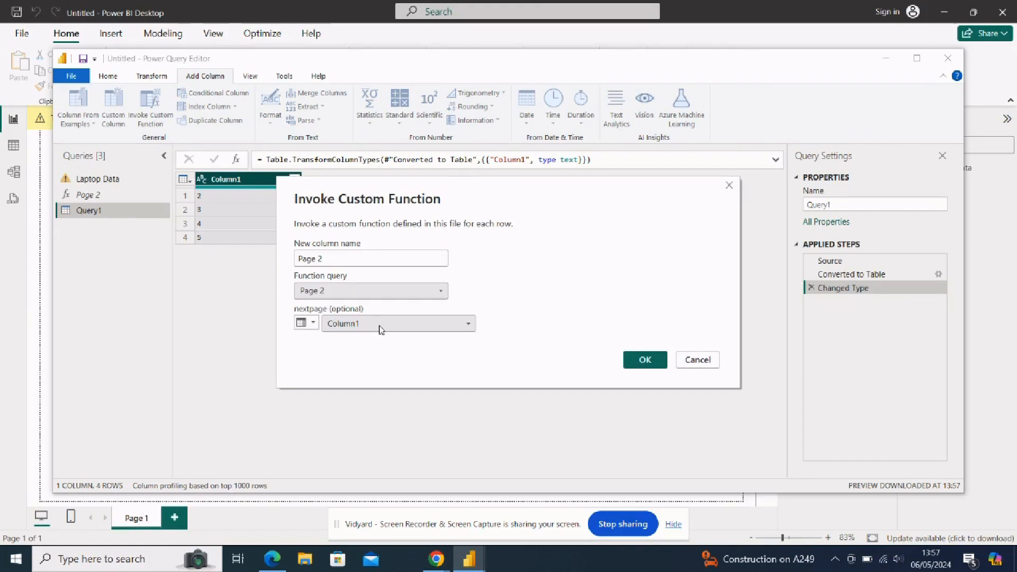
{"action": "left_click", "coordinate": [645, 360]}
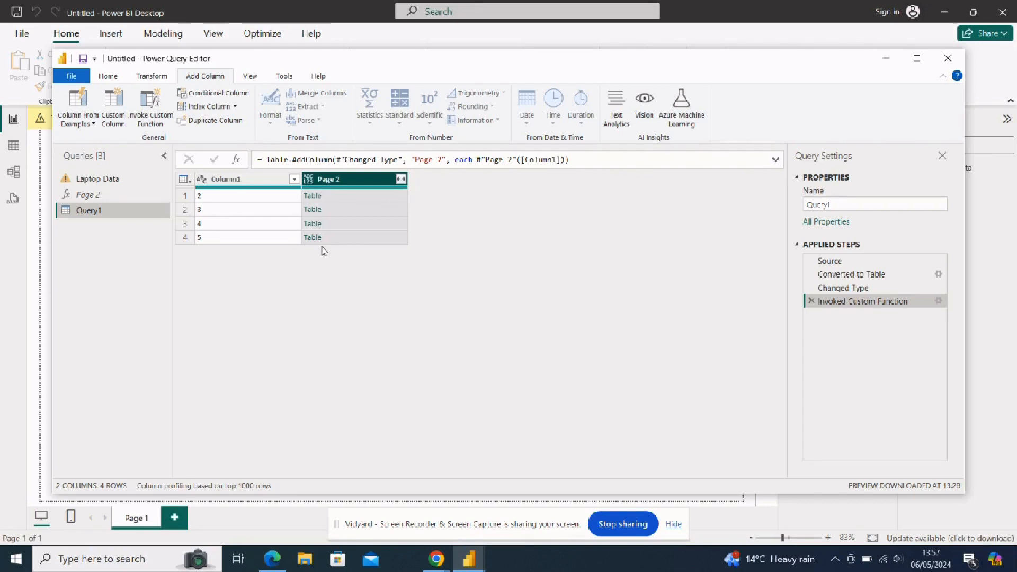
Expand all columns of the Page 2 table column in Query1 without using the original column name as prefix
{"action": "left_click", "coordinate": [401, 180]}
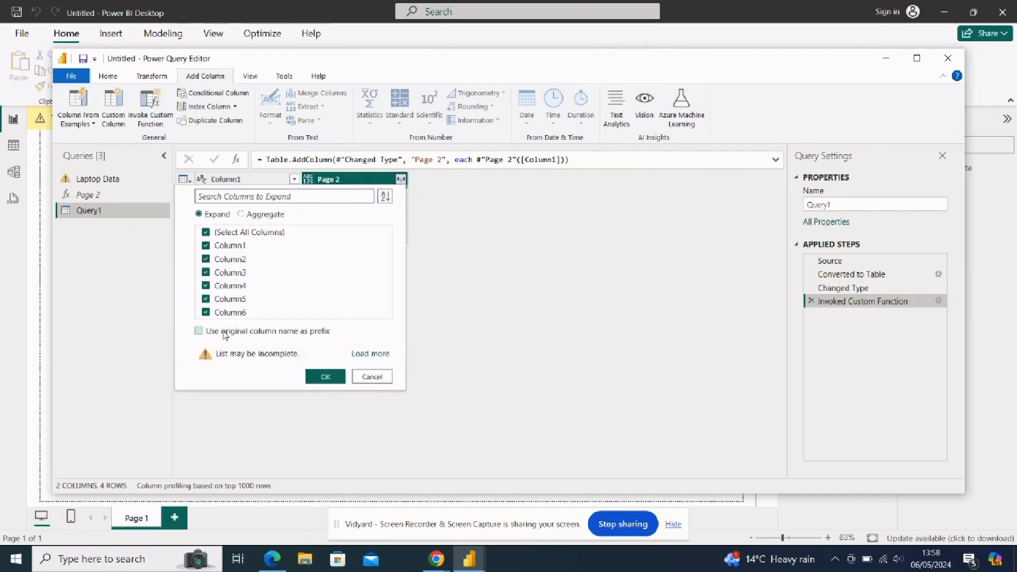
{"action": "left_click", "coordinate": [227, 335]}
{"action": "left_click", "coordinate": [326, 378]}
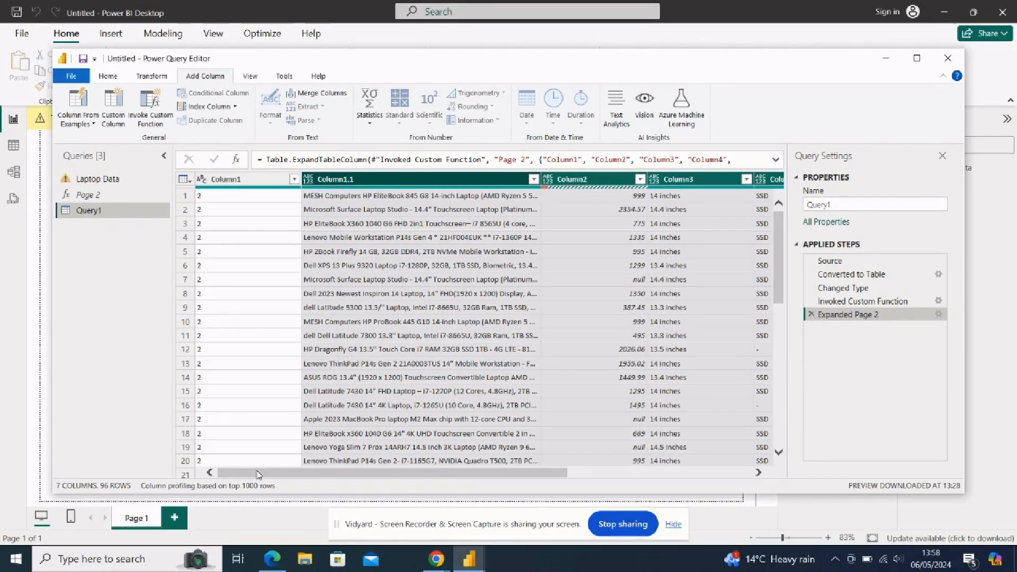
Look through the expanded rows and remove the page number column, Column1, from Query1
{"action": "left_click_drag", "start_coordinate": [259, 474], "coordinate": [292, 476]}
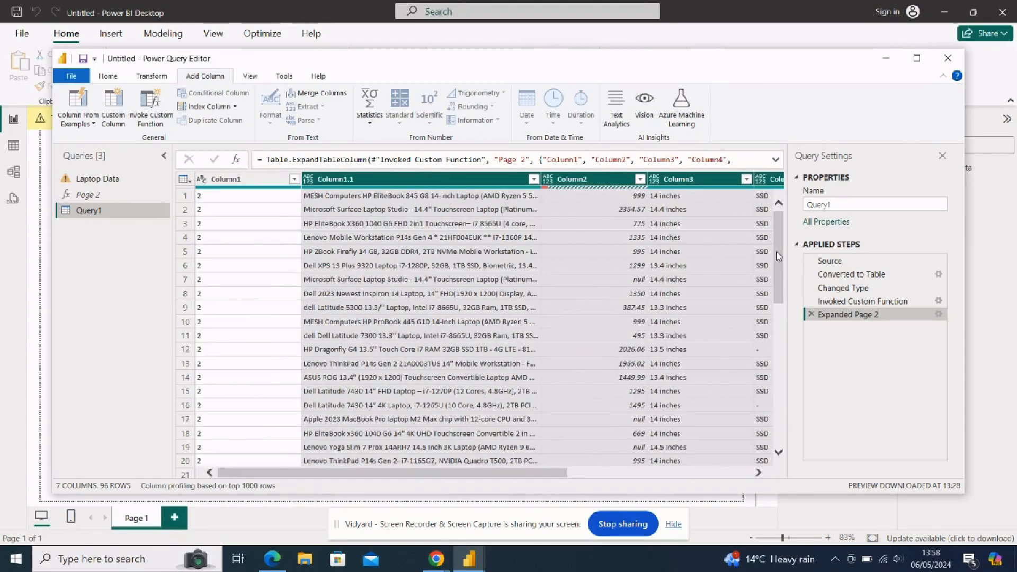
{"action": "left_click_drag", "start_coordinate": [779, 256], "coordinate": [802, 449]}
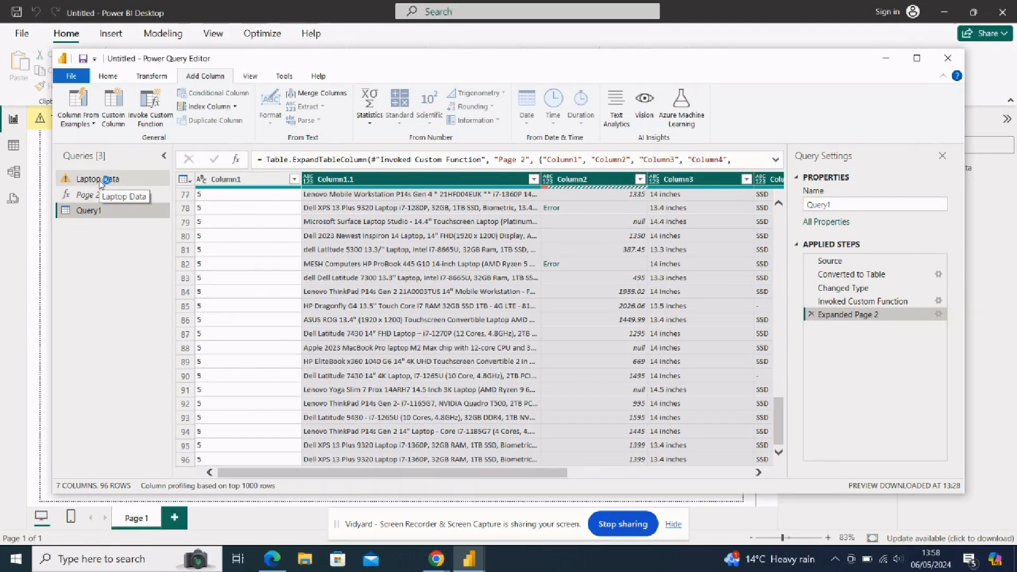
{"action": "left_click", "coordinate": [233, 183]}
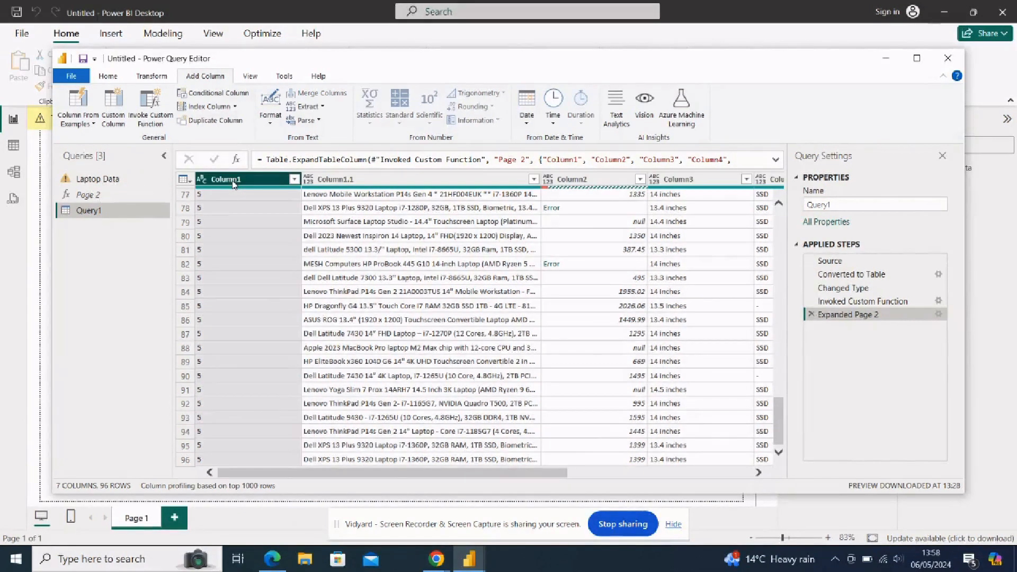
{"action": "right_click", "coordinate": [233, 184]}
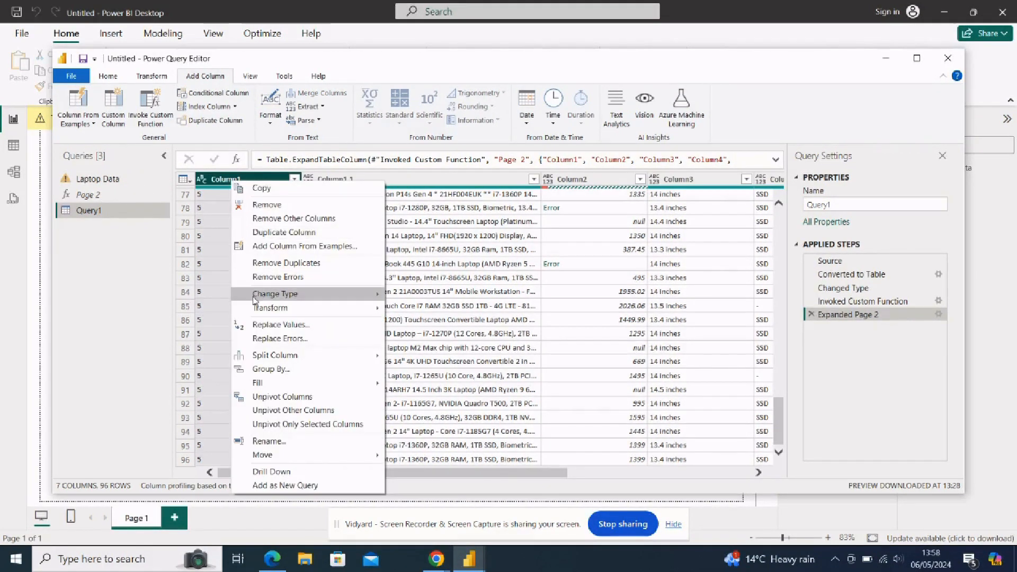
{"action": "mouse_move", "coordinate": [255, 298]}
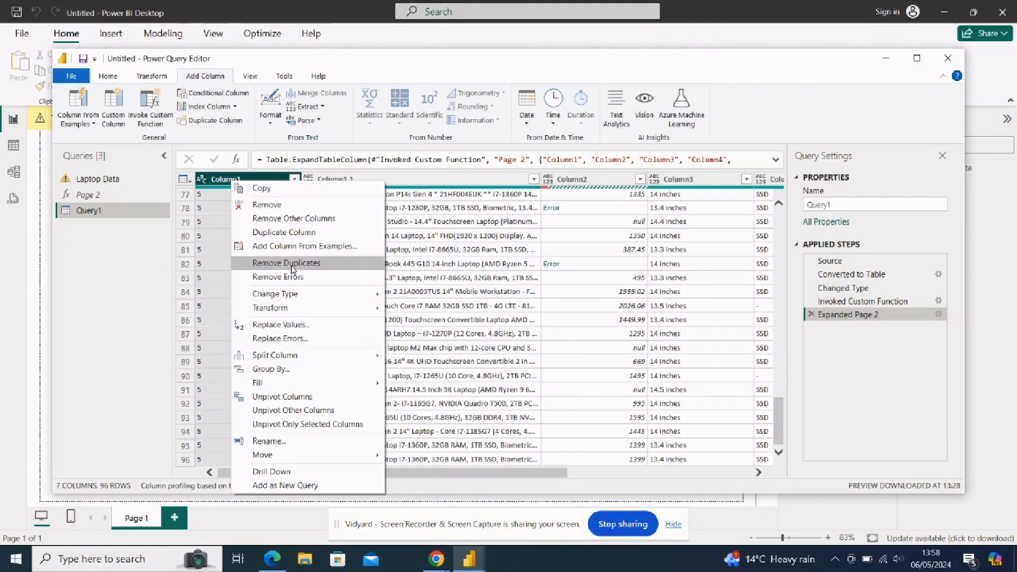
{"action": "left_click", "coordinate": [267, 205]}
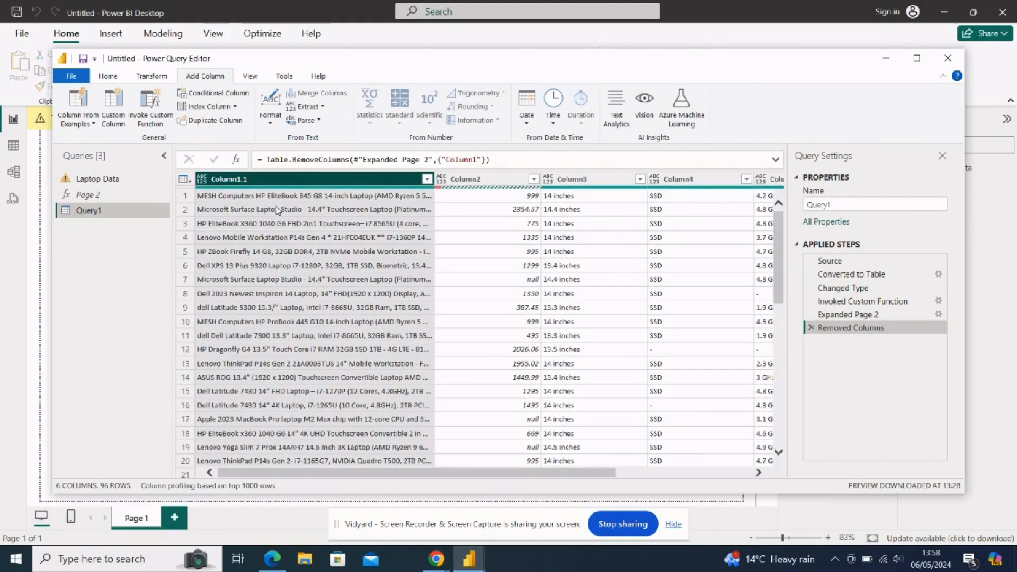
Edit the Appended Query step of Laptop Data so that it appends Query1 as the second table
{"action": "left_click", "coordinate": [98, 182]}
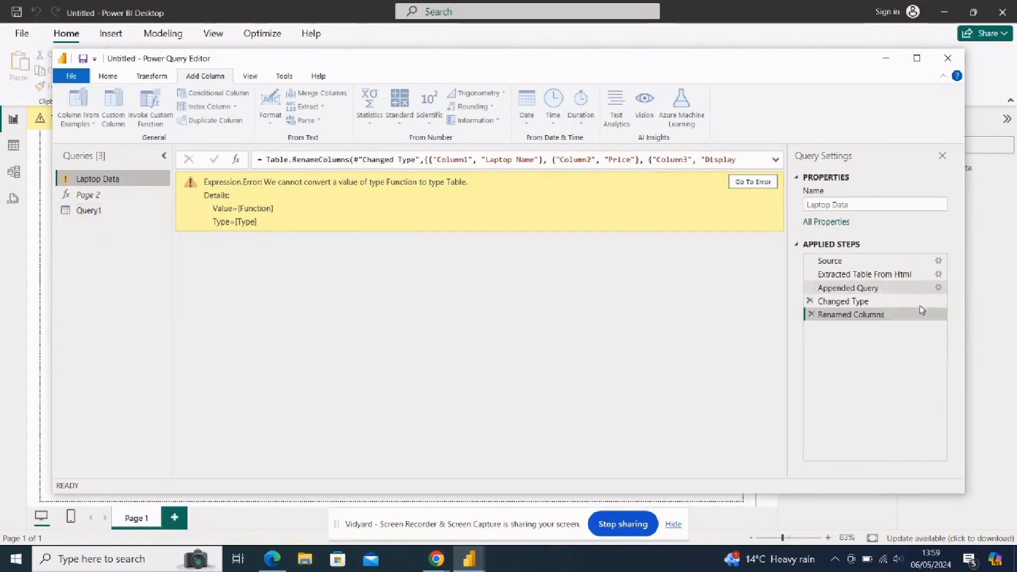
{"action": "left_click", "coordinate": [876, 291]}
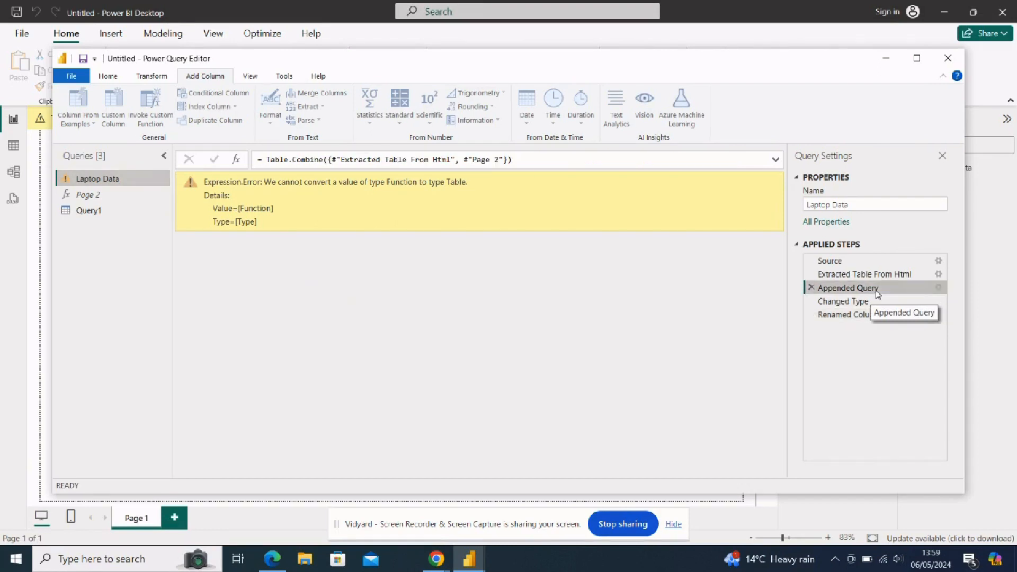
{"action": "left_click", "coordinate": [939, 289]}
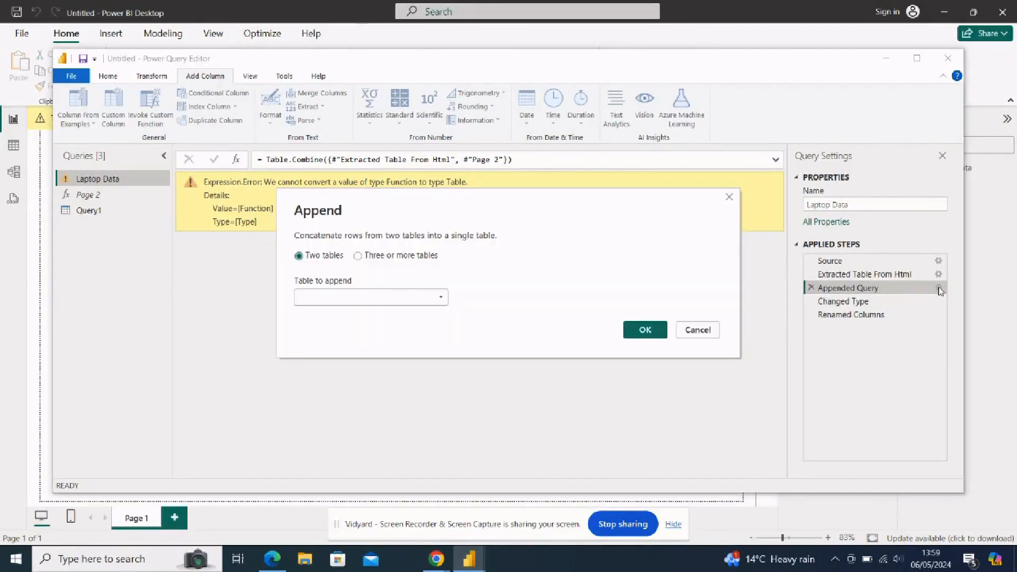
{"action": "left_click", "coordinate": [390, 302]}
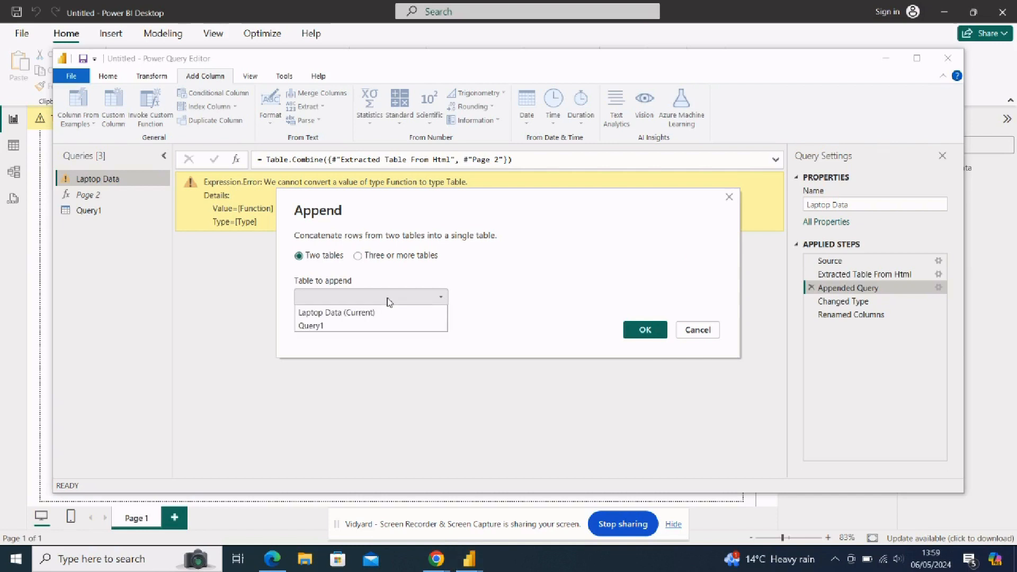
{"action": "left_click", "coordinate": [324, 326]}
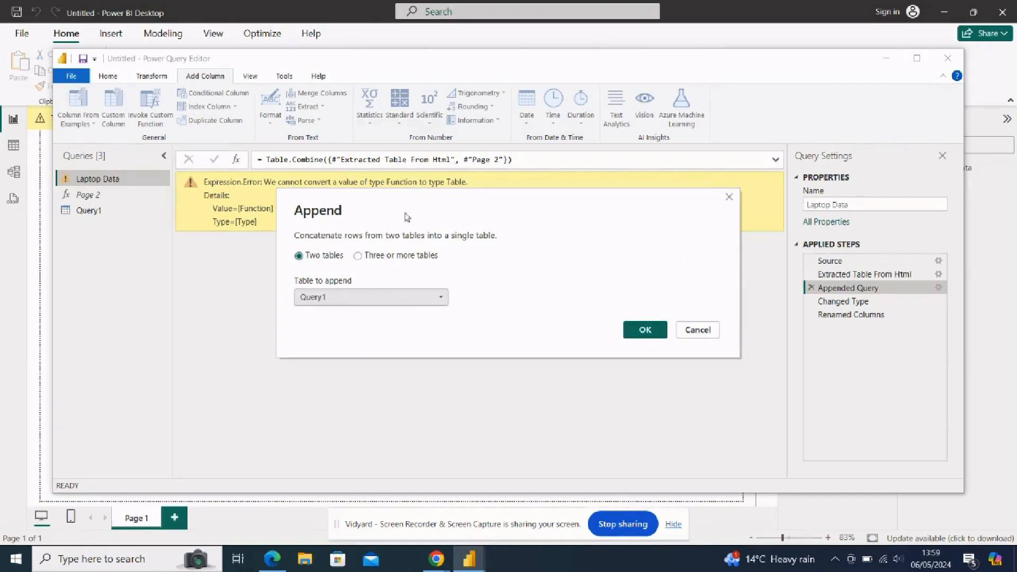
{"action": "left_click_drag", "start_coordinate": [408, 210], "coordinate": [395, 311]}
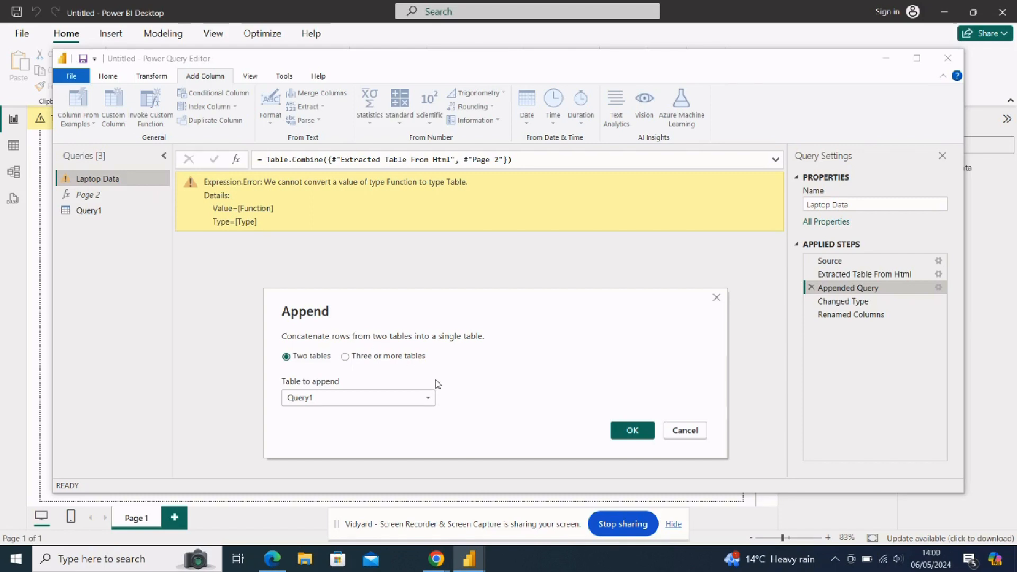
{"action": "left_click", "coordinate": [632, 433]}
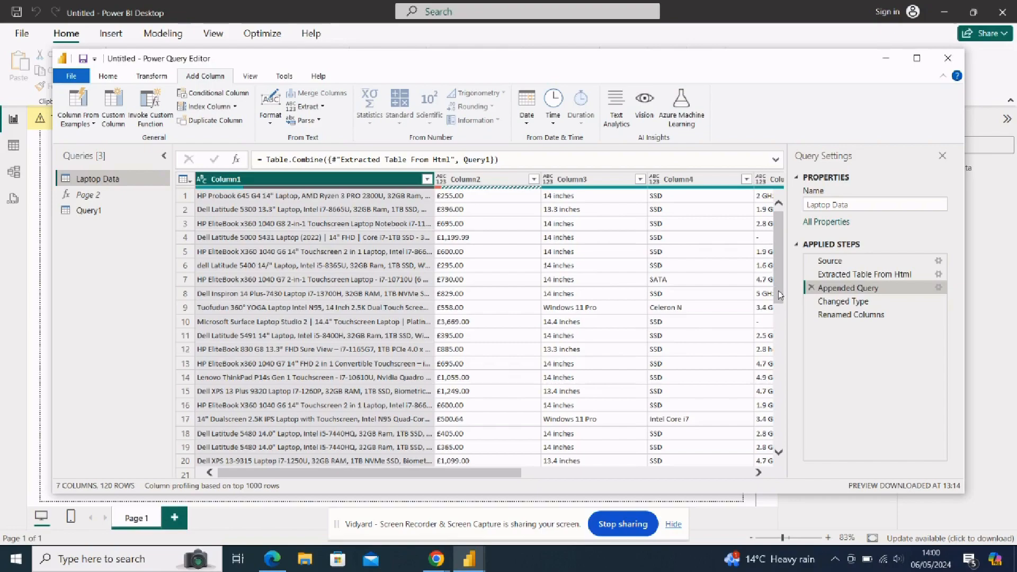
Remove Column1.1 from Laptop Data, inserting the removal as an intermediate step after Appended Query
{"action": "left_click_drag", "start_coordinate": [778, 286], "coordinate": [775, 253]}
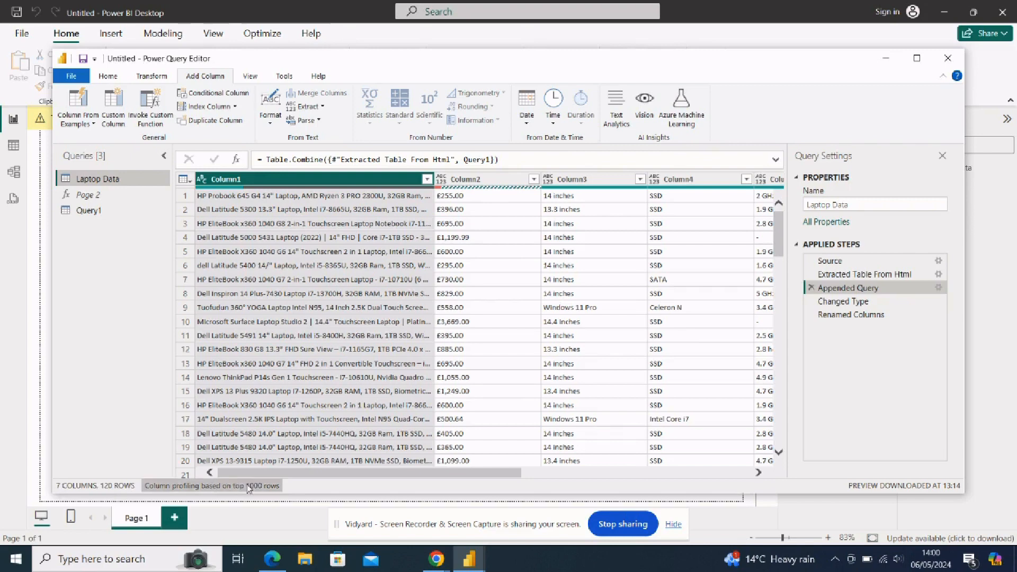
{"action": "left_click_drag", "start_coordinate": [256, 475], "coordinate": [534, 476]}
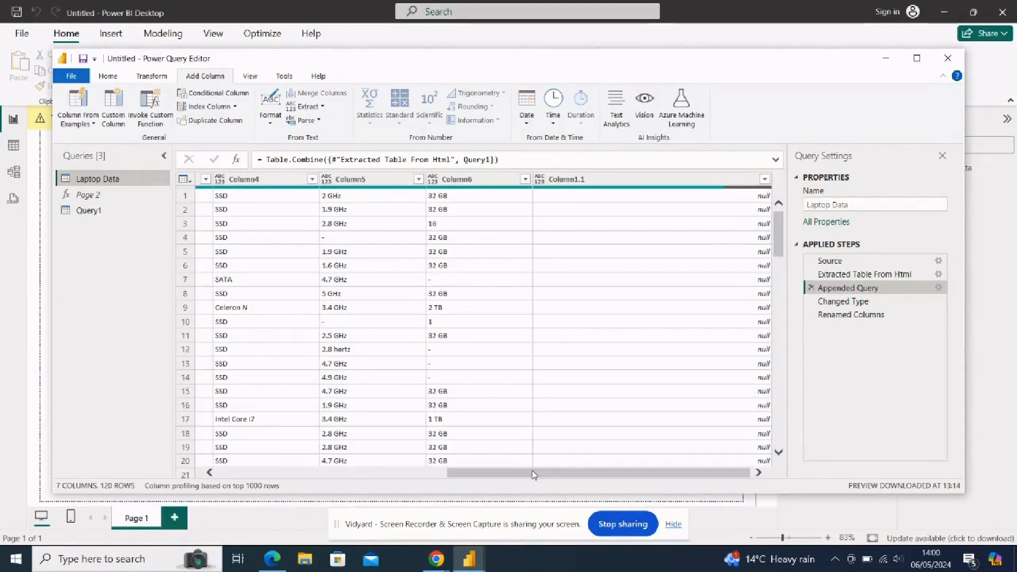
{"action": "left_click", "coordinate": [603, 180]}
{"action": "left_click", "coordinate": [603, 180]}
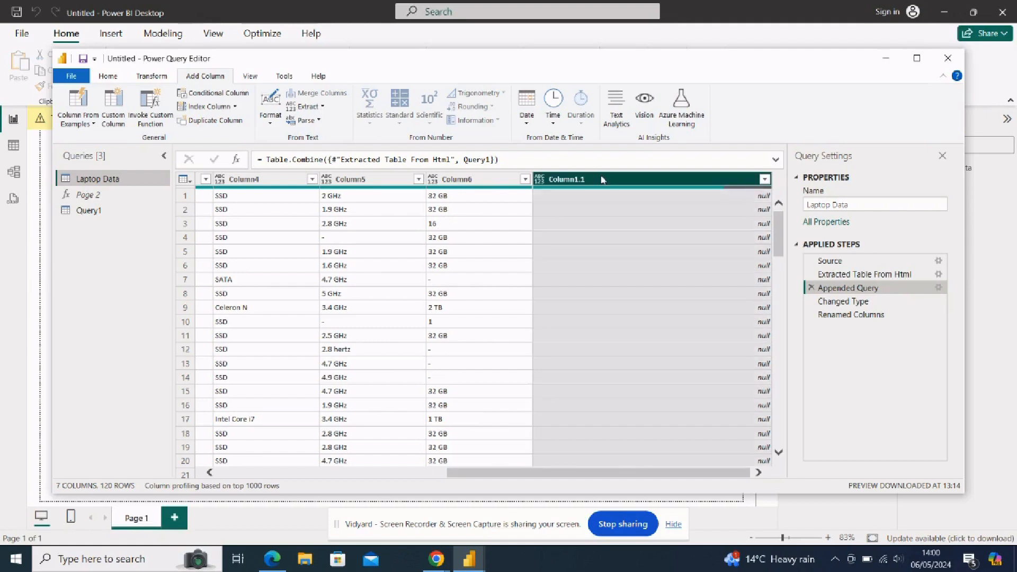
{"action": "right_click", "coordinate": [603, 180]}
{"action": "left_click", "coordinate": [637, 204]}
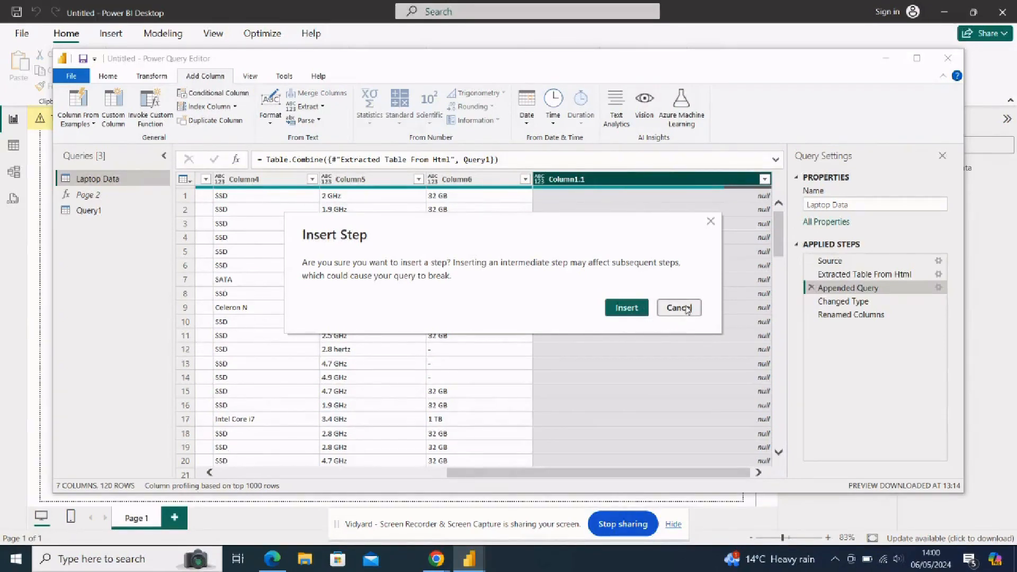
{"action": "left_click", "coordinate": [626, 309]}
{"action": "key", "text": "Delete"}
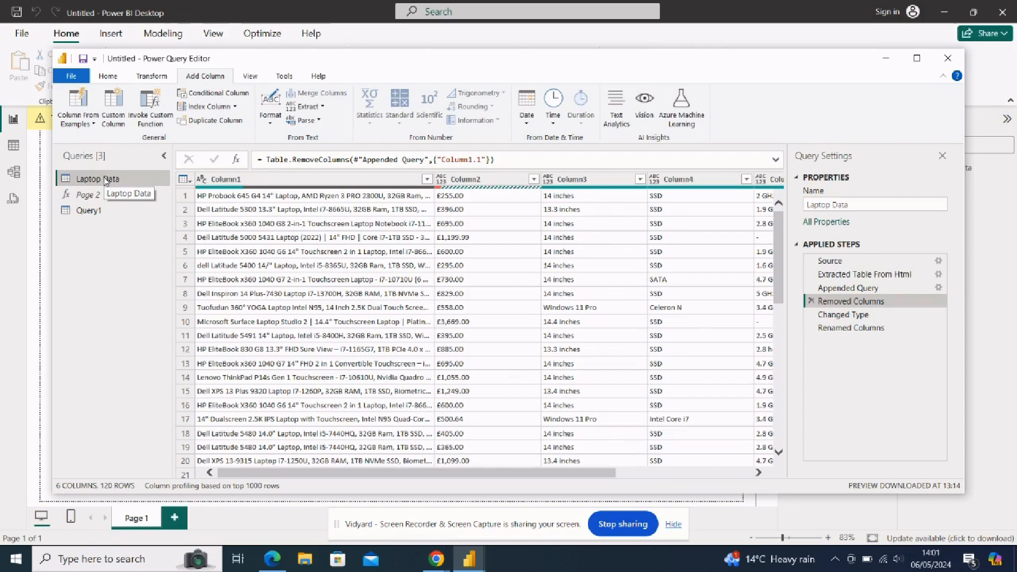
Disable loading for Query1 and check the load settings of the Page 2 and Laptop Data queries
{"action": "right_click", "coordinate": [92, 214]}
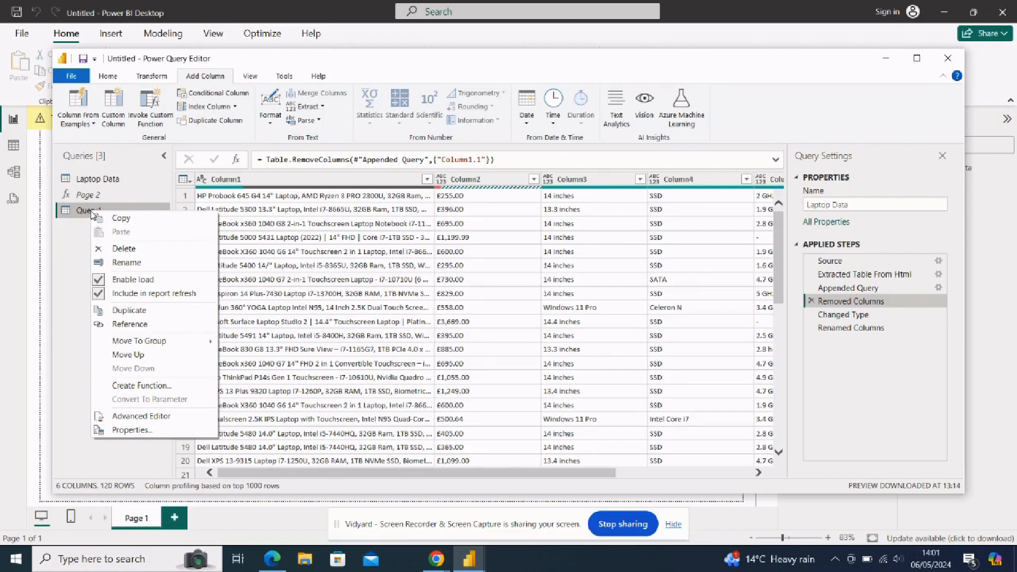
{"action": "left_click", "coordinate": [127, 279]}
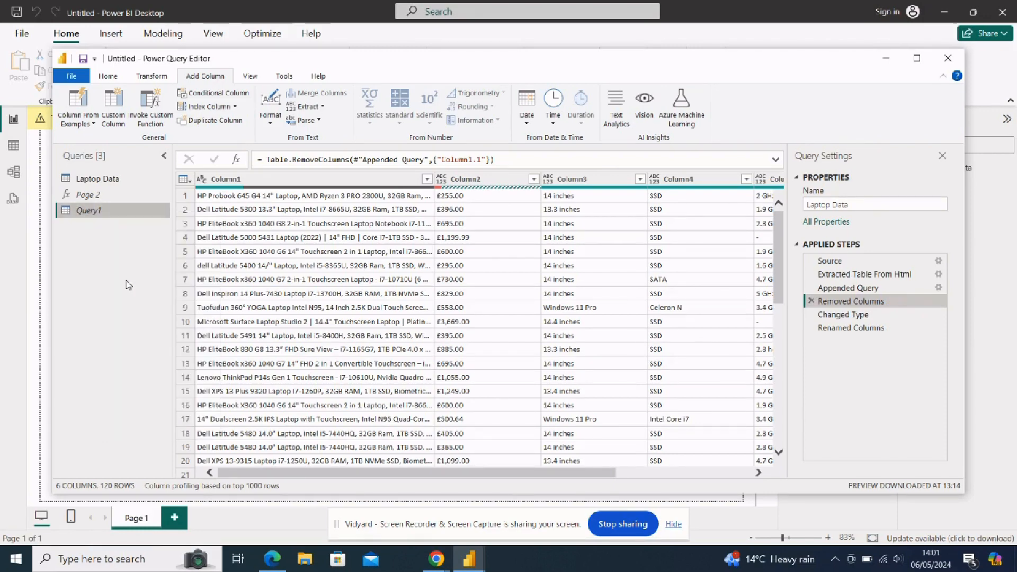
{"action": "right_click", "coordinate": [87, 195]}
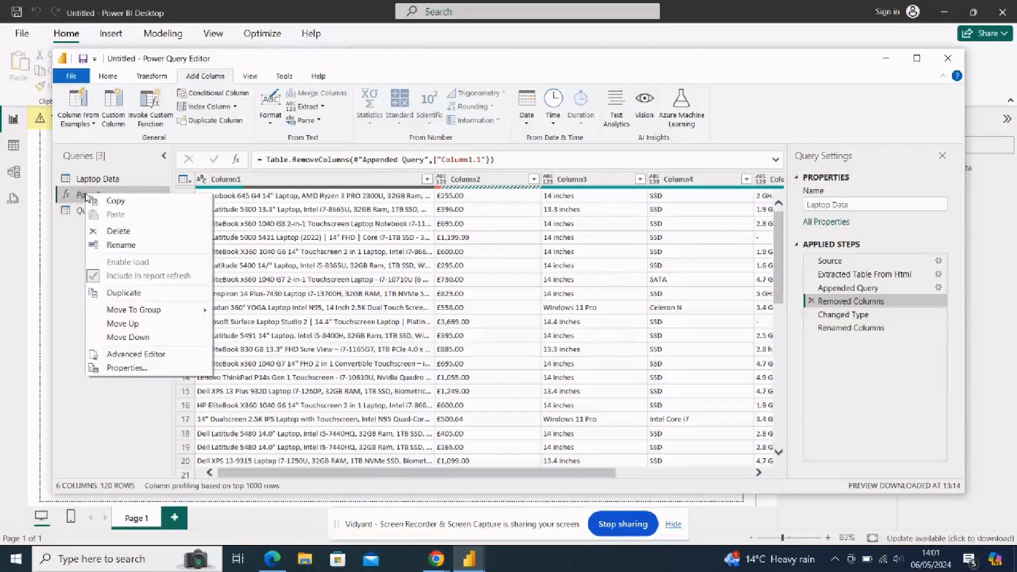
{"action": "left_click", "coordinate": [68, 229]}
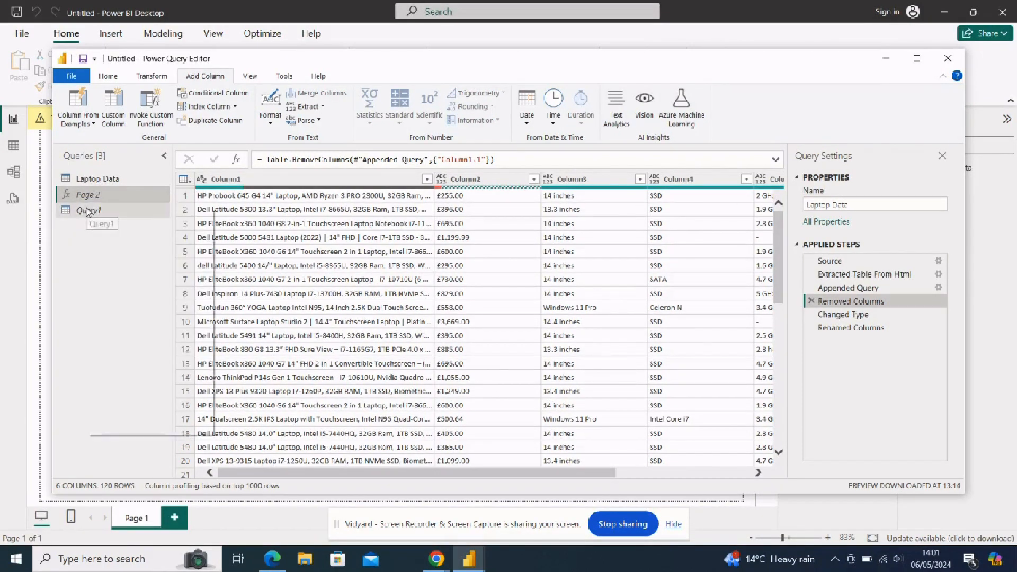
{"action": "right_click", "coordinate": [87, 212]}
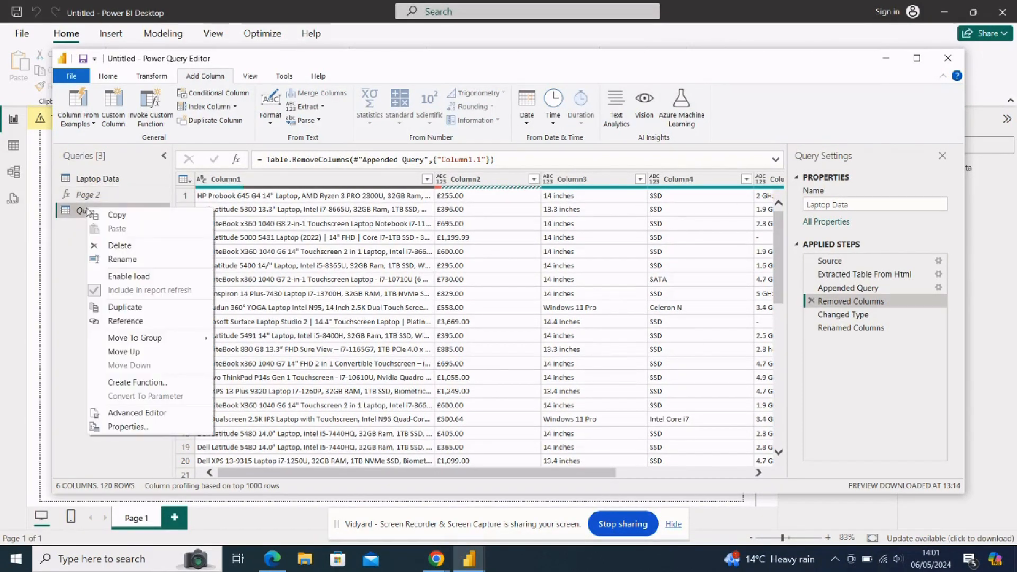
{"action": "left_click", "coordinate": [65, 266]}
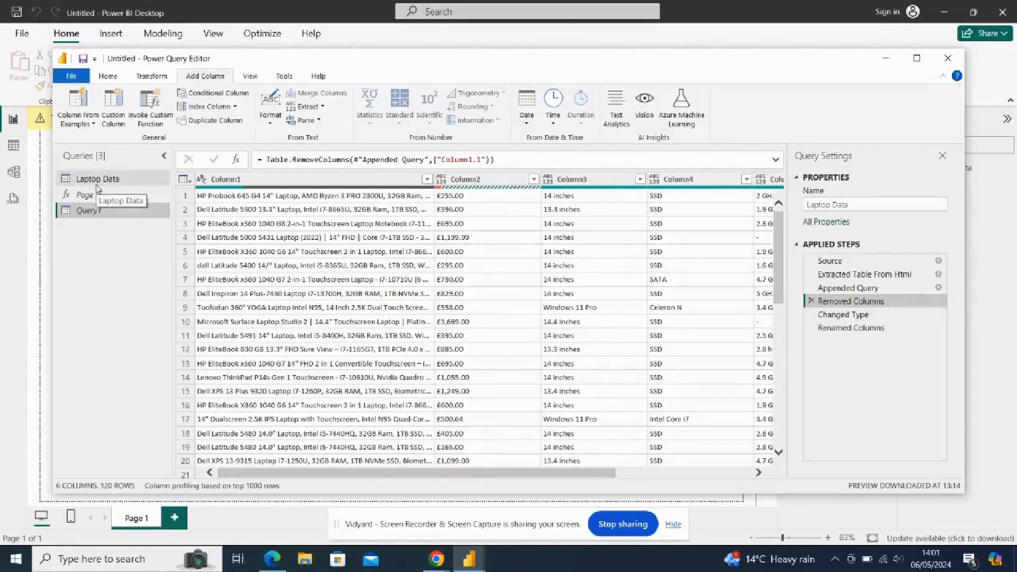
{"action": "right_click", "coordinate": [97, 185]}
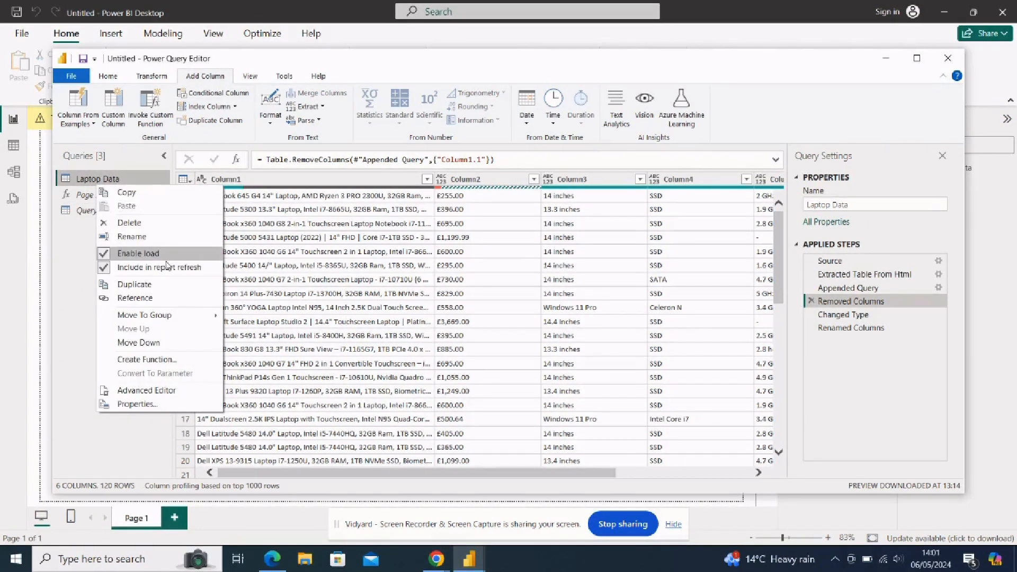
{"action": "left_click", "coordinate": [64, 325]}
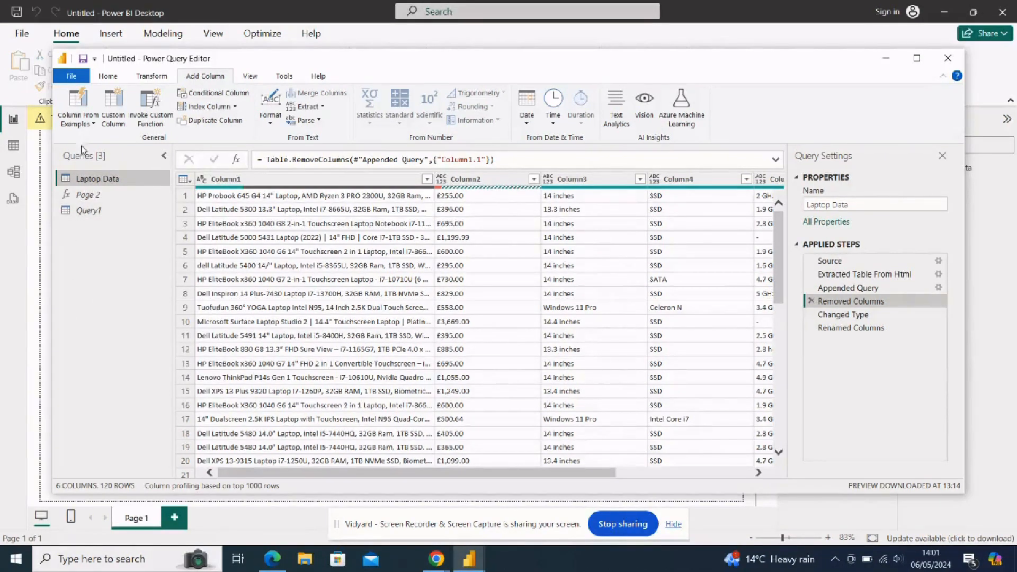
Close the query editor applying all changes, dismiss the load summary, and expand the Laptop Data table to list its fields
{"action": "left_click", "coordinate": [108, 77]}
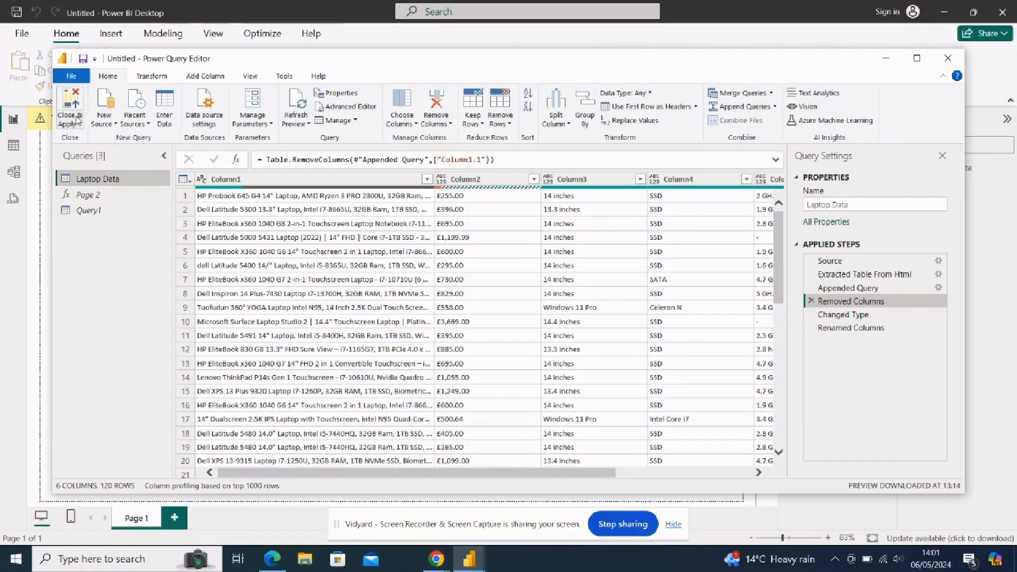
{"action": "left_click", "coordinate": [71, 116]}
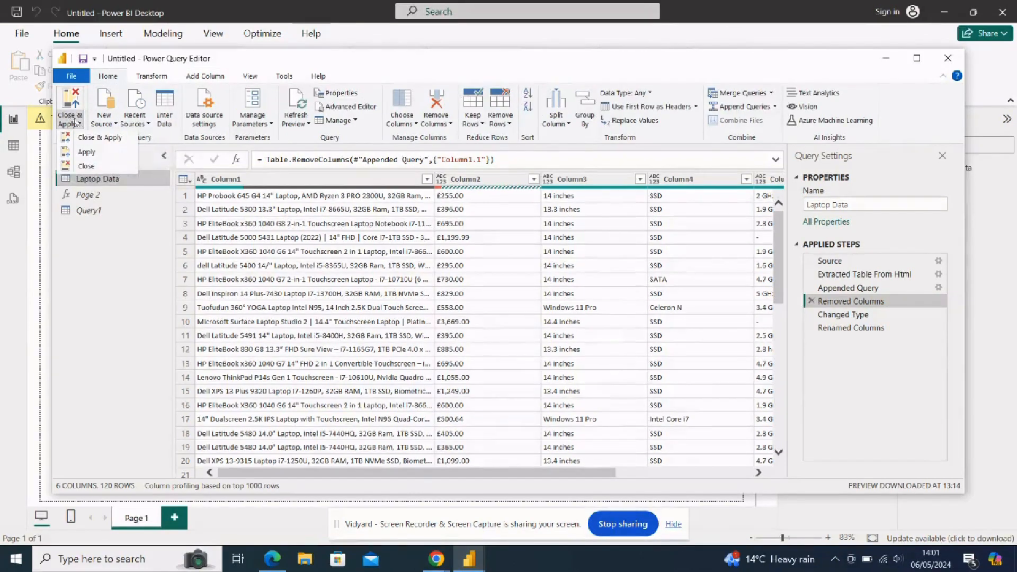
{"action": "left_click", "coordinate": [93, 138]}
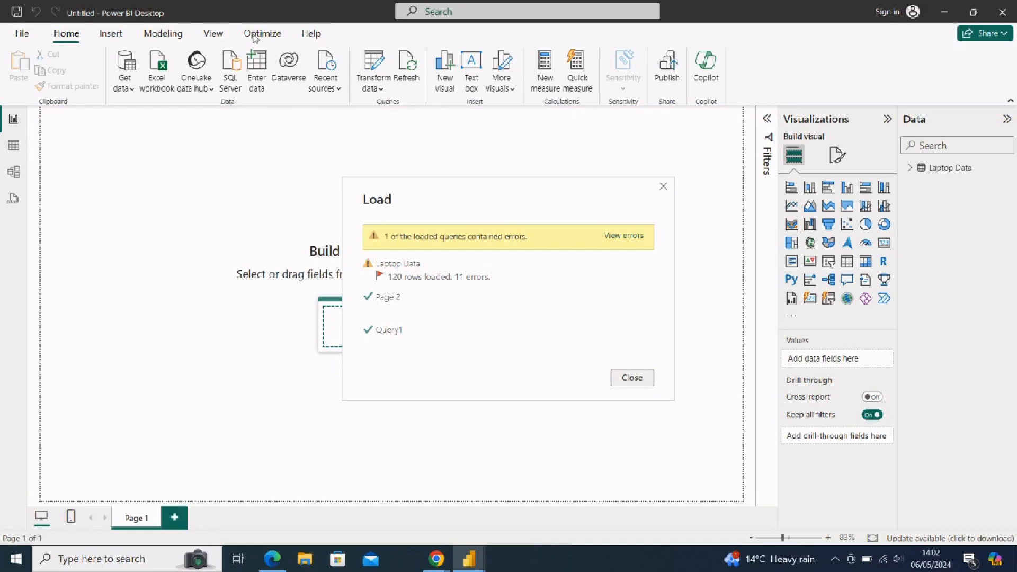
{"action": "left_click", "coordinate": [666, 189]}
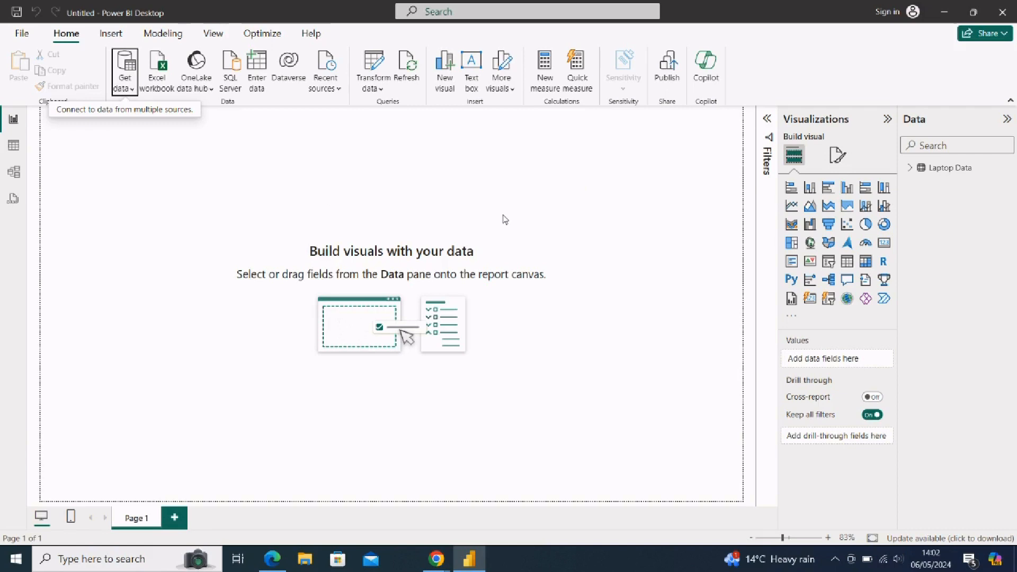
{"action": "left_click", "coordinate": [910, 169]}
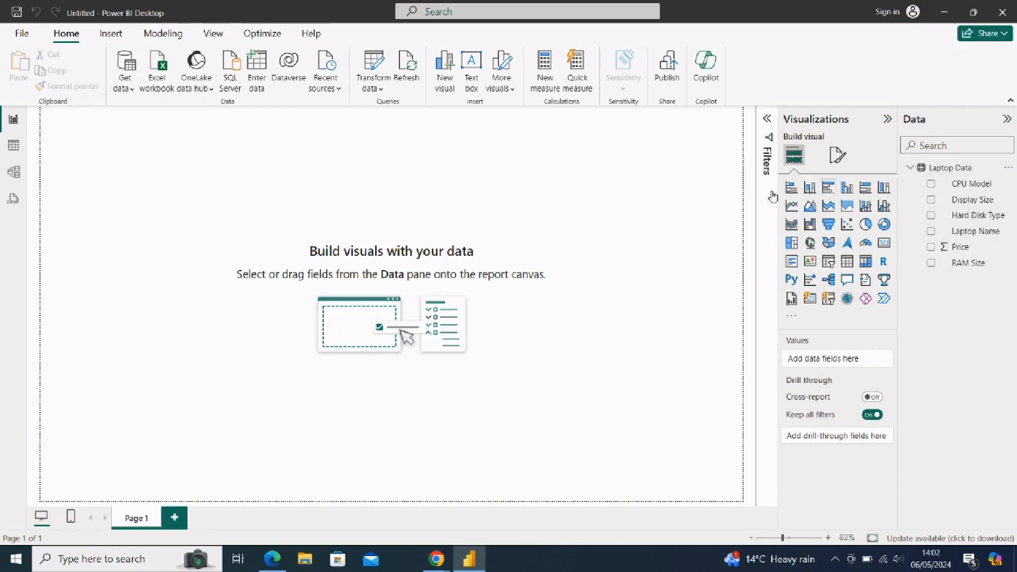